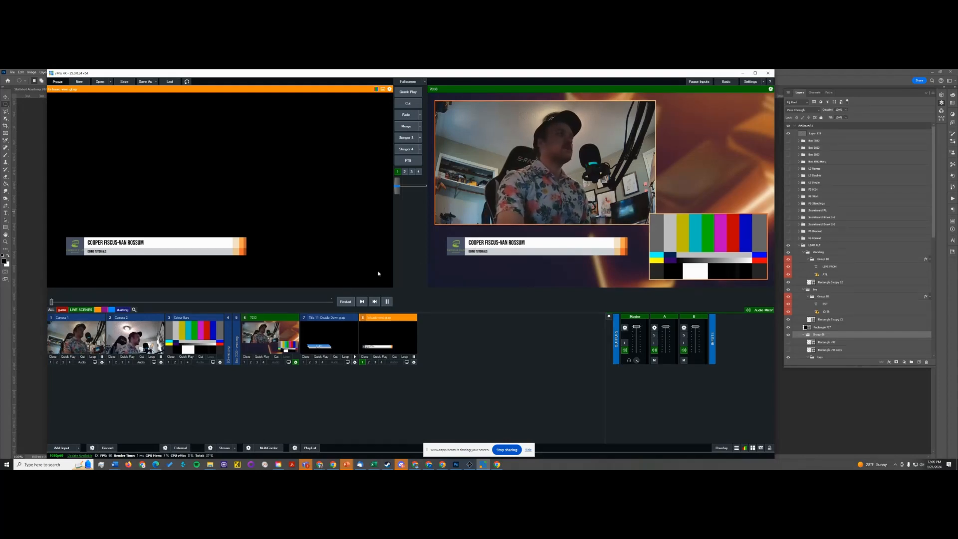
- Preview the two-box camera scene, the blue Double Down title and the custom lower-third title in turn
left_click(289, 338)
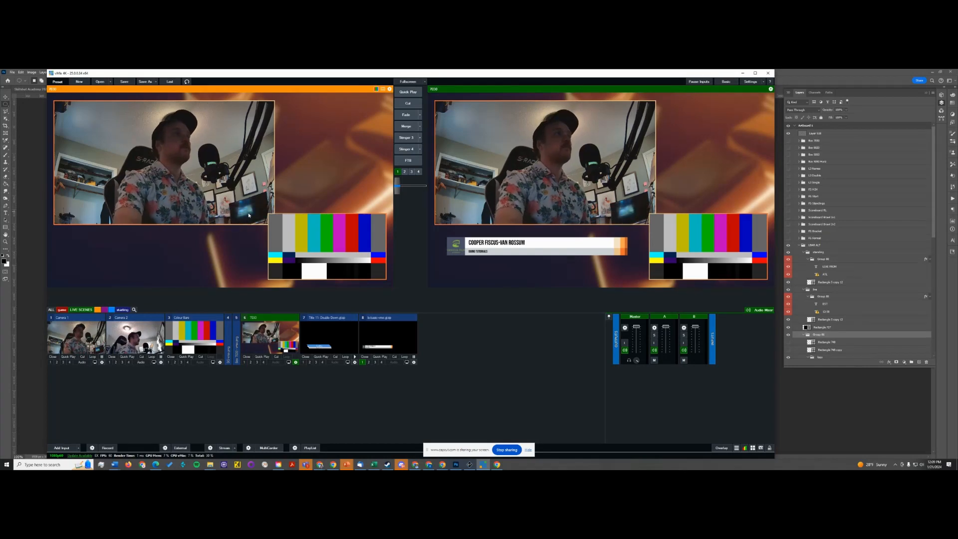
left_click(338, 338)
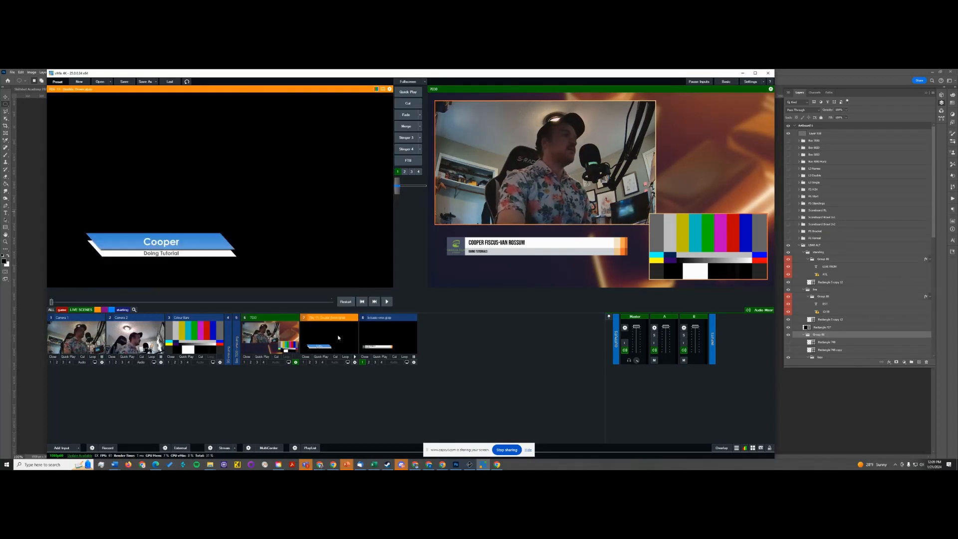
left_click(380, 335)
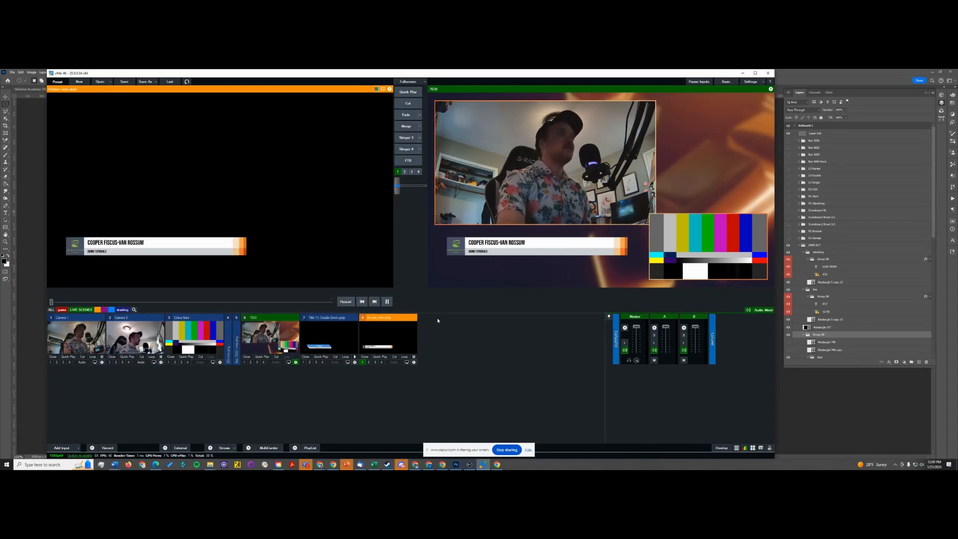
- Switch between Photoshop and vMix, ending in GT Designer, and select the lower third's DESCRIPTION text
key("alt+Tab")
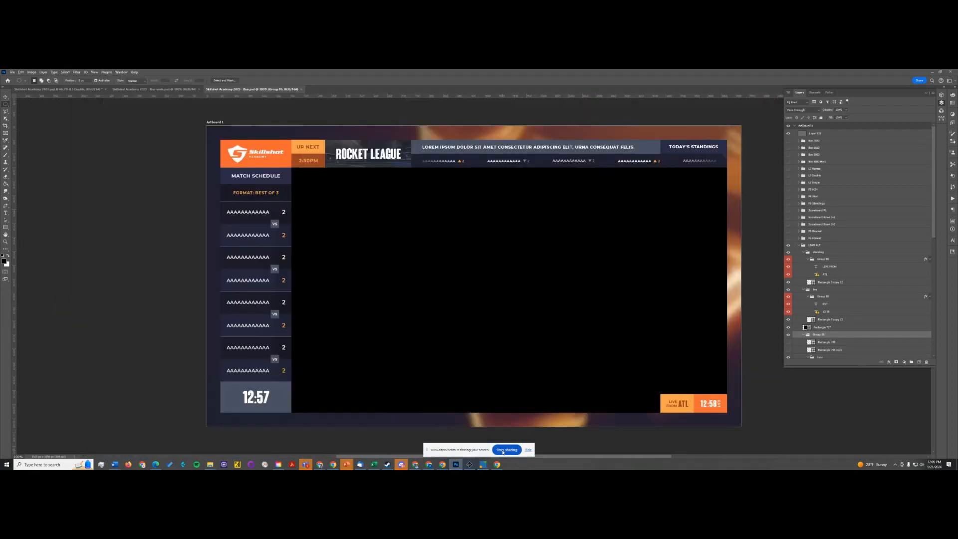
key("alt+Tab")
key("alt+Tab")
key("alt+Tab")
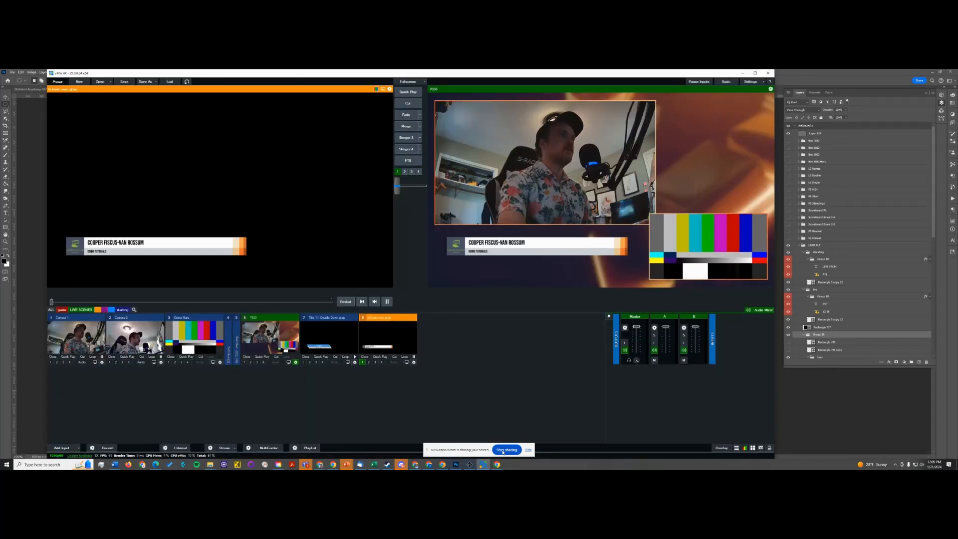
key("alt+Tab")
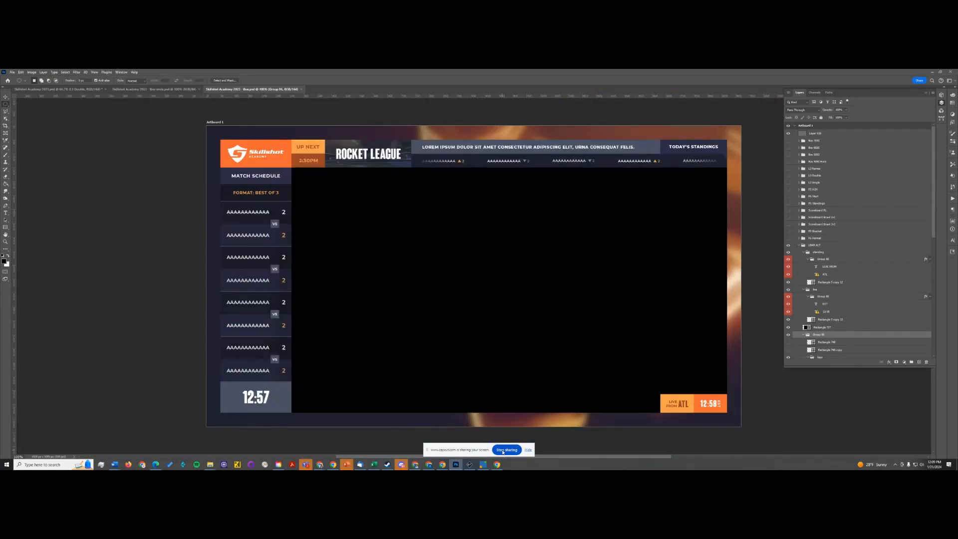
key("alt+Tab")
key("alt+Tab")
key("alt+Tab")
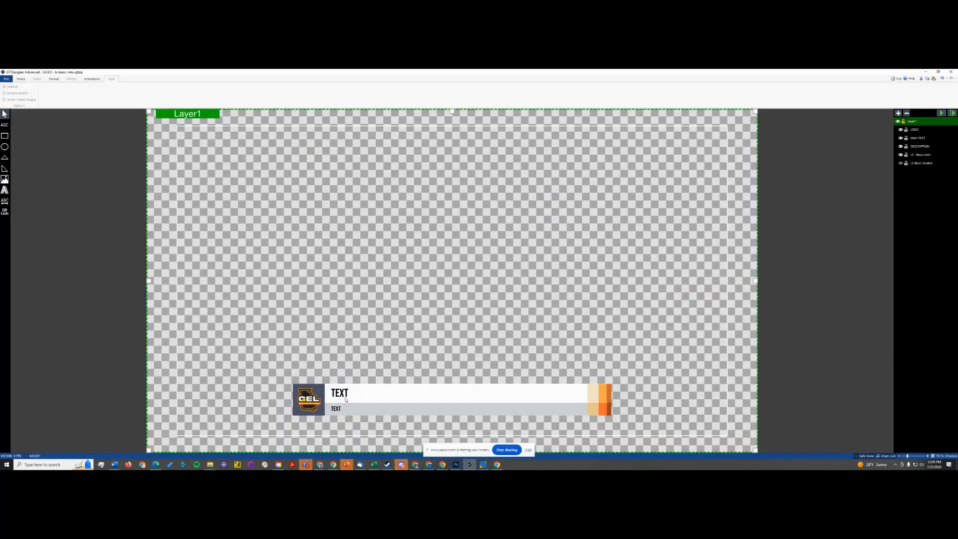
left_click(342, 409)
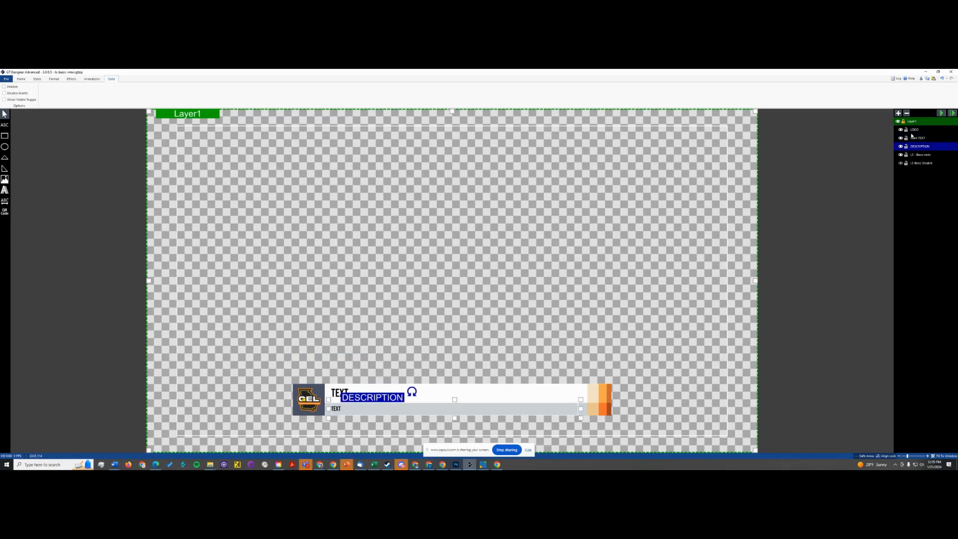
- Return to vMix and view the custom lower third's editable text fields in the Title Editor
key("alt+Tab")
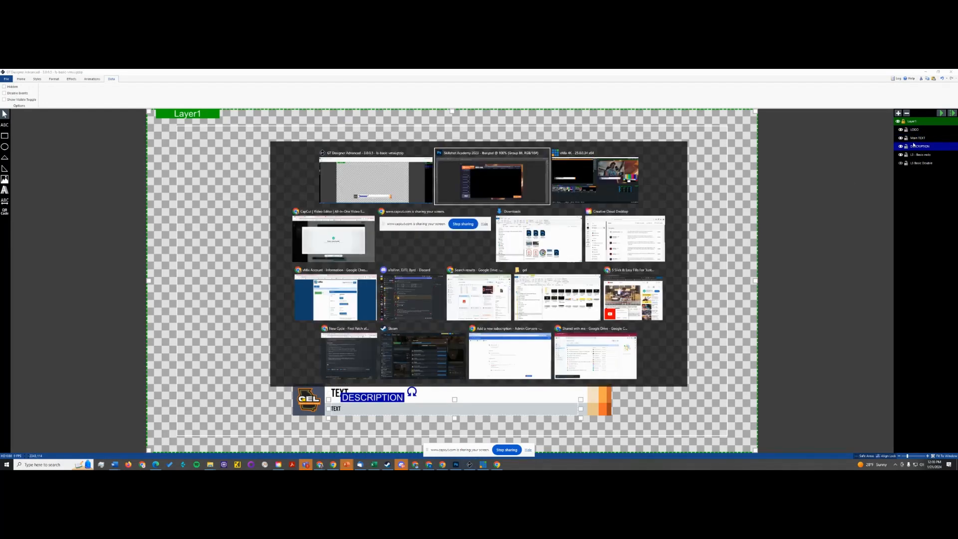
key("alt+Tab")
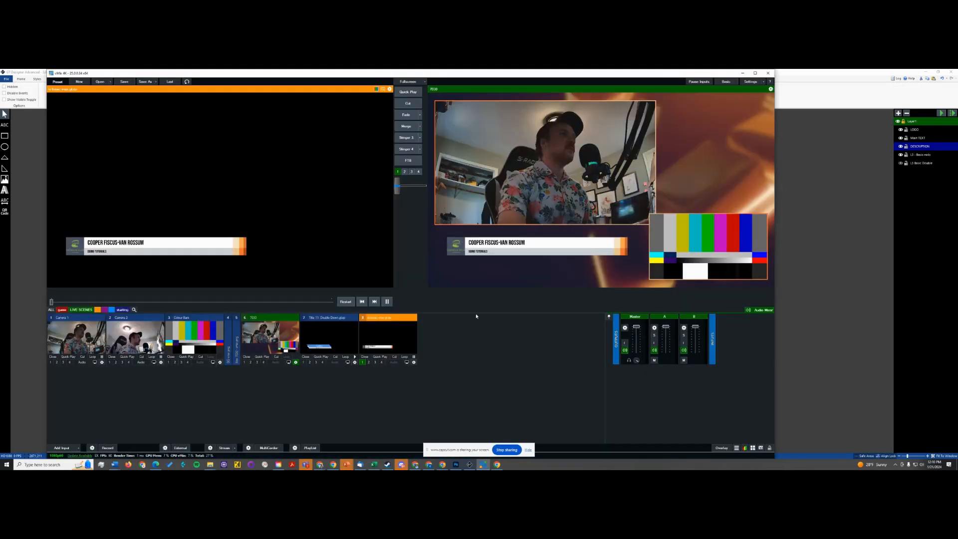
right_click(376, 344)
left_click(387, 349)
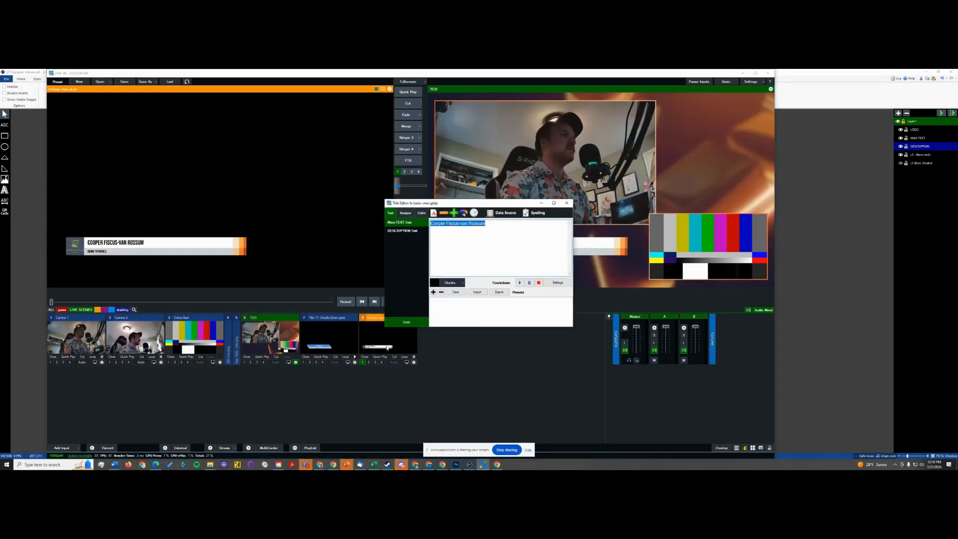
left_click(566, 203)
- Switch to Photoshop, restore it to a smaller floating window, and bring vMix back to the front
key("alt+Tab")
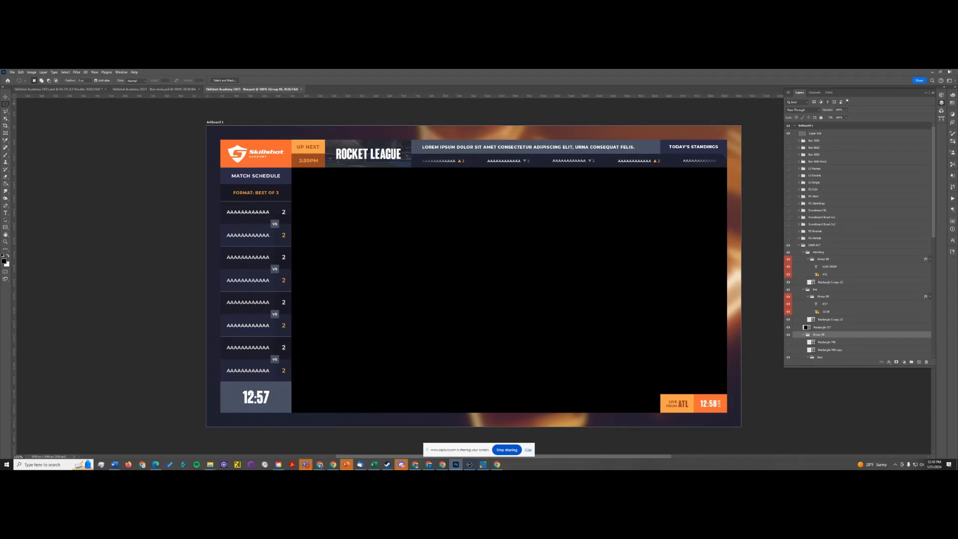
left_click_drag(906, 73, 794, 98)
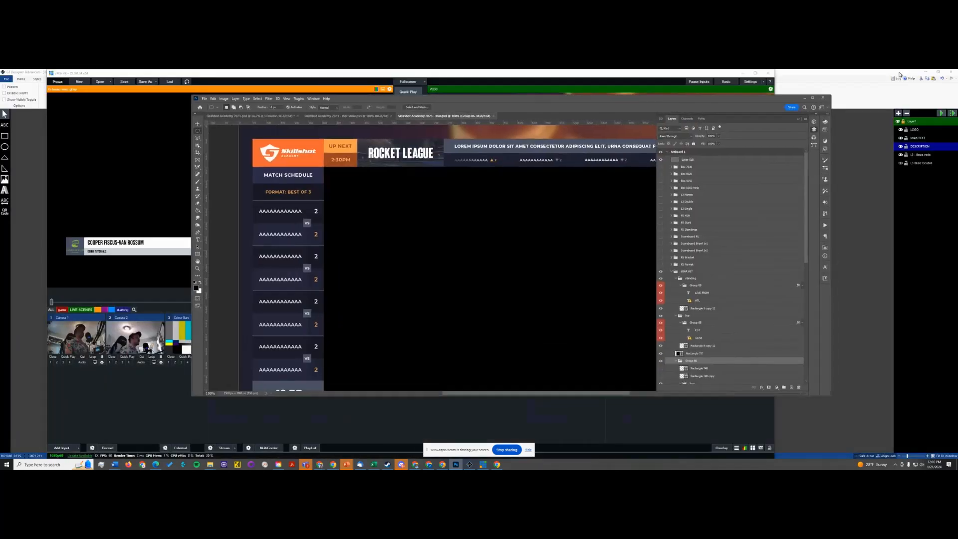
left_click(350, 74)
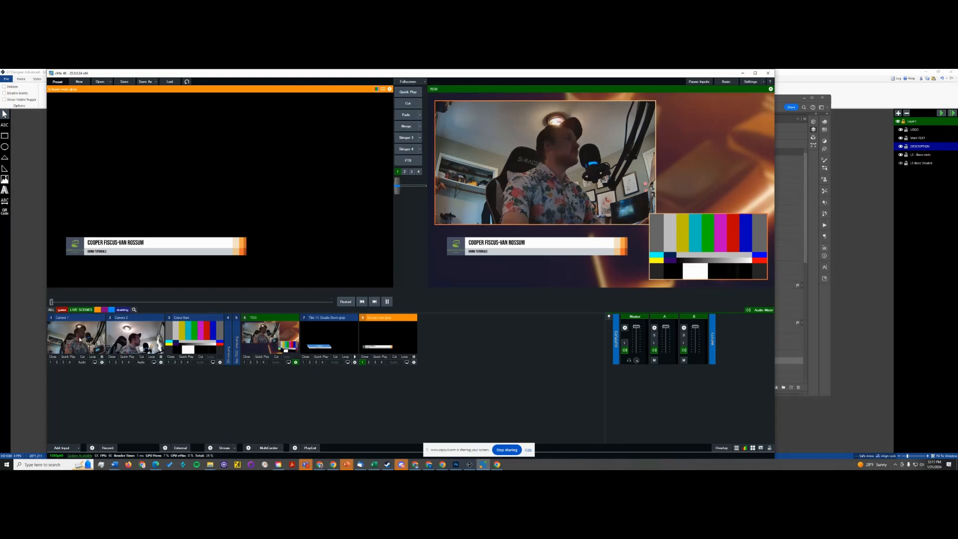
- Preview Camera 1, enlarge its view in vMix, and place the shrunken window so the Photoshop artwork is visible
left_click(102, 344)
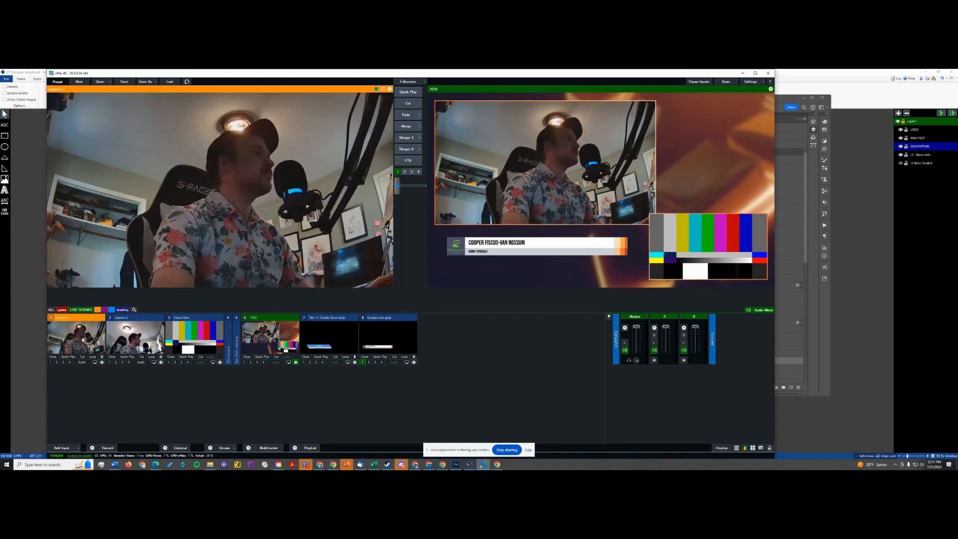
left_click(95, 362)
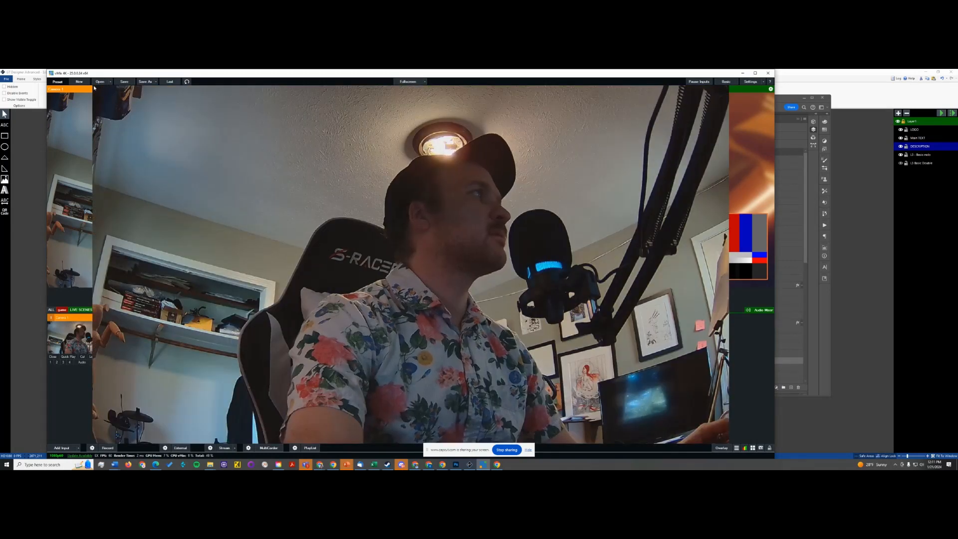
left_click_drag(200, 140, 705, 196)
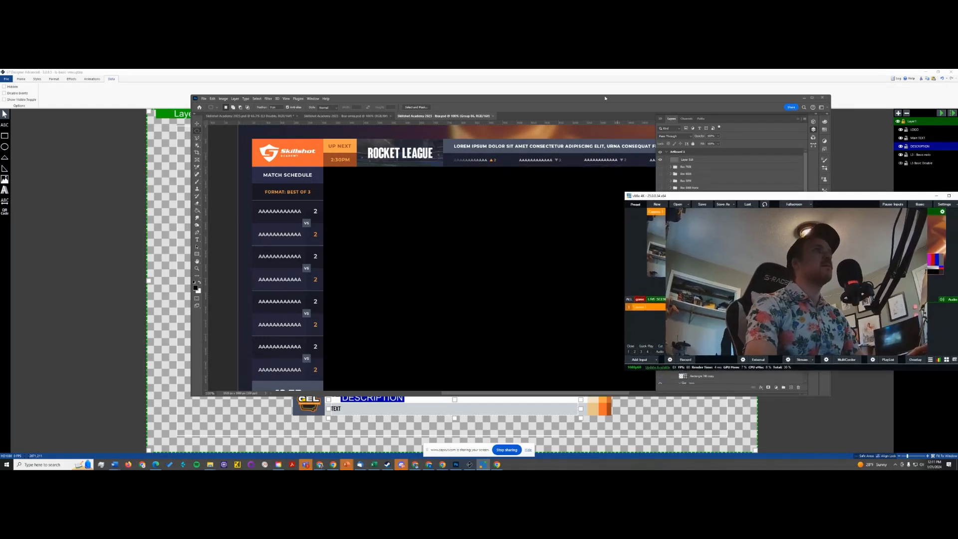
- Reposition and enlarge the Photoshop window so that nearly the whole artboard fits in view
left_click_drag(604, 96, 421, 97)
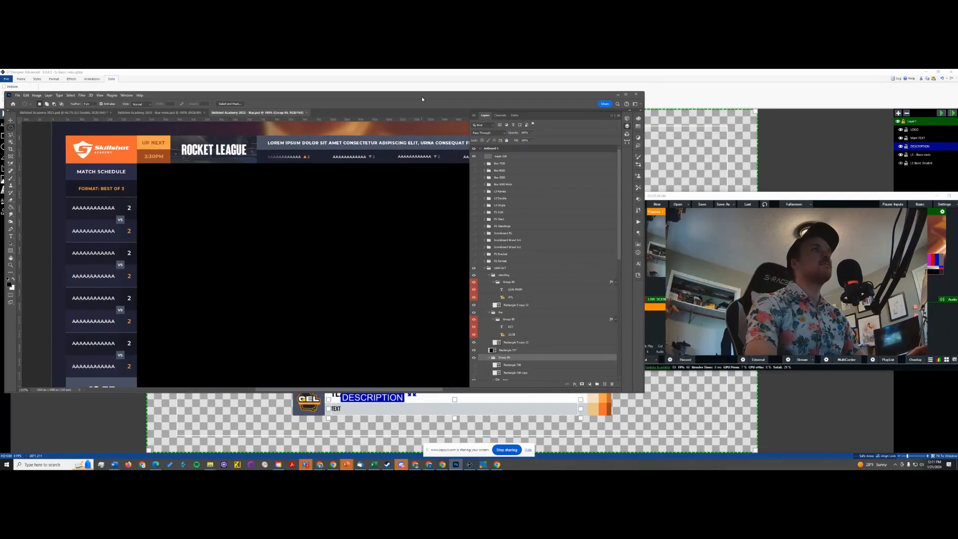
left_click(629, 394)
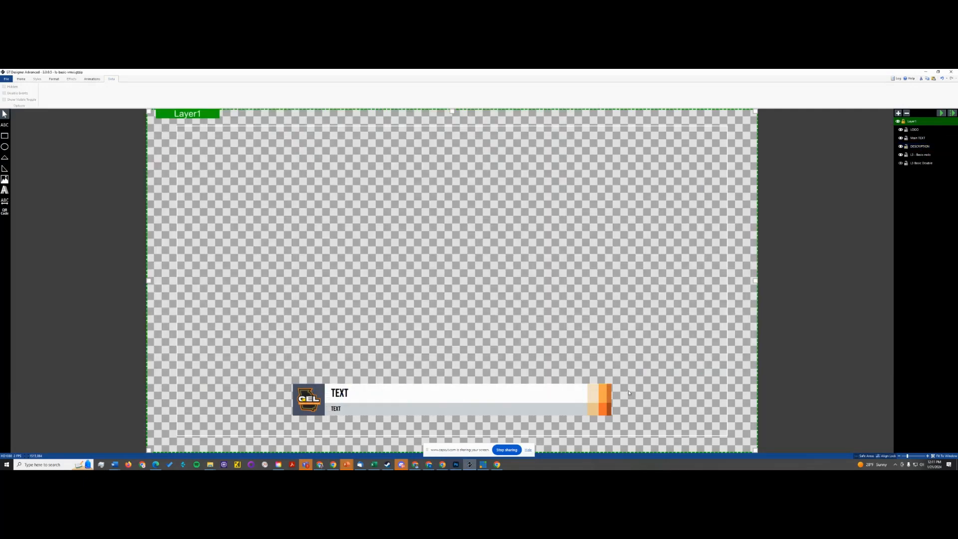
key("alt+Tab")
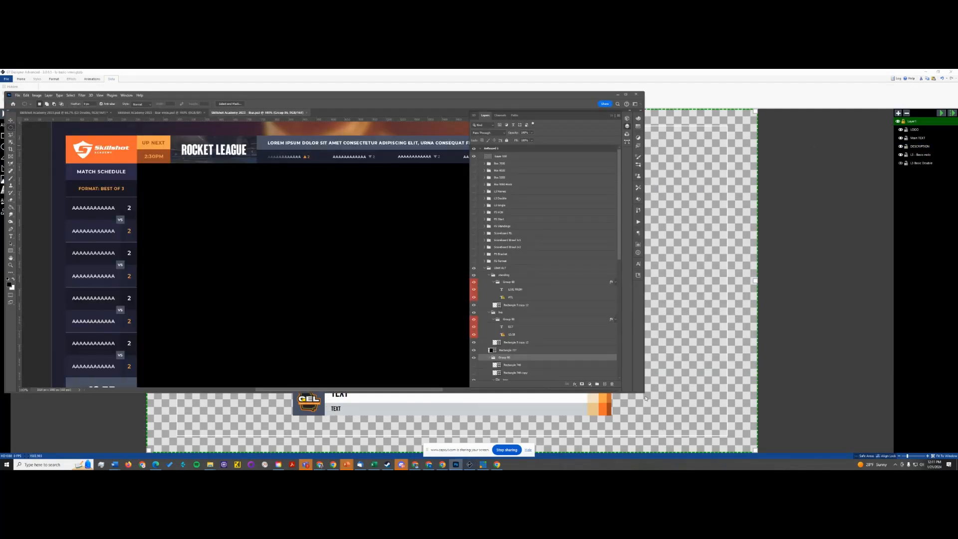
left_click_drag(645, 394, 745, 455)
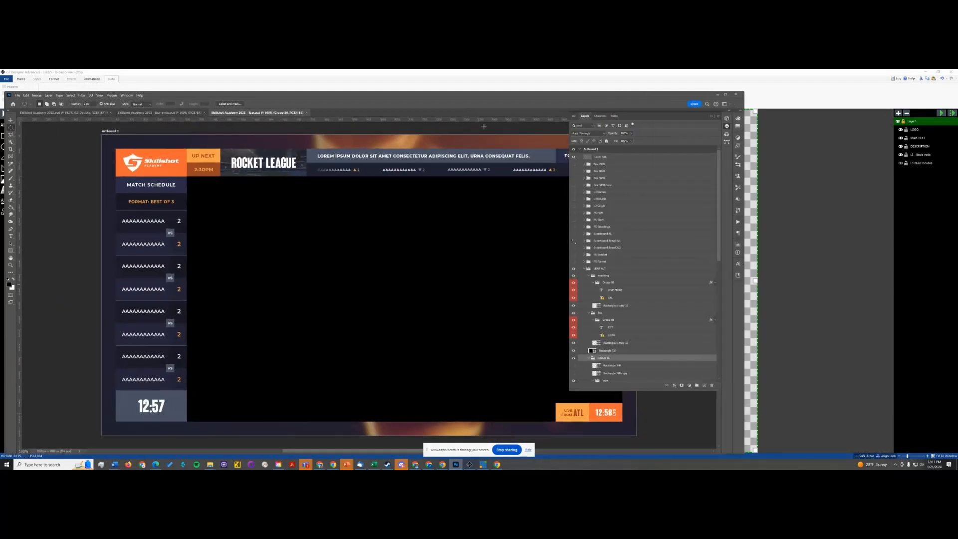
left_click_drag(465, 99, 470, 80)
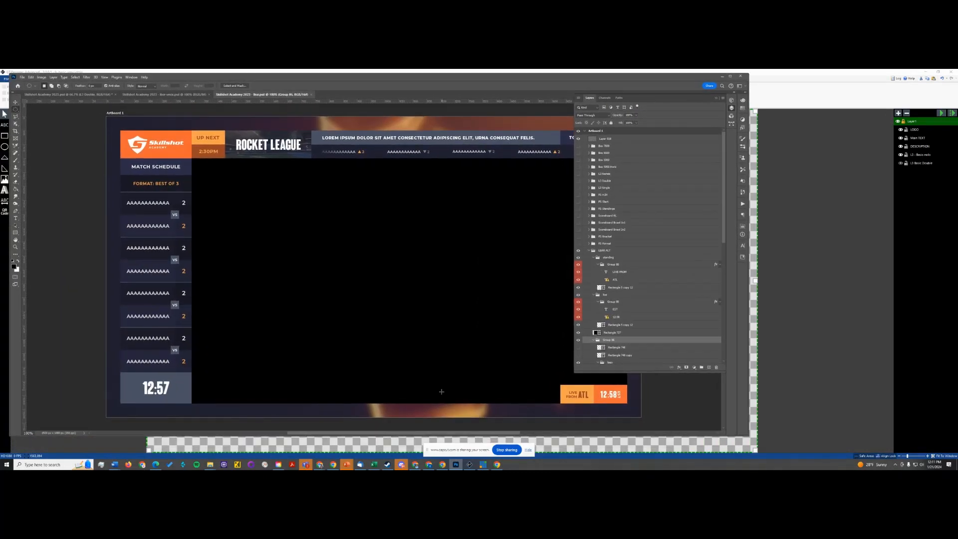
- Bring the vMix camera window forward and arrange it beside the Photoshop window, with Photoshop active
left_click(482, 465)
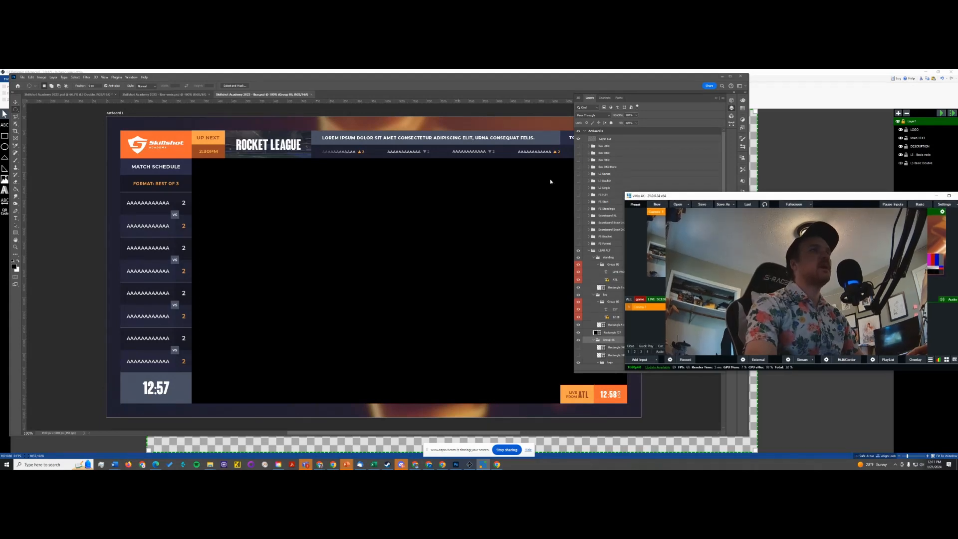
left_click_drag(549, 80, 538, 76)
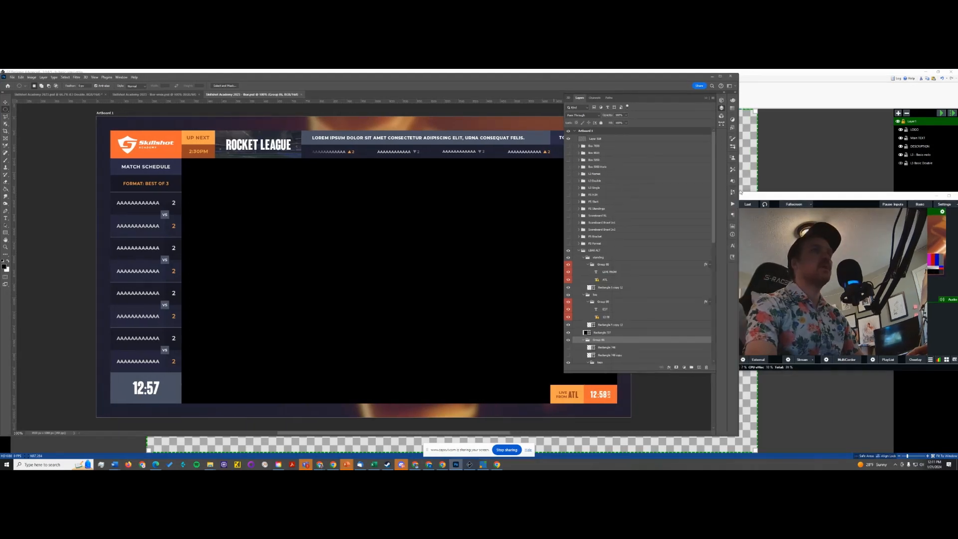
left_click_drag(762, 196, 830, 195)
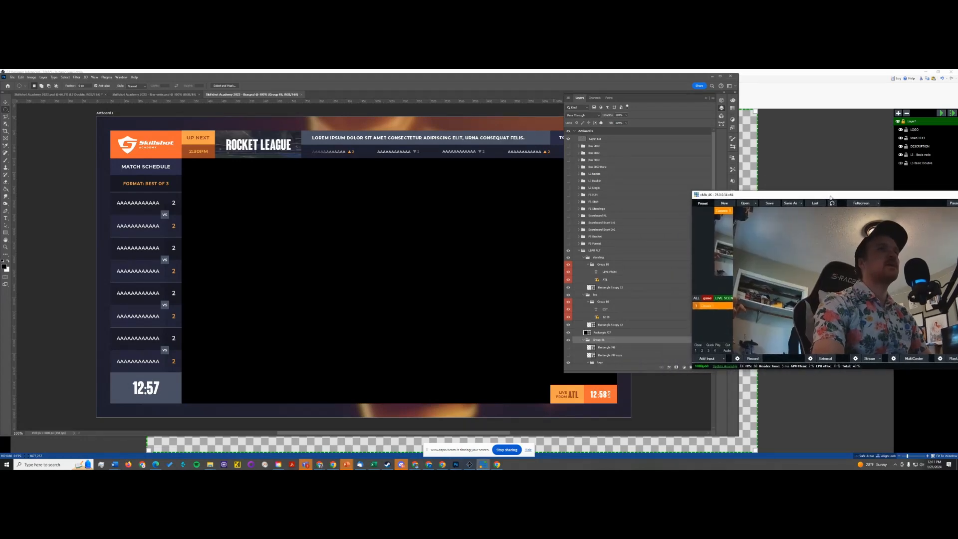
left_click(559, 77)
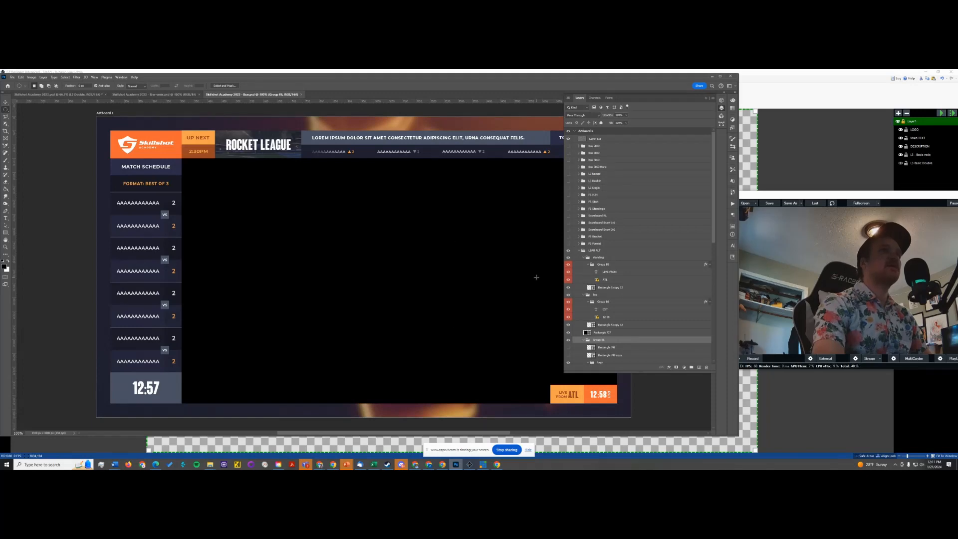
- Toggle the visibility of the expanded match-schedule layout group to compare the artboard with and without it
left_click(568, 251)
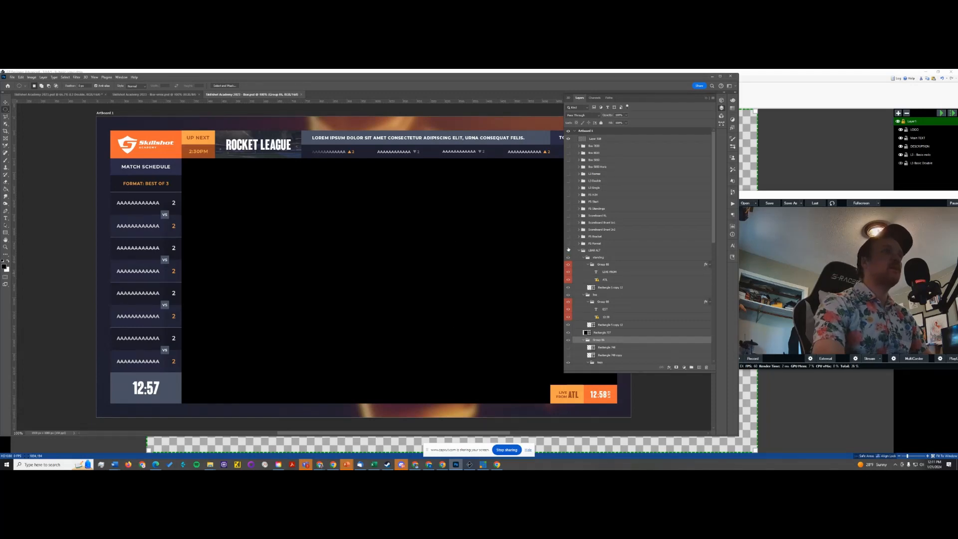
left_click(568, 244)
left_click(568, 244)
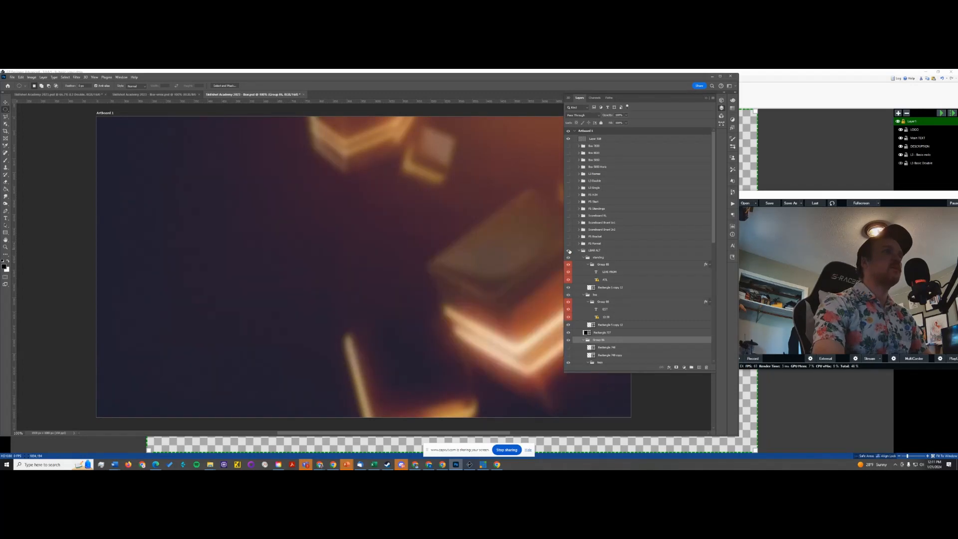
left_click(568, 251)
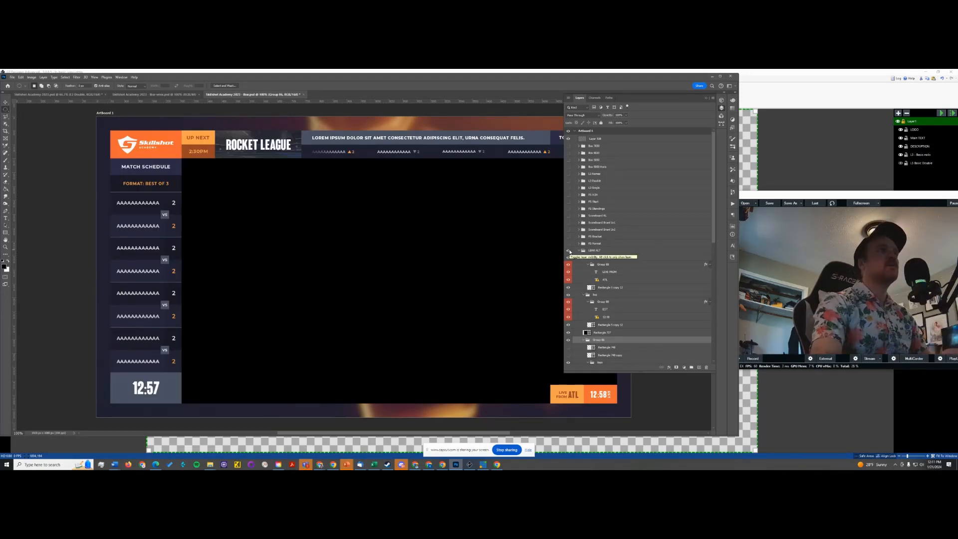
left_click(568, 251)
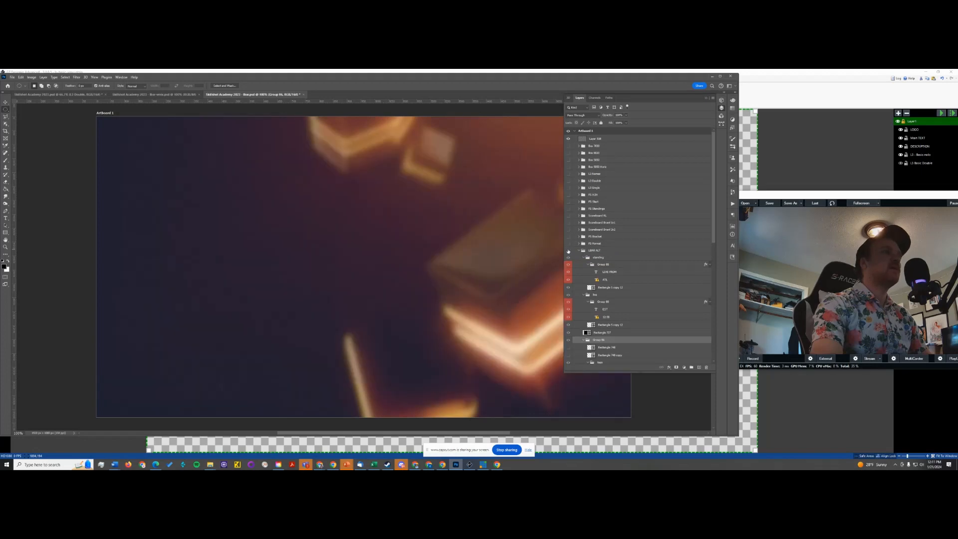
left_click(567, 251)
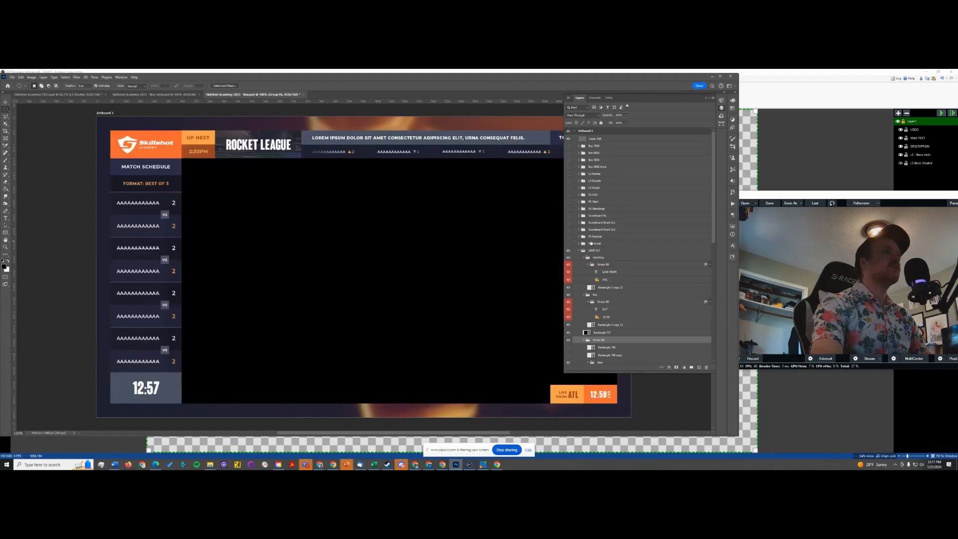
- Select all the collapsed layer groups, from the one above the expanded layout group up to the first Box group
left_click(592, 243)
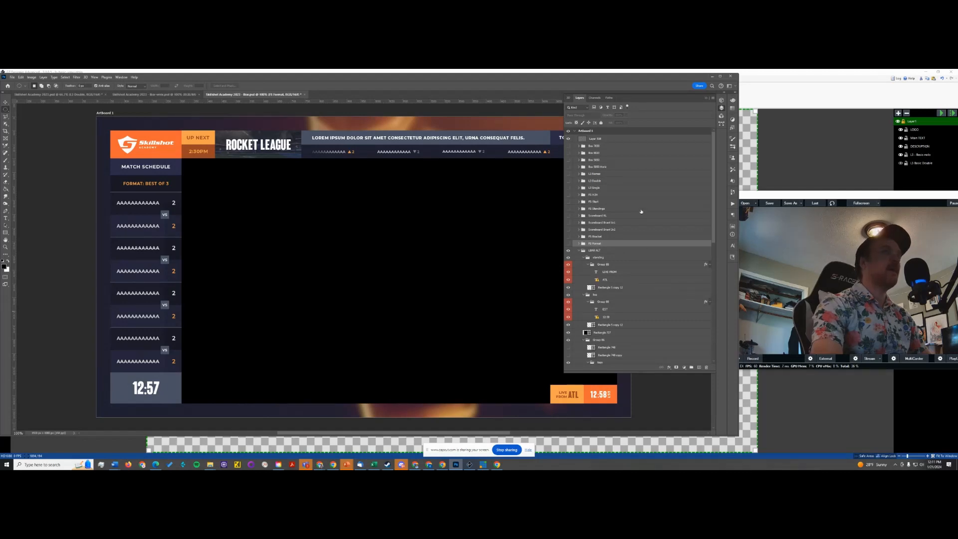
left_click(12, 77)
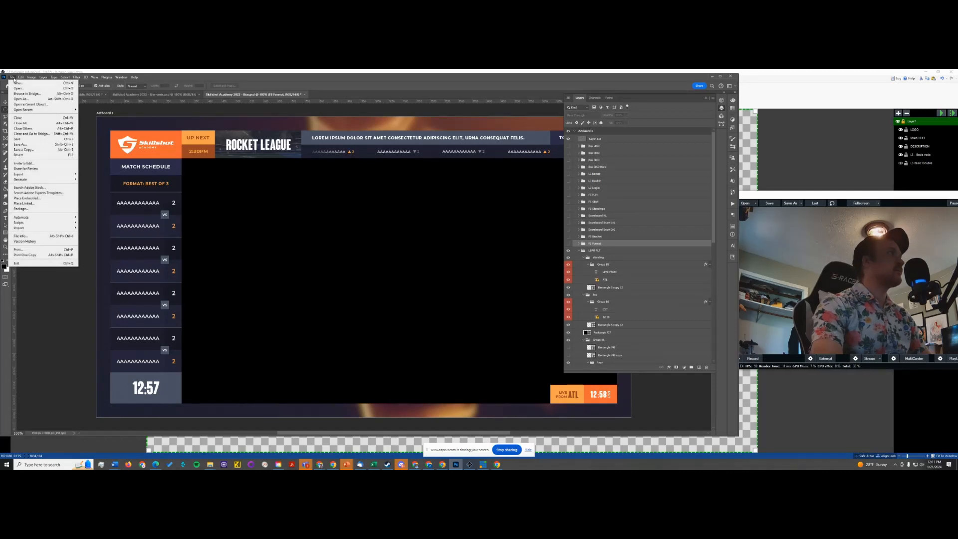
left_click(378, 87)
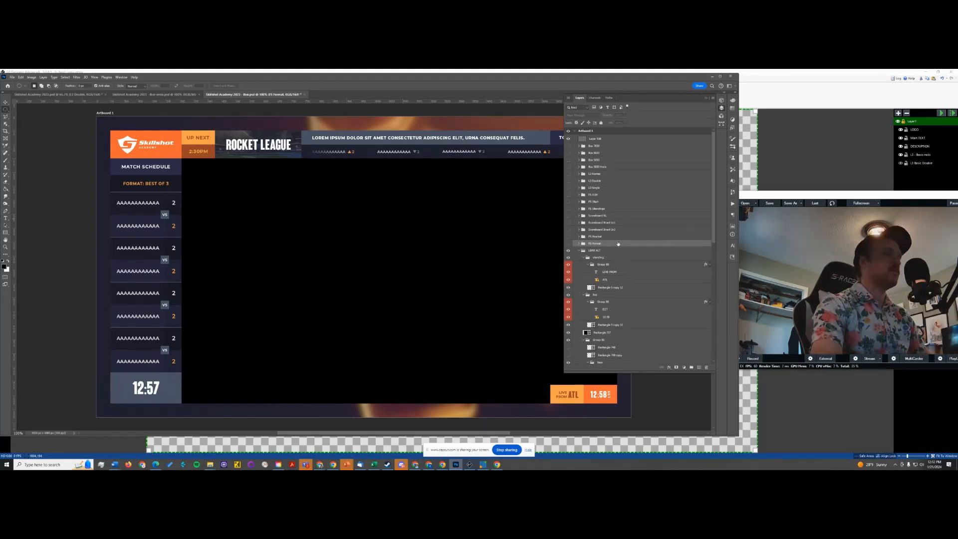
left_click(605, 147, "shift")
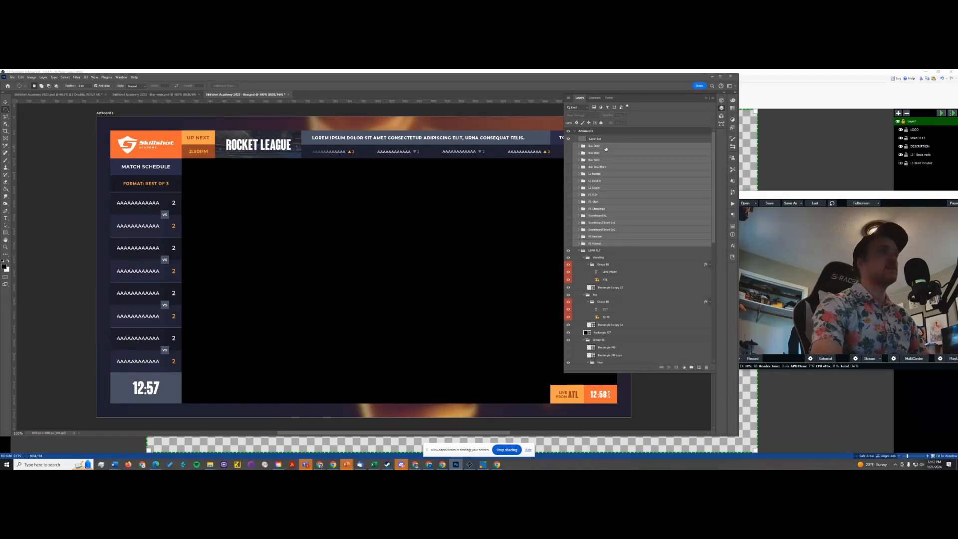
- Delete the selected layer groups and the two groups below the match-schedule layout group
key("Delete")
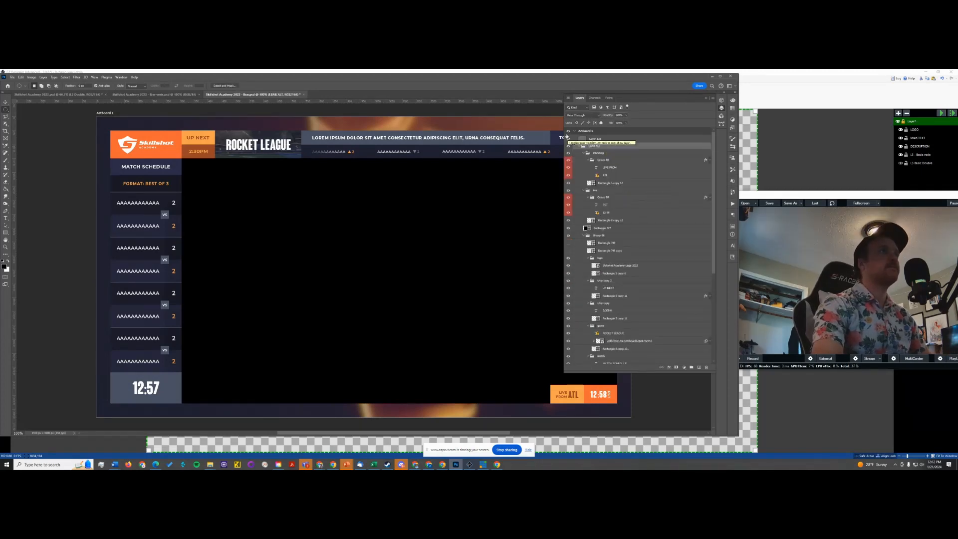
left_click(579, 147)
left_click(589, 159)
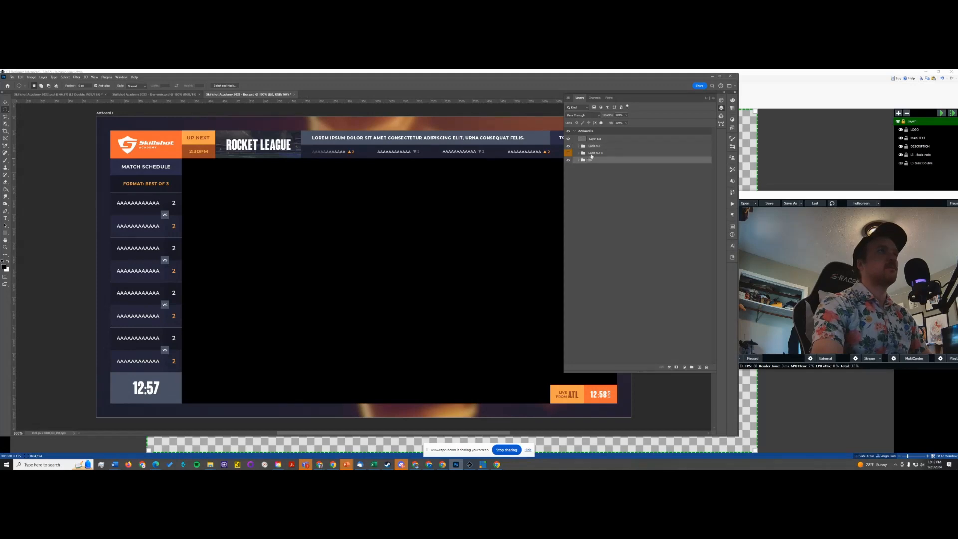
left_click(593, 153, "shift")
key("Delete")
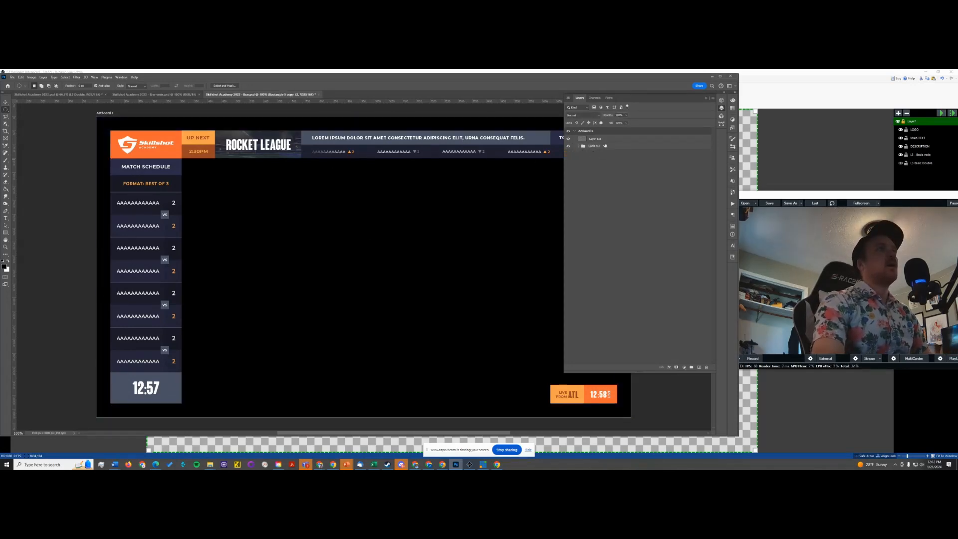
- Toggle the visibility of the remaining match-schedule layout group to check what it contains on the artboard
left_click(569, 139)
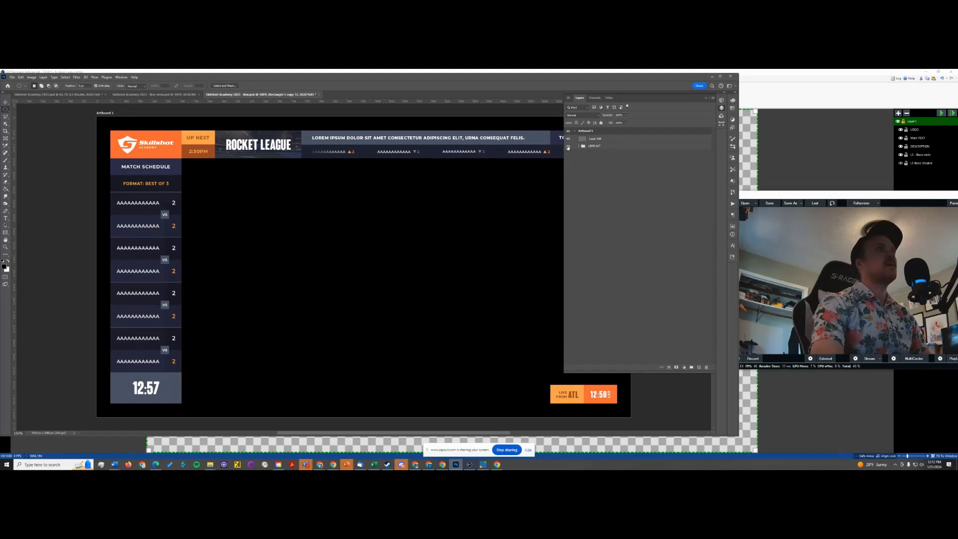
left_click(568, 147)
left_click(568, 146)
- Expand the layout group, collapse its logo subgroup, and save the document
left_click(579, 147)
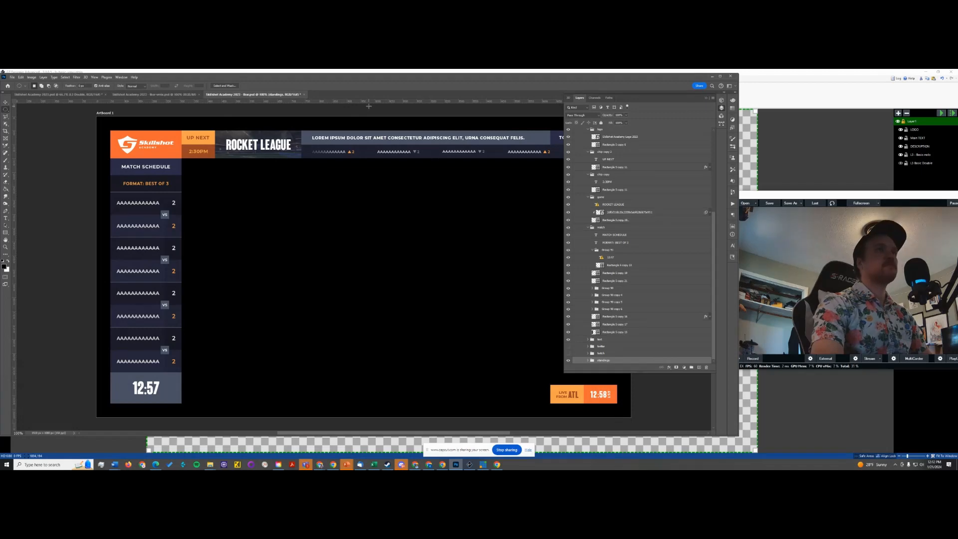
left_click(588, 131)
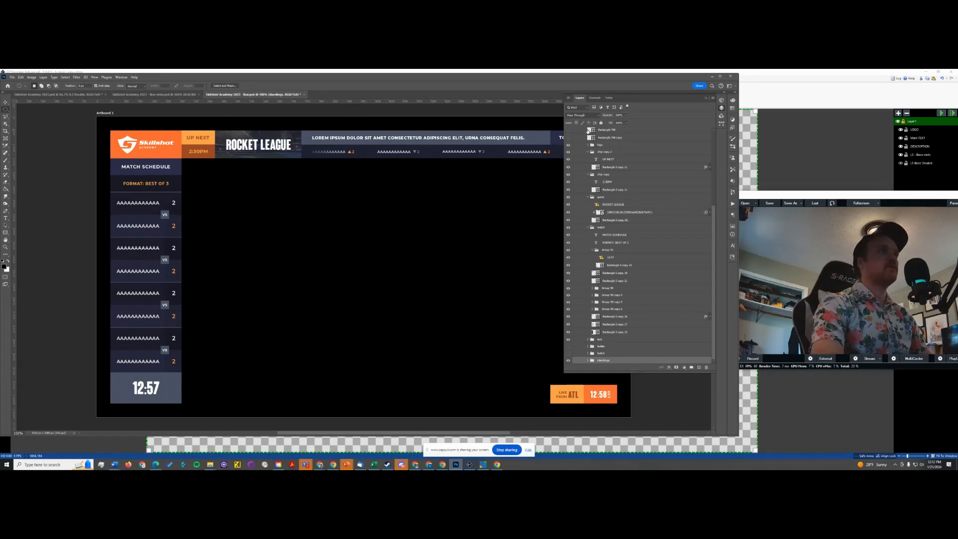
scroll(642, 167, "up", 5)
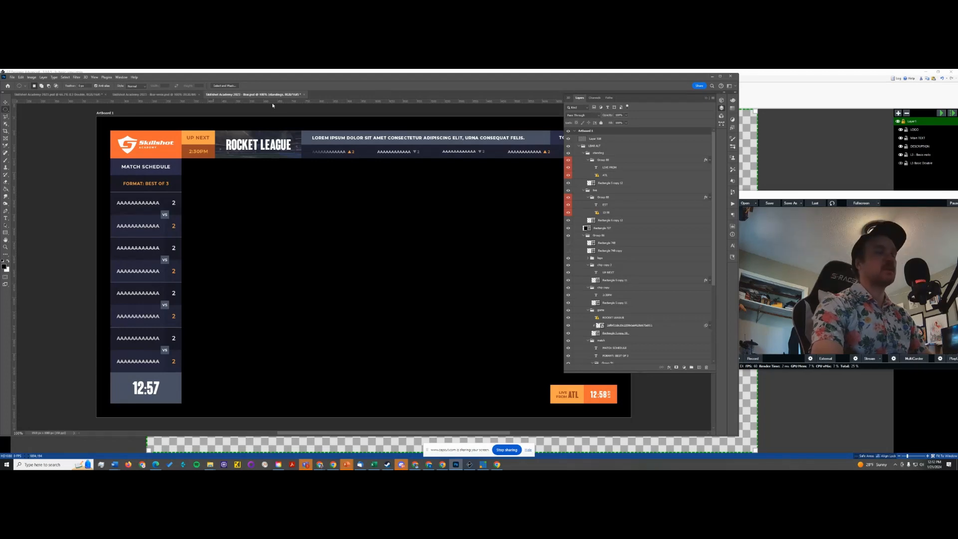
key("ctrl+s")
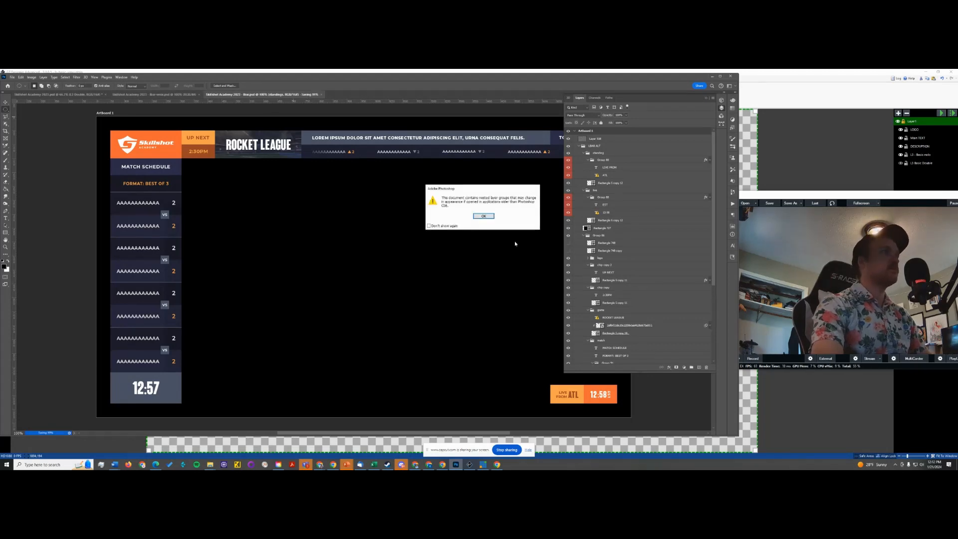
left_click(484, 216)
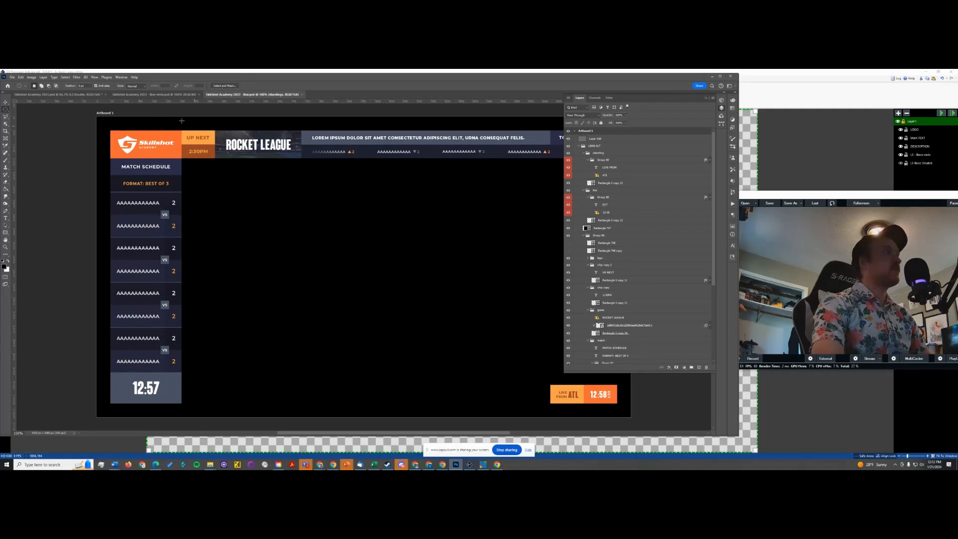
- Select everything from the match-schedule layout group down to the last subgroup and ungroup the outermost level
left_click(630, 147)
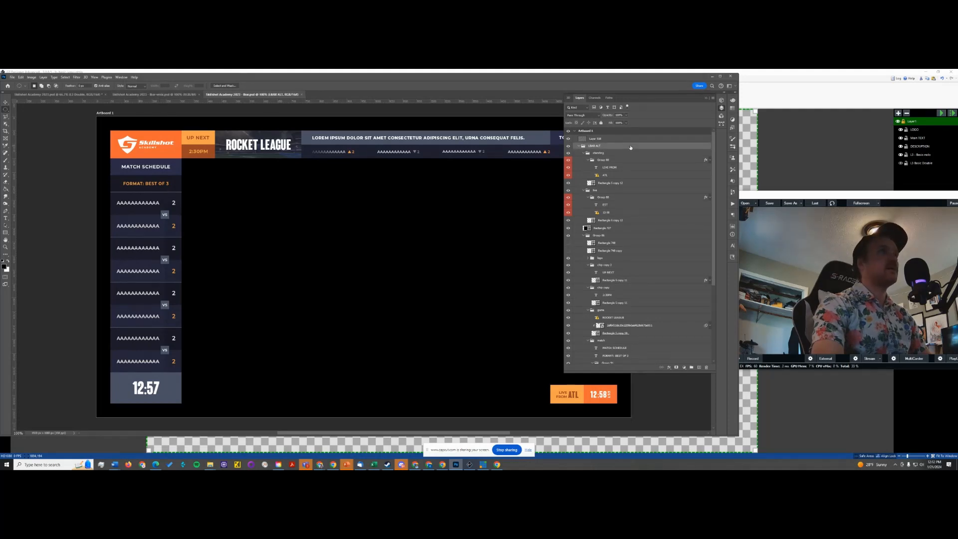
scroll(636, 200, "down", 5)
left_click(627, 361, "shift")
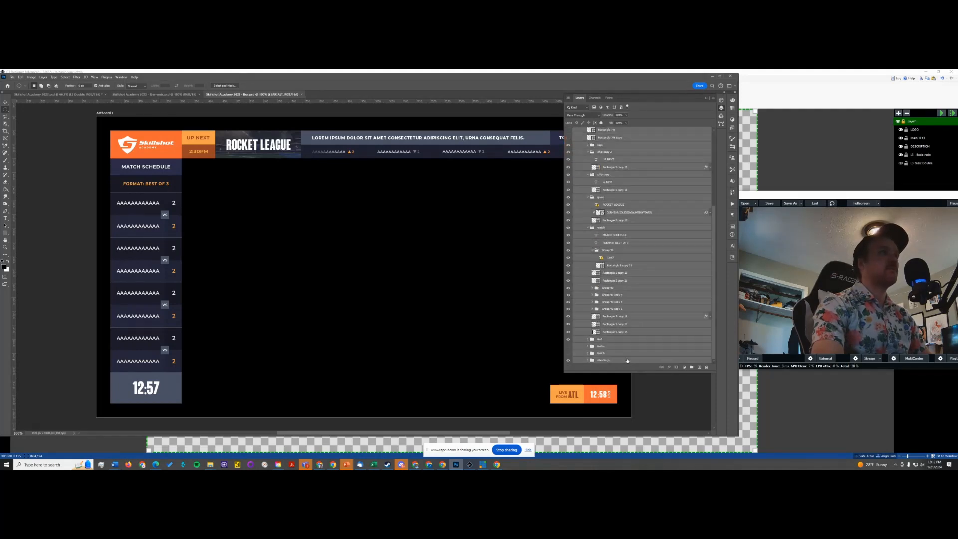
right_click(641, 352)
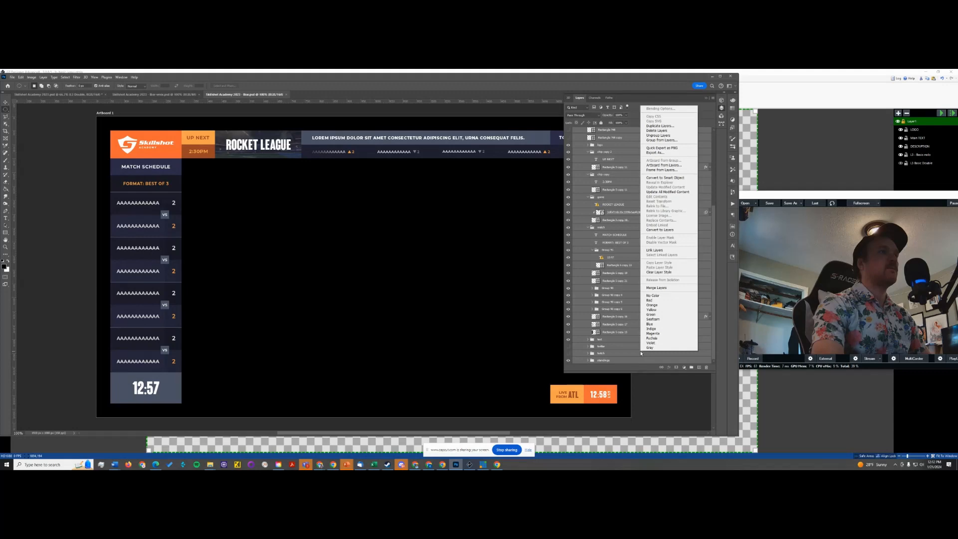
left_click(662, 136)
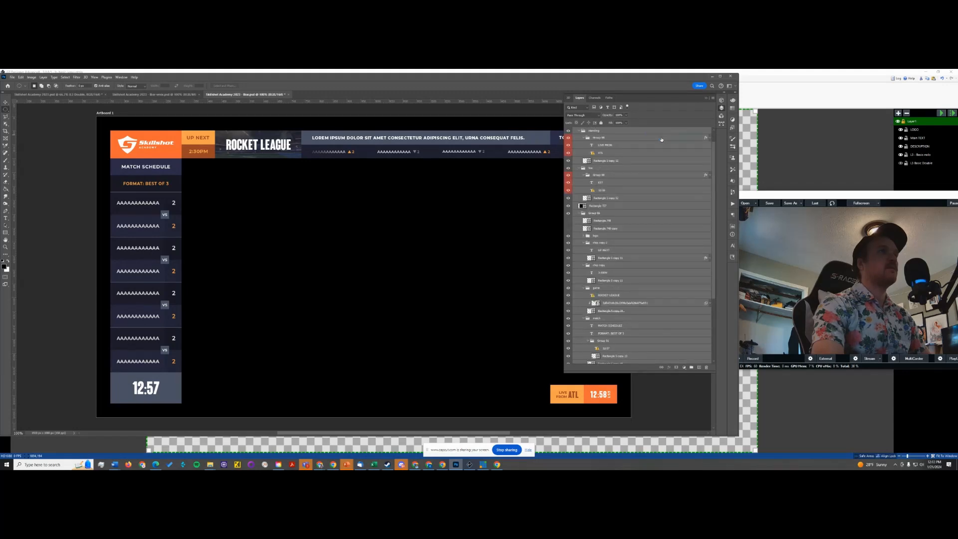
- Ungroup the selected layers two more levels to break up the nested heading, logo, game and match subgroups
right_click(650, 237)
left_click(671, 244)
right_click(652, 237)
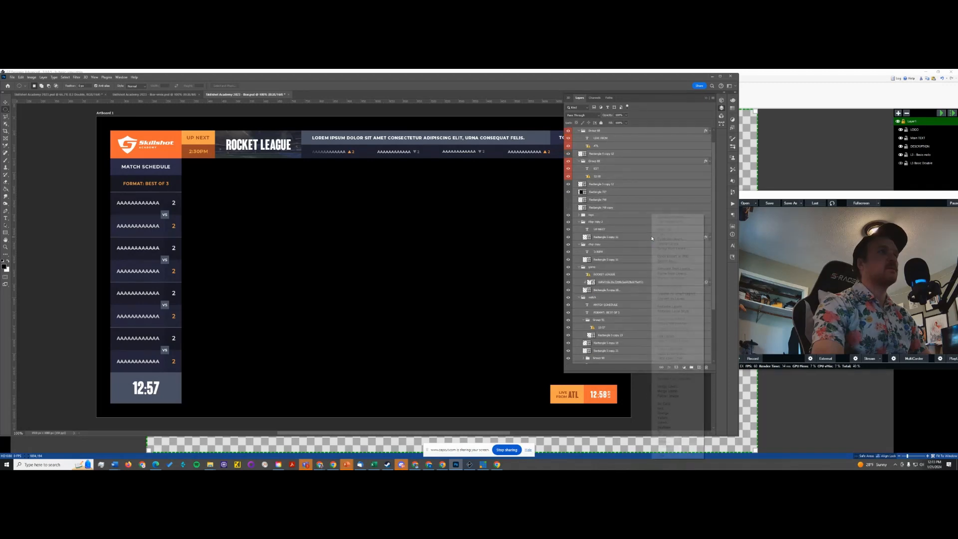
right_click(626, 236)
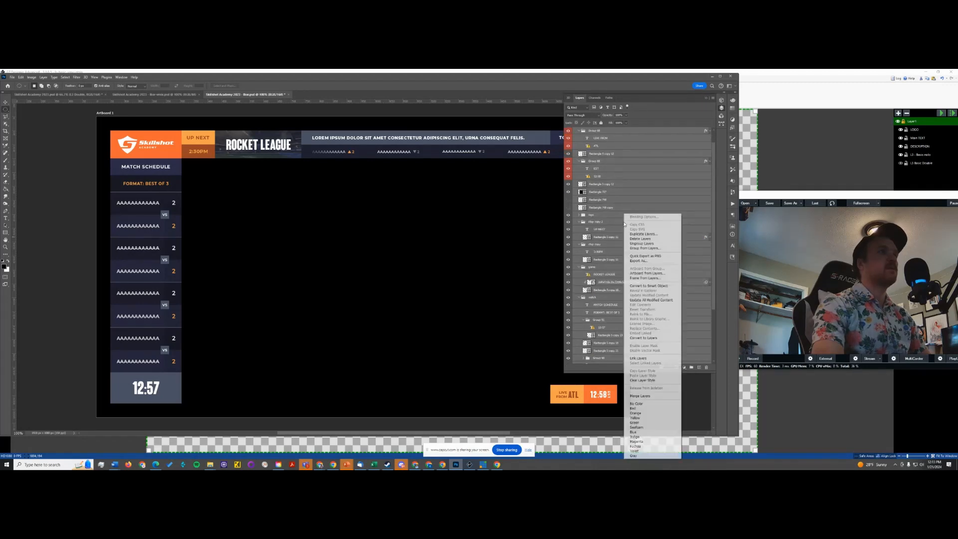
left_click(642, 244)
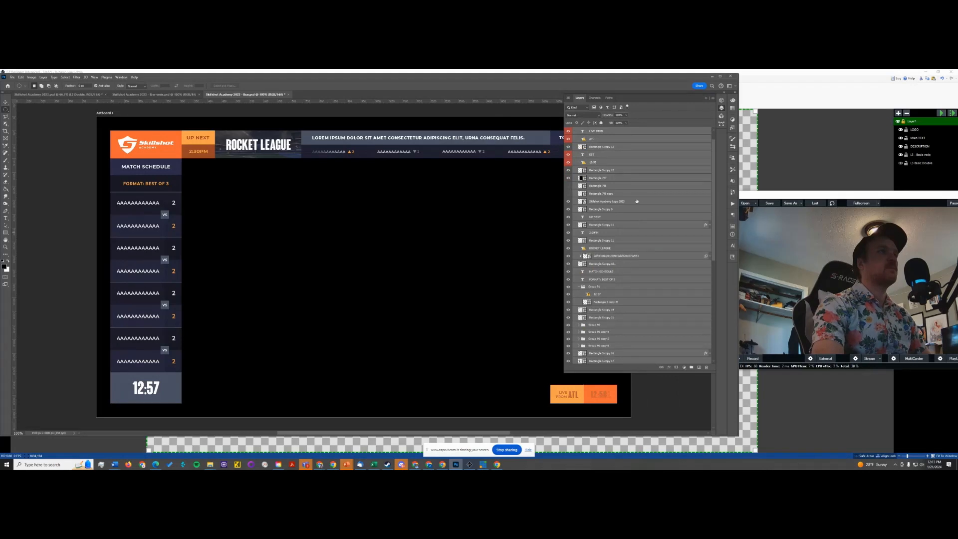
- Keep ungrouping the remaining match-row groups until the whole selection consists of individual layers, and check the full layer list
scroll(701, 281, "down", 3)
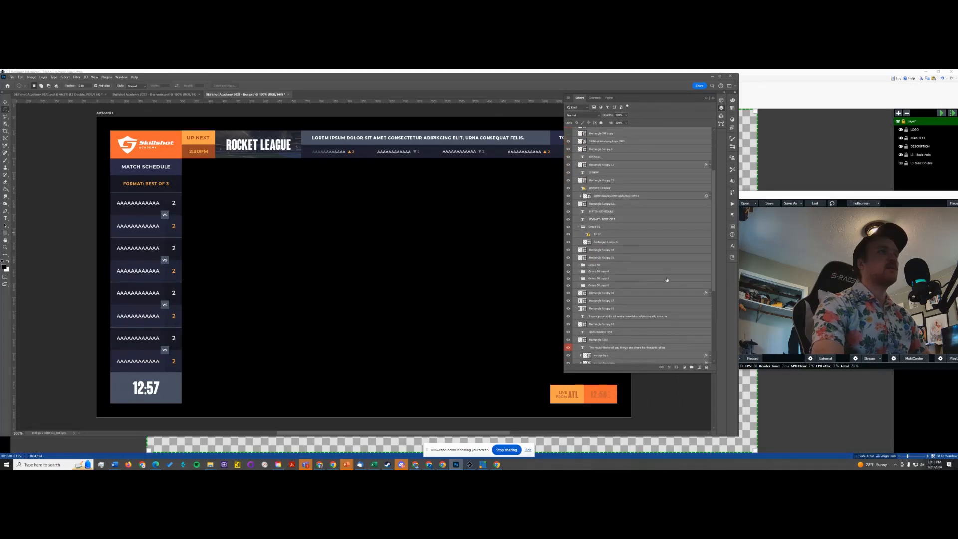
right_click(666, 280)
left_click(691, 244)
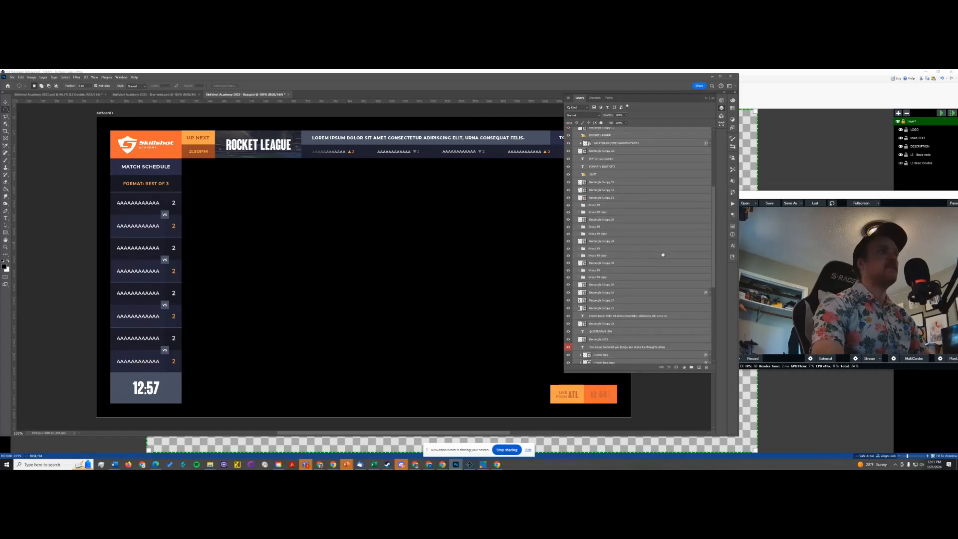
scroll(662, 255, "down", 4)
right_click(641, 189)
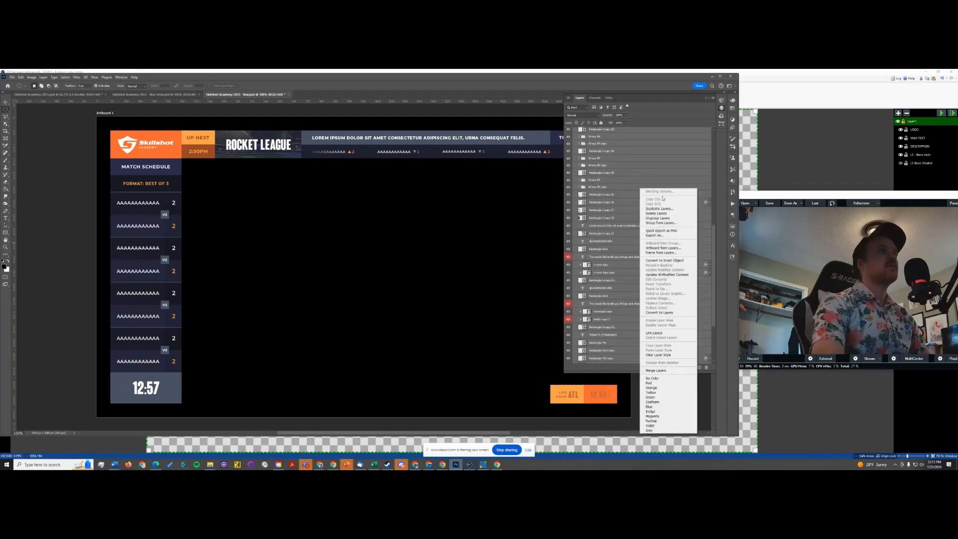
left_click(652, 214)
scroll(660, 209, "down", 10)
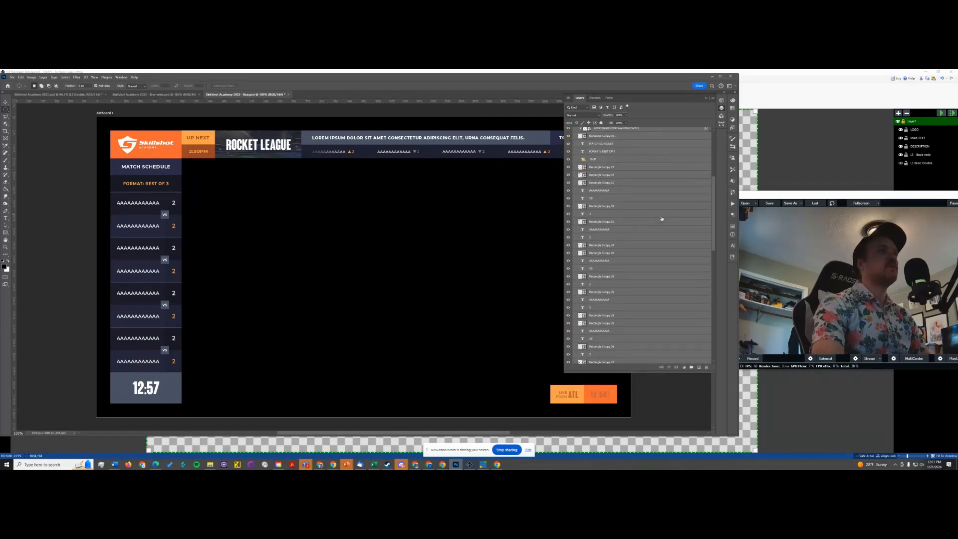
scroll(638, 305, "down", 3)
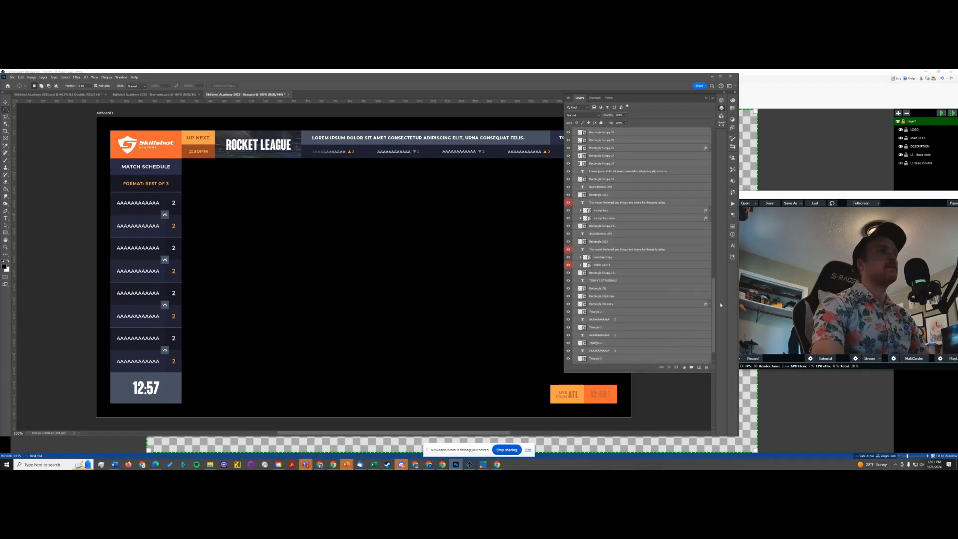
left_click_drag(715, 305, 692, 150)
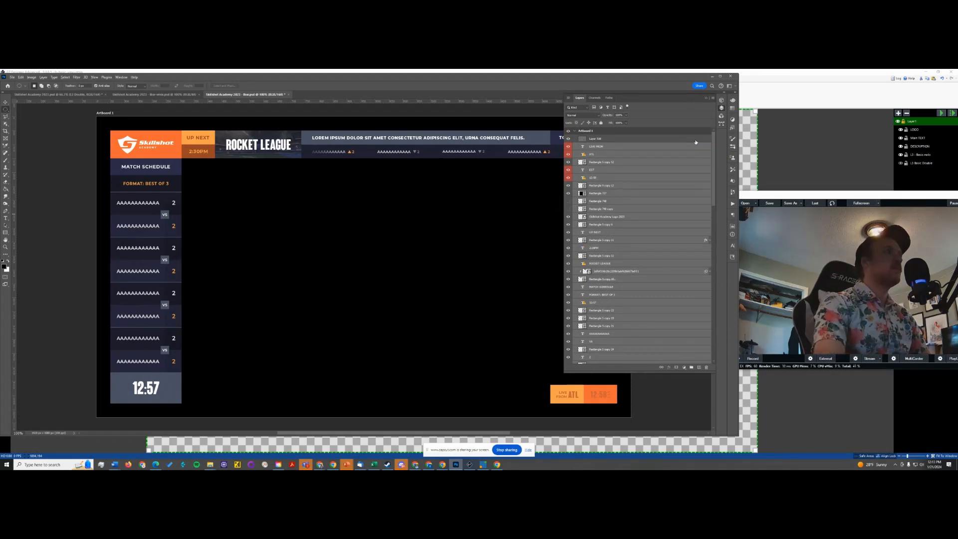
key("alt+Tab")
left_click(636, 190)
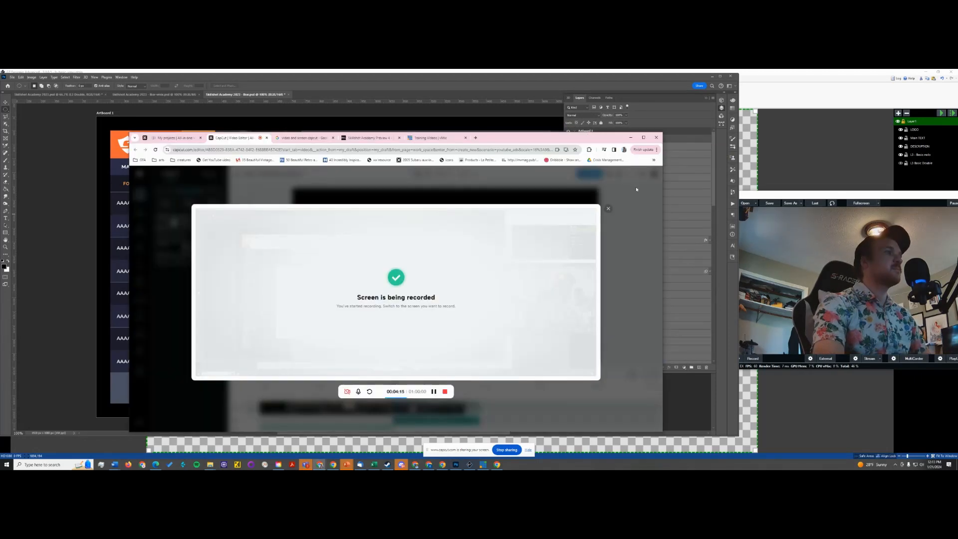
key("alt+Tab")
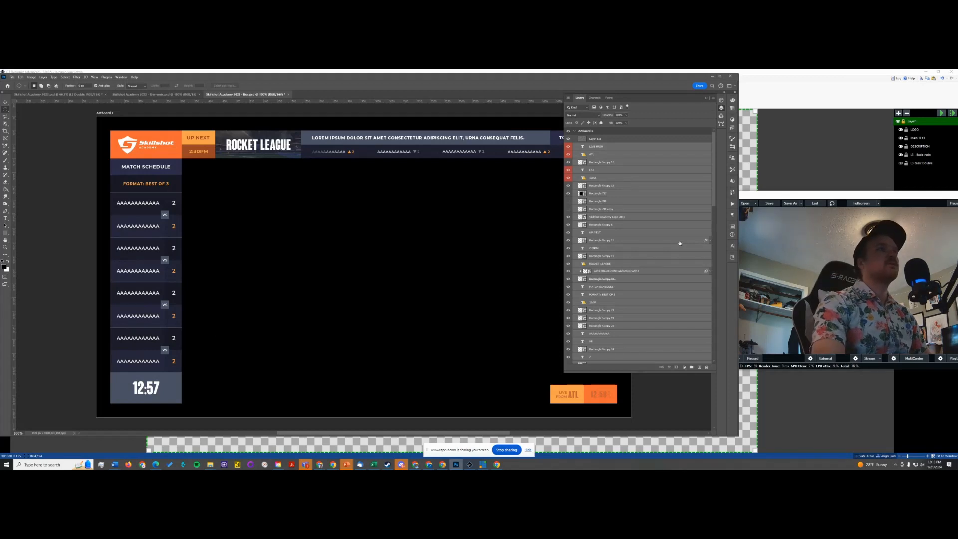
- Rasterize the layers from the rectangle below the clock text through the rectangle beneath the Skillshot Academy logo
left_click(635, 241)
left_click(639, 188)
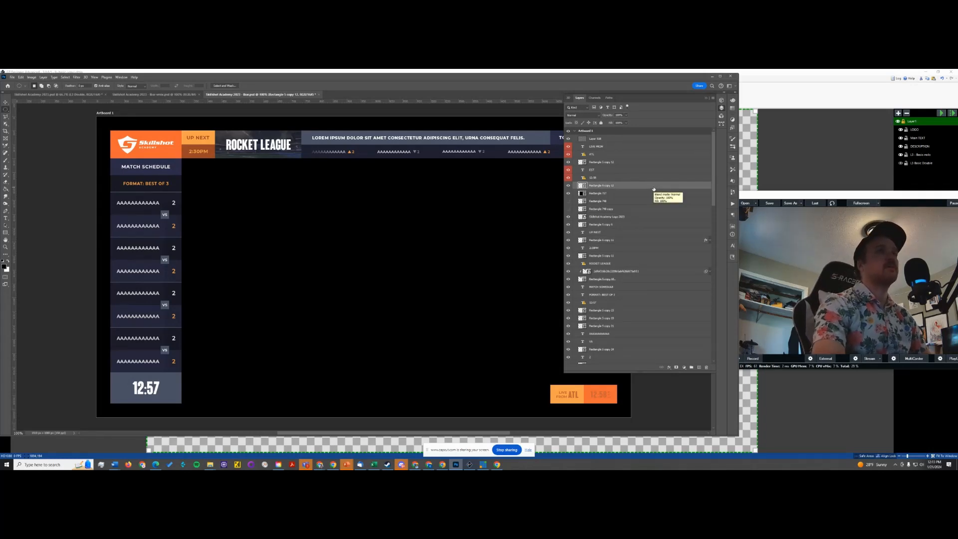
left_click(645, 223, "shift")
right_click(649, 214)
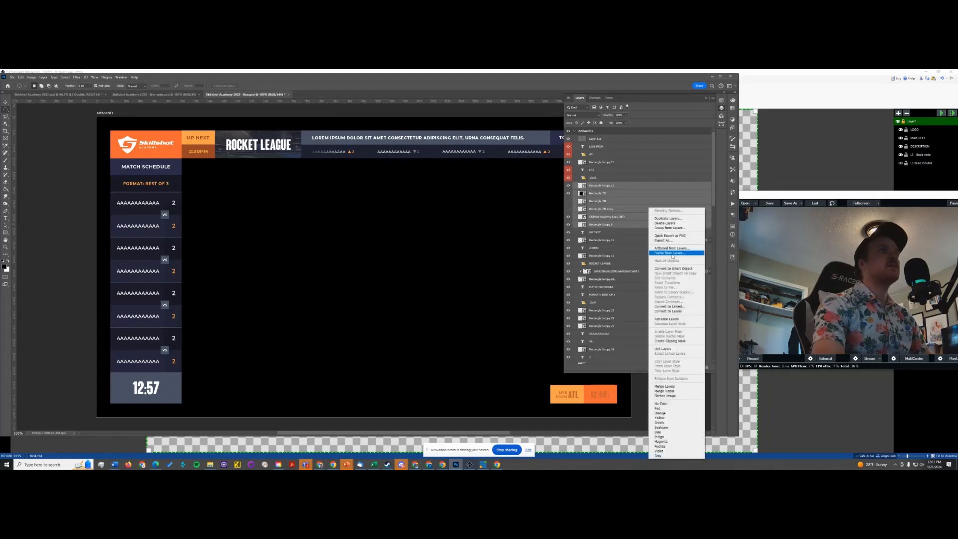
left_click(666, 319)
left_click(640, 161)
right_click(645, 161)
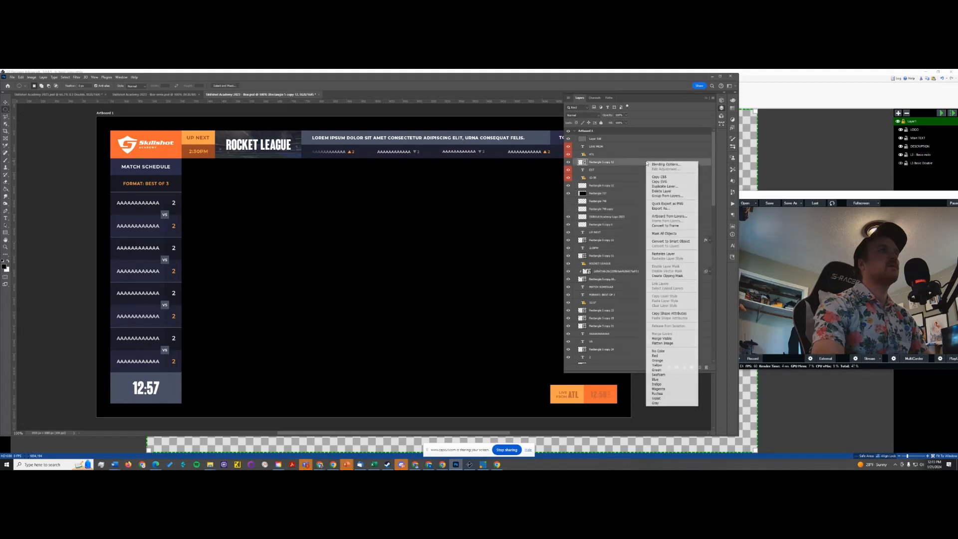
left_click(392, 218)
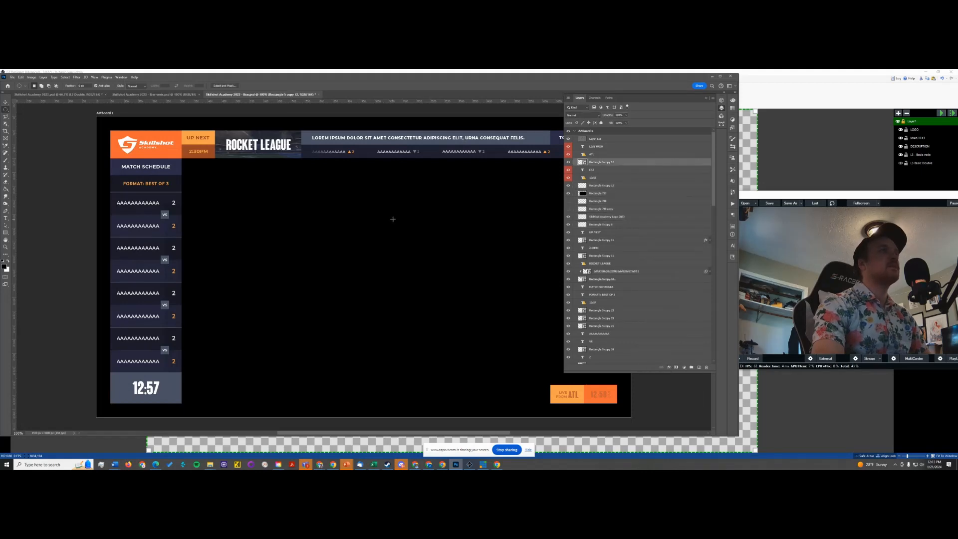
- Switch to the already prepared Skillshot Academy box document and examine its rasterized shape layers and live text layers
left_click(152, 95)
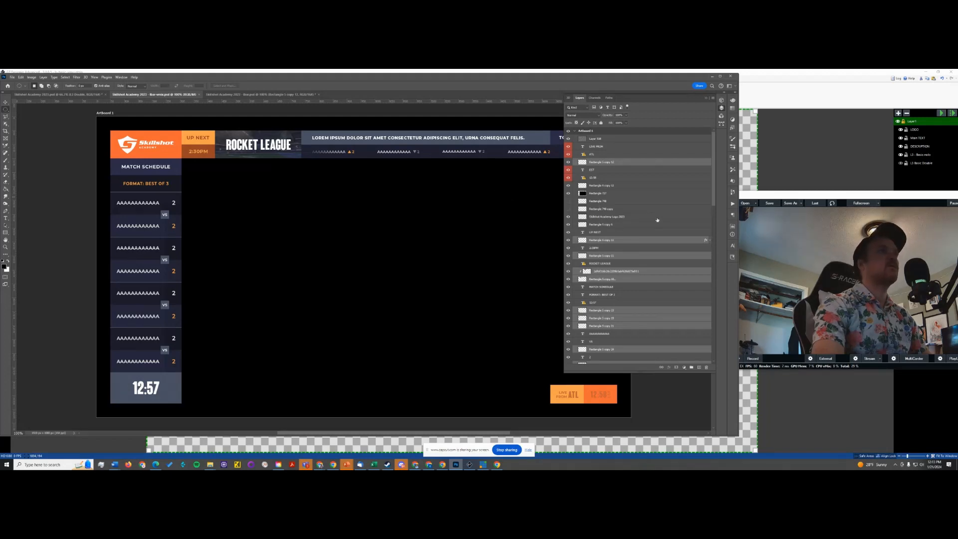
scroll(652, 188, "down", 10)
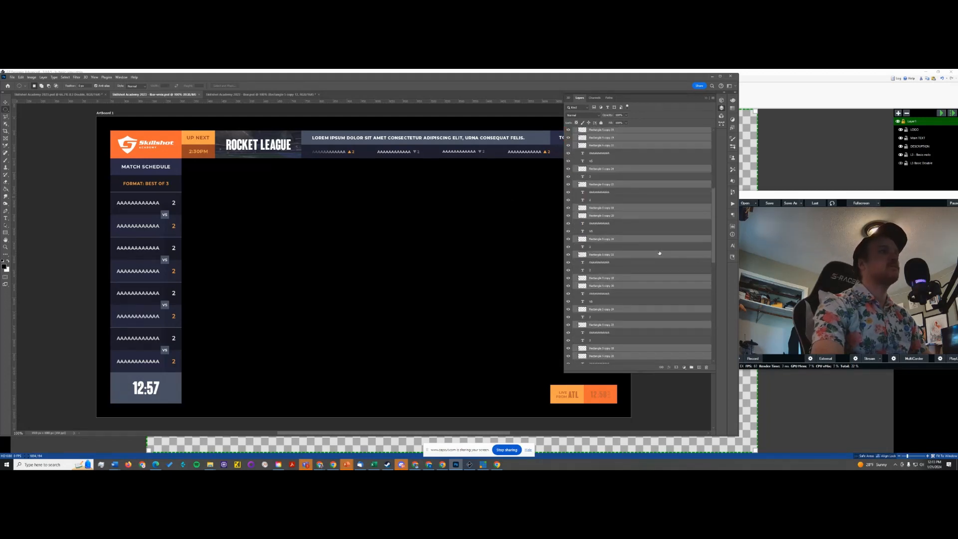
scroll(657, 250, "down", 6)
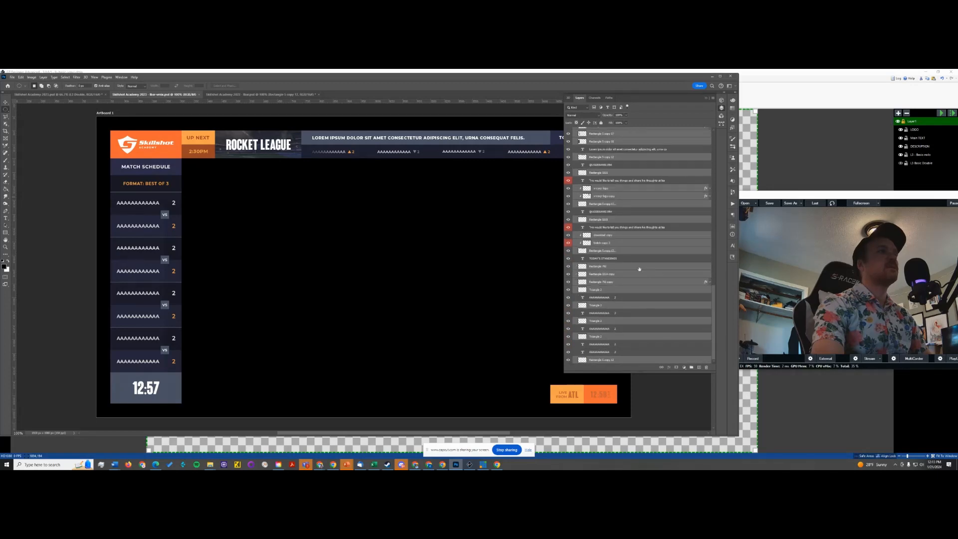
left_click(611, 258)
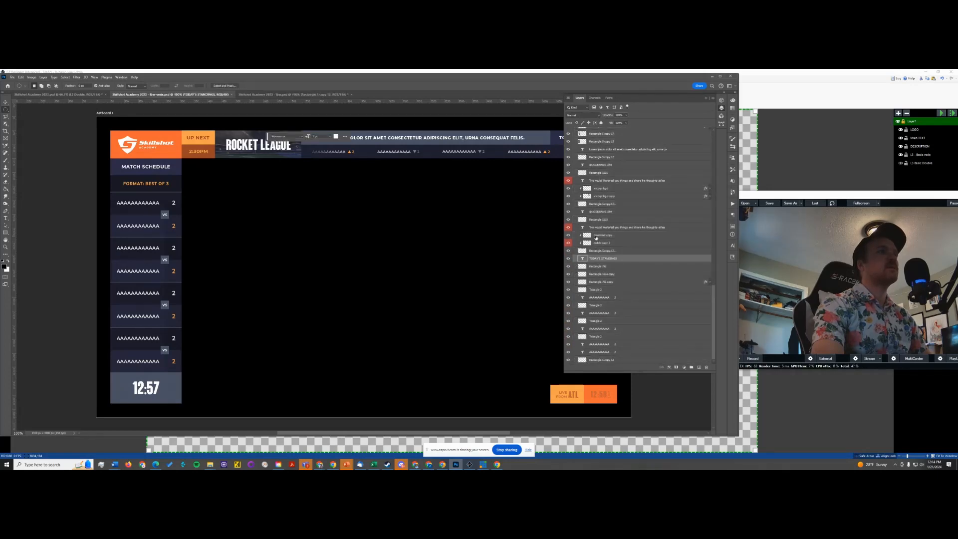
left_click(607, 238)
scroll(648, 240, "up", 3)
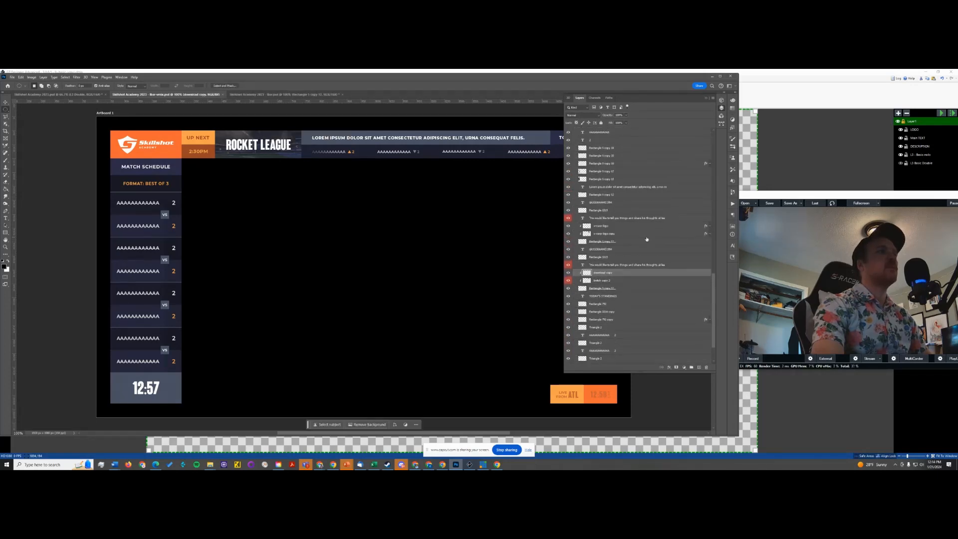
scroll(648, 240, "up", 5)
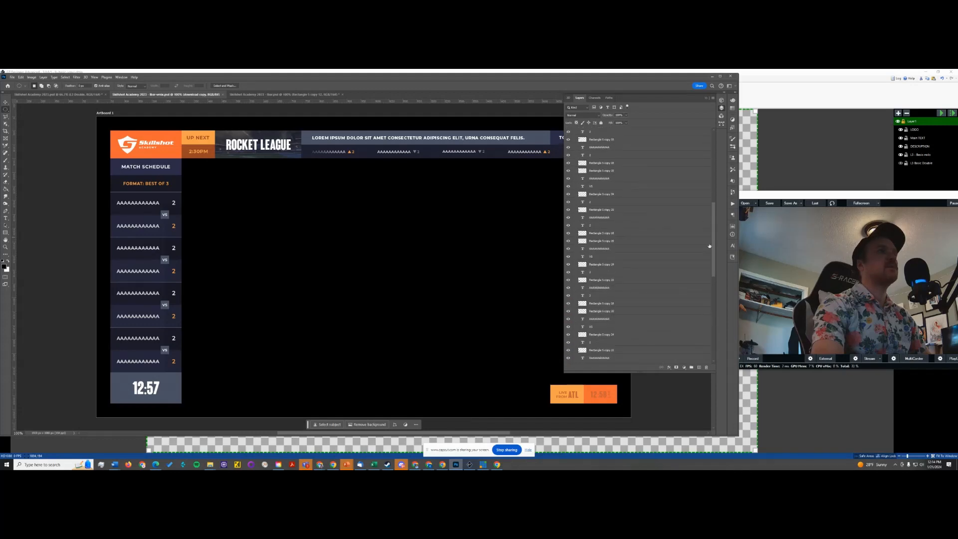
scroll(714, 245, "up", 5)
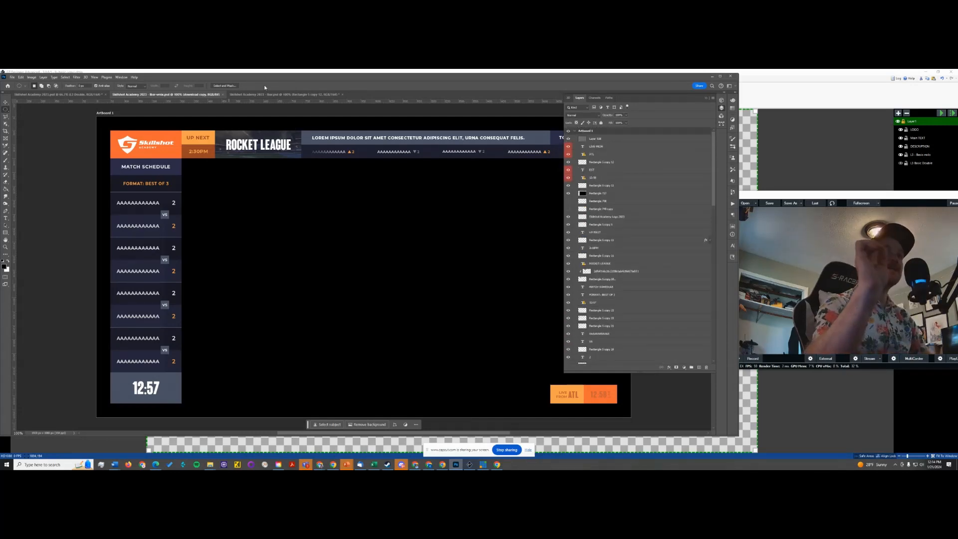
- Switch to GT Designer and start a new blank title, saving the open lower-third over its existing file
left_click(826, 138)
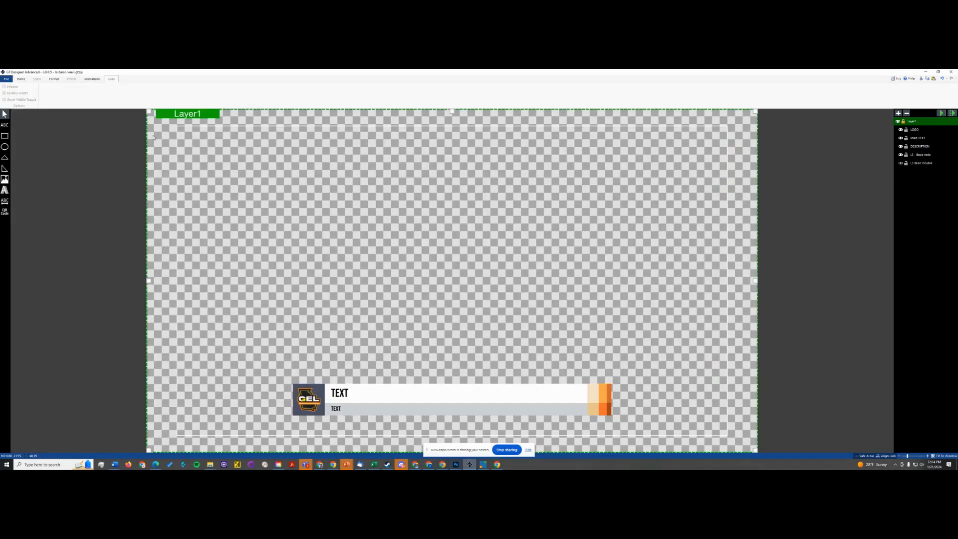
left_click(7, 79)
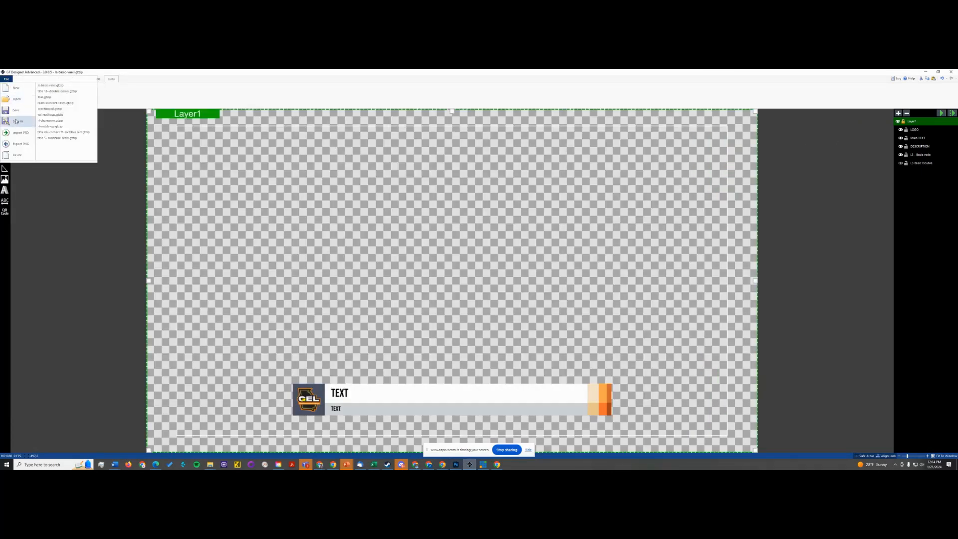
left_click(16, 88)
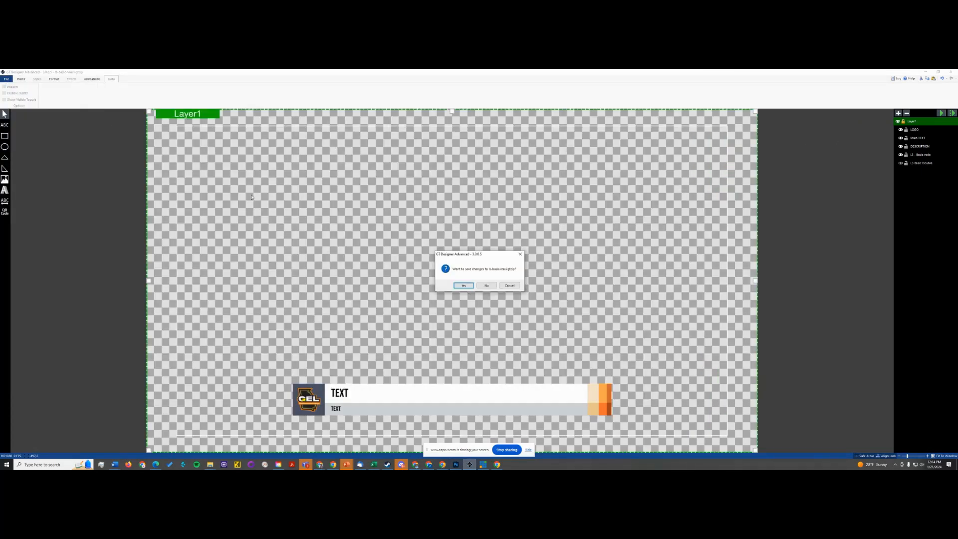
left_click(464, 285)
left_click(169, 144)
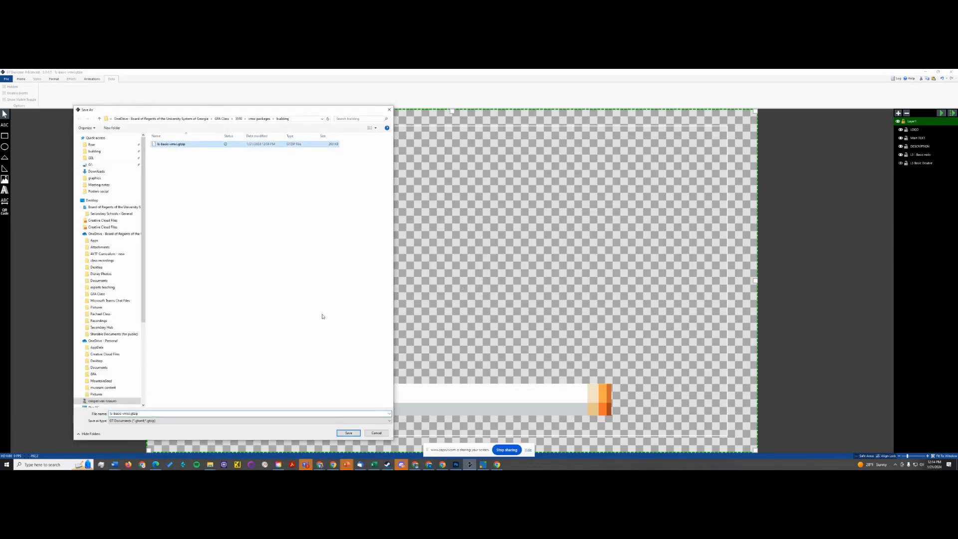
left_click(349, 433)
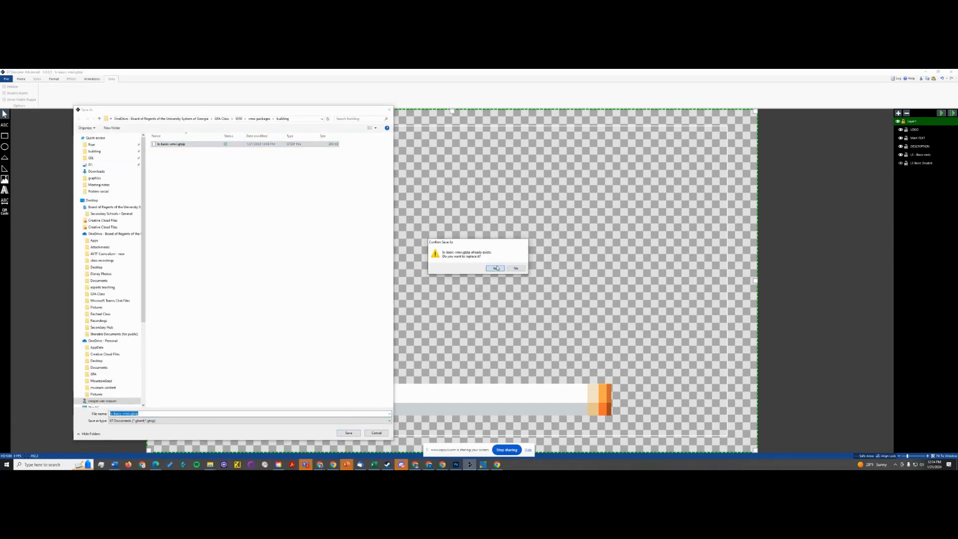
left_click(495, 269)
left_click(519, 277)
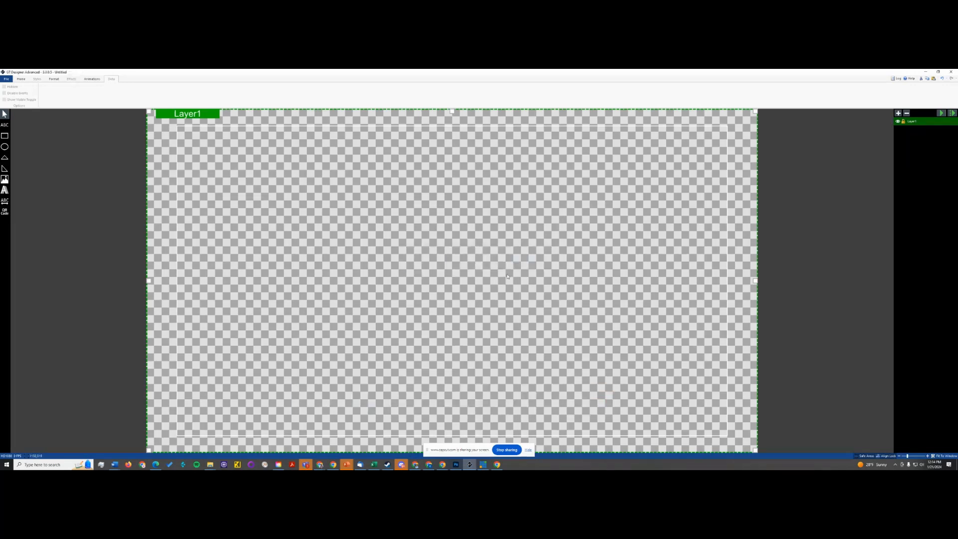
- Import the Photoshop document Skillshot Academy 2023 - Bar-vmix from the Downloads folder into the blank title
left_click(6, 79)
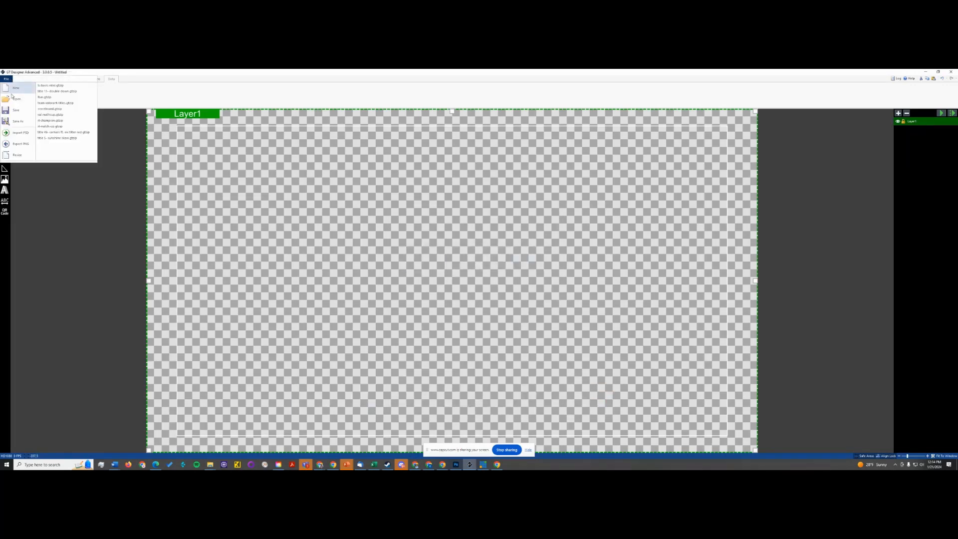
left_click(15, 132)
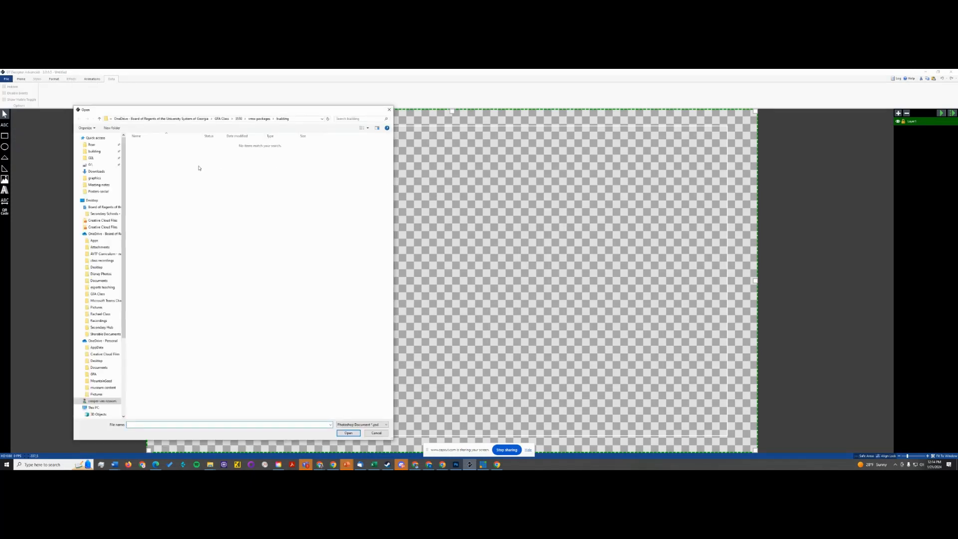
left_click(94, 151)
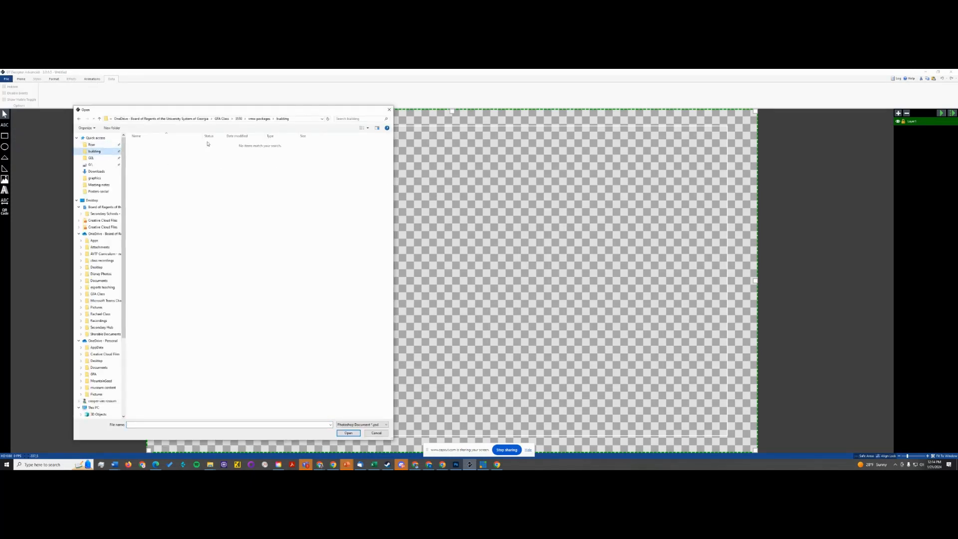
left_click(96, 172)
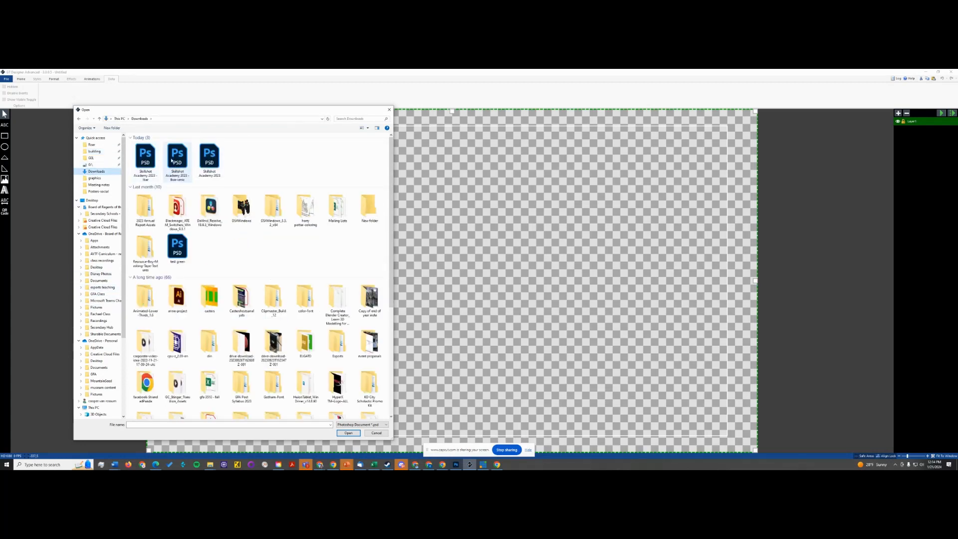
left_click(171, 160)
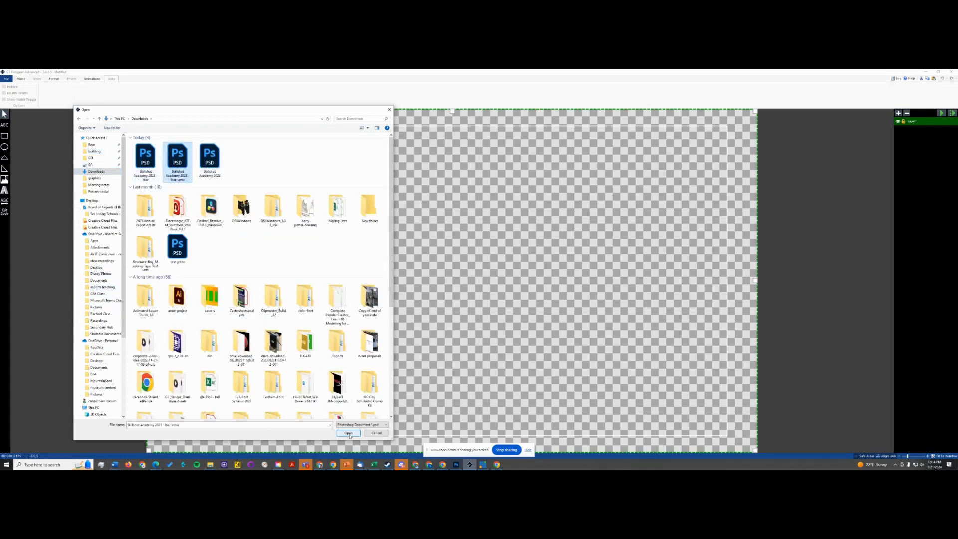
key("alt+Tab")
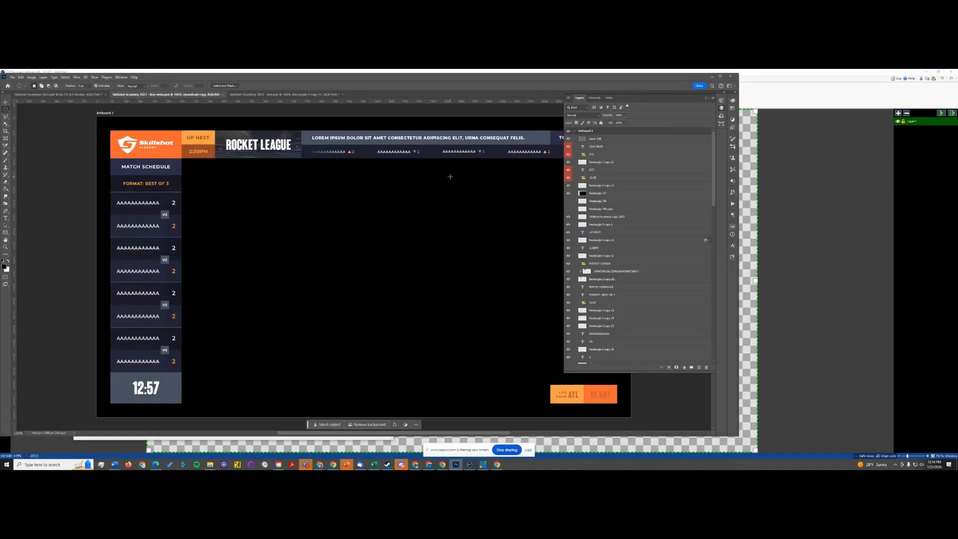
key("alt+Tab")
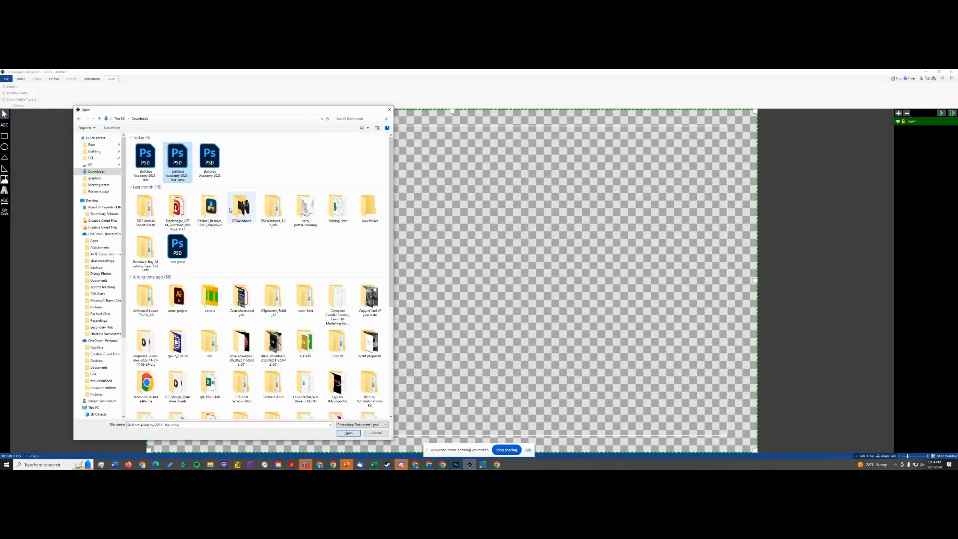
double_click(178, 160)
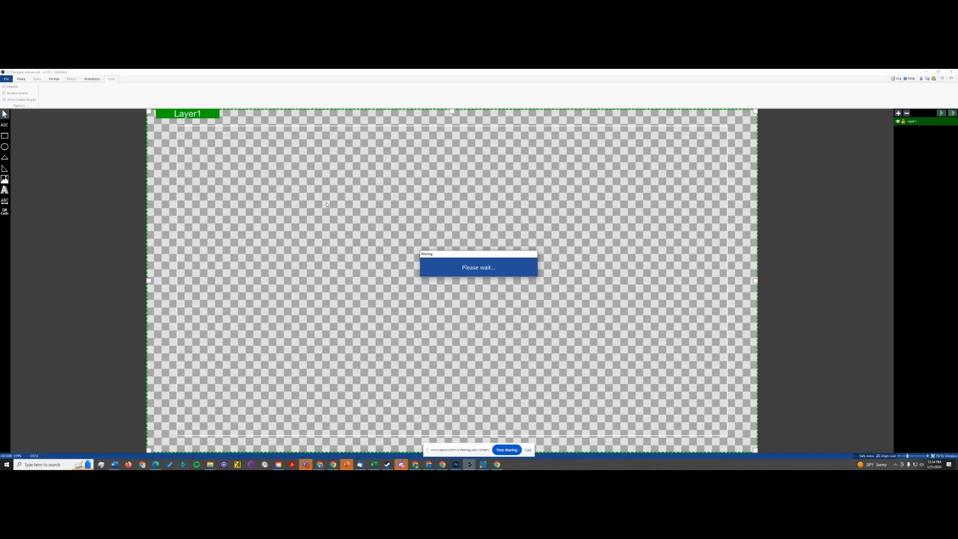
- Switch to Photoshop, check the document's colour mode and bit depth, and return to GT Designer
key("alt+Tab")
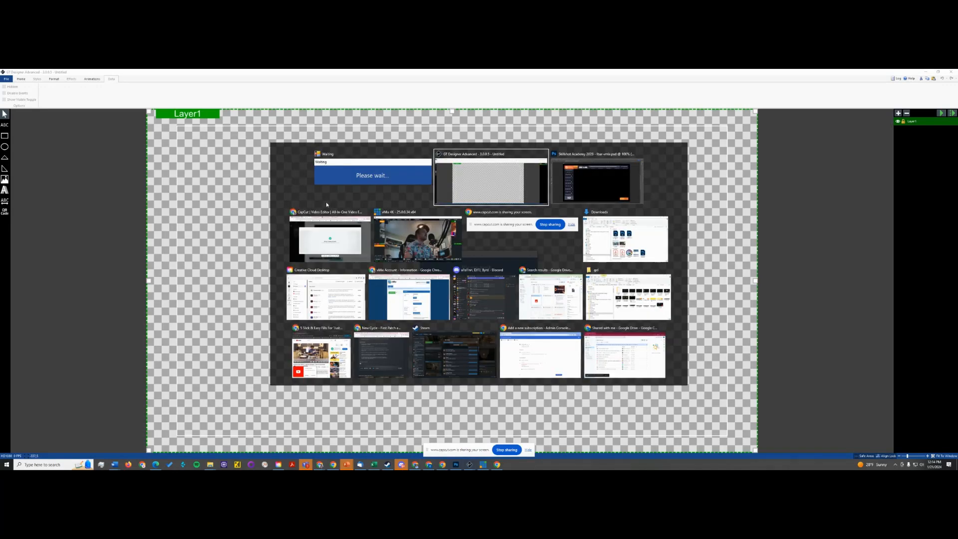
key("Tab")
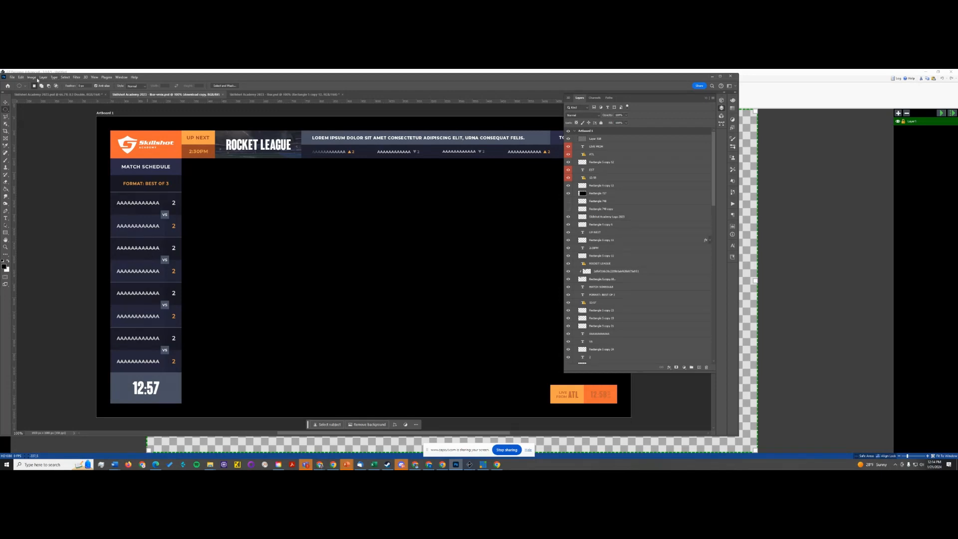
left_click(37, 79)
mouse_move(55, 82)
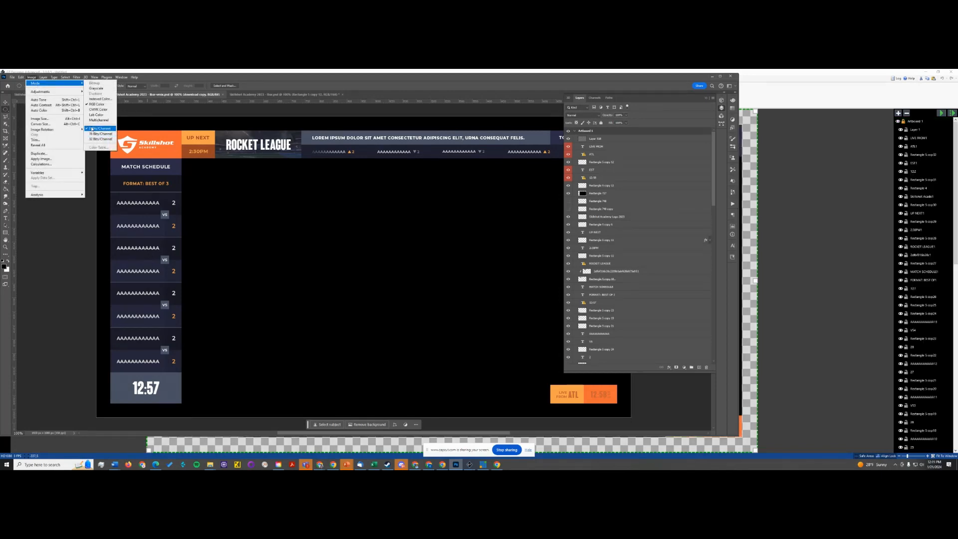
left_click(824, 81)
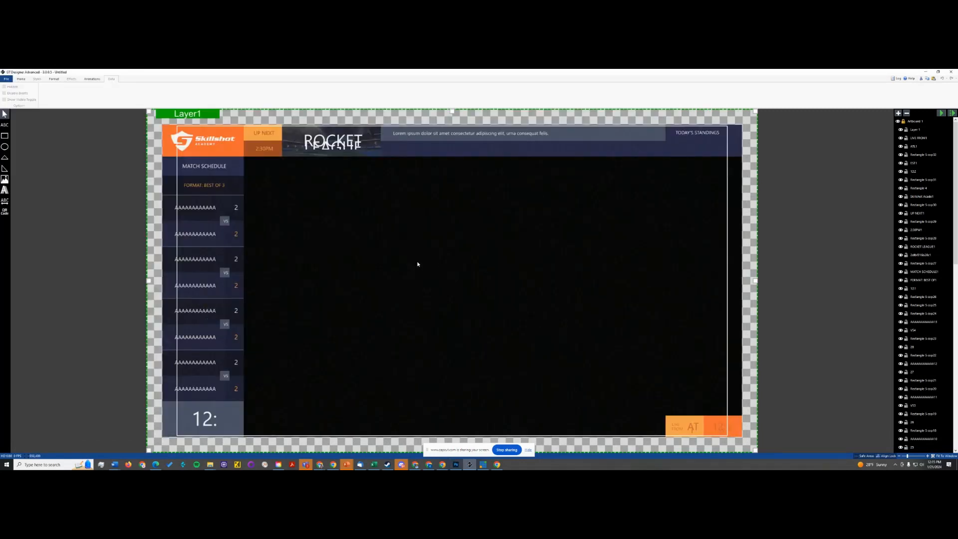
- Hide the screen-sharing notice and look over the imported artboard and its layer list
left_click(528, 450)
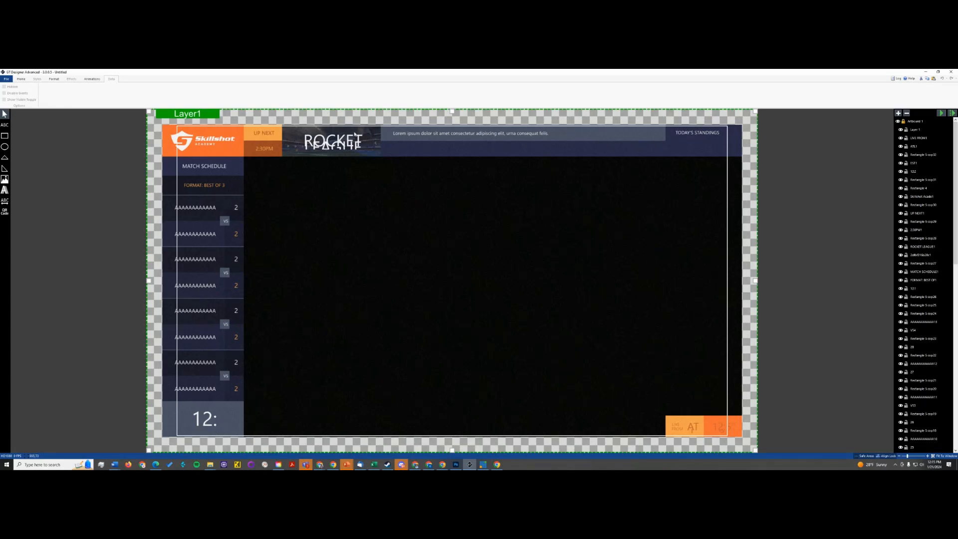
left_click(315, 142)
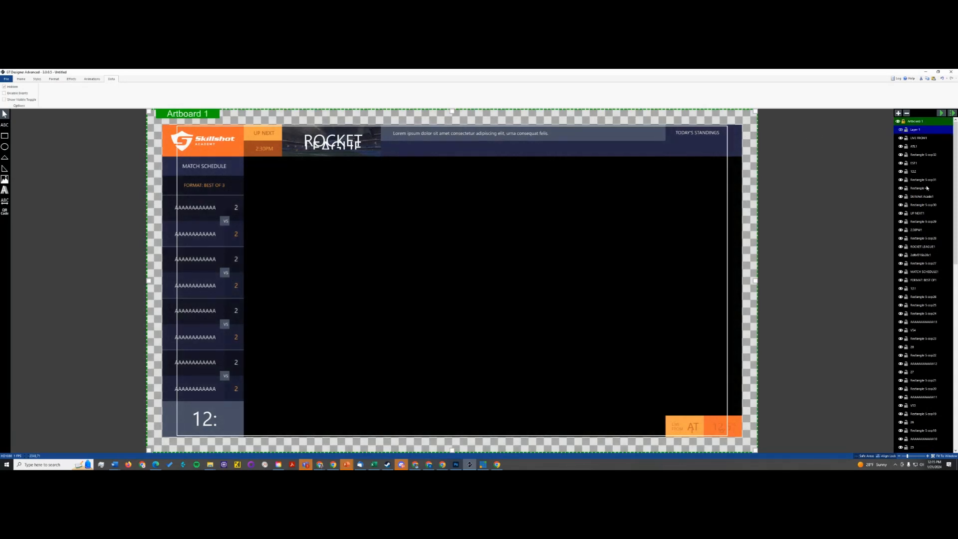
mouse_move(953, 144)
left_mouse_down()
mouse_move(956, 342)
mouse_move(955, 137)
left_mouse_up()
- Bring up the vMix window, move it lower on the desktop, and return to GT Designer
key("alt+Tab")
key("alt+Tab")
key("alt+Tab")
key("alt+Tab")
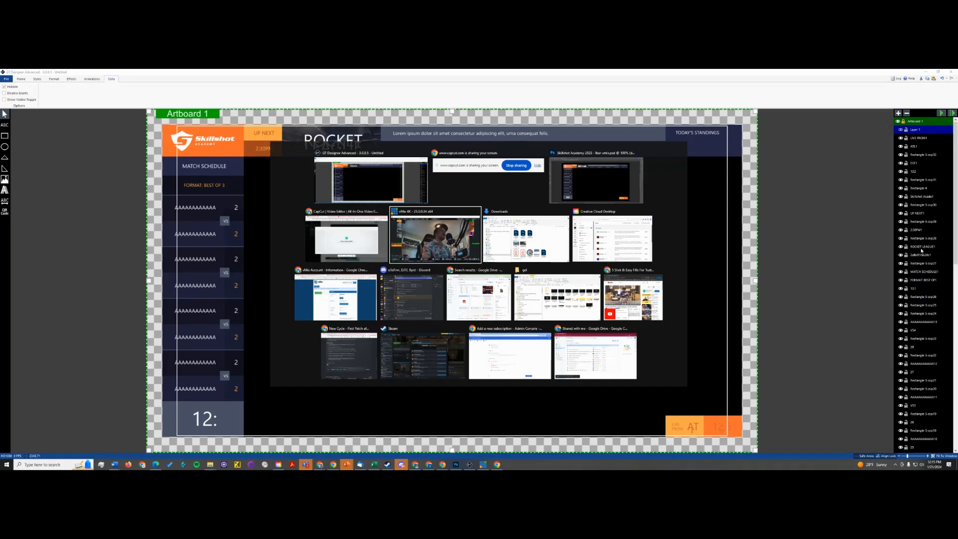
left_click_drag(836, 197, 837, 264)
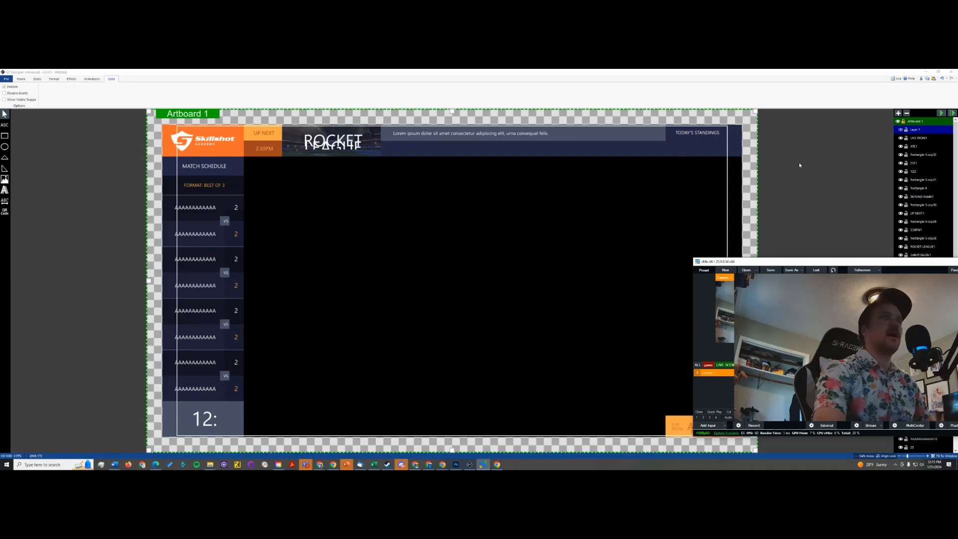
key("alt+Tab")
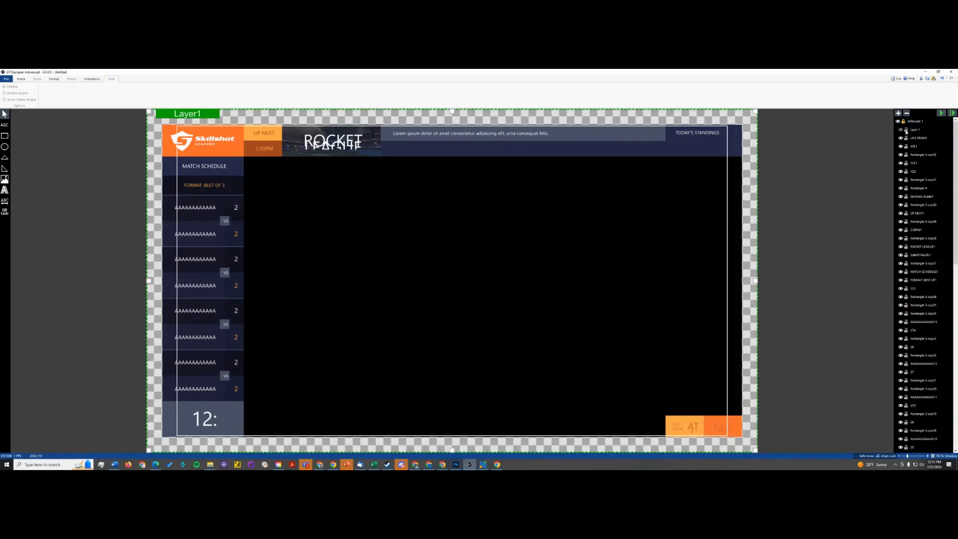
- Rename the ticker bar's background rectangle as TICKERBG and set its Show Visible Toggle option
left_click_drag(730, 140, 625, 149)
left_click(537, 154)
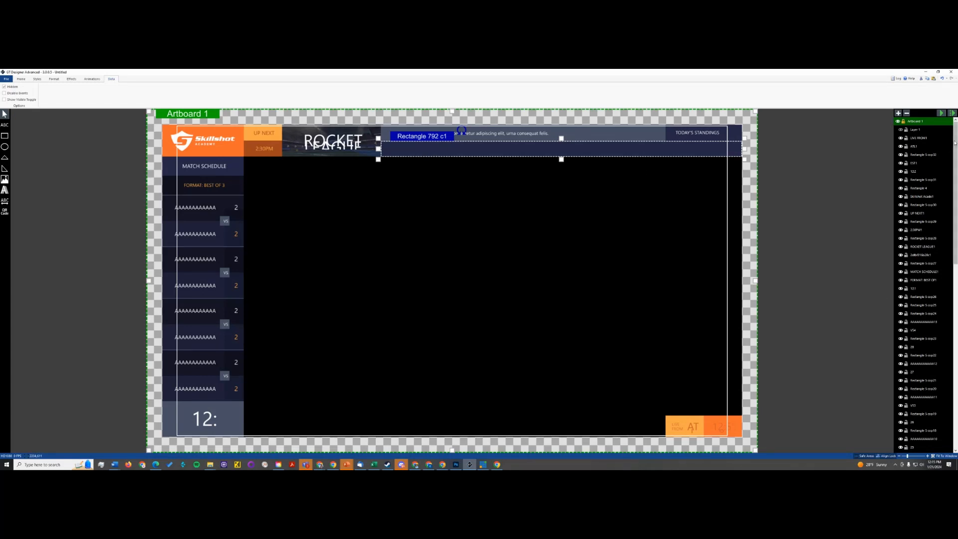
left_click_drag(955, 150, 957, 342)
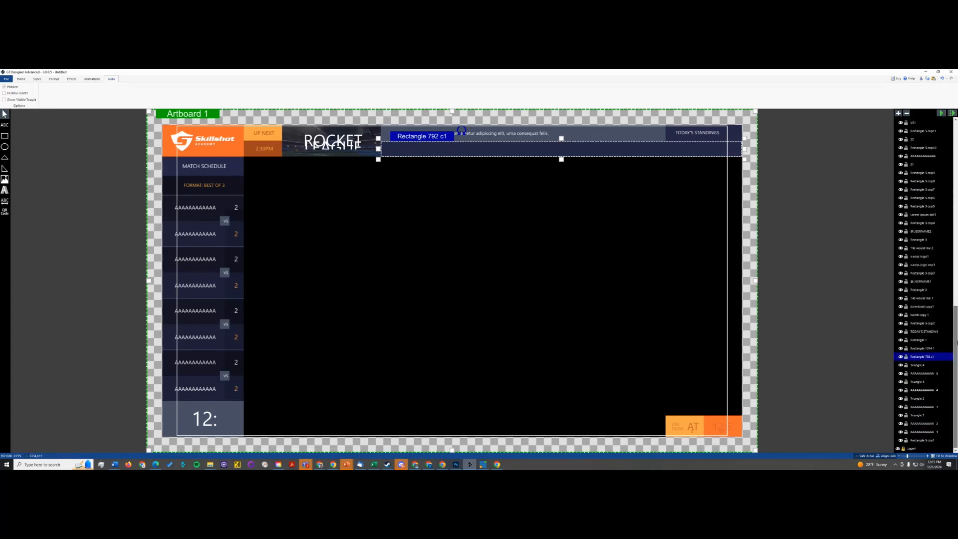
double_click(924, 357)
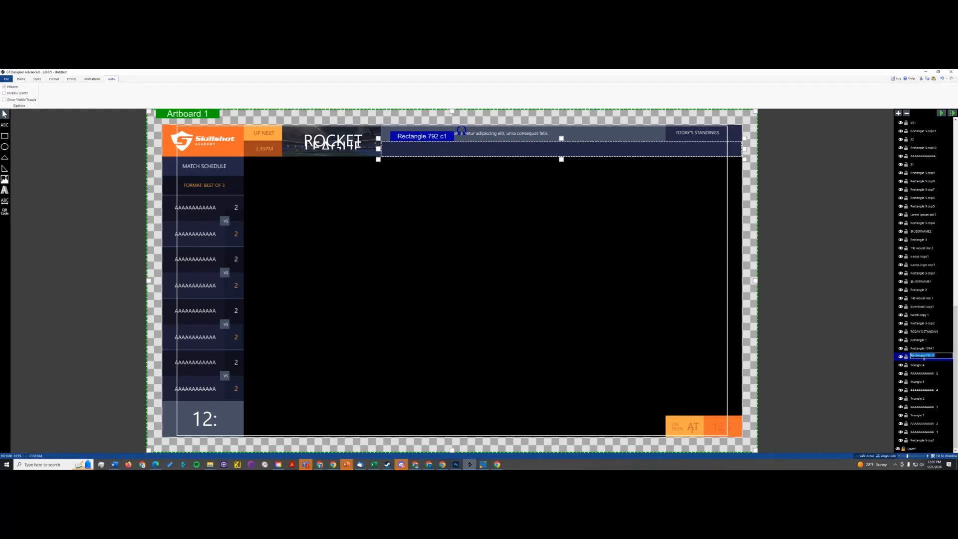
type("STANDIN")
key("Return")
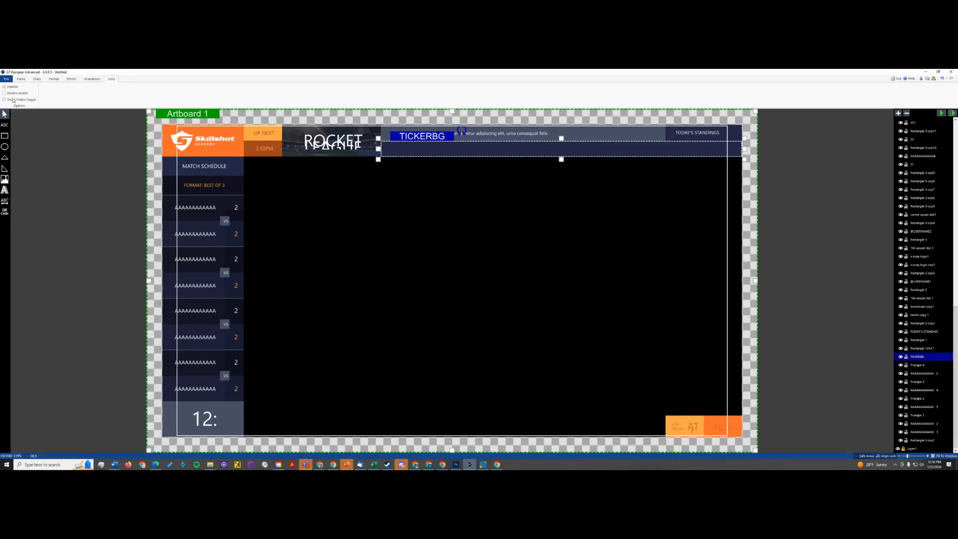
left_click(13, 100)
left_click(514, 134)
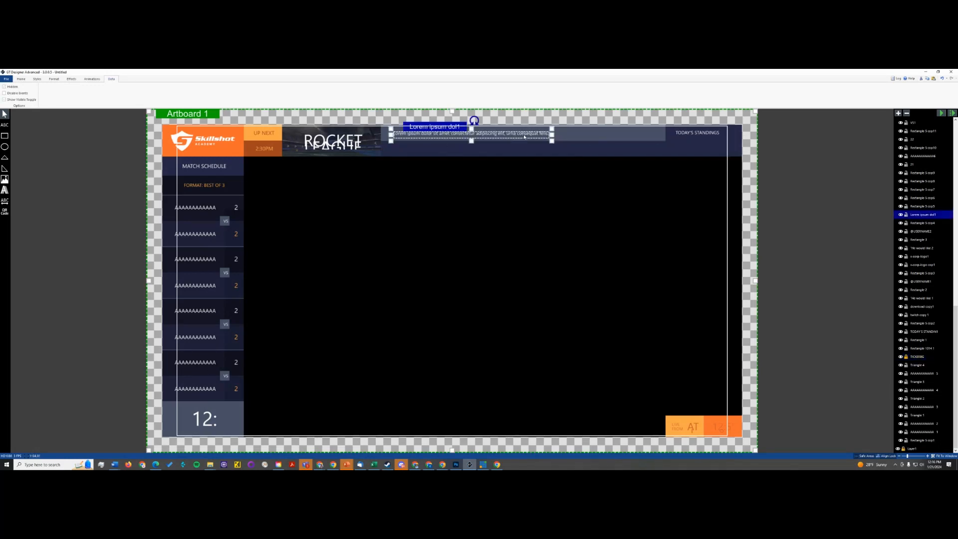
double_click(926, 215)
left_click(791, 152)
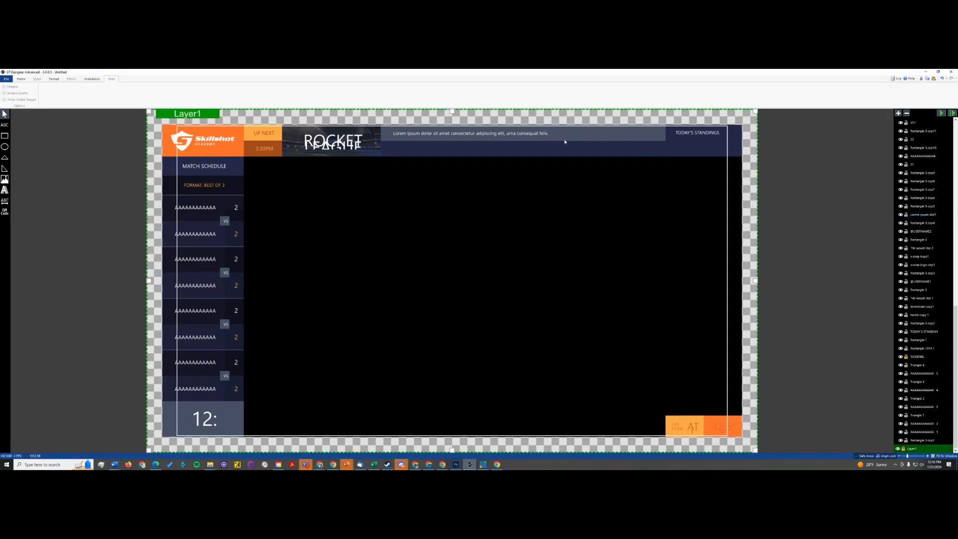
left_click(472, 135)
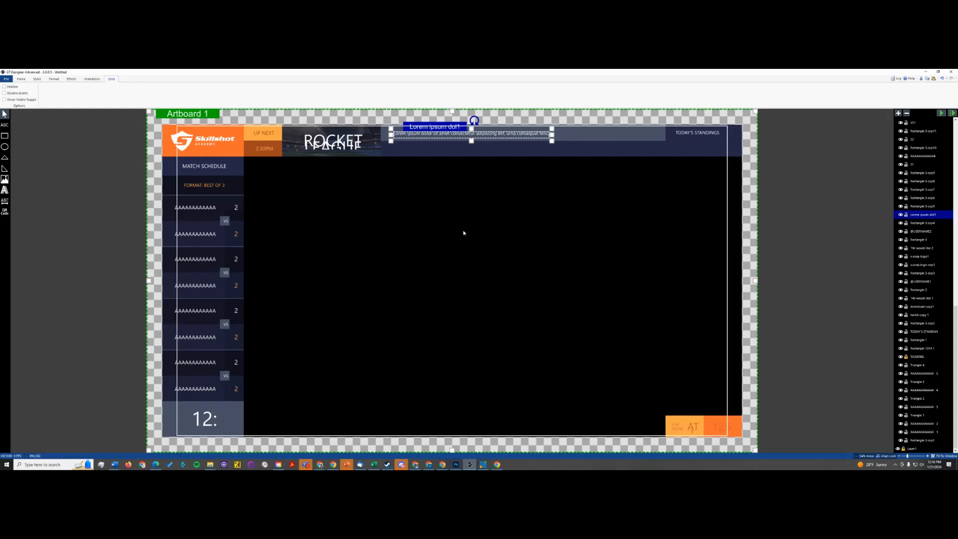
- Rename the Rocket League heading's text layer as GAME-TITLE
scroll(906, 219, "up", 15)
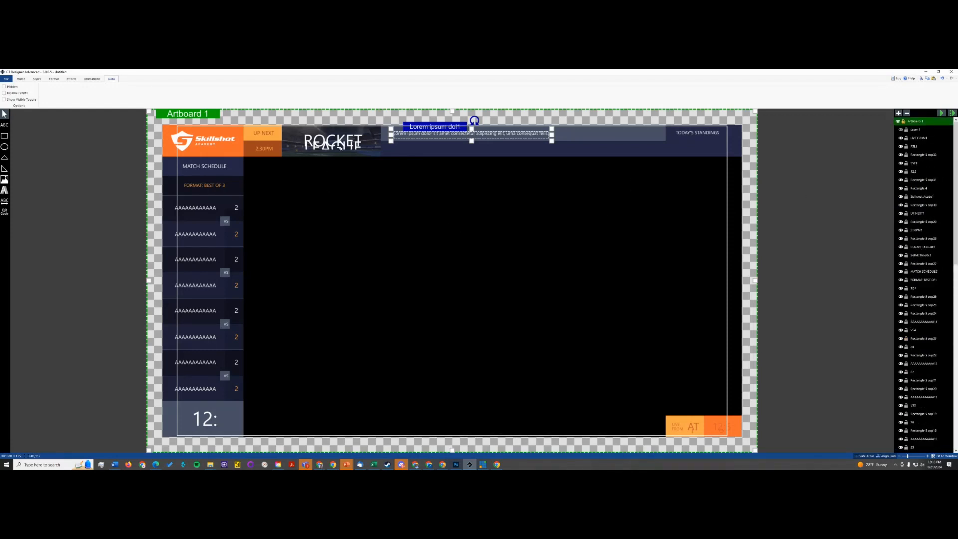
left_click(340, 147)
double_click(926, 247)
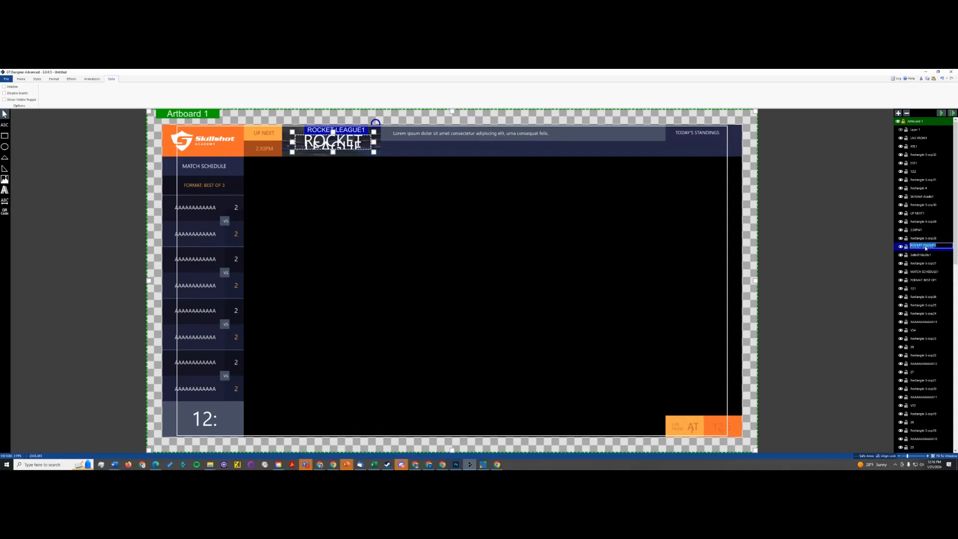
type("E-TITLE")
- Try to apply the Bebas Neue font to the GAME-TITLE text
left_click(21, 79)
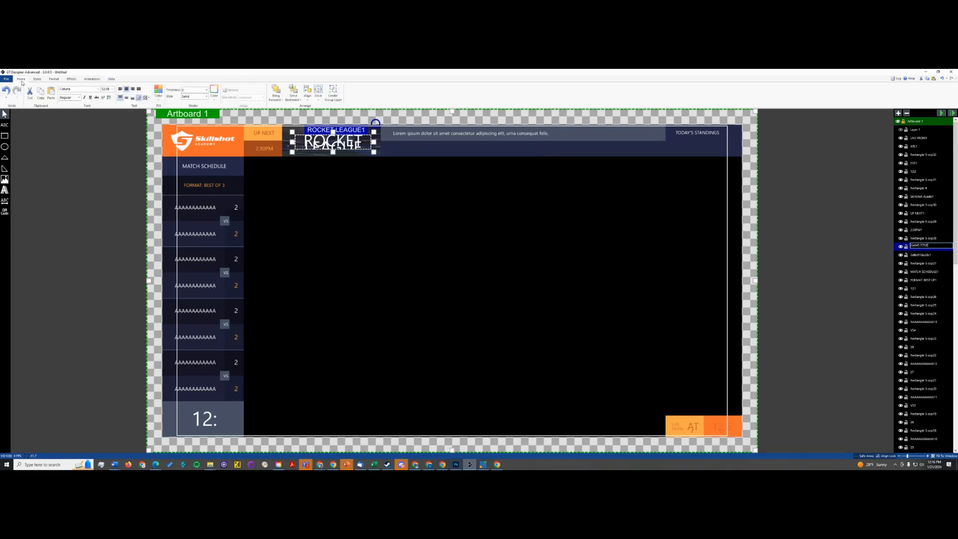
left_click(82, 89)
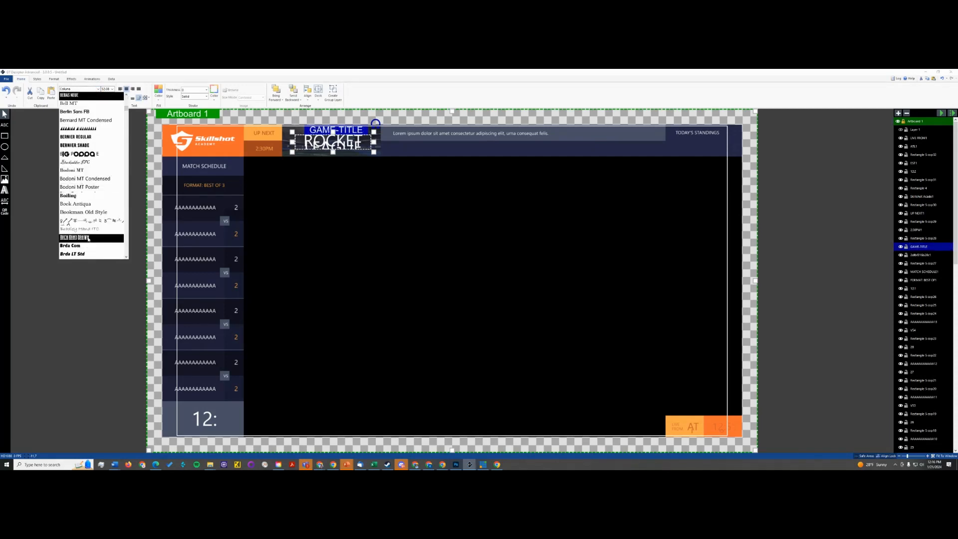
scroll(82, 102, "up", 2)
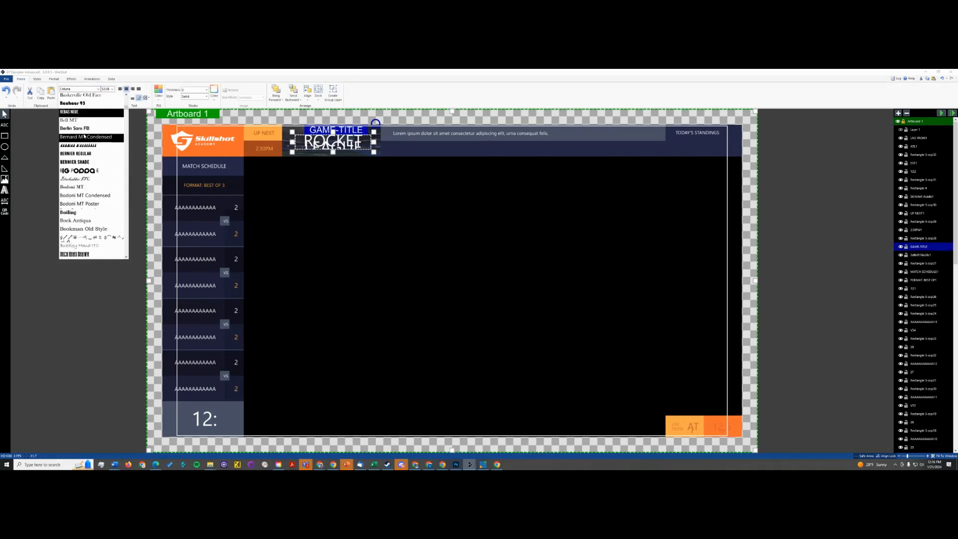
left_click(82, 114)
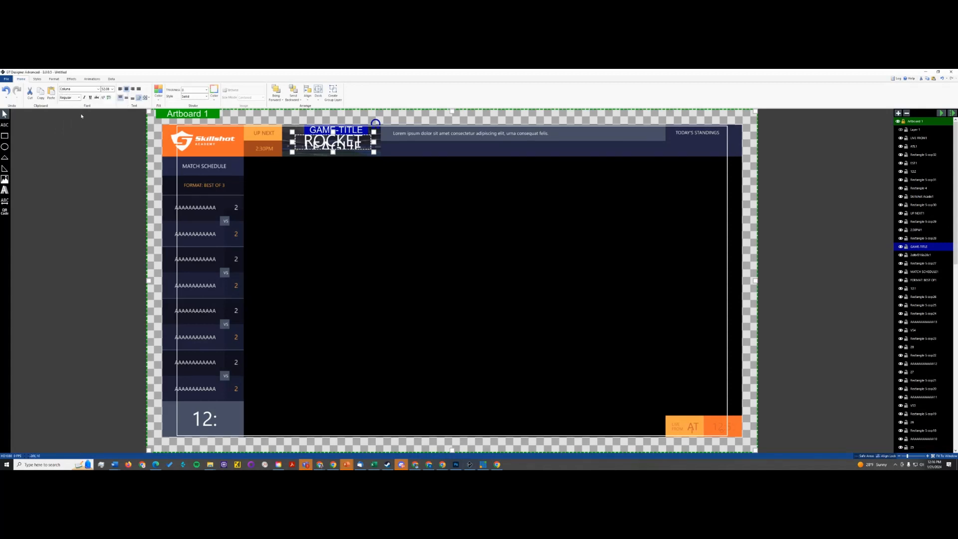
left_click(90, 90)
left_click(82, 98)
left_click(82, 90)
left_click(77, 97)
- Reduce the GAME-TITLE text's font size and set its font to Bebas Neue so Rocket League fits on one line
left_click(112, 89)
left_click(106, 122)
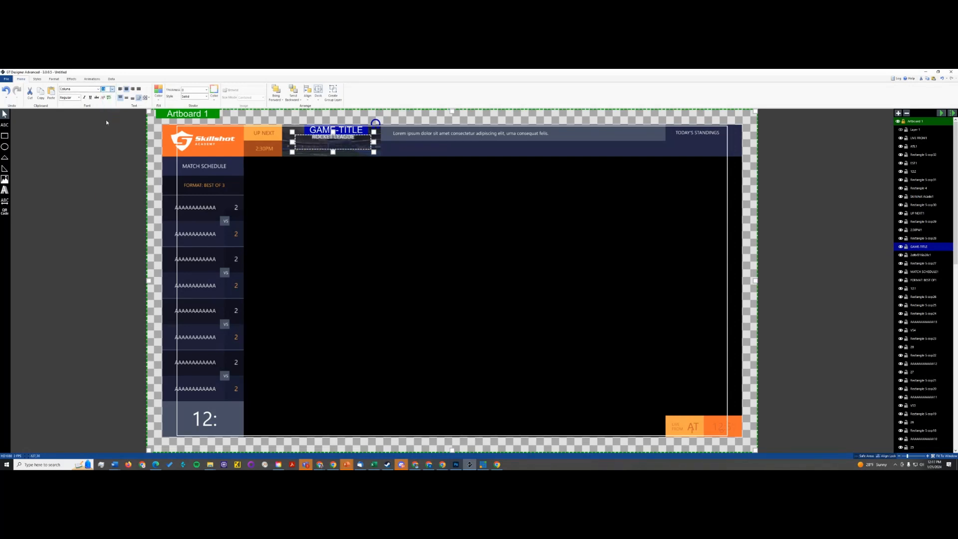
left_click(113, 90)
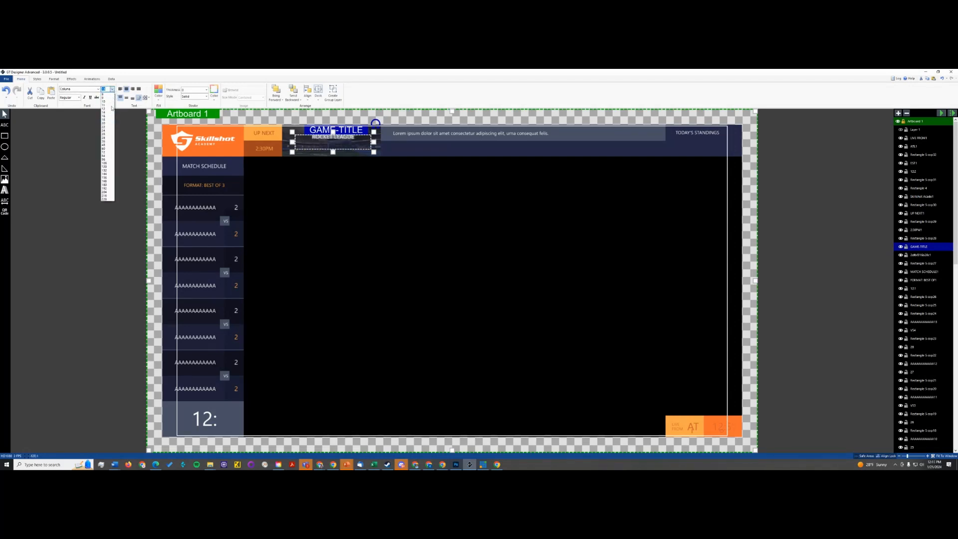
left_click(107, 141)
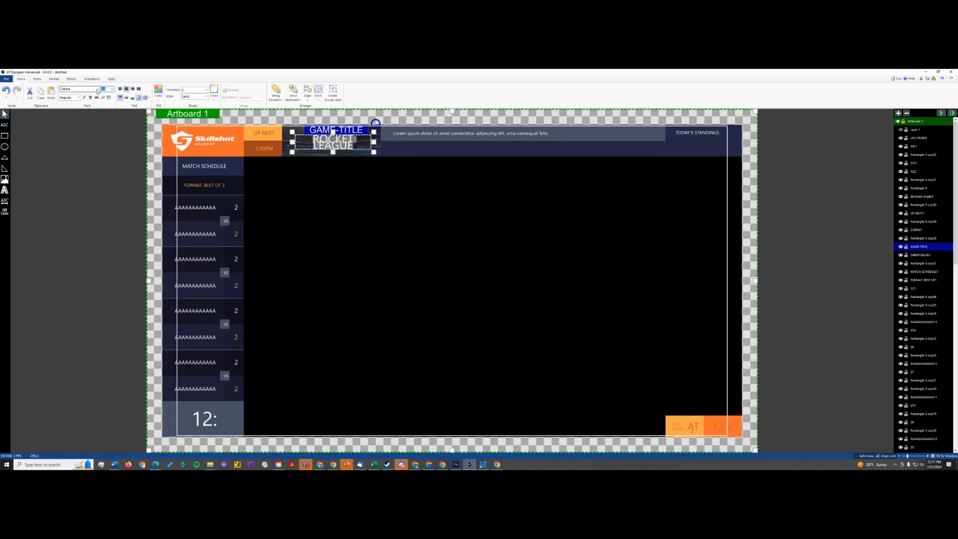
left_click(97, 90)
left_click(80, 106)
left_click(97, 90)
left_click(76, 105)
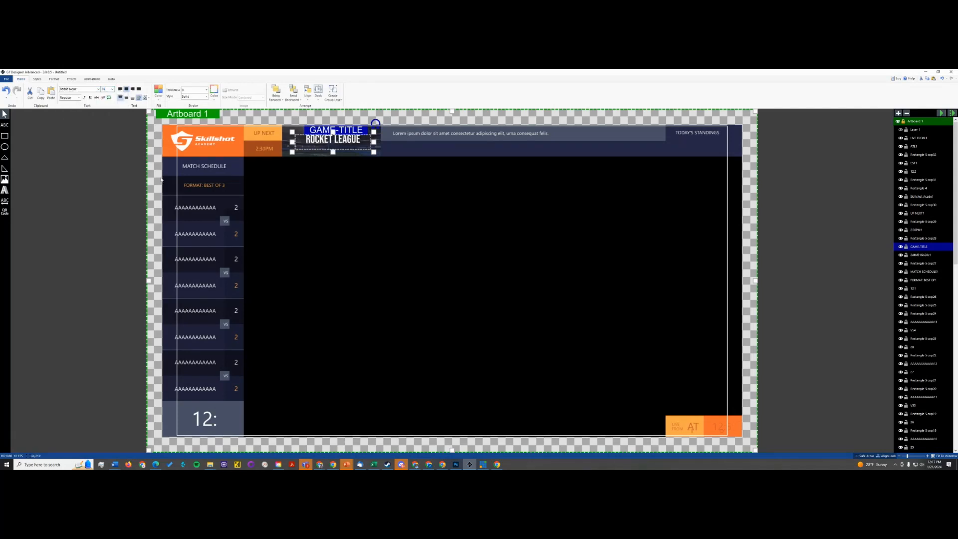
- Centre the GAME-TITLE text vertically within its text box
left_click(348, 162)
left_click(333, 140)
left_click(126, 98)
left_click_drag(333, 141, 333, 141)
left_click(77, 167)
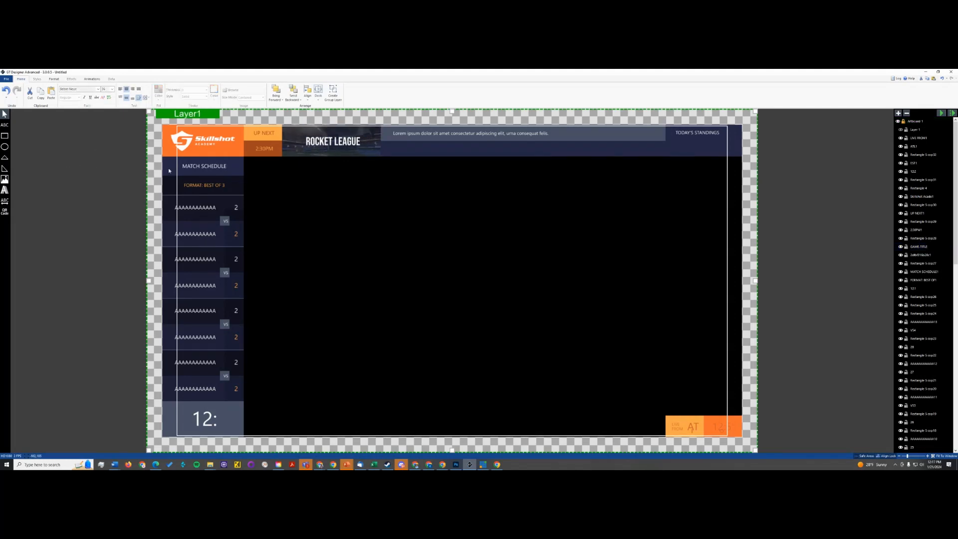
- Try different font sizes for the GAME-TITLE text
left_click(333, 142)
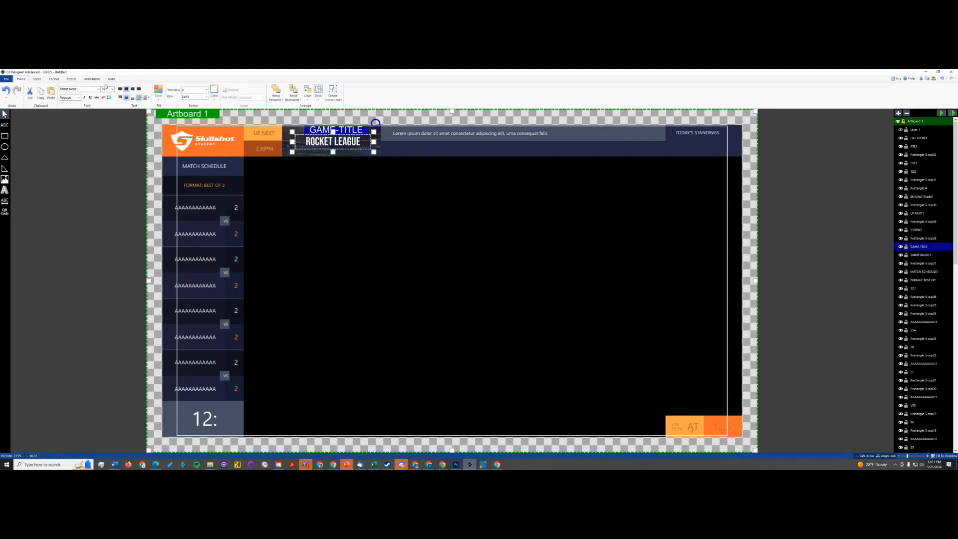
scroll(106, 88, "up", 4)
scroll(106, 89, "down", 1)
scroll(106, 89, "up", 4)
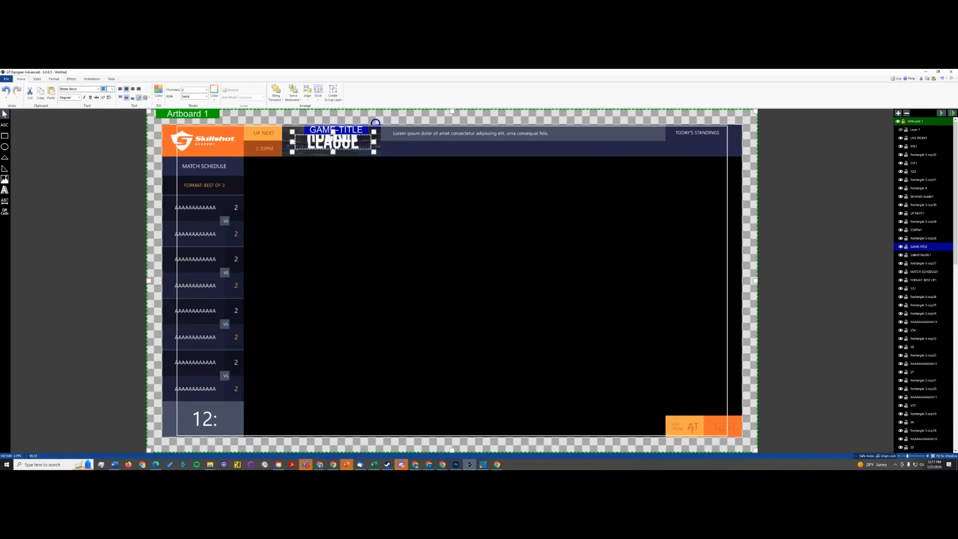
scroll(106, 89, "down", 2)
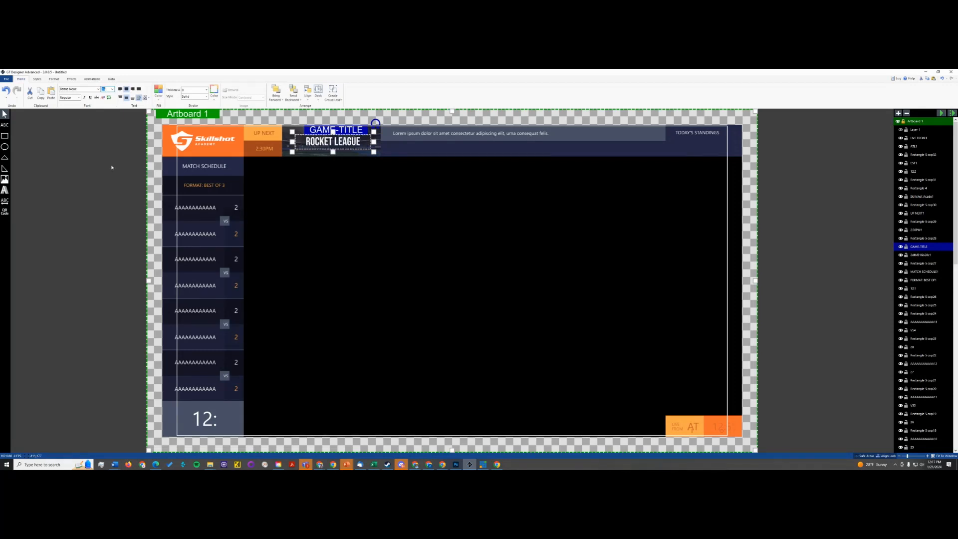
left_click(111, 167)
- Widen the GAME-TITLE text box on both sides to span the full width of the game image behind it
left_click(336, 143)
left_click_drag(292, 142, 282, 142)
left_click_drag(375, 142, 381, 142)
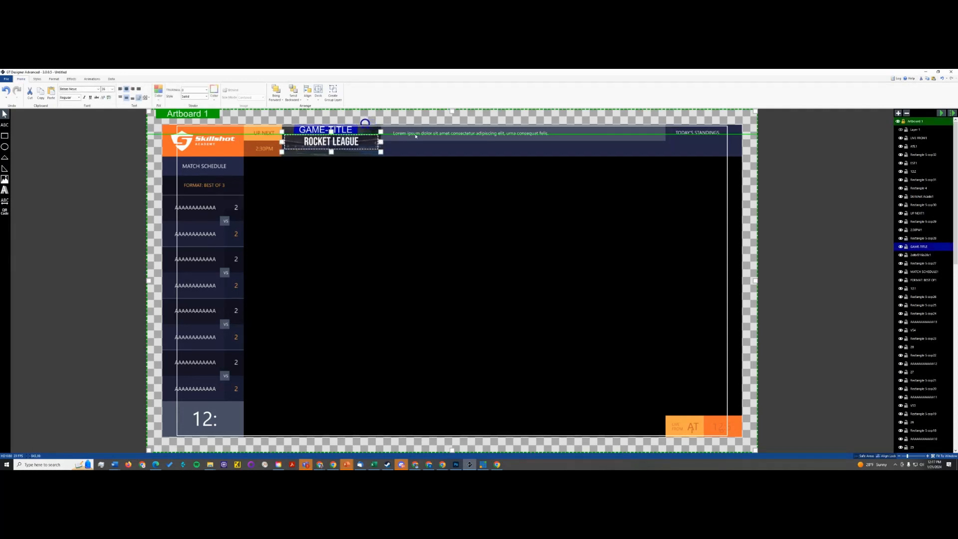
- Give the UP NEXT text a heavier Montserrat font weight
left_click(262, 134)
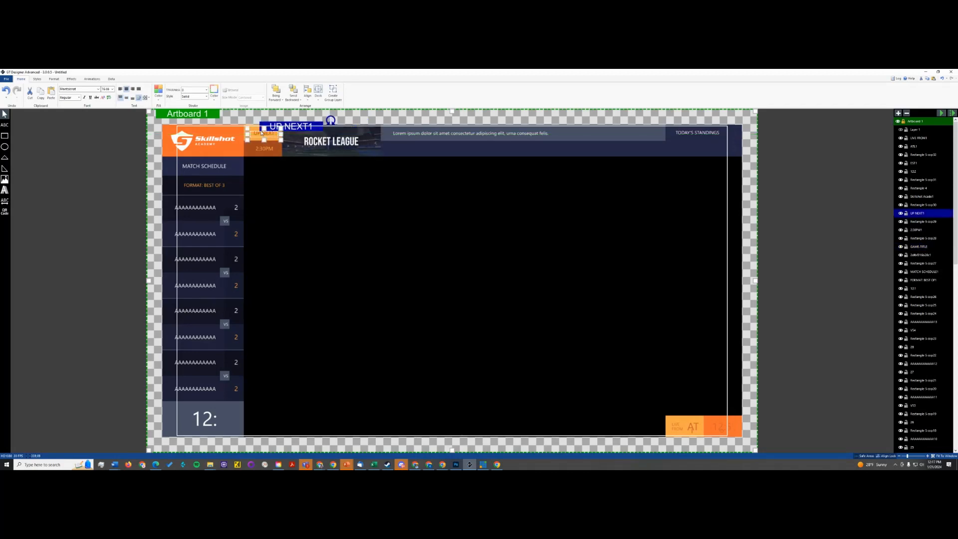
left_click(75, 97)
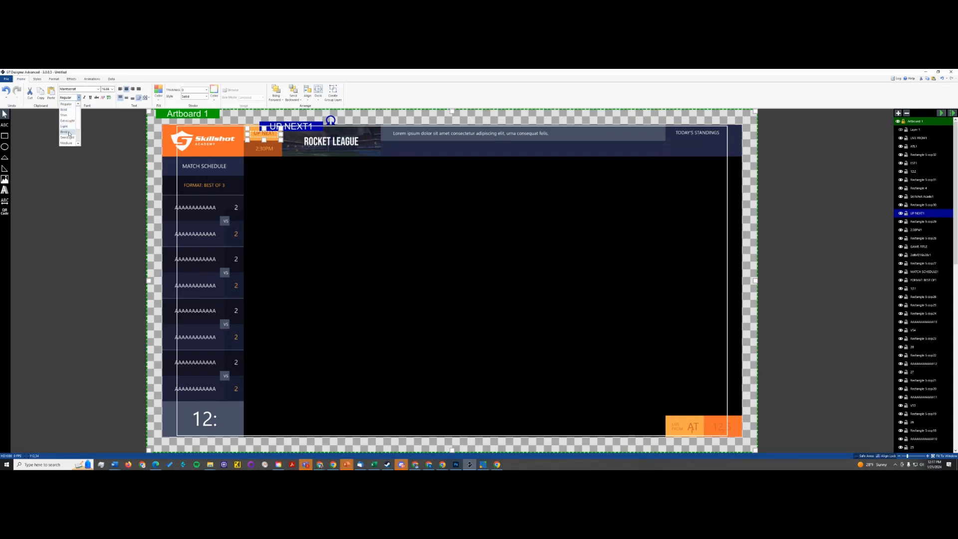
left_click(69, 125)
left_click(78, 98)
left_click(68, 138)
left_click(265, 149)
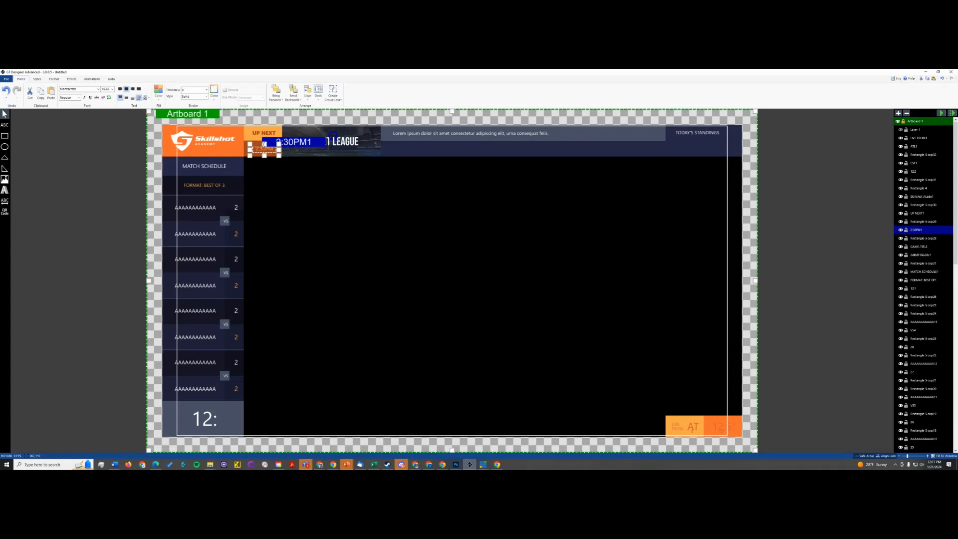
- Undo the accidental shift of the Skillshot Academy logo and rename its layer as LOGOS-ROTATE
left_click(172, 146)
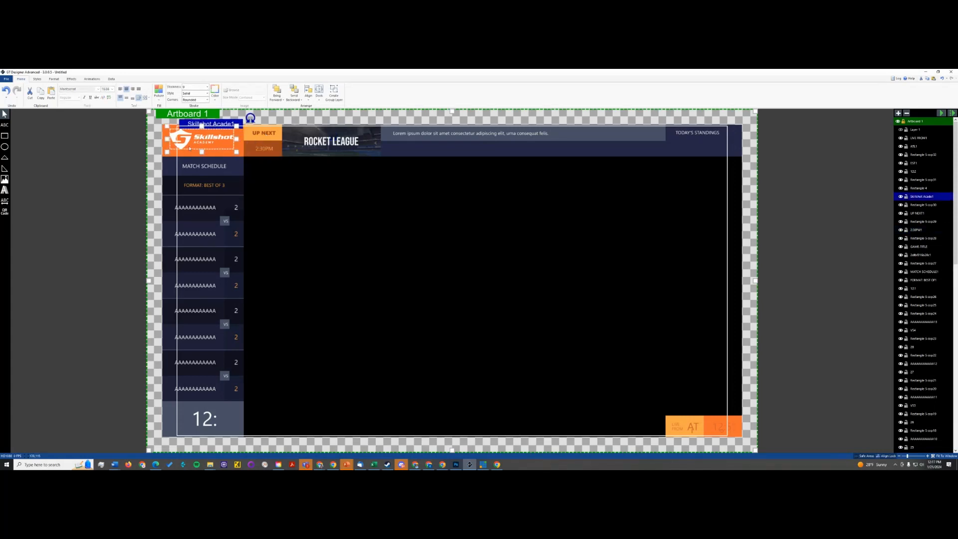
key("ctrl+z")
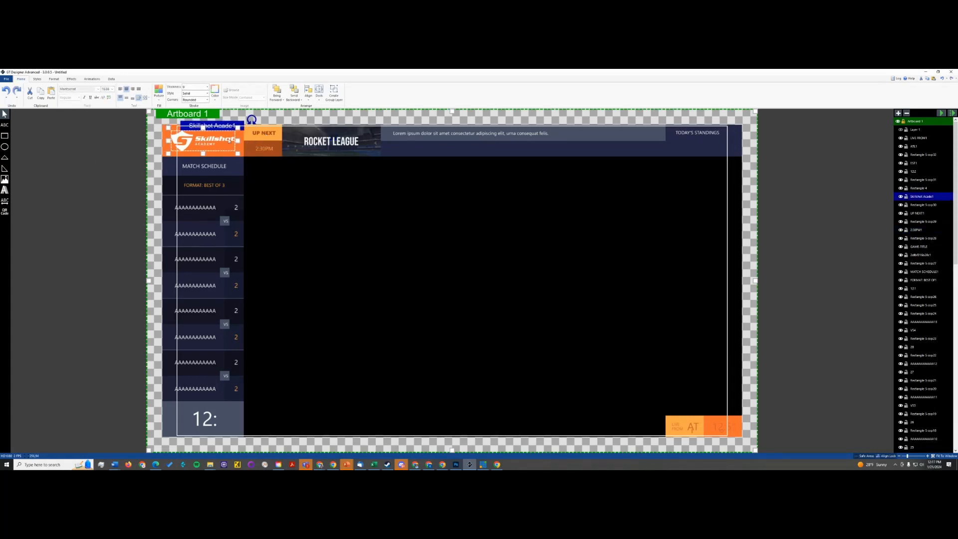
double_click(925, 197)
triple_click(924, 197)
type("LOGOS-ROTAT")
key("Return")
double_click(931, 198)
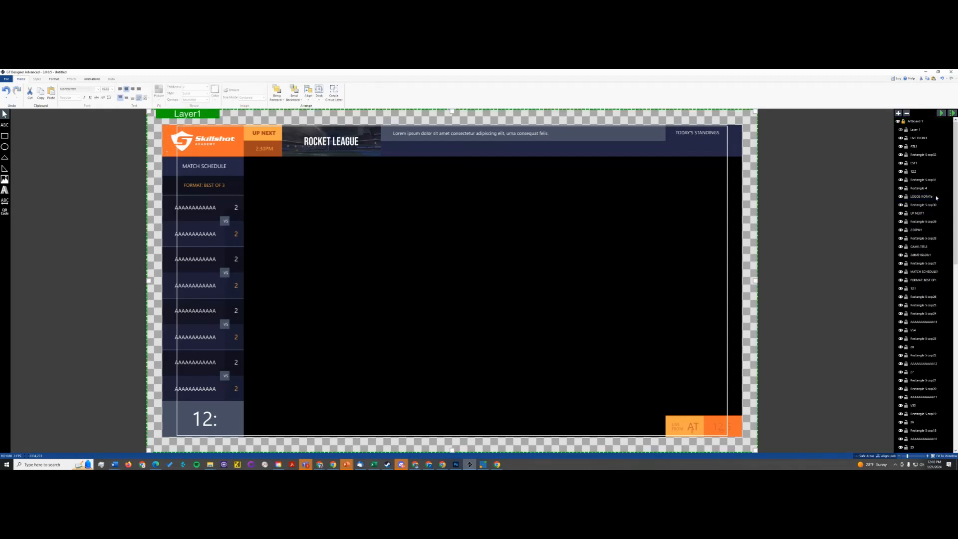
type("E")
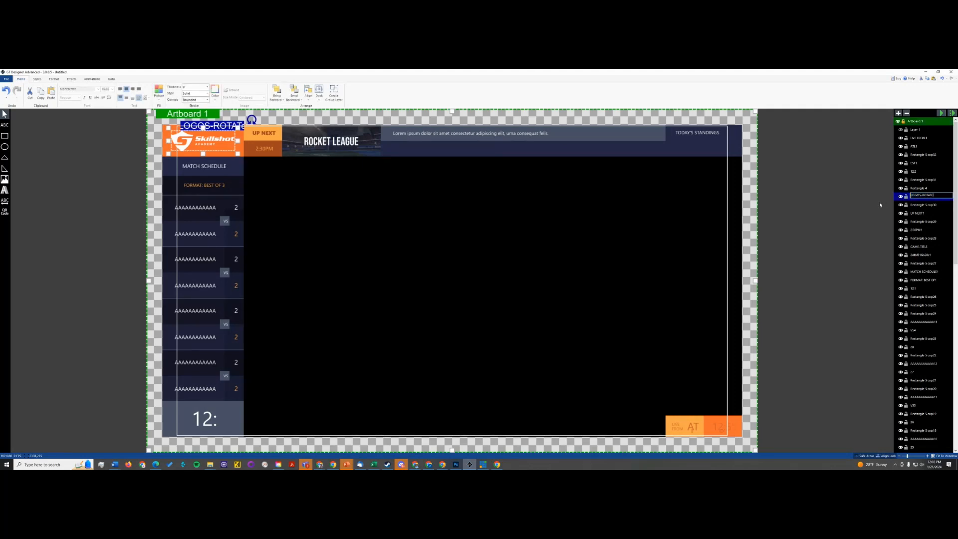
left_click(198, 138)
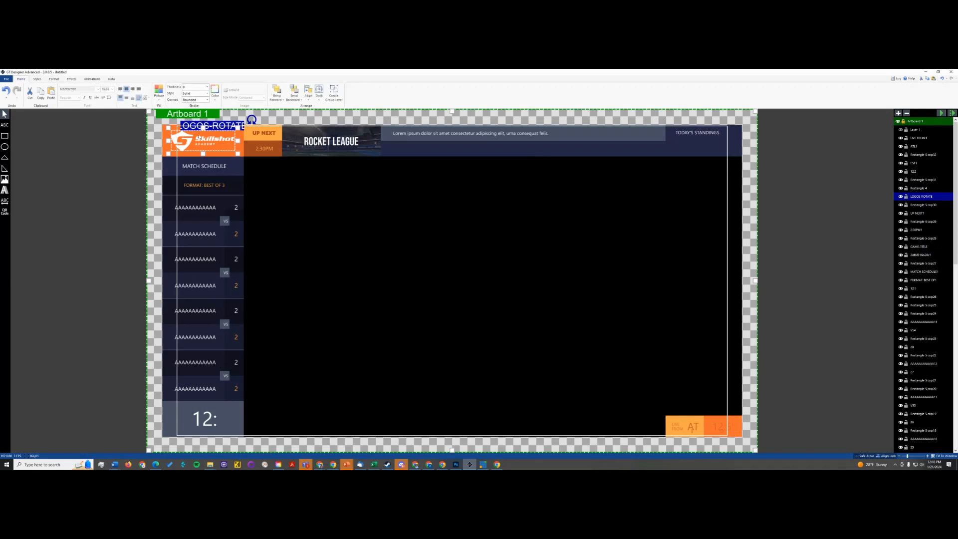
- Review the logo's data options and look over the game title, ticker, match schedule, format and team name text layers
left_click(112, 79)
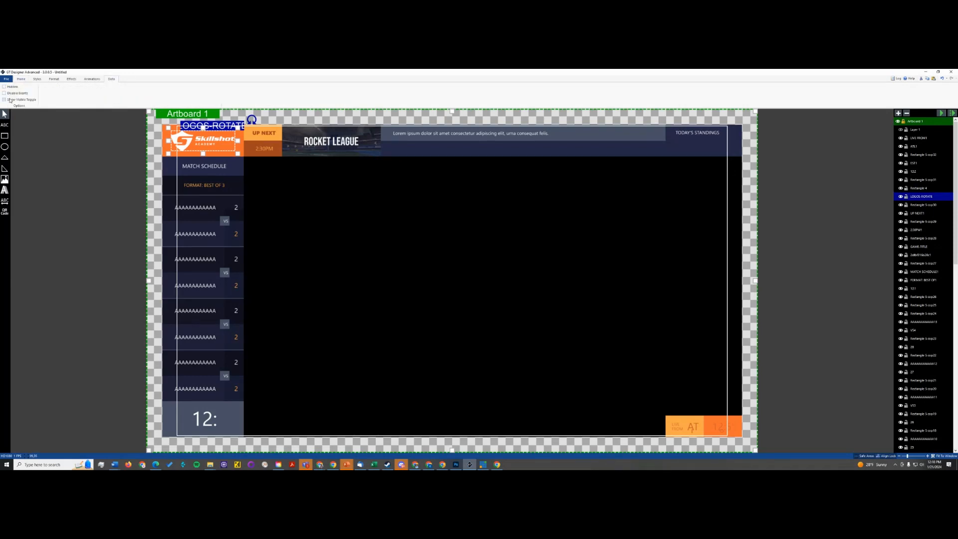
left_click(359, 142)
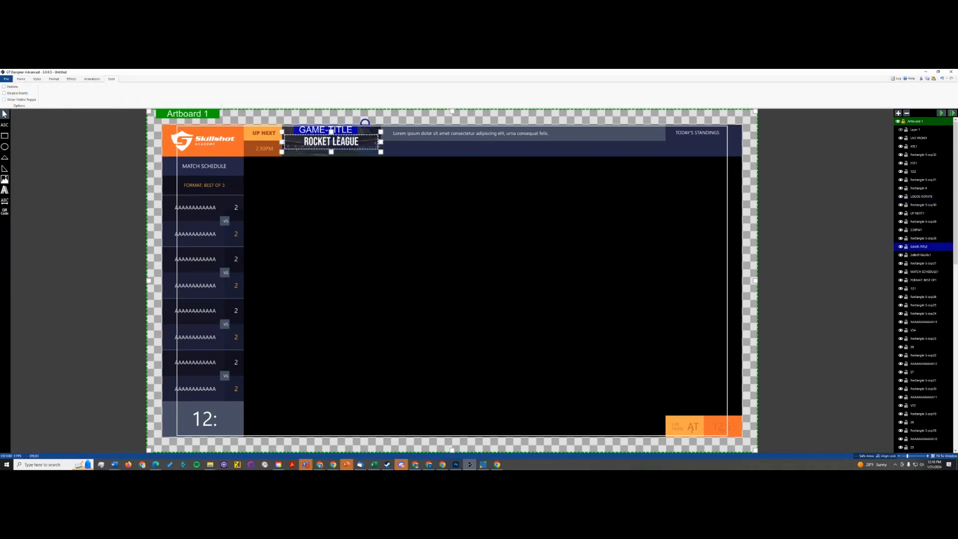
left_click(446, 137)
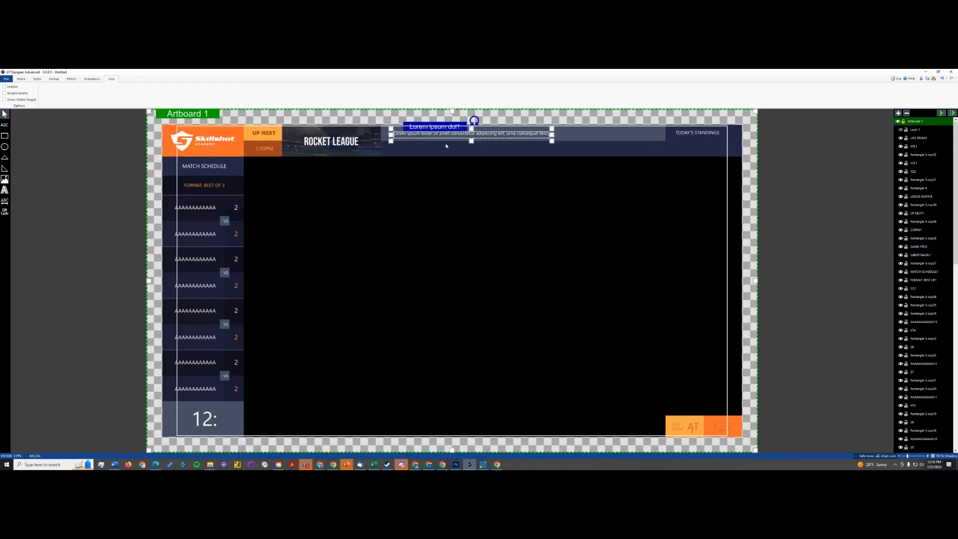
left_click(220, 168)
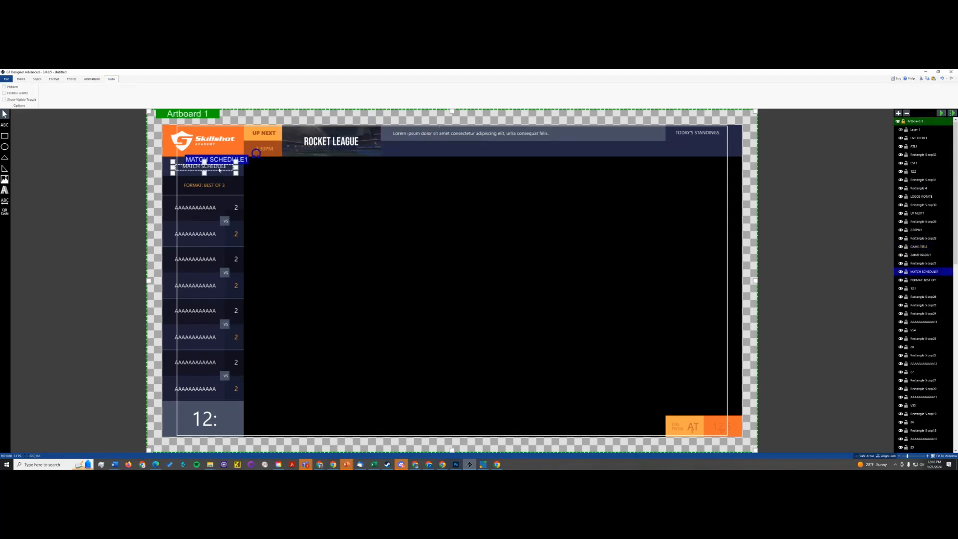
left_click(212, 185)
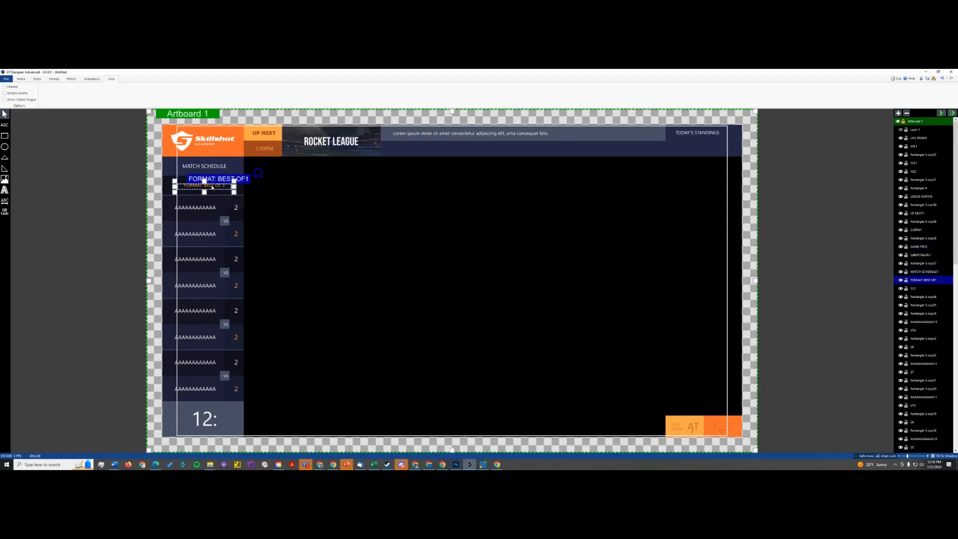
left_click(27, 80)
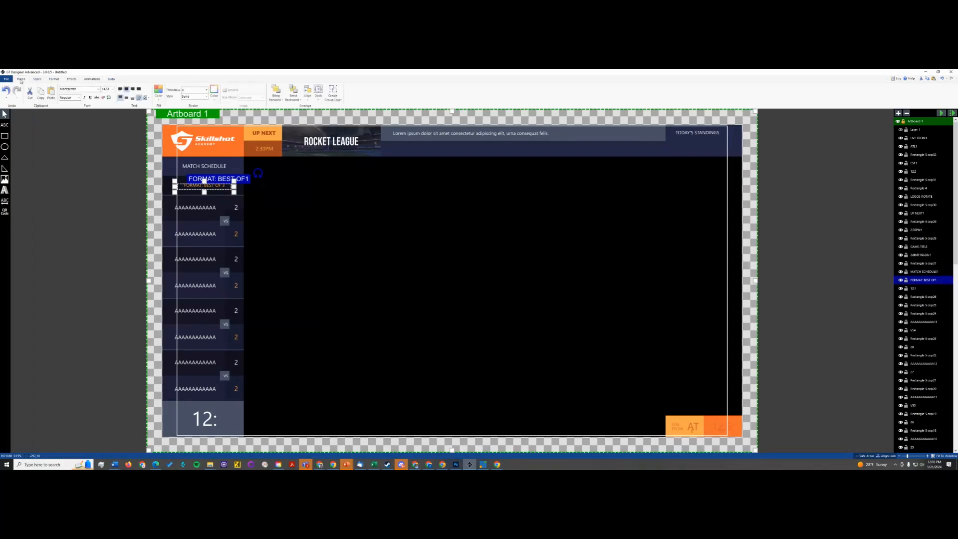
left_click(198, 210)
left_click(120, 218)
left_click(193, 208)
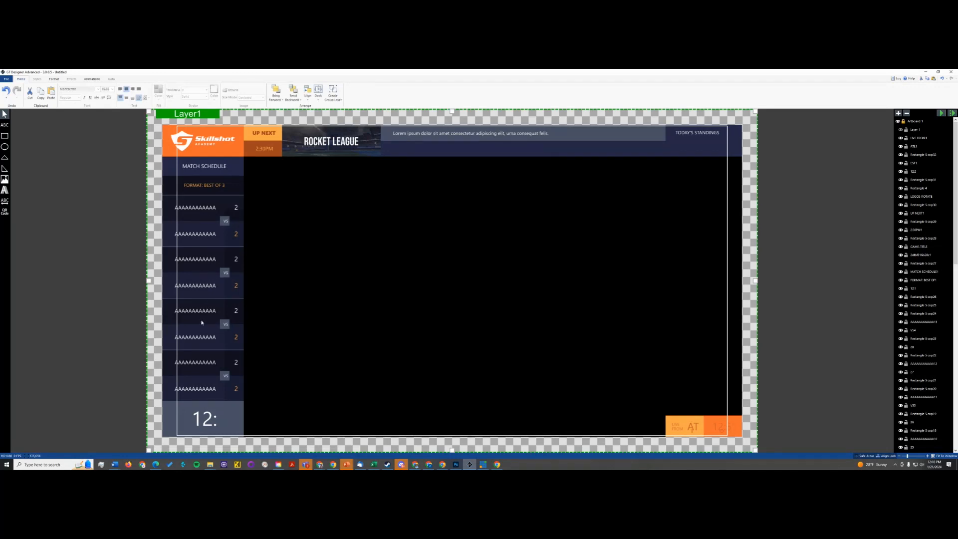
- Centre the text vertically in the VS labels of the match schedule, from VS1 up to VS4
left_click(227, 378)
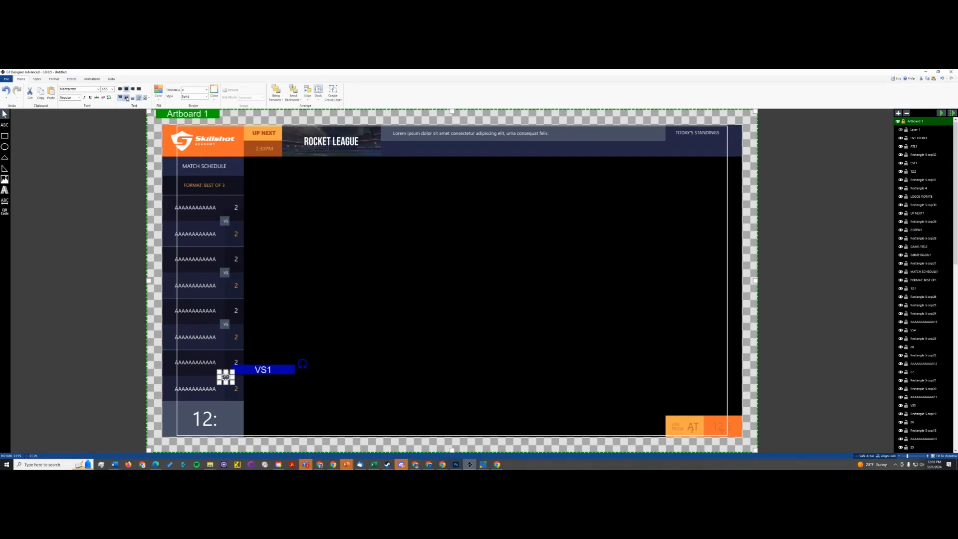
left_click(224, 324)
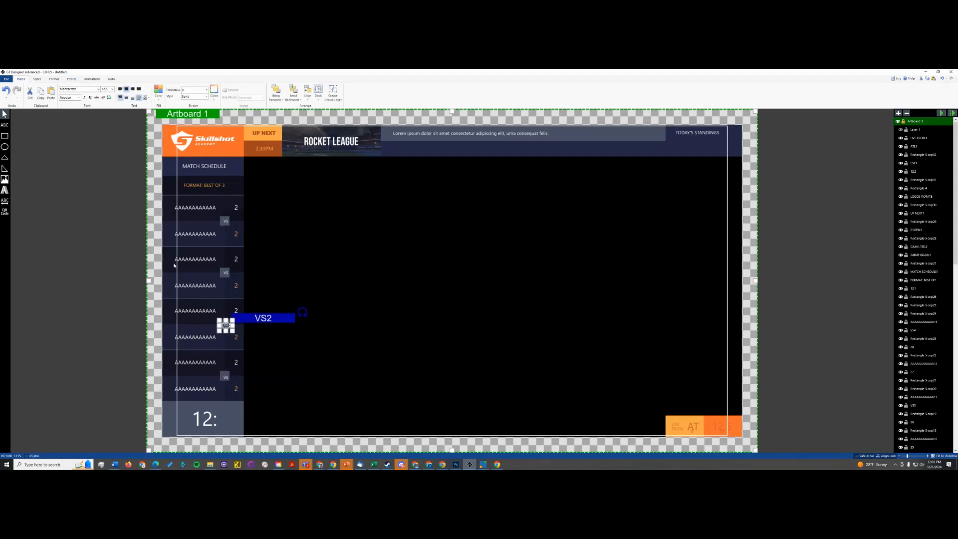
left_click(228, 273)
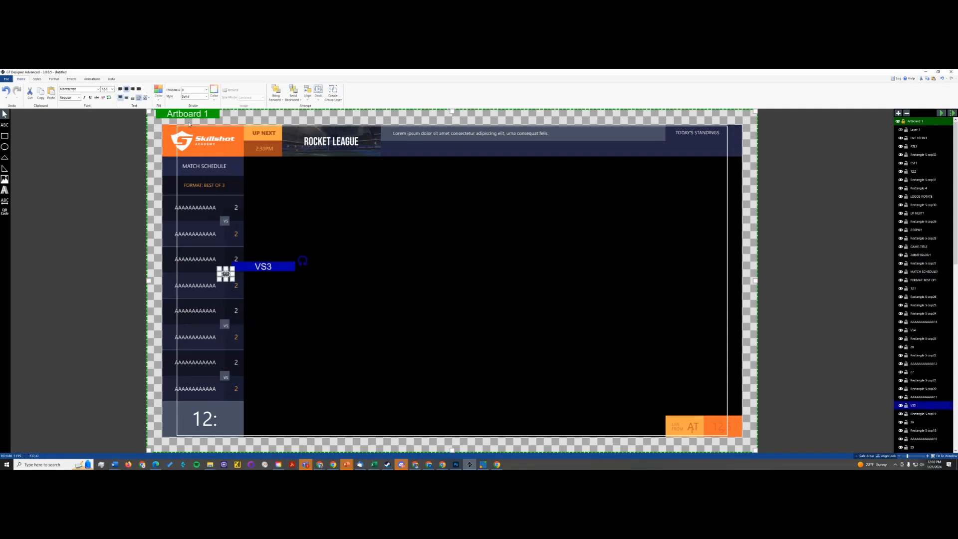
left_click(225, 223)
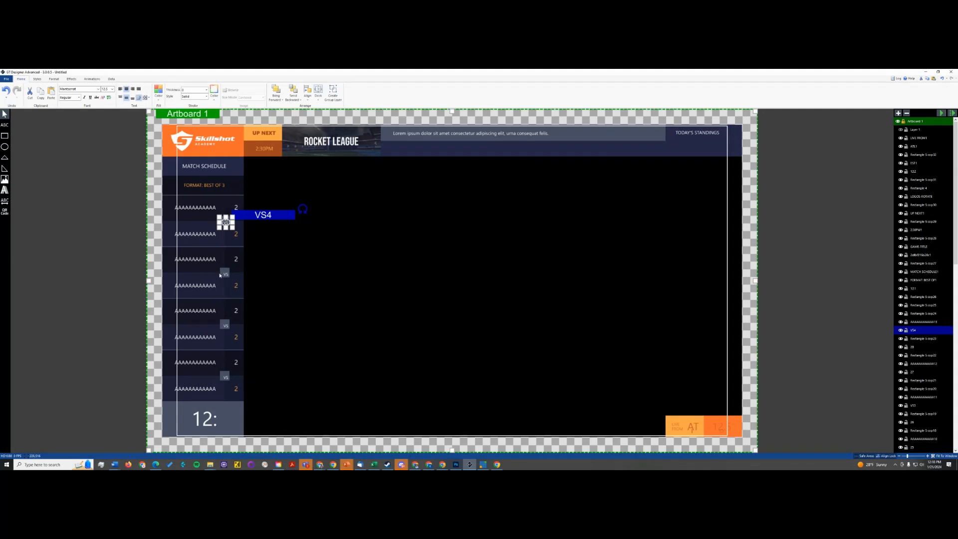
left_click(909, 457)
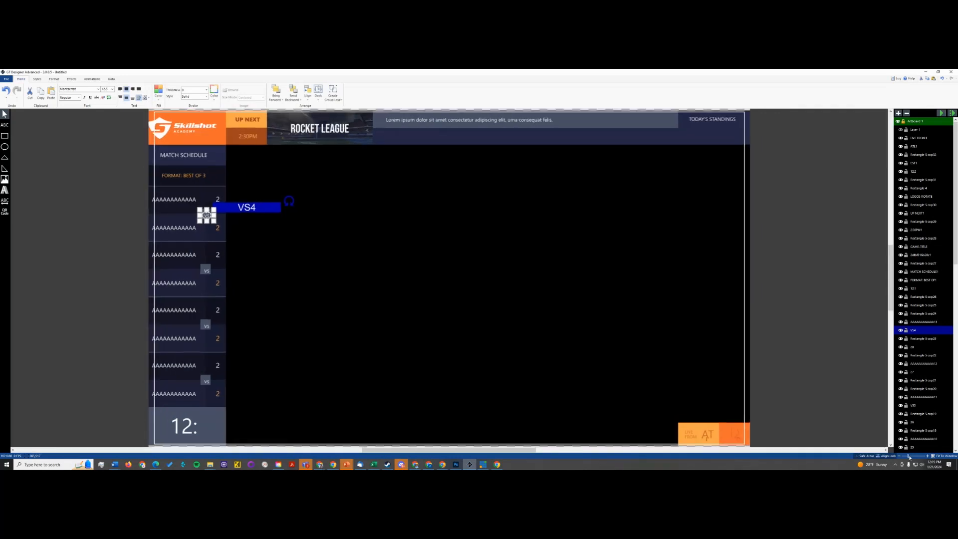
left_click(914, 456)
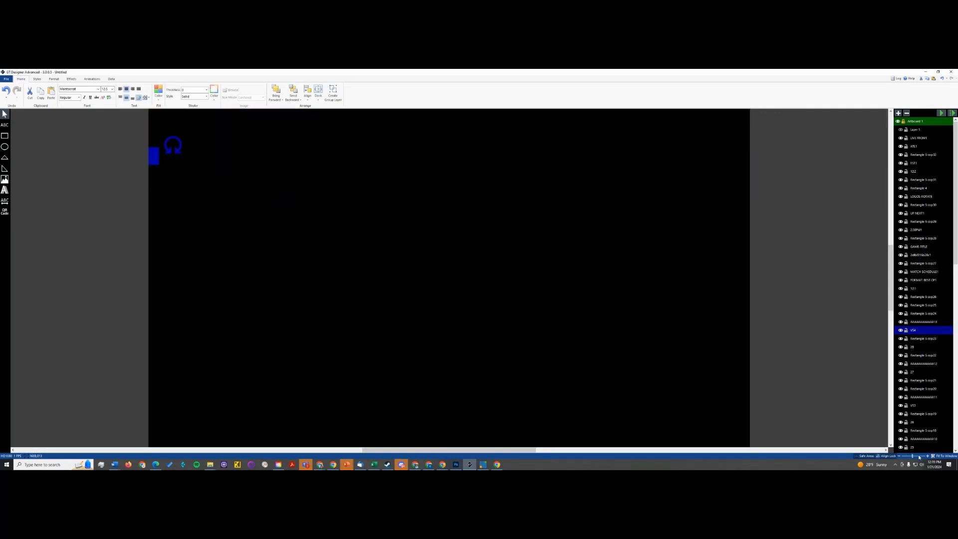
left_click_drag(911, 457, 910, 456)
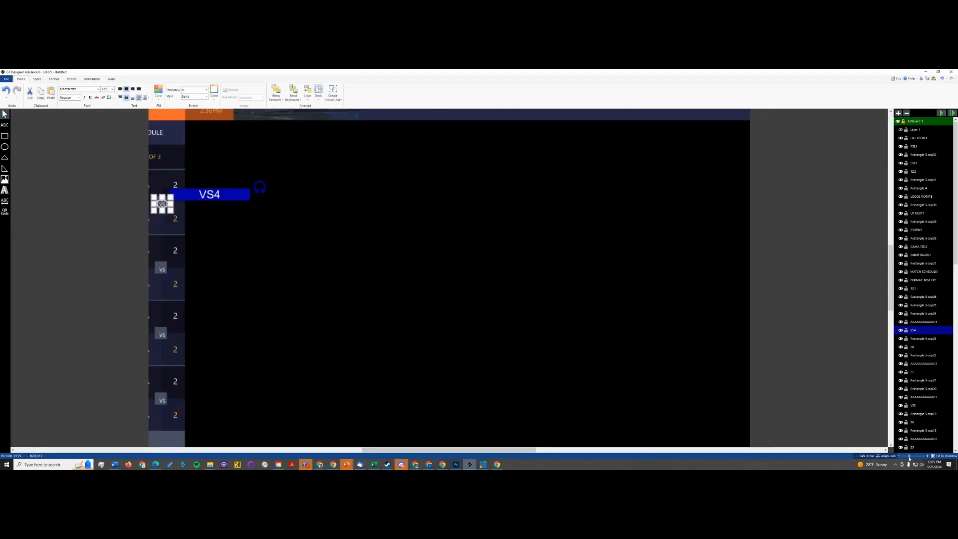
- Nudge the VS4 label so it sits centred in its grey box in the first match row
left_click(945, 456)
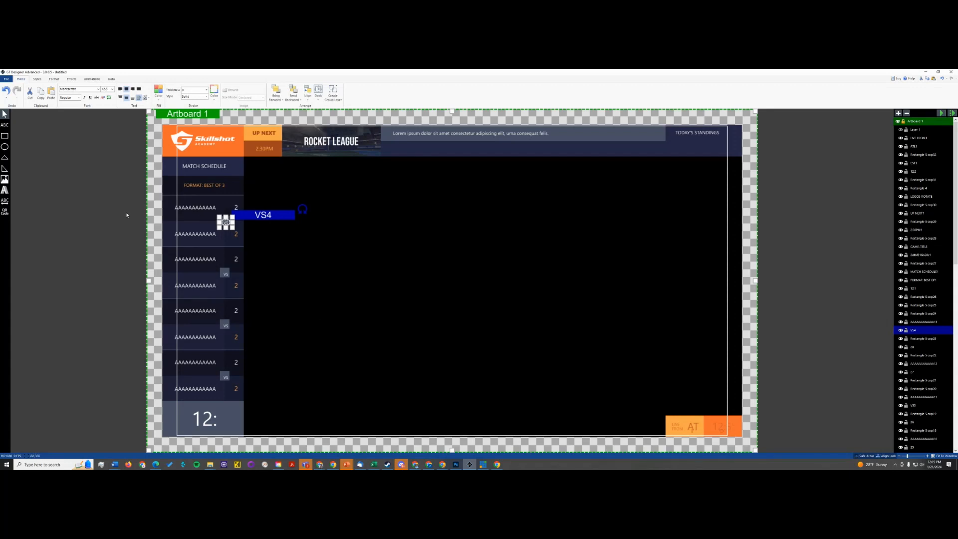
left_click(165, 230)
left_click_drag(226, 223, 224, 221)
left_click(61, 199)
left_click(224, 222)
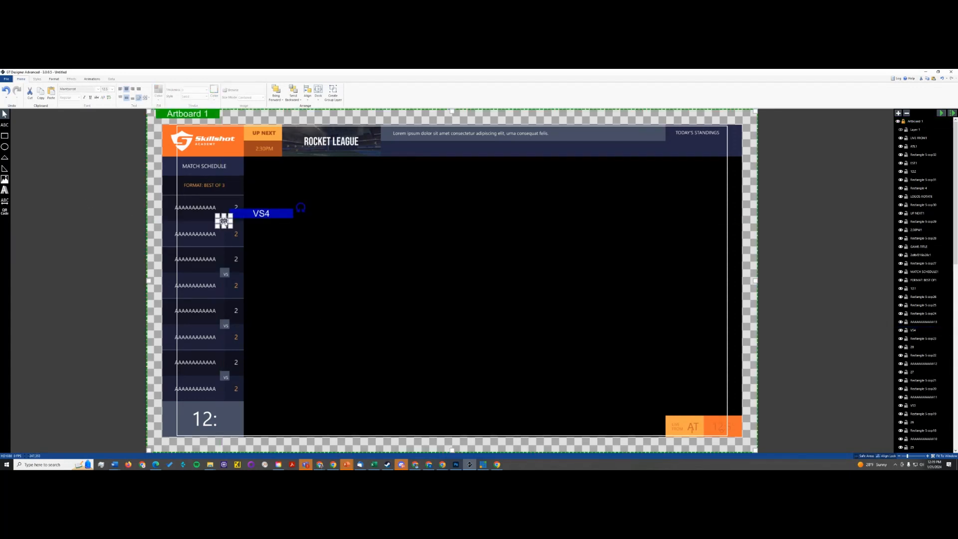
left_click(89, 177)
- Rename the layer of the first team name in the match schedule as GAME 1 - TEAM A
left_click(202, 203)
left_click(194, 210)
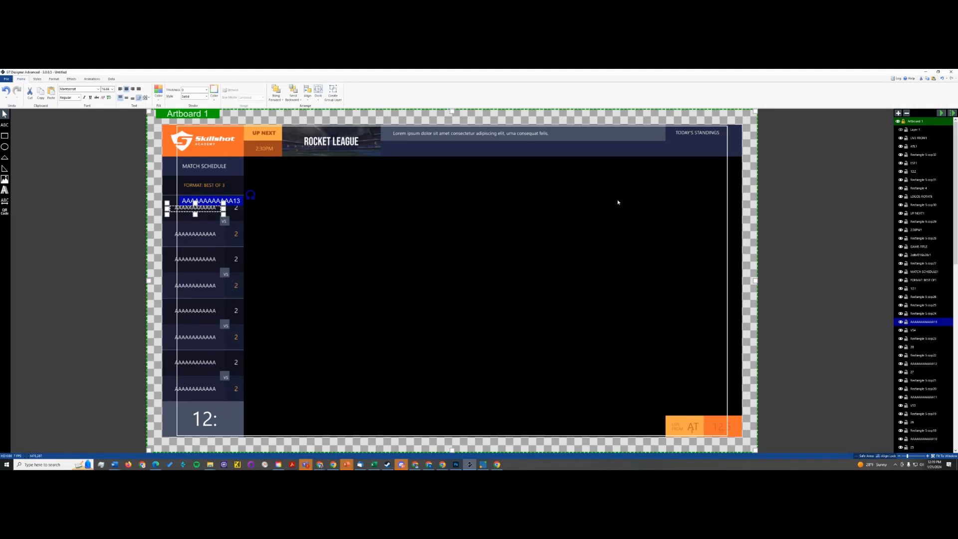
double_click(929, 322)
type("GAME 1 - TEAM A")
left_click(913, 330)
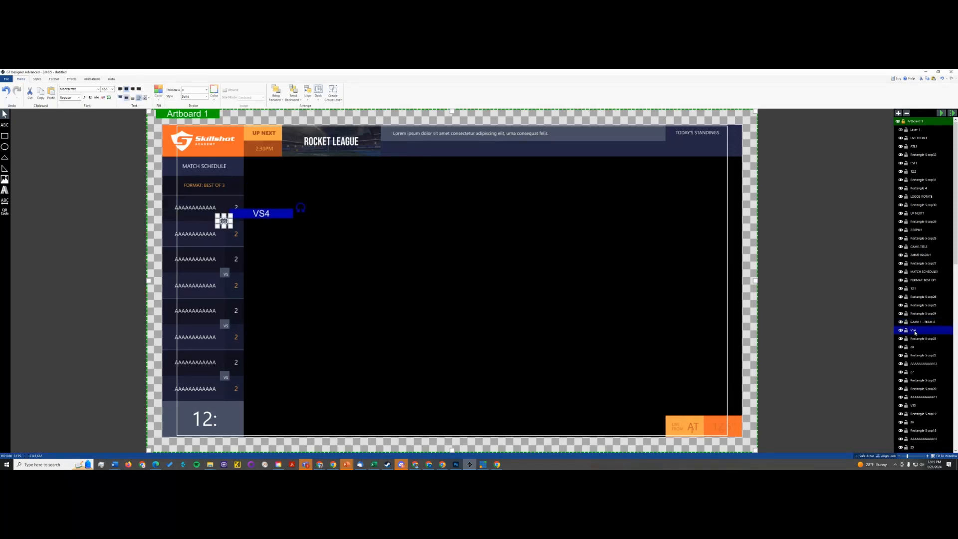
left_click(915, 330)
double_click(914, 329)
left_click(827, 330)
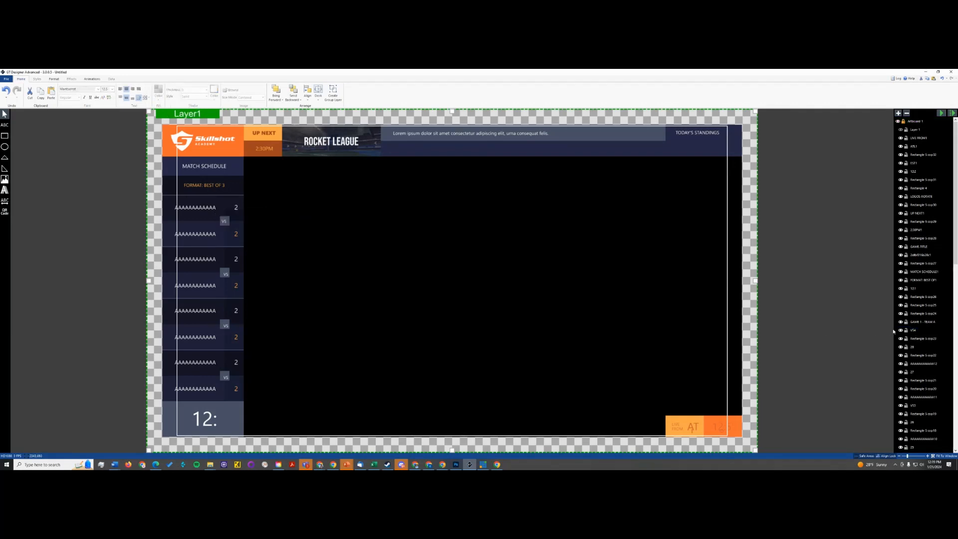
left_click(915, 331)
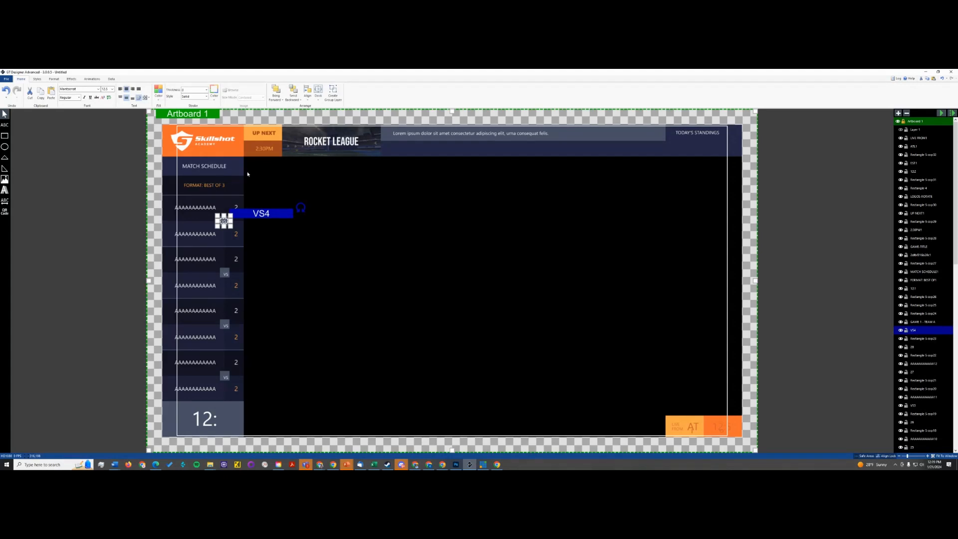
- Rename the layer of the second team name in the match schedule as GAME 1 - TEAM B
left_click(222, 232)
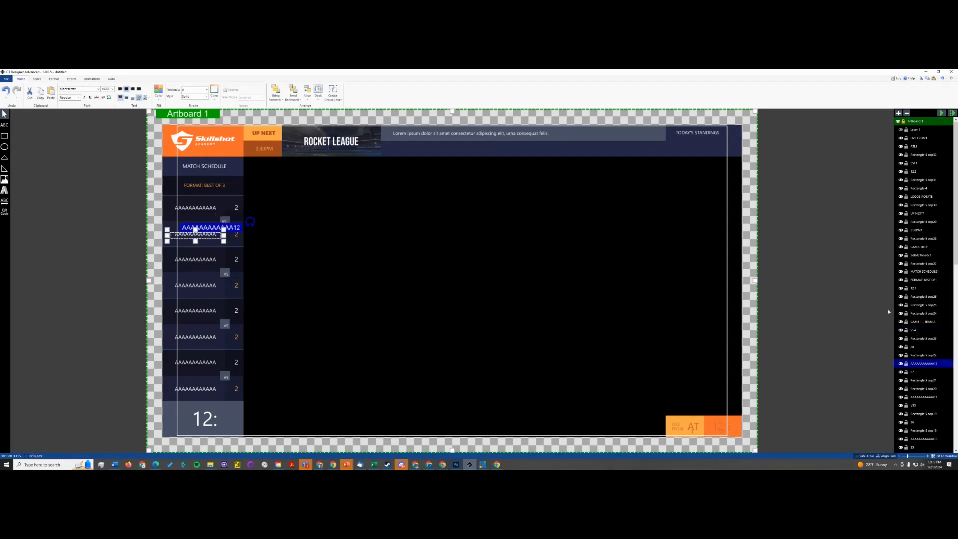
double_click(920, 366)
type("GAME 1 - TEAM B")
- Copy the GAME 1 - TEAM A layer name and paste it as the first team's displayed text
left_click(926, 322)
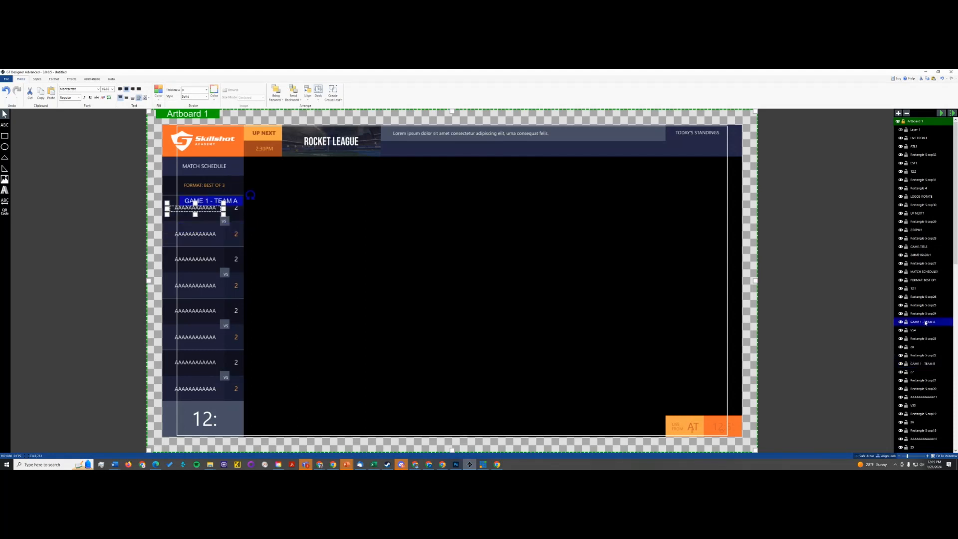
double_click(918, 323)
key("ctrl+a")
key("ctrl+c")
key("Return")
double_click(188, 208)
key("ctrl+v")
left_click(82, 203)
left_click(188, 210)
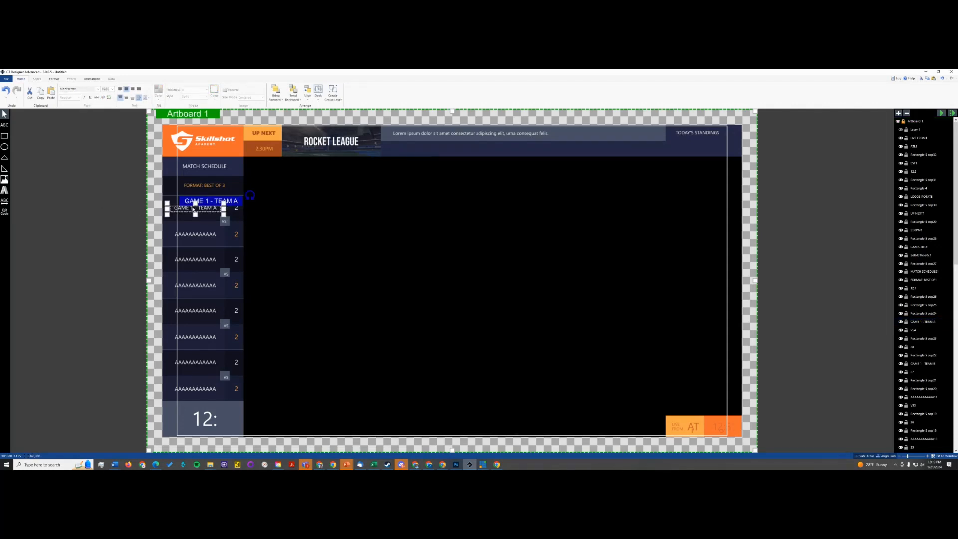
- Try left-aligning the GAME 1 - TEAM A text within its text box
left_click(122, 92)
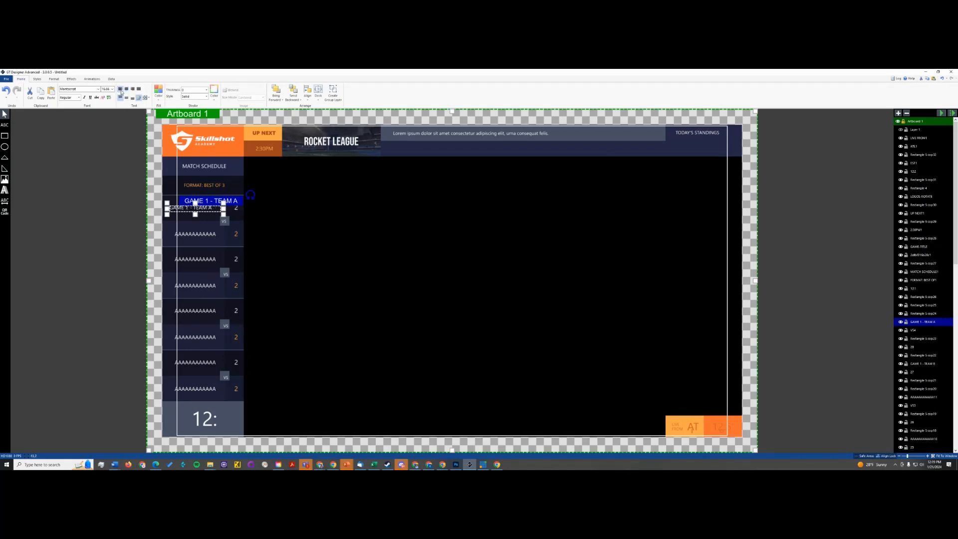
key("ctrl+z")
left_click(182, 205)
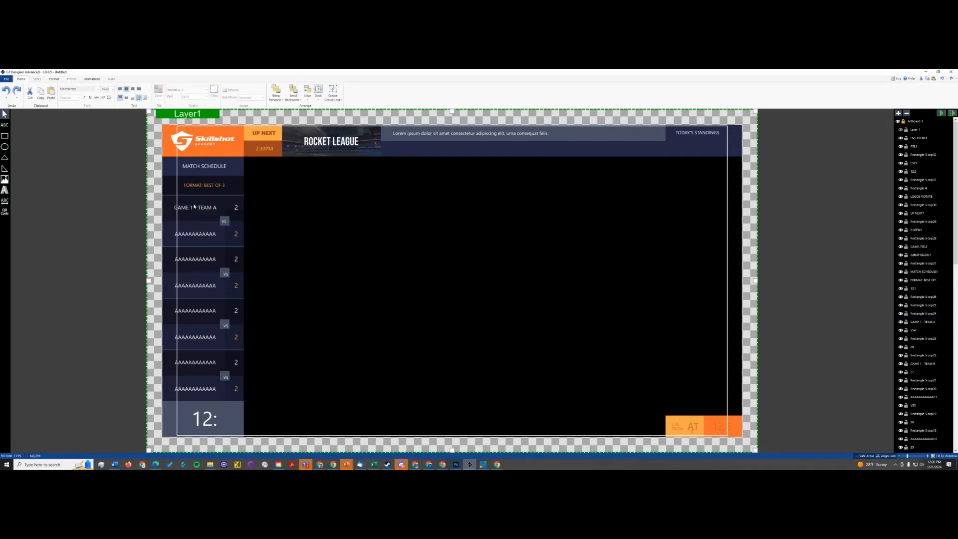
- Replace the second team's placeholder text with GAME 1 - TEAM B
left_click(194, 235)
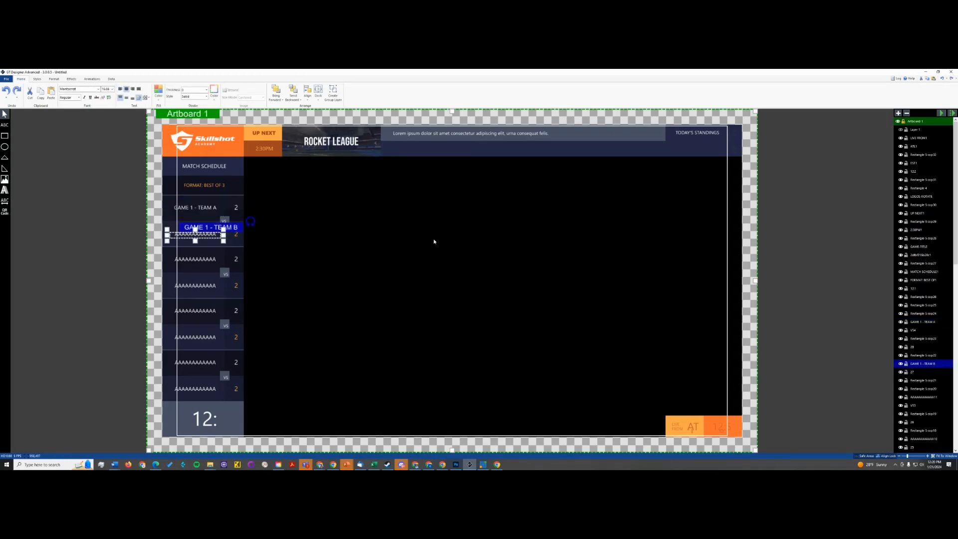
key("ctrl+a")
key("ctrl+v")
key("BackSpace")
type("B")
- Rename the third team name's layer as GAME 2 - Team A and set its displayed text to match
double_click(230, 260)
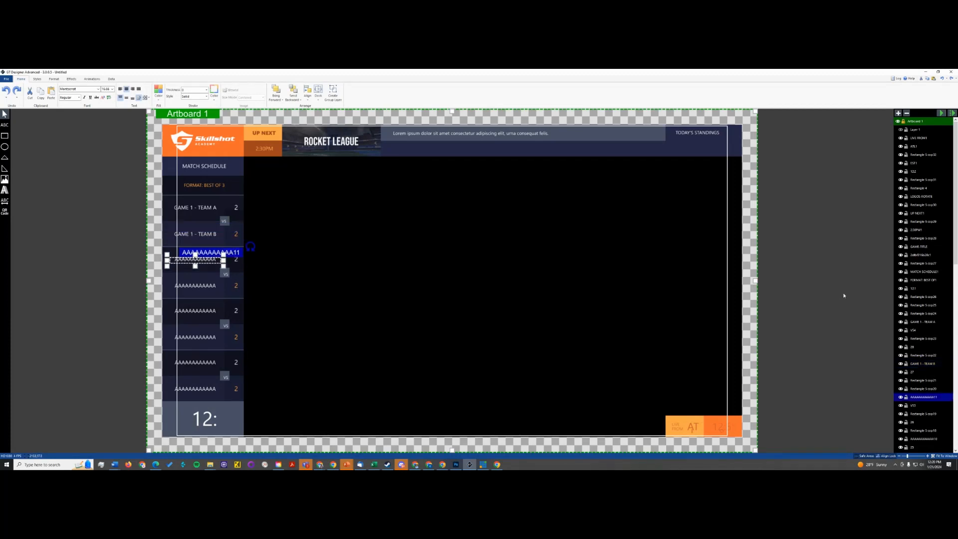
double_click(925, 400)
type("GAME 2 - Team A")
key("ctrl+a")
key("ctrl+c")
double_click(205, 260)
double_click(203, 261)
key("ctrl+v")
- Rename the layer of the fourth team name in the match schedule as GAME 2 - Team B
scroll(921, 409, "down", 1)
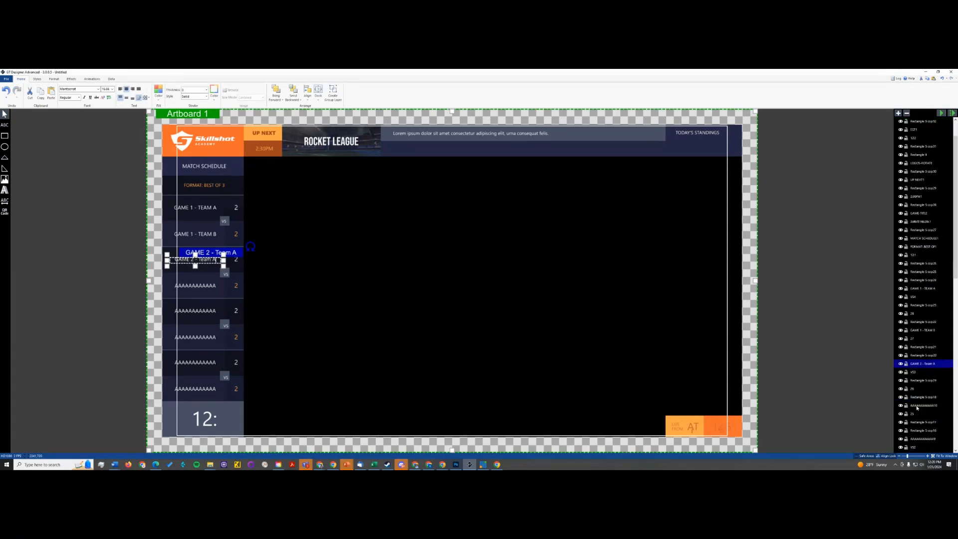
left_click(923, 381)
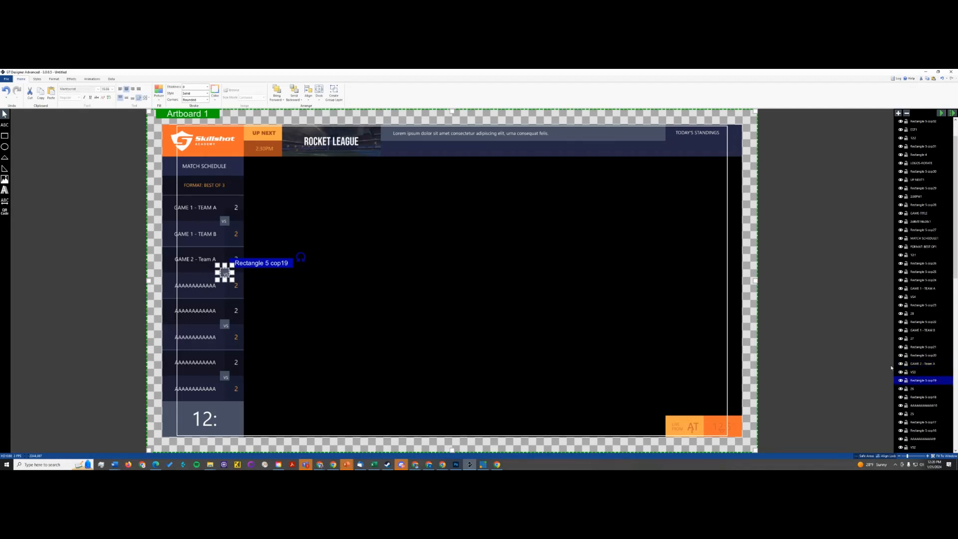
left_click(917, 365)
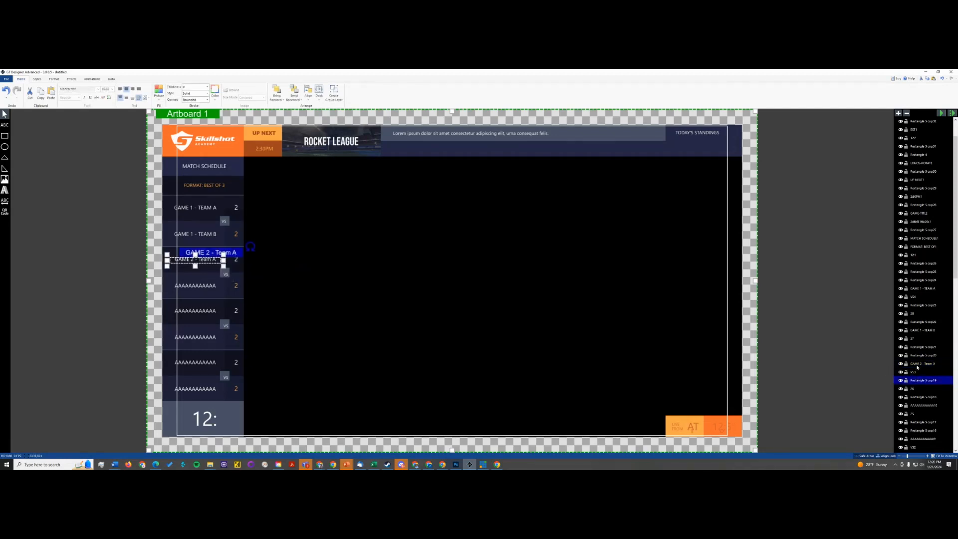
left_click(925, 407)
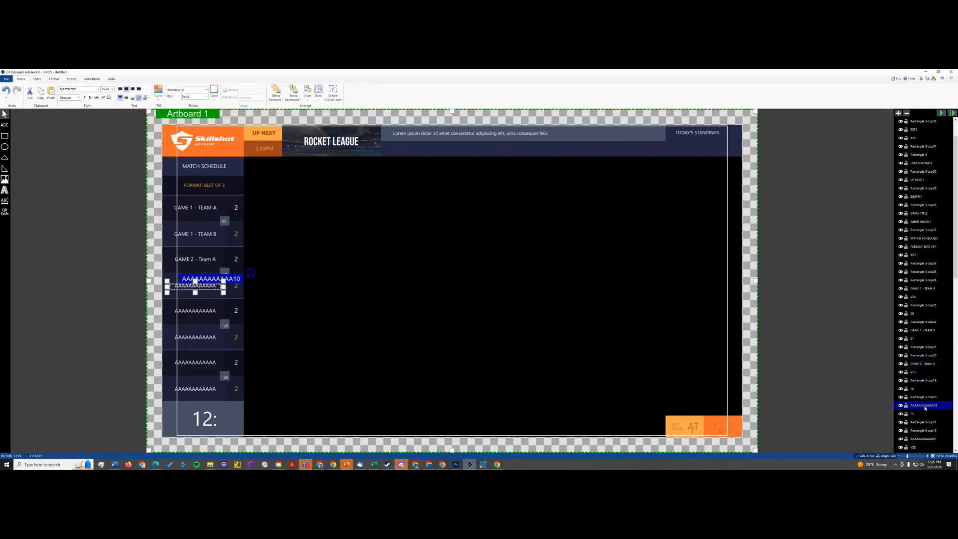
double_click(923, 406)
key("ctrl+v")
- Rename the layer of the fifth team name in the match schedule as GAME 3 - Team
left_click(196, 312)
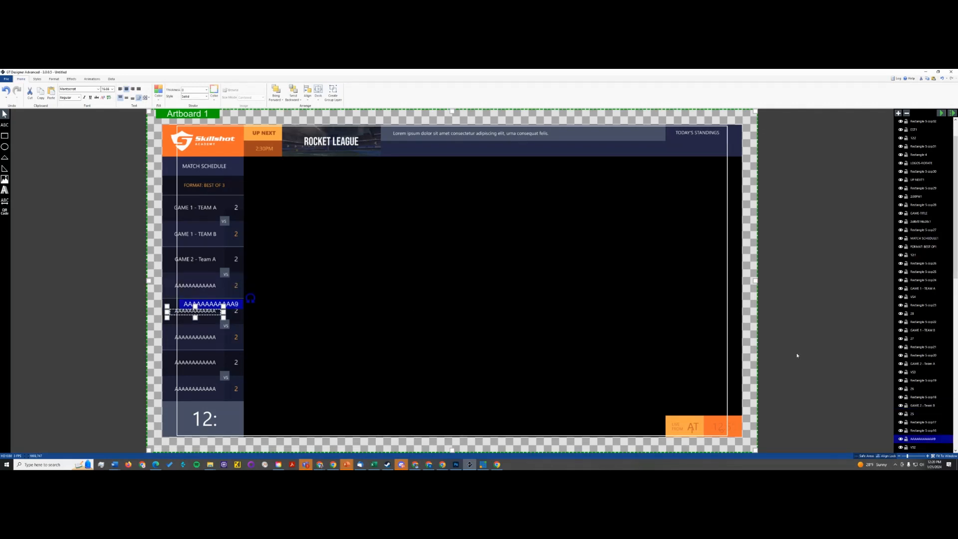
double_click(919, 440)
key("ctrl+v")
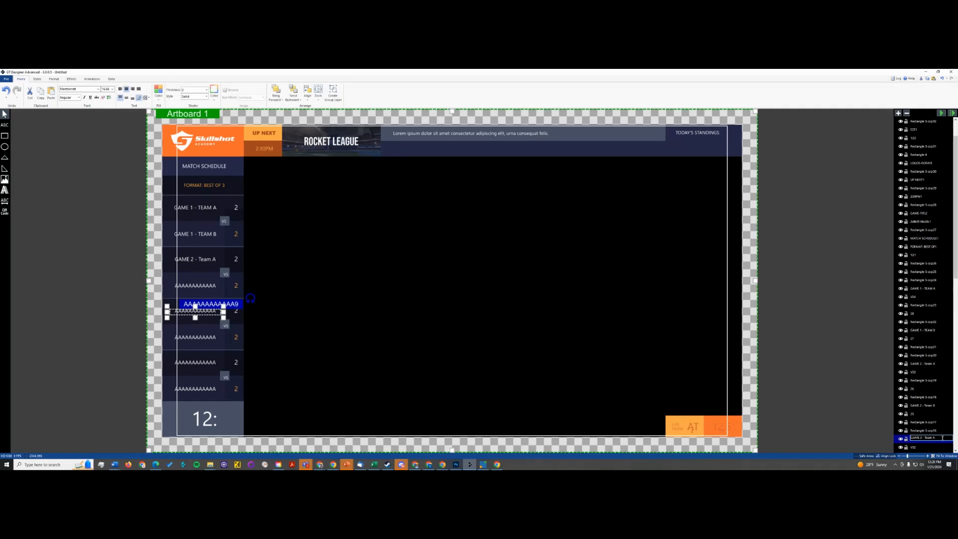
key("BackSpace")
scroll(939, 437, "down", 3)
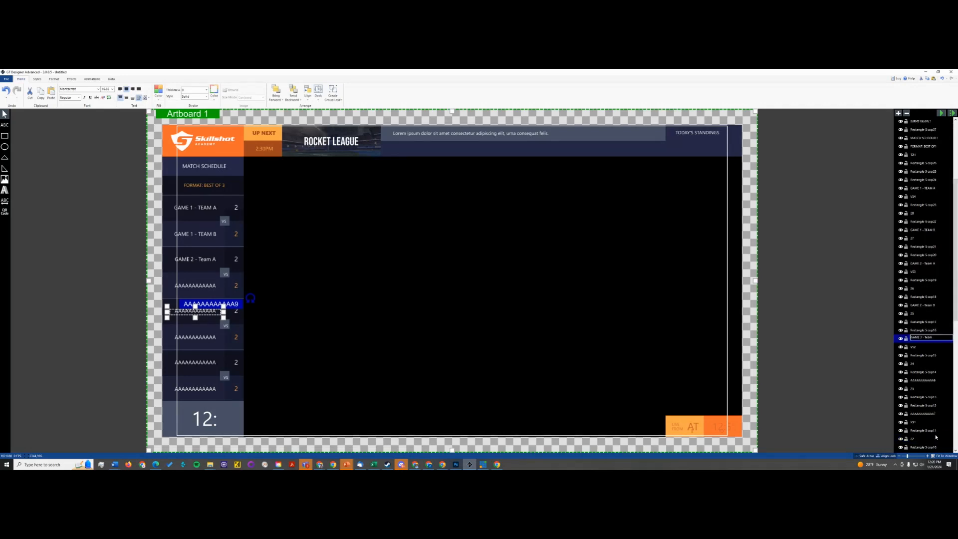
- Rename the sixth team name's layer as GAME 3 - Team B and set its displayed text to match
left_click(932, 381)
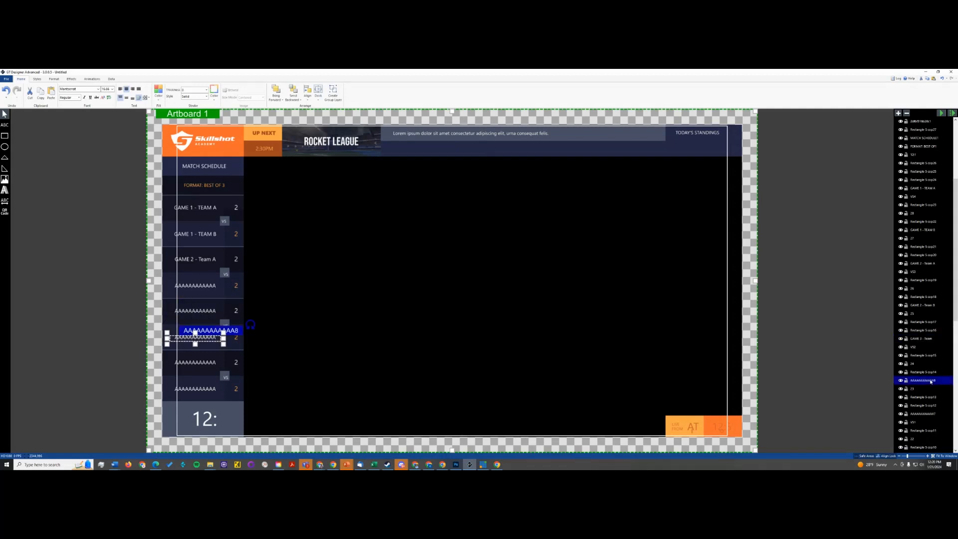
double_click(918, 382)
left_click(923, 380)
key("ctrl+a")
key("ctrl+v")
key("BackSpace")
type("3")
key("ctrl+a")
left_click(192, 341)
- Replace the fifth team's placeholder text with GAME 3 - Team A
left_click(920, 355)
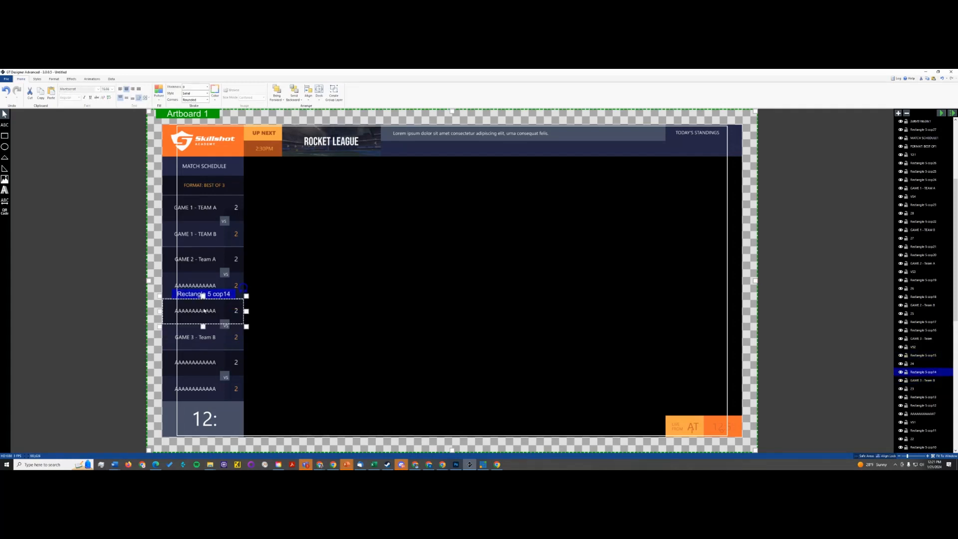
left_click(205, 310)
type("GAME 3 - Team B")
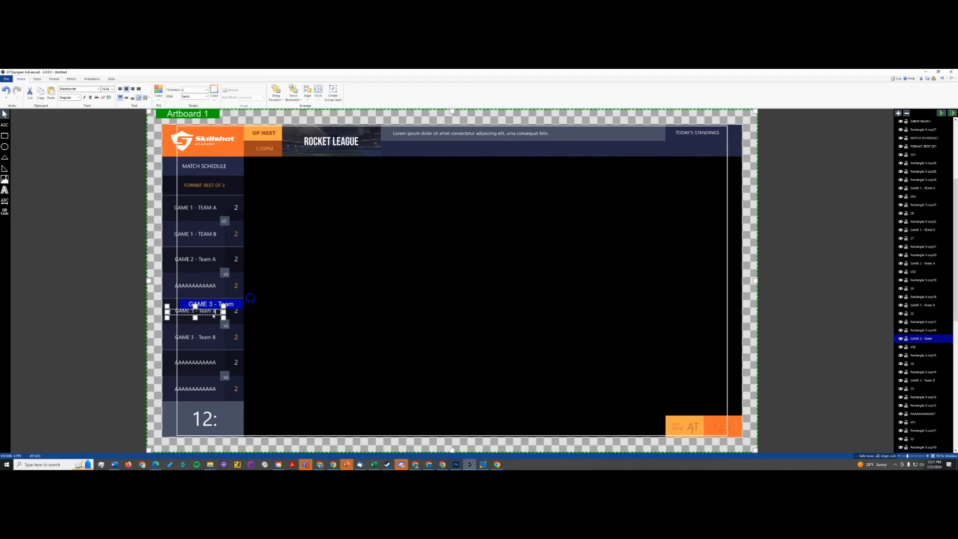
key("BackSpace")
type("A")
- Replace the seventh team's placeholder text with GAME 4 - Team A
left_click(188, 365)
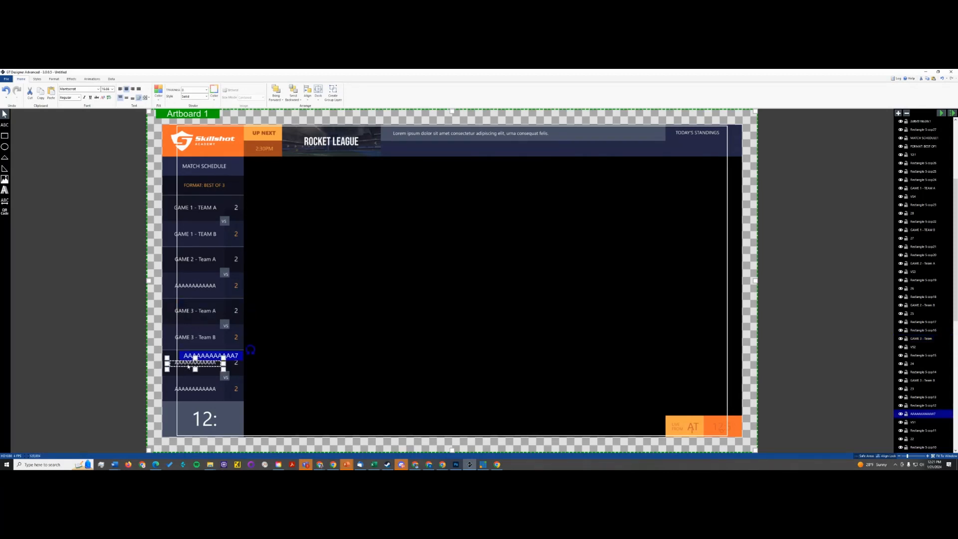
double_click(188, 365)
type("GAME 3 - Team B")
key("BackSpace")
type("4")
type("A")
- Replace the last team's placeholder text in the match schedule with GAME 4 - Team B
left_click(191, 389)
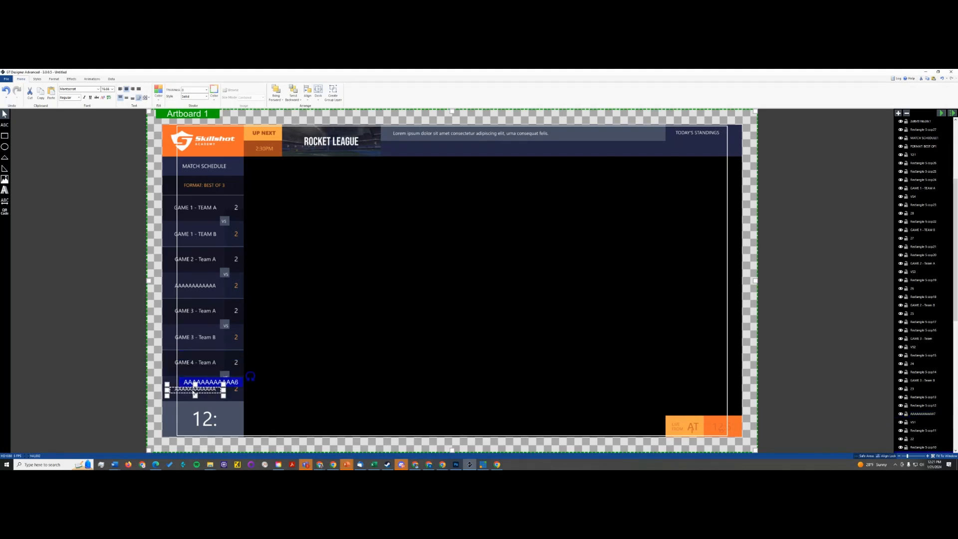
double_click(187, 390)
type("GAME 3 - Team B")
left_click(193, 391)
key("BackSpace")
type("4")
- Rename the layer of the seventh team name as GAME 3 - Team A
left_click(924, 414)
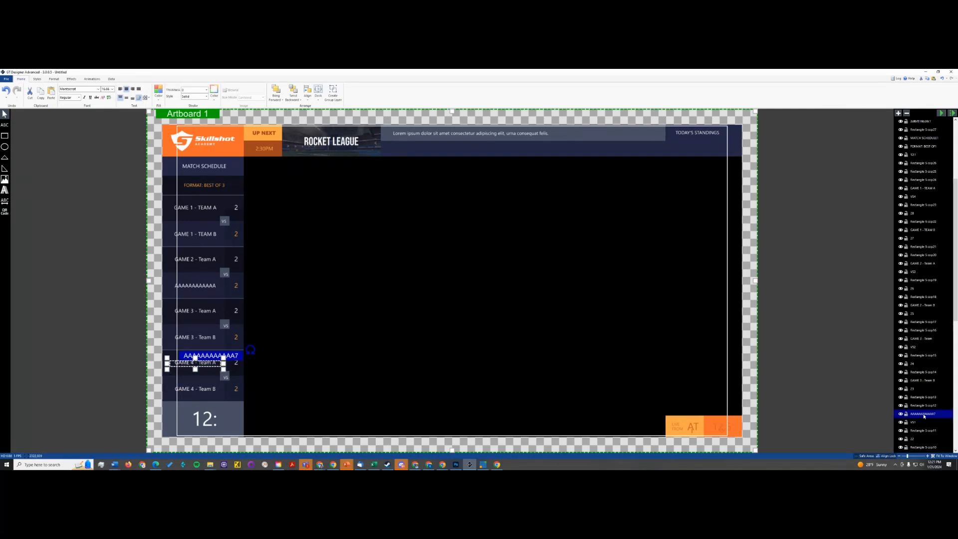
double_click(920, 414)
type("GAME 3 - Team B")
scroll(926, 415, "down", 7)
- Rename the layer of the last team name in the match schedule as GAME 4 - Team B
left_click(918, 289)
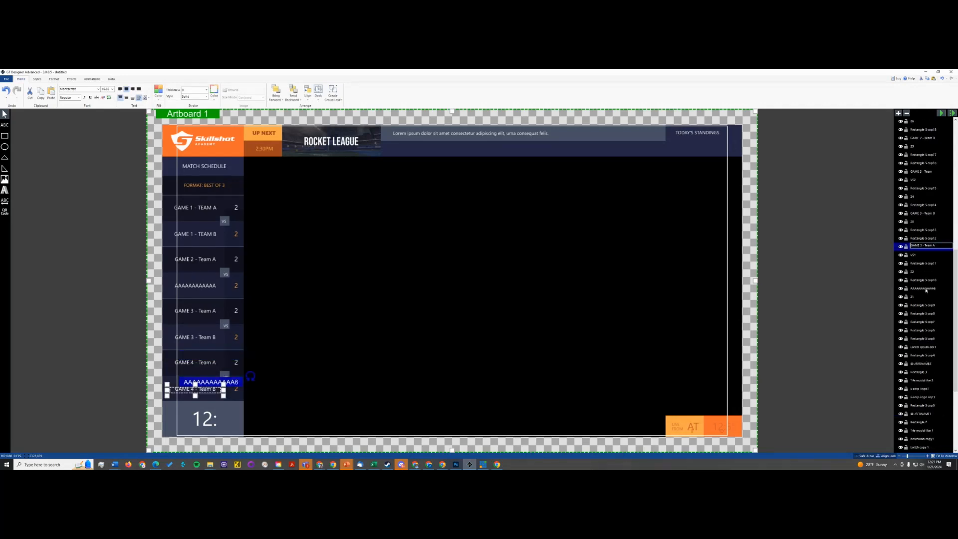
double_click(918, 288)
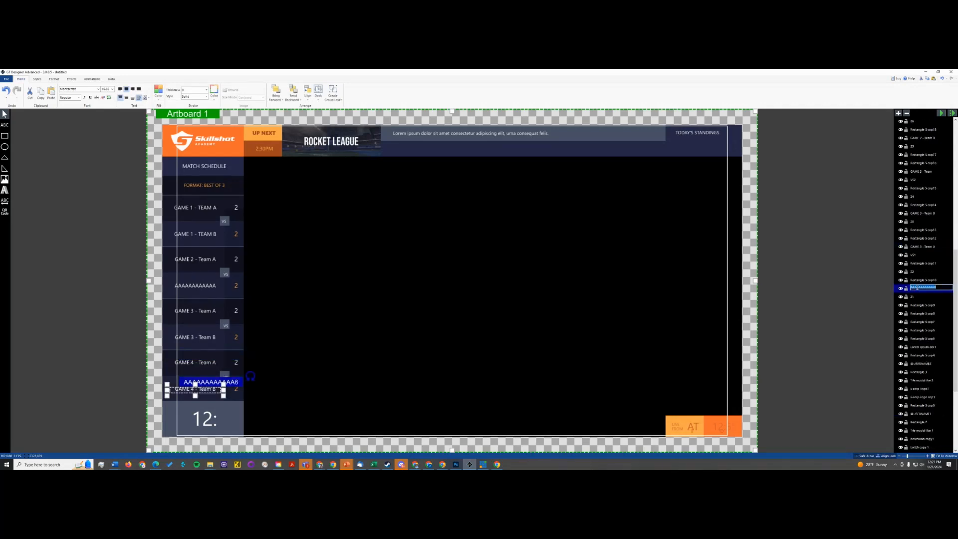
type("GAME 3 - Team B")
type("4")
- Correct the game number in the seventh team name's layer so it reads GAME 4 - Team A
left_click(916, 247)
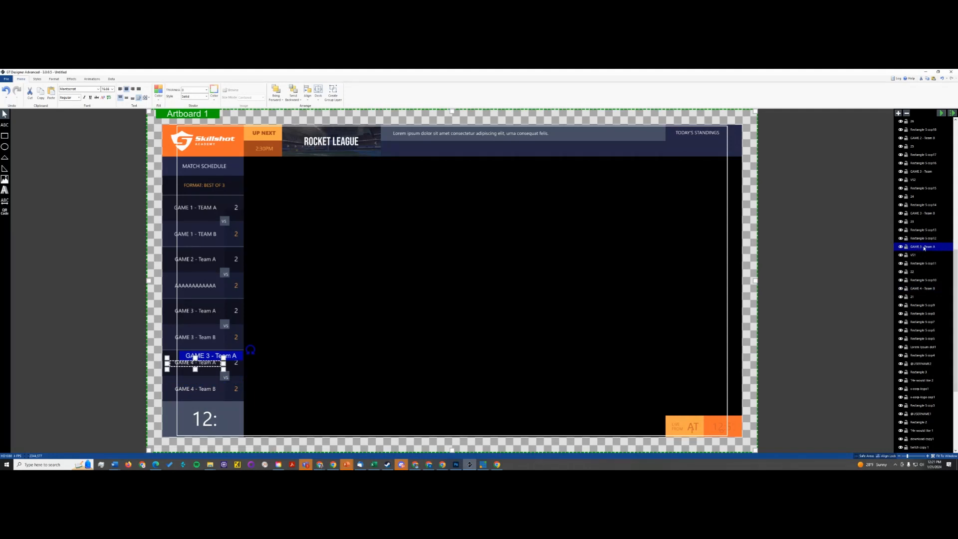
double_click(923, 247)
type("4")
left_click(793, 254)
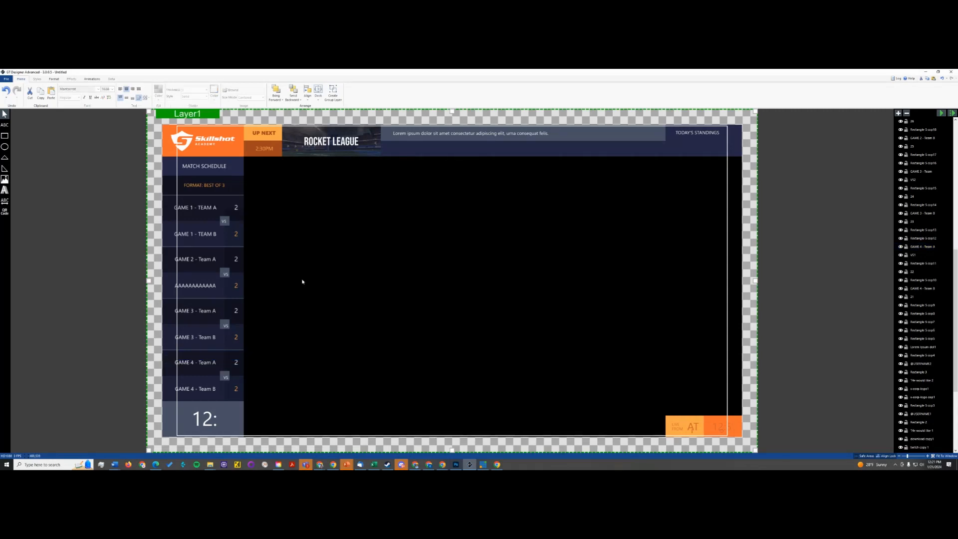
- Replace the fourth team's remaining placeholder text with GAME 2 - Team B
left_click(198, 288)
double_click(194, 289)
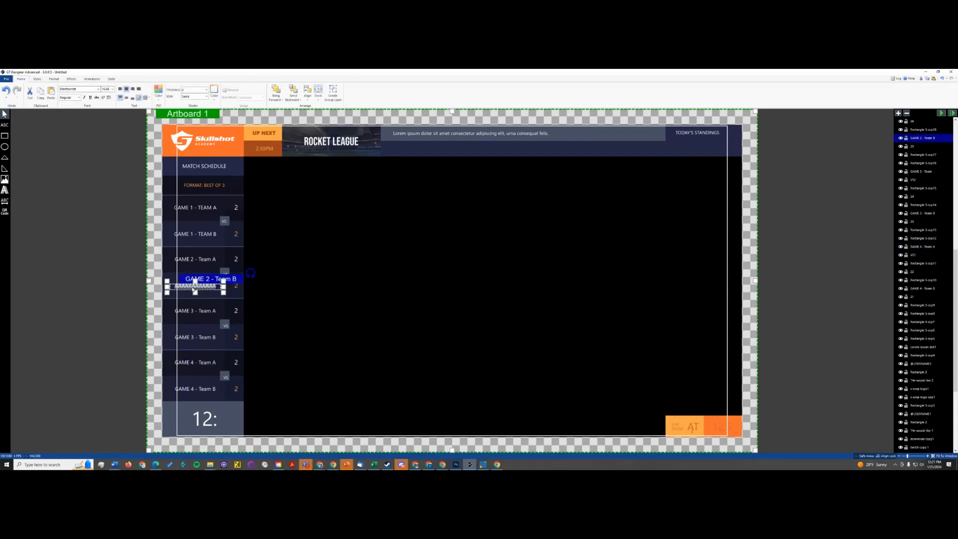
type("GAME 3 - Team B")
key("BackSpace")
type("2")
left_click(127, 282)
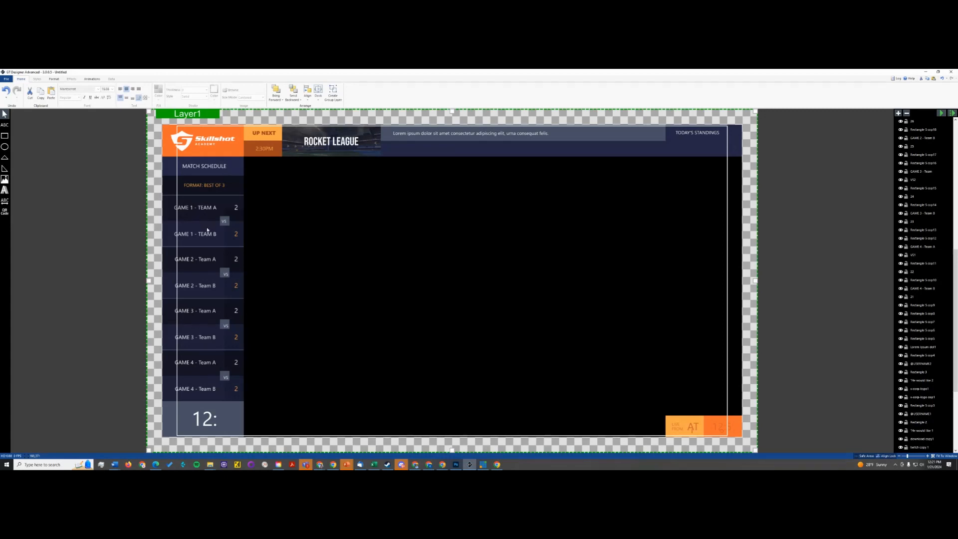
- Change the font of the large 12: clock text below the match schedule to Bebas Neue
left_click(205, 416)
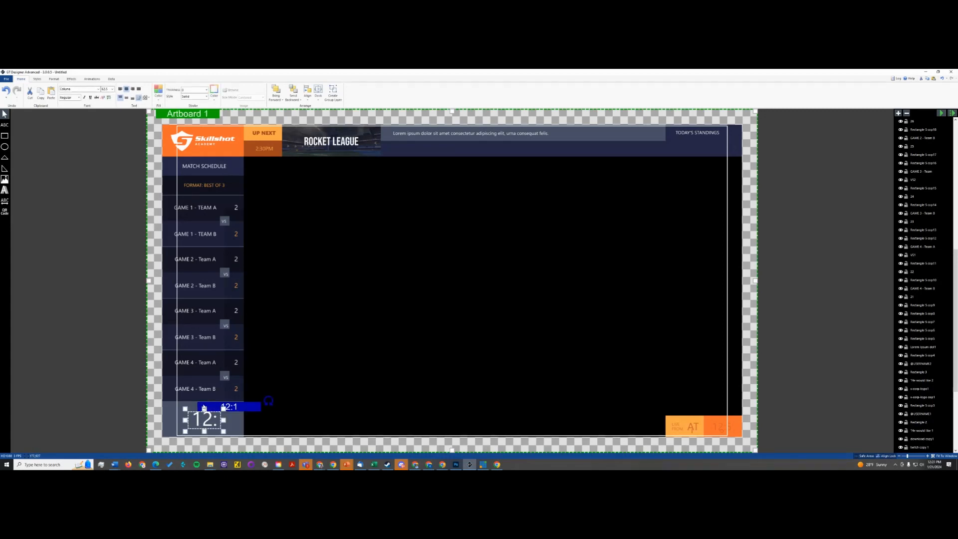
left_click(98, 88)
scroll(91, 114, "up", 1)
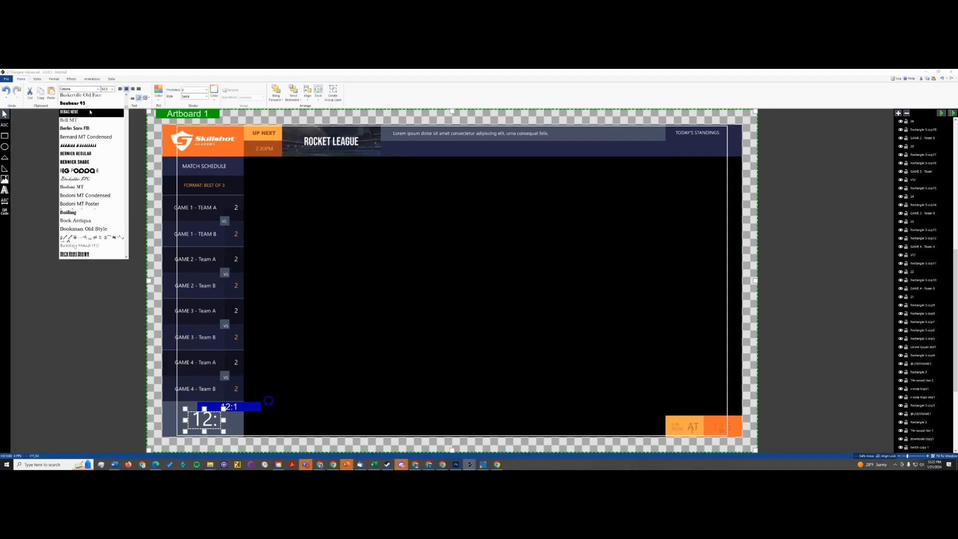
left_click(84, 113)
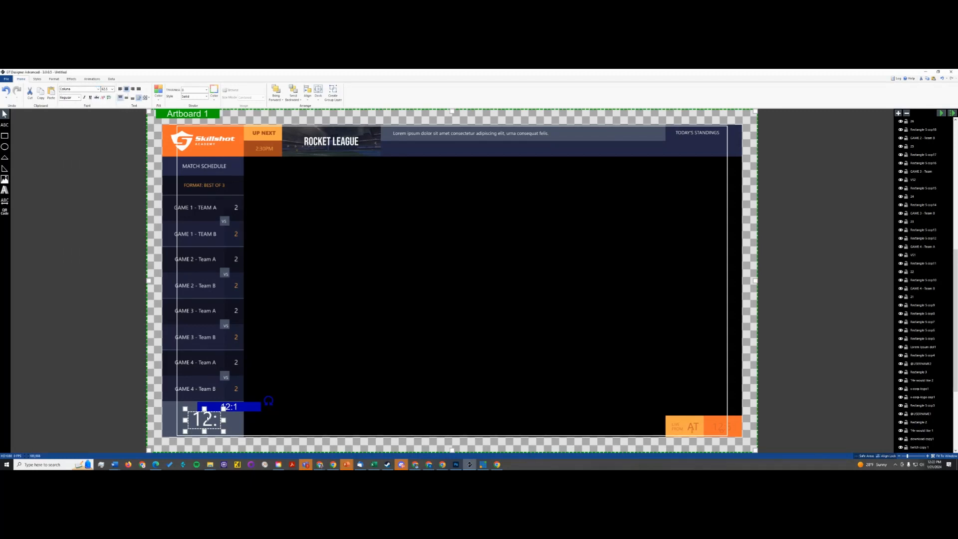
- Reduce the size of the large clock text below the match schedule and apply the Bebas Neue font to its full 12:57 text
double_click(208, 418)
left_click(99, 89)
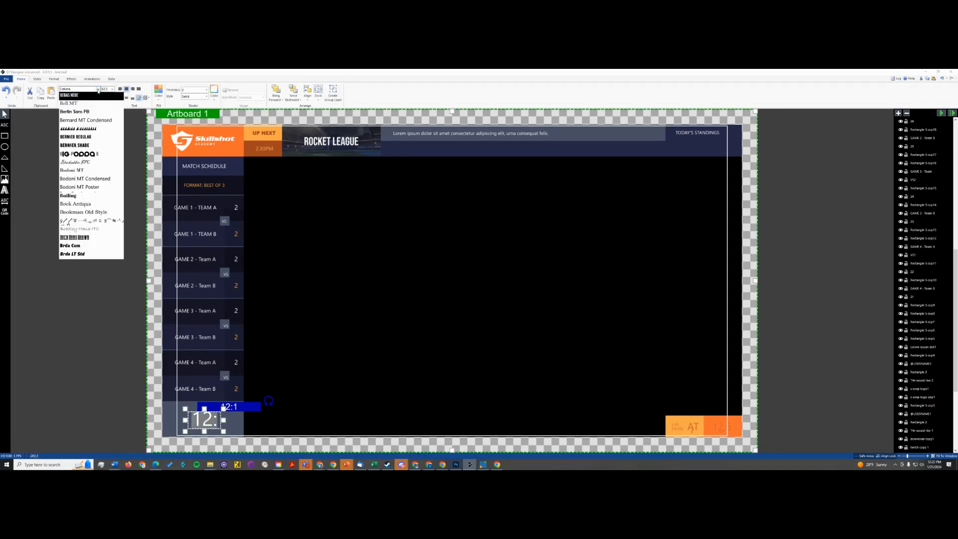
left_click(71, 96)
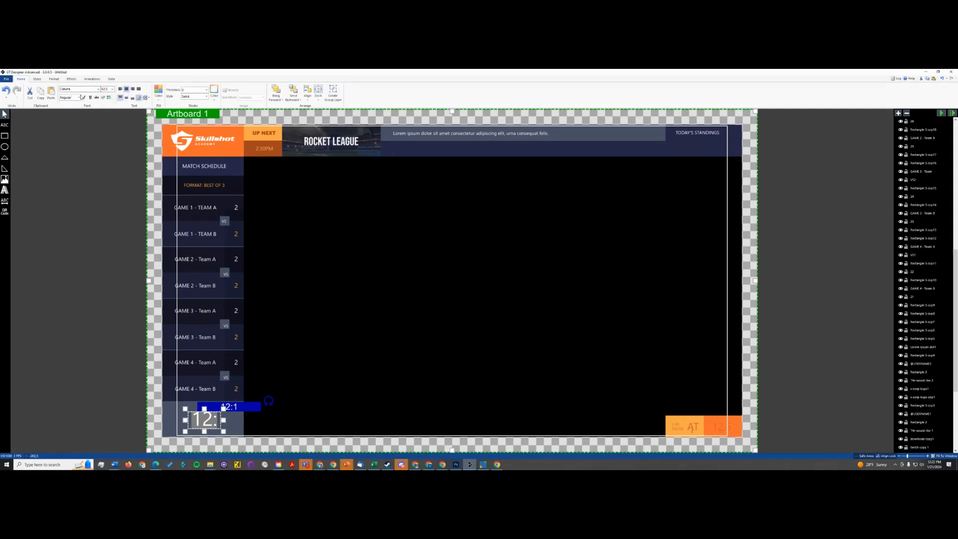
left_click(112, 89)
left_click(103, 132)
left_click(78, 90)
left_click(75, 95)
left_click(78, 90)
left_click(74, 104)
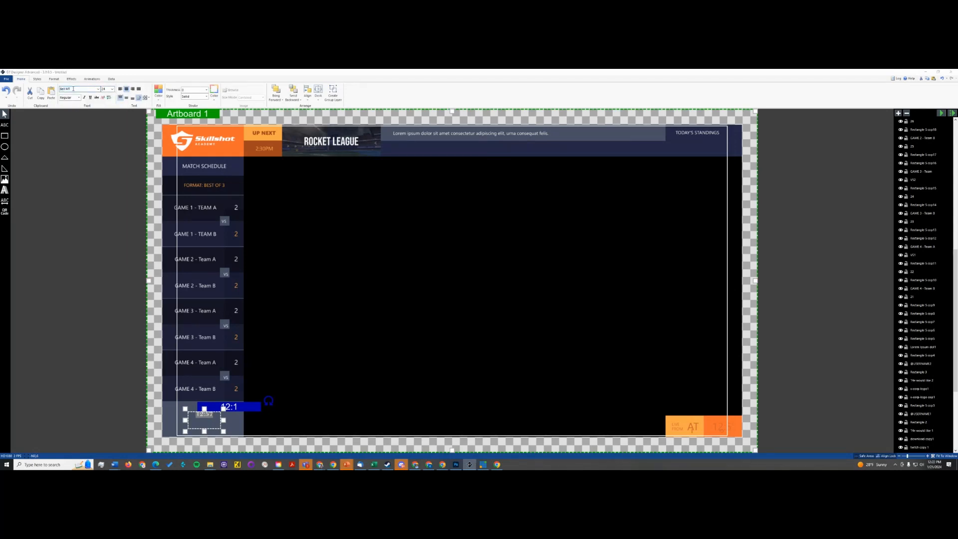
left_click(102, 89)
left_click(102, 89)
left_click(98, 89)
scroll(77, 101, "up", 1)
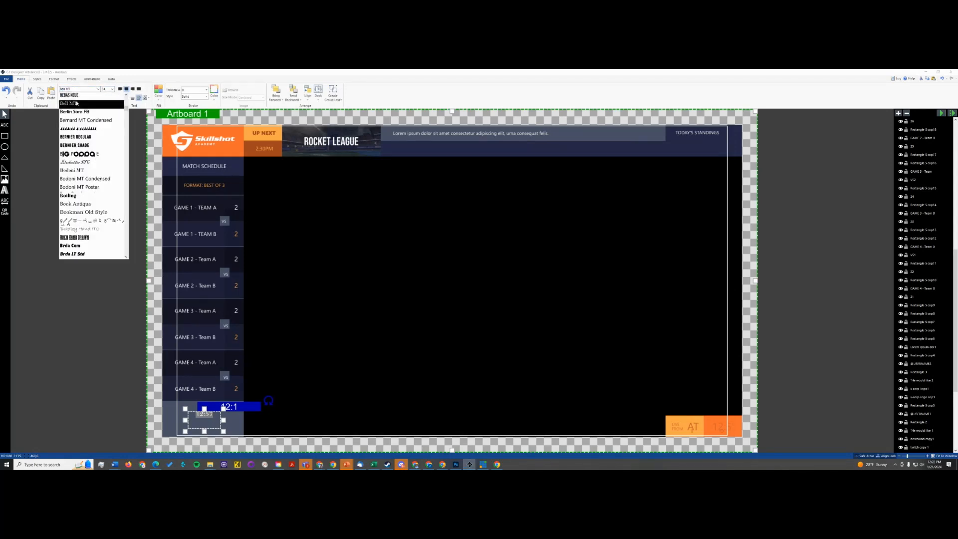
left_click(73, 96)
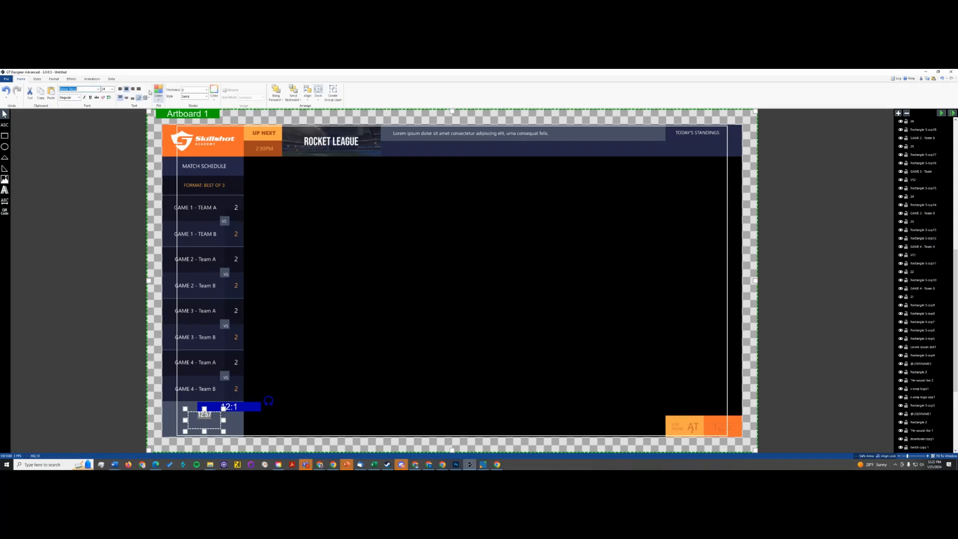
- Center the 12:57 clock text vertically in its box and set its font size to 48
left_click(126, 99)
left_click(108, 90)
scroll(108, 92, "down", 6)
scroll(107, 92, "up", 2)
left_click(94, 398)
left_click(205, 422)
left_click(64, 299)
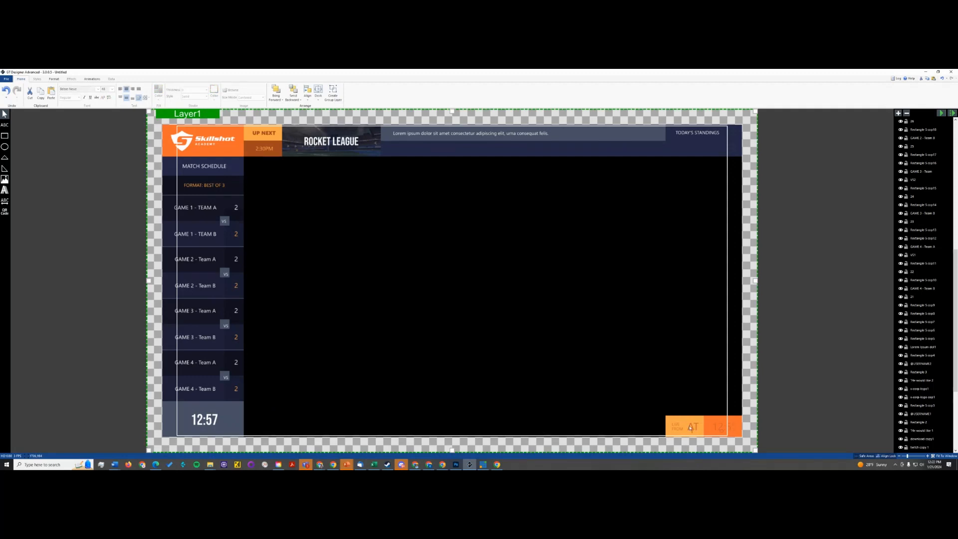
- Change the font of the ATL text in the lower orange bar to Bebas Neue and center it vertically
left_click(693, 428)
left_click(98, 89)
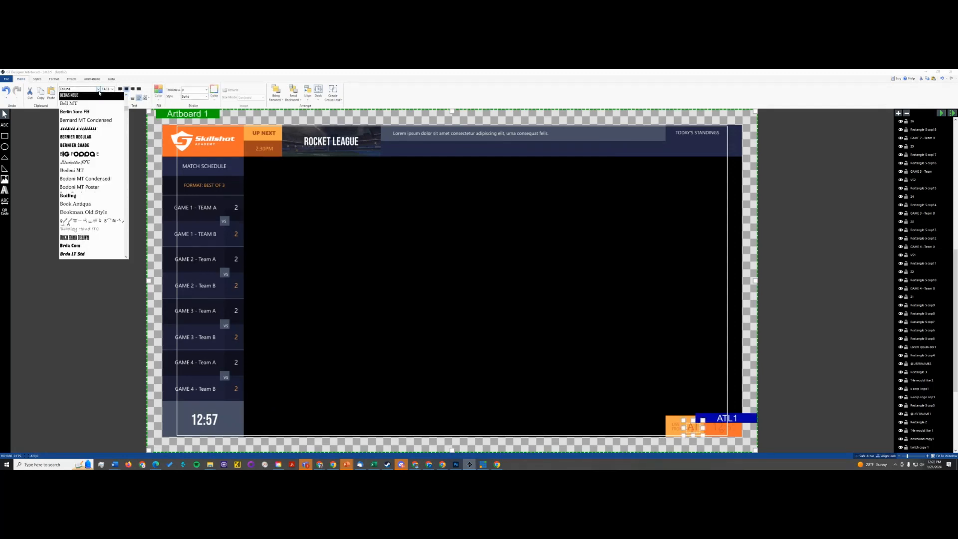
left_click(98, 89)
left_click(98, 90)
left_click(90, 103)
left_click(98, 90)
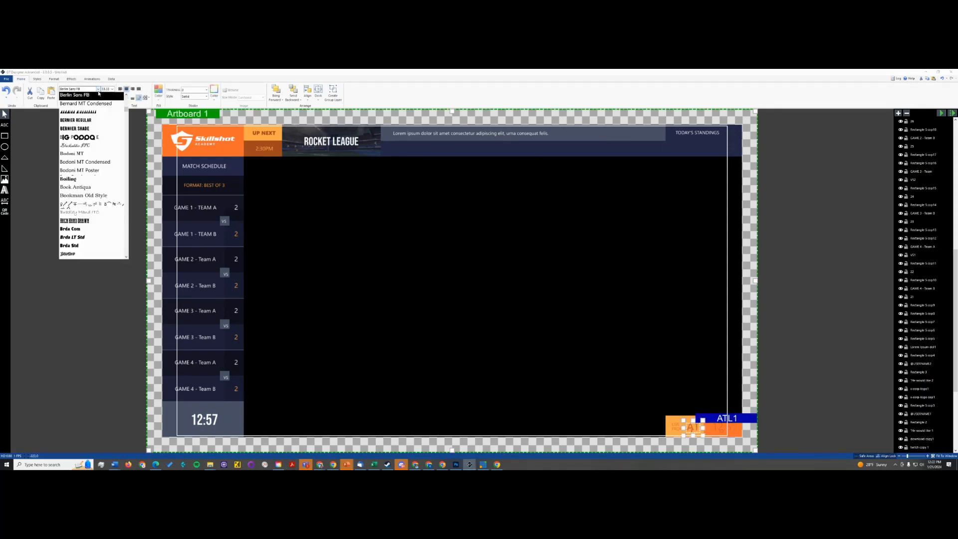
scroll(76, 101, "up", 1)
left_click(75, 96)
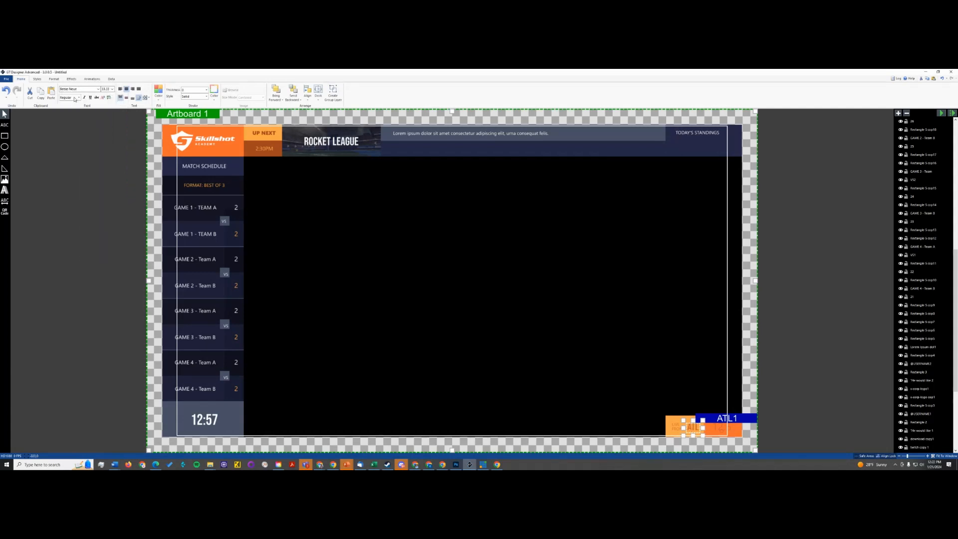
left_click(127, 98)
- Change the Montserrat font weight of the LIVE FROM text beside ATL in the lower orange bar
left_click(679, 427)
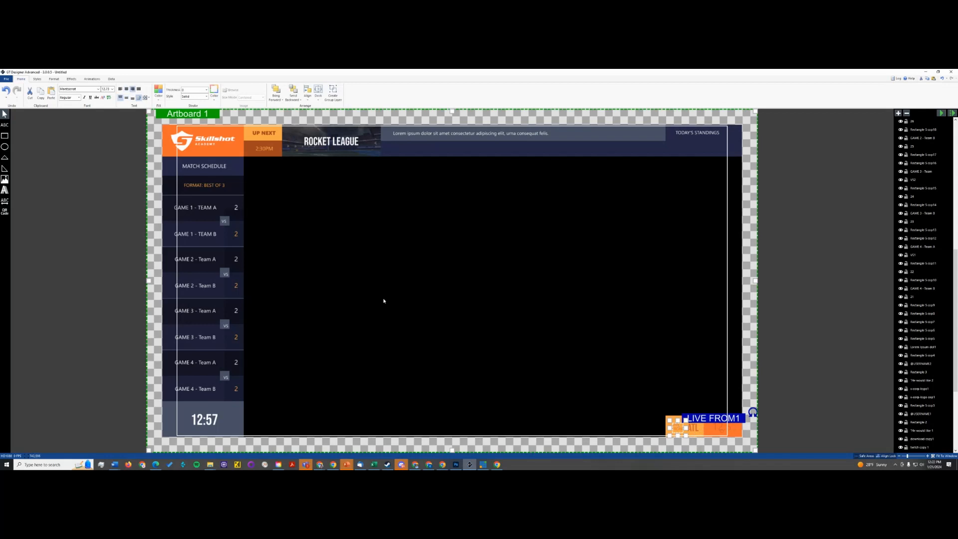
left_click(78, 97)
left_click(65, 135)
left_click(821, 314)
- Nudge the ATL text slightly upward within the lower orange bar
left_click(696, 426)
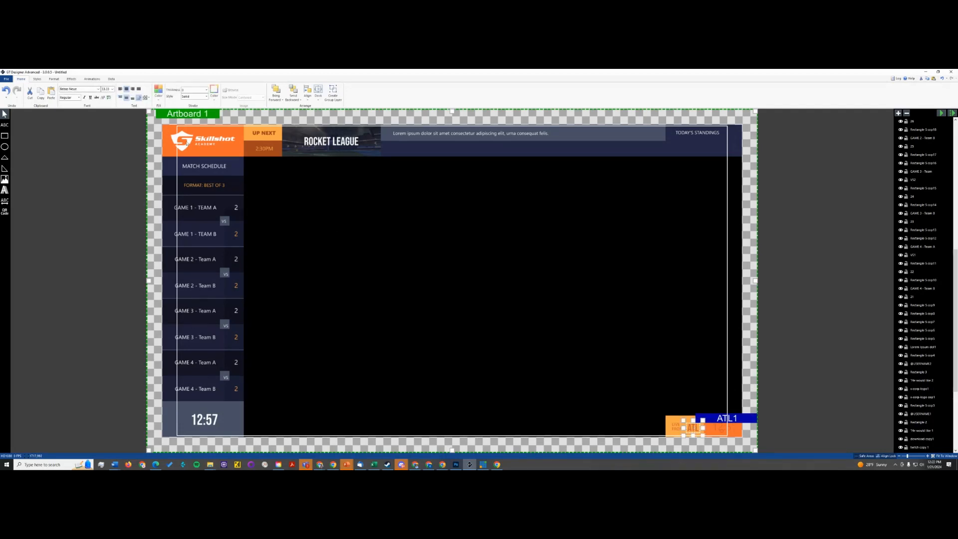
key("alt+space")
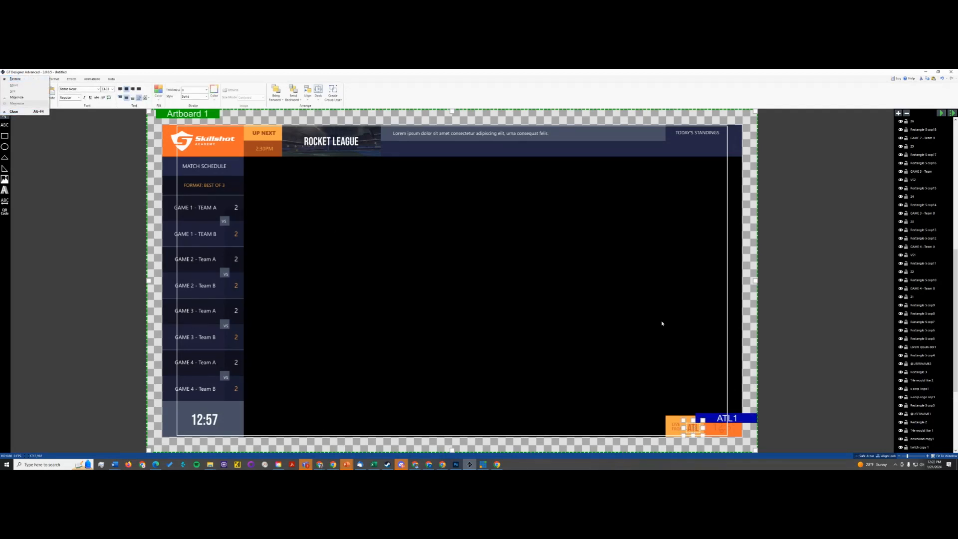
left_click(817, 360)
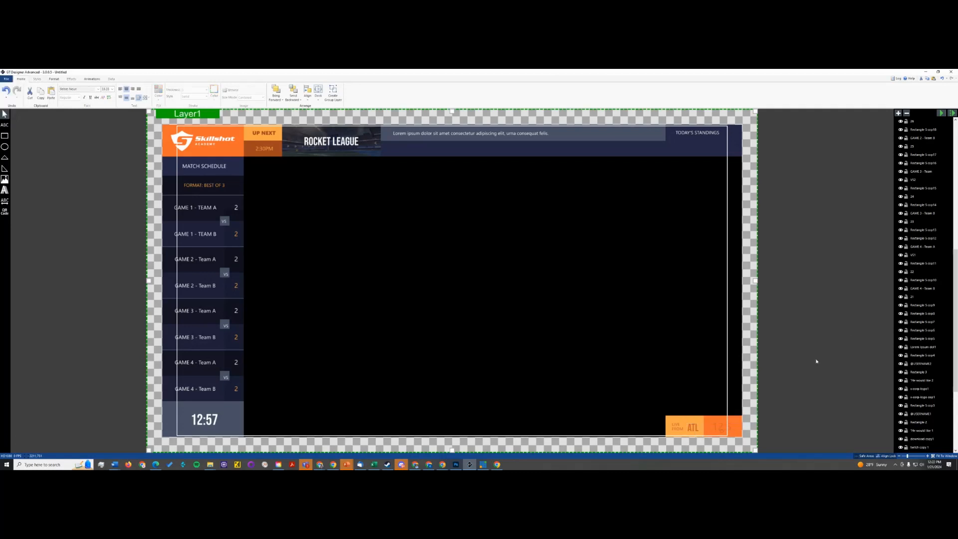
left_click(695, 431)
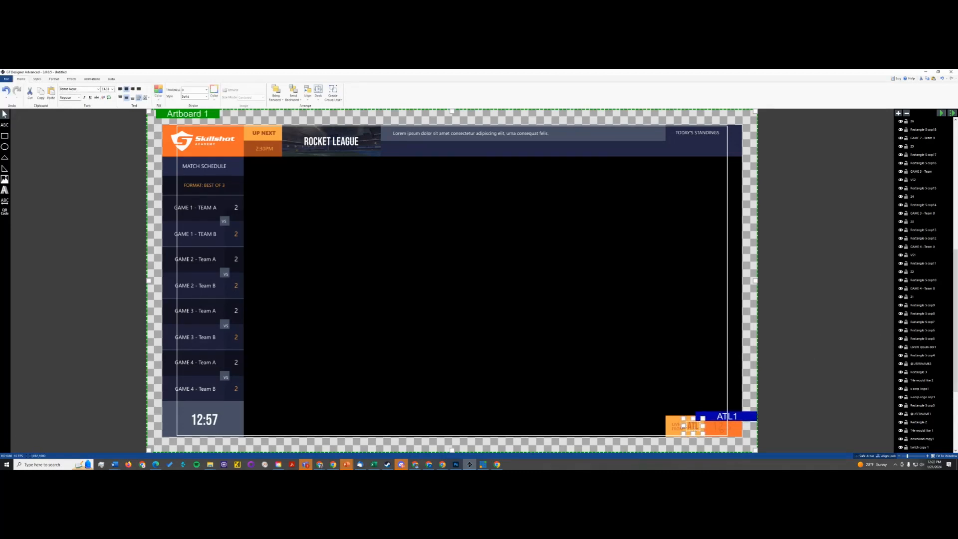
left_click(860, 349)
- Change the font of the clock text beside ATL in the lower orange bar to Bebas Neue
left_click(721, 426)
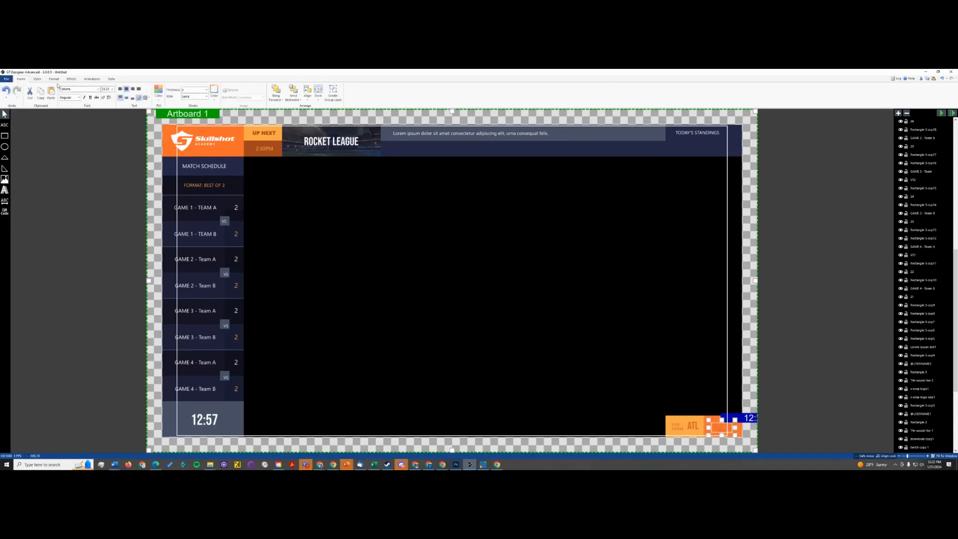
left_click(98, 89)
left_click(90, 97)
left_click(100, 91)
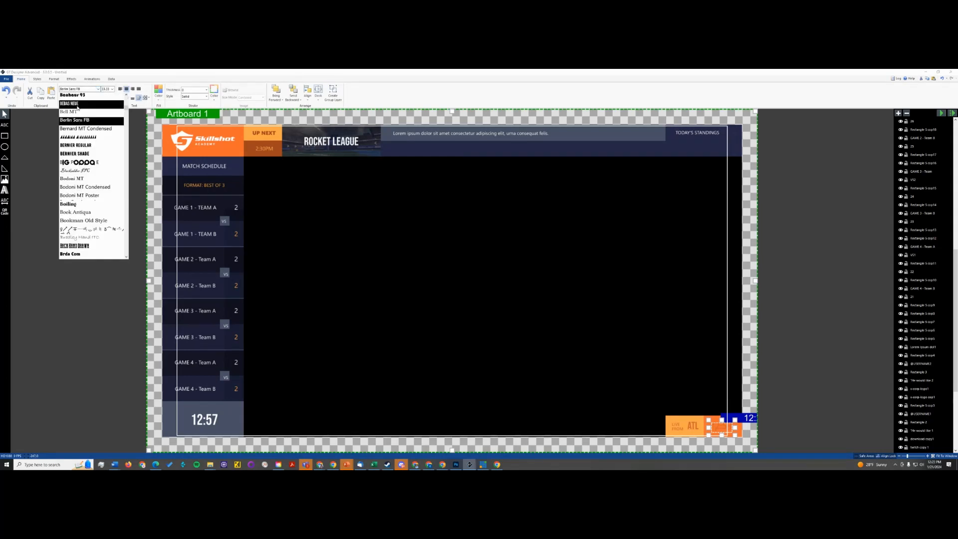
left_click(114, 128)
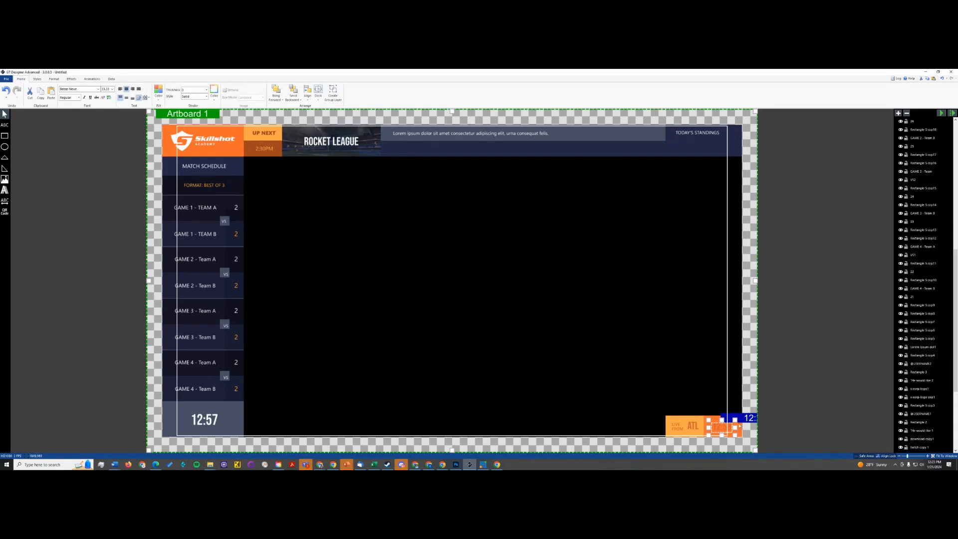
left_click(714, 439)
- Set the small Montserrat text at the end of the lower orange bar to the SemiBold style
left_click(731, 428)
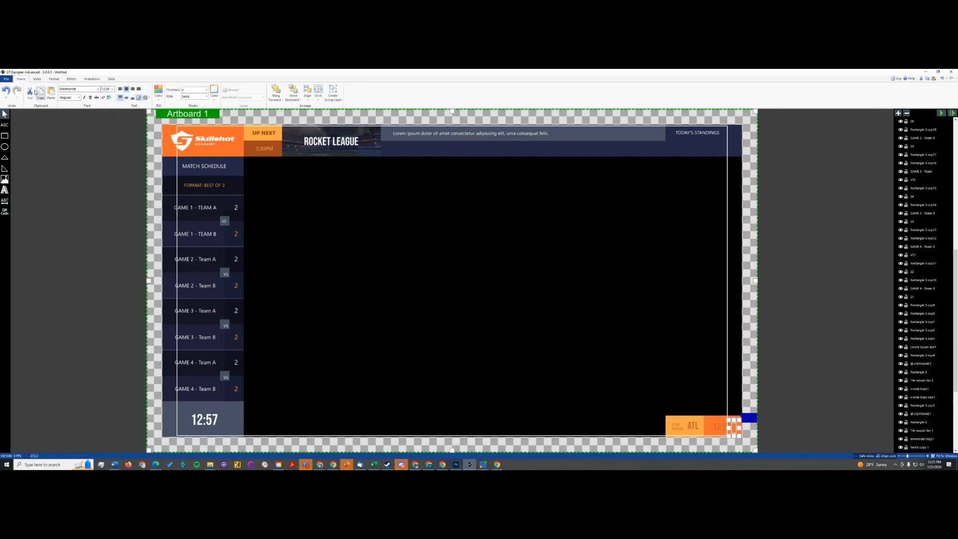
left_click(79, 97)
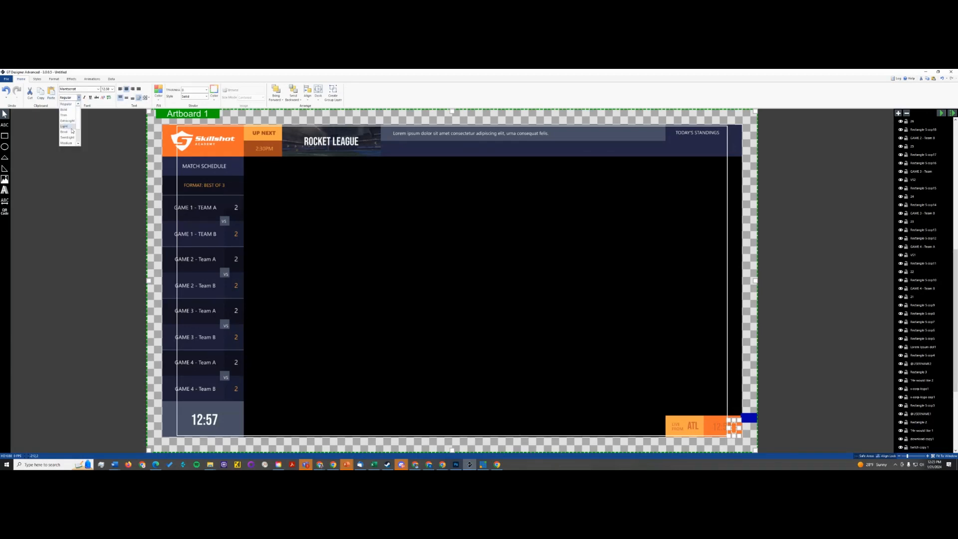
left_click(67, 132)
left_click(91, 143)
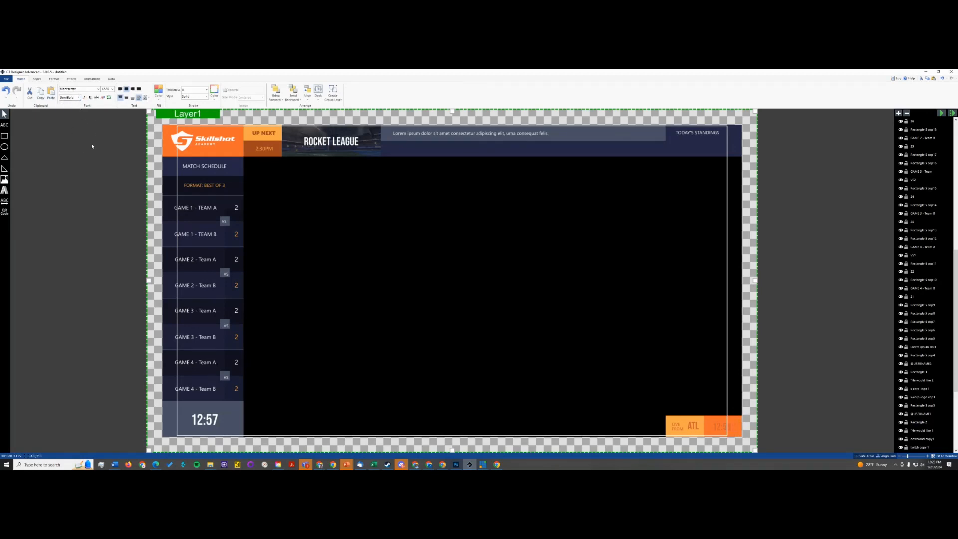
left_click(736, 428)
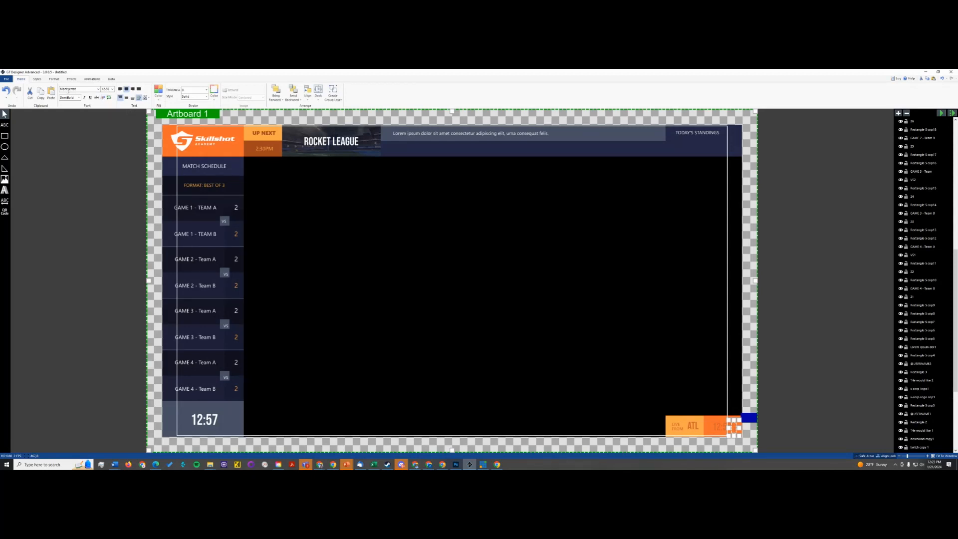
left_click(53, 79)
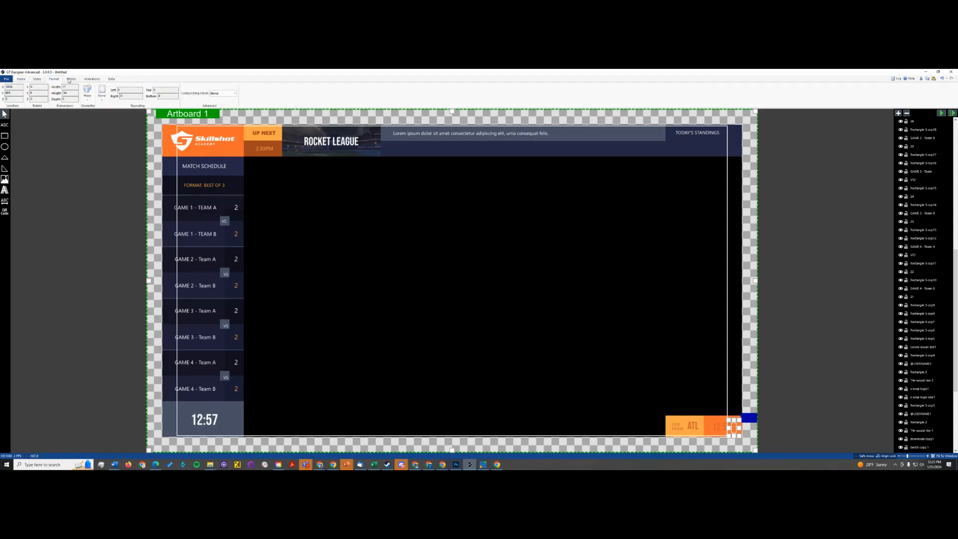
left_click(70, 79)
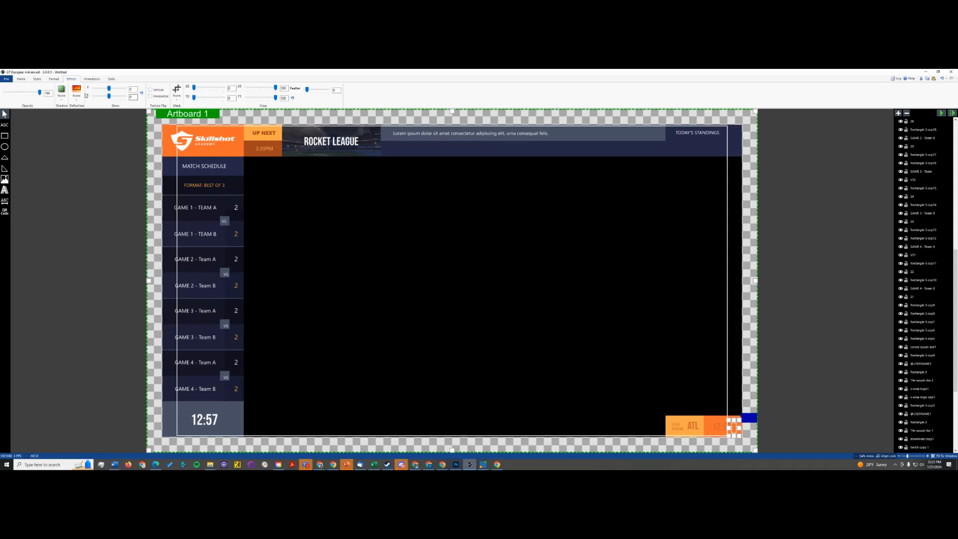
left_click(37, 79)
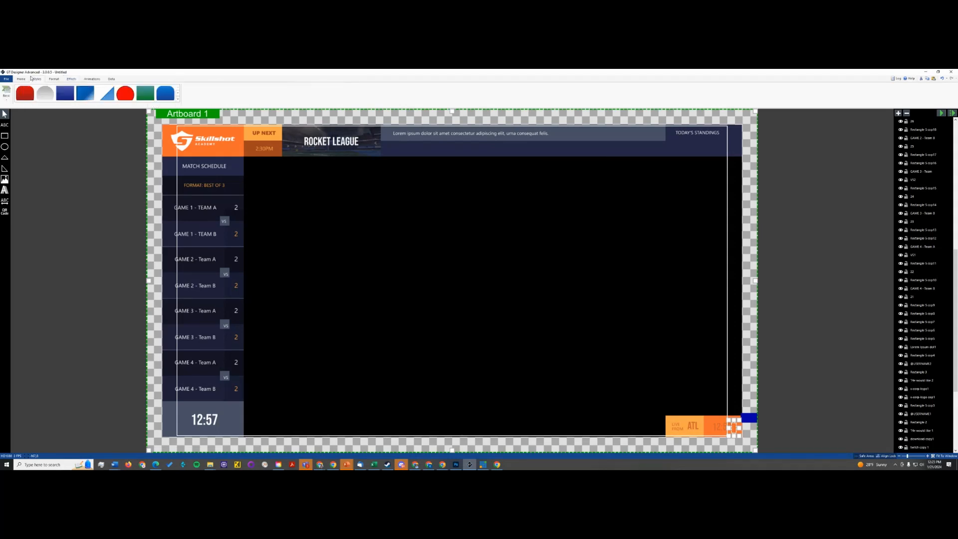
left_click(21, 79)
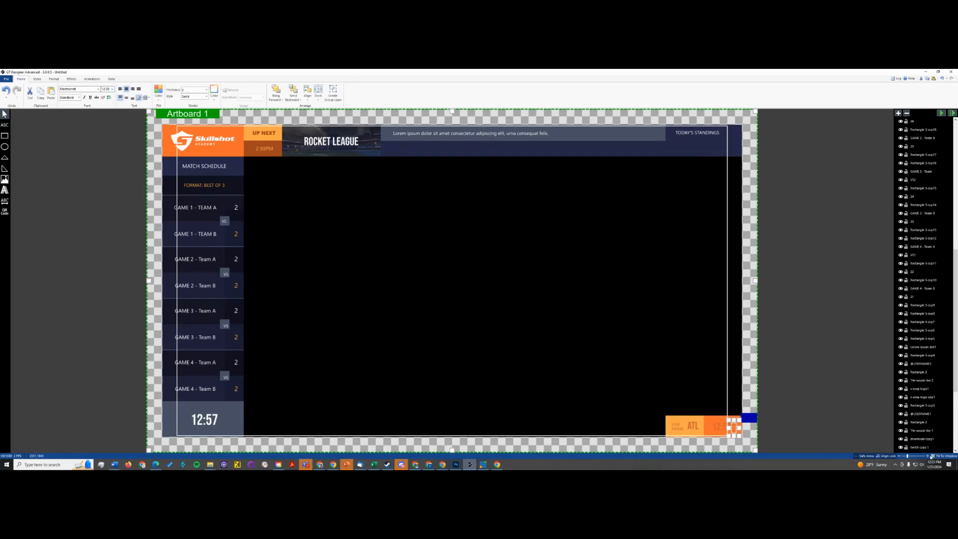
- Widen the text box of the small text after the clock in the lower orange bar toward the artboard's outer edge
left_click_drag(908, 456, 910, 456)
scroll(635, 361, "down", 3)
scroll(634, 362, "down", 1)
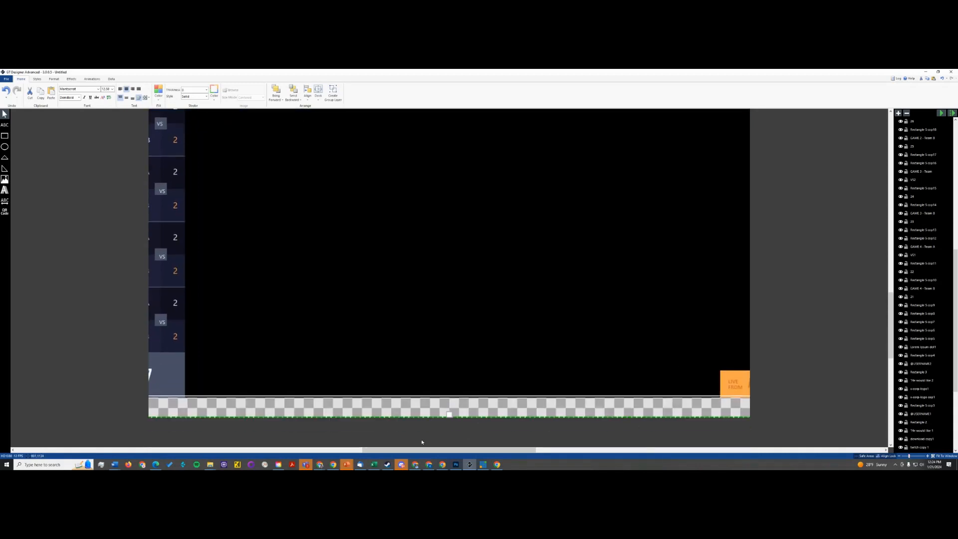
left_click_drag(364, 450, 487, 450)
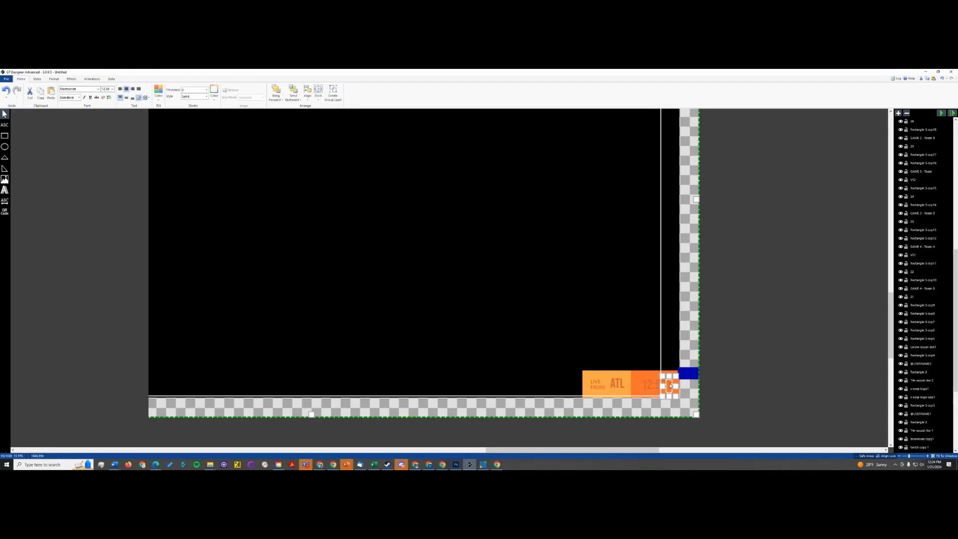
left_click_drag(677, 385, 684, 386)
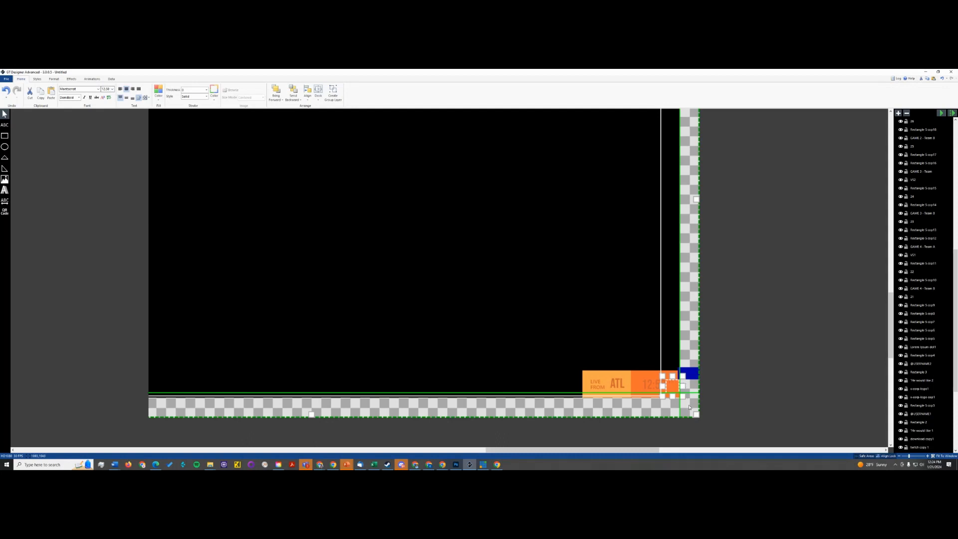
- Move the small text after the orange bar's clock slightly left and down toward the bar's lower edge
left_click_drag(675, 386, 674, 390)
left_click(106, 225)
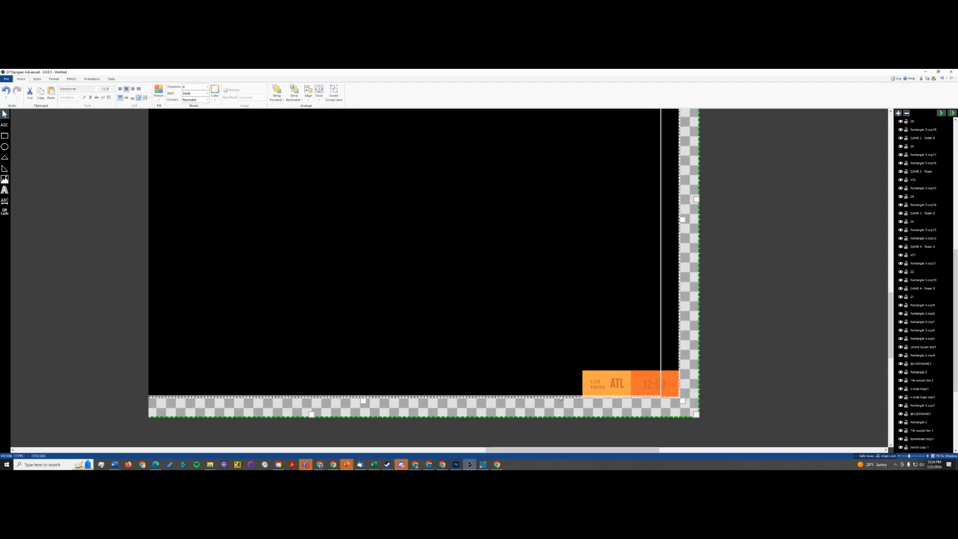
left_click(673, 389)
key("Down")
key("Down")
key("Down")
key("Down")
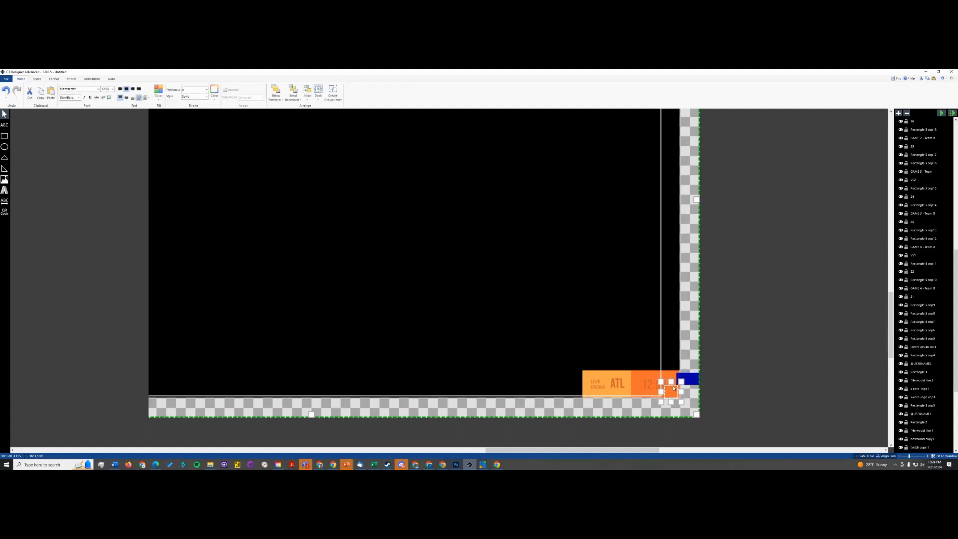
left_click(746, 334)
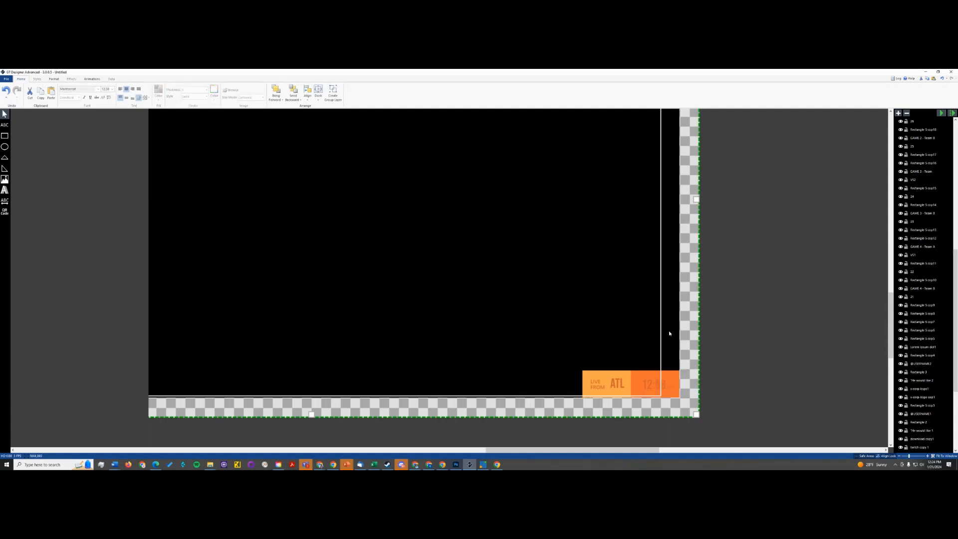
left_click(674, 398)
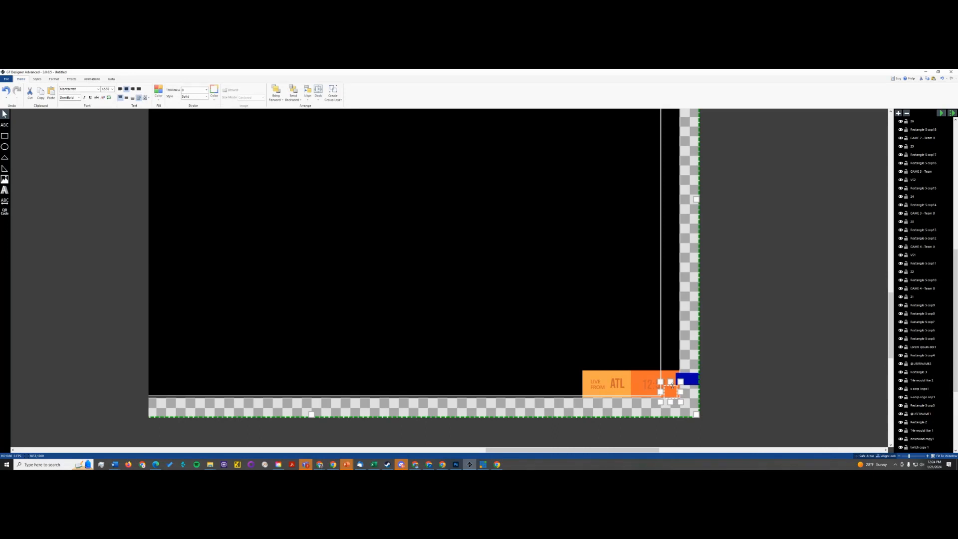
left_click(774, 324)
left_click(651, 388)
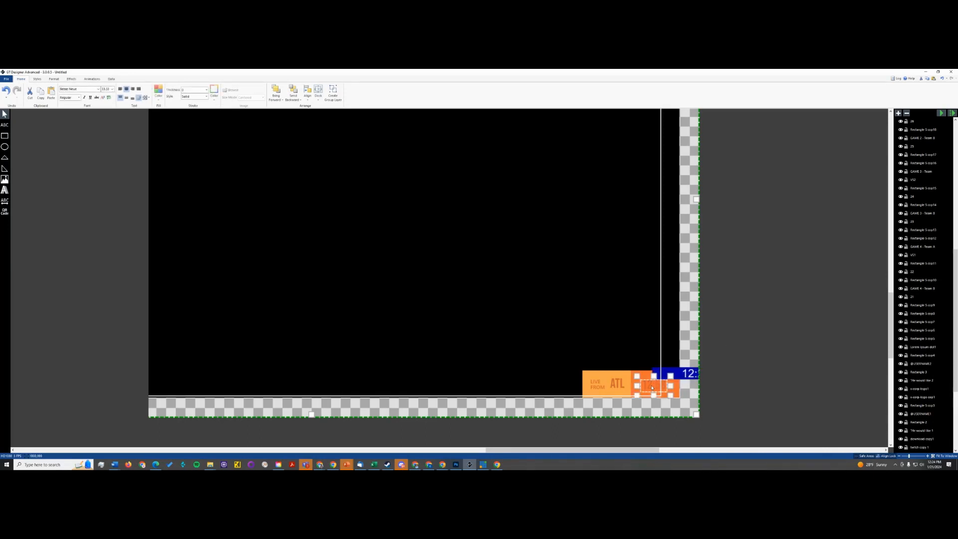
left_click(619, 384)
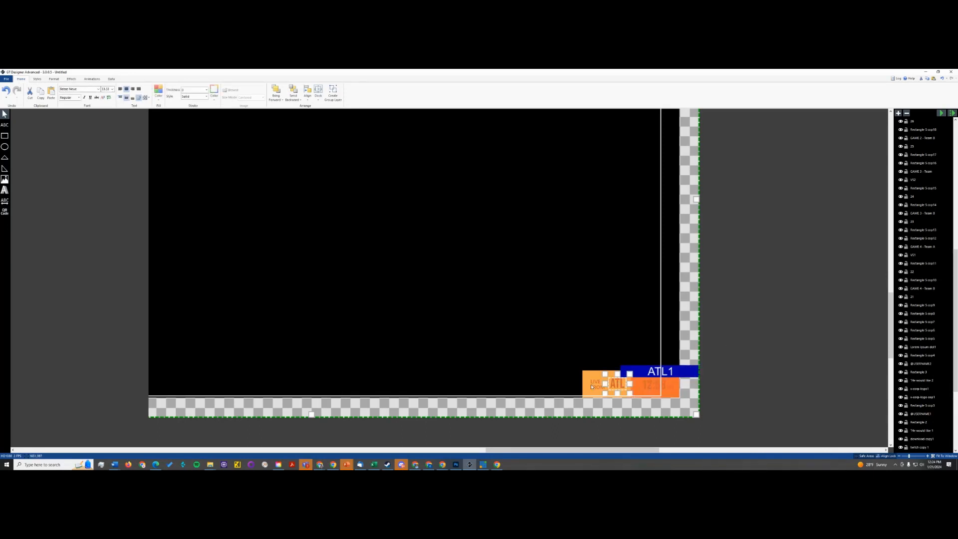
- Examine the whole overlay layout and its layer list from the first entry
left_click(796, 337)
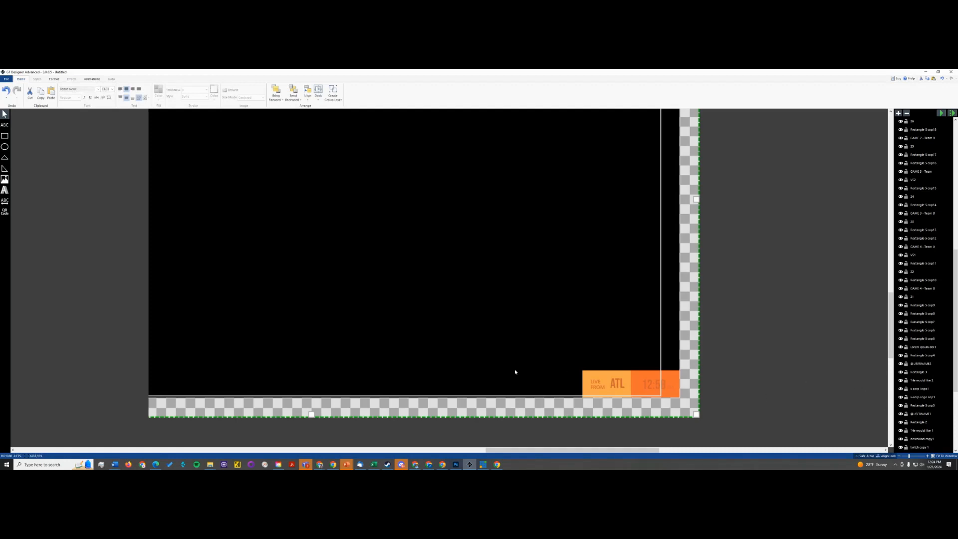
left_click(900, 456)
left_click(899, 457)
left_click(900, 456)
left_click(900, 456)
left_click(900, 456)
left_click(900, 457)
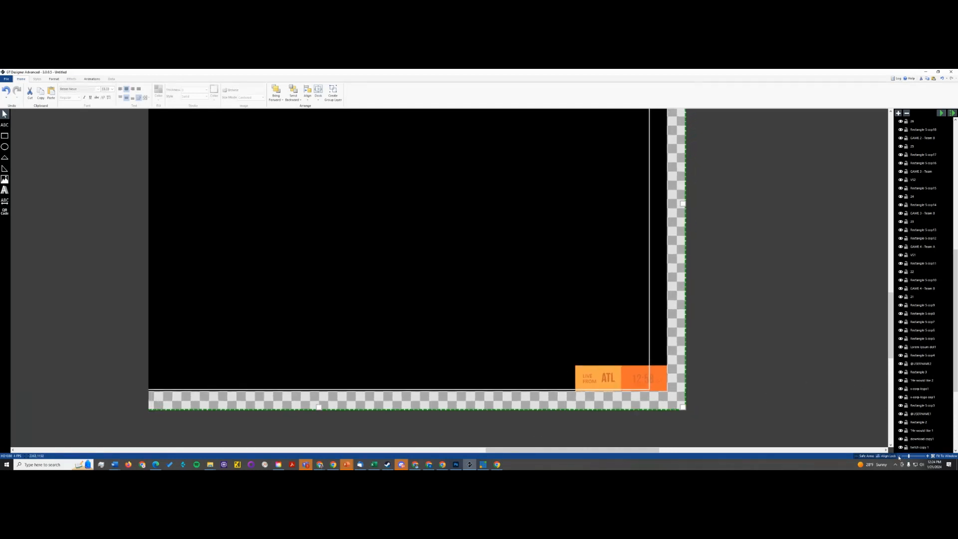
left_click(899, 456)
left_click(900, 456)
left_click(900, 457)
left_click(900, 456)
left_click(900, 456)
left_click(900, 457)
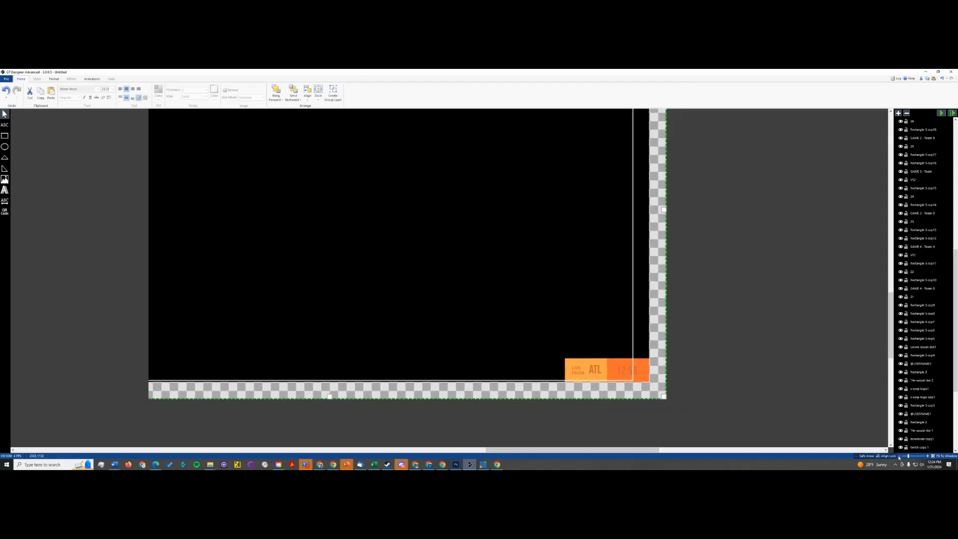
left_click(899, 456)
left_click(900, 456)
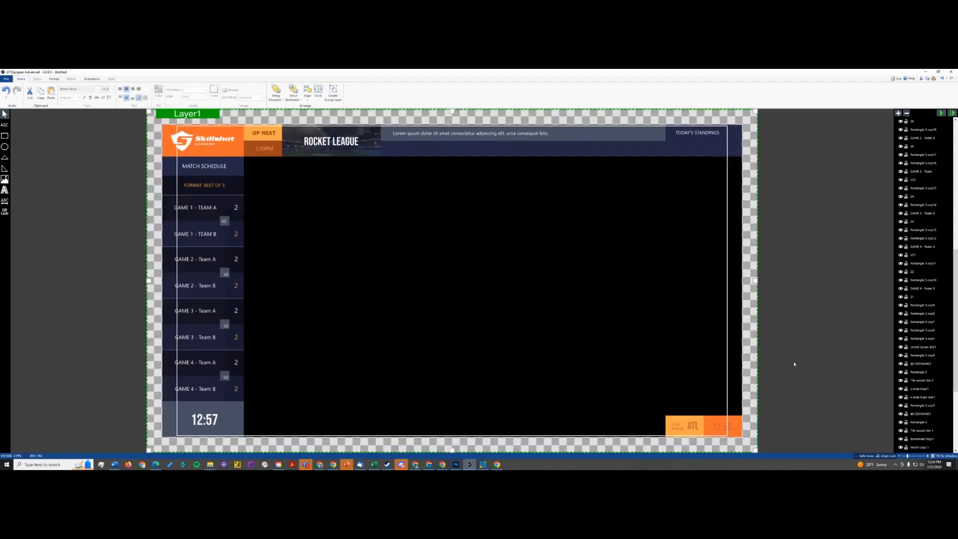
scroll(932, 241, "up", 10)
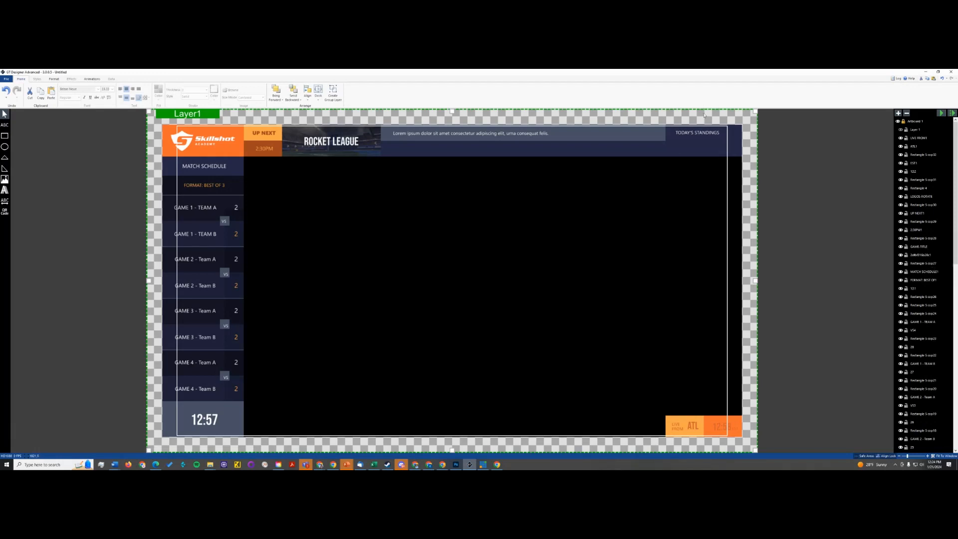
- Select the TODAY'S STANDINGS text in the header and extend its text box down to the header's lower edge
left_click(696, 134)
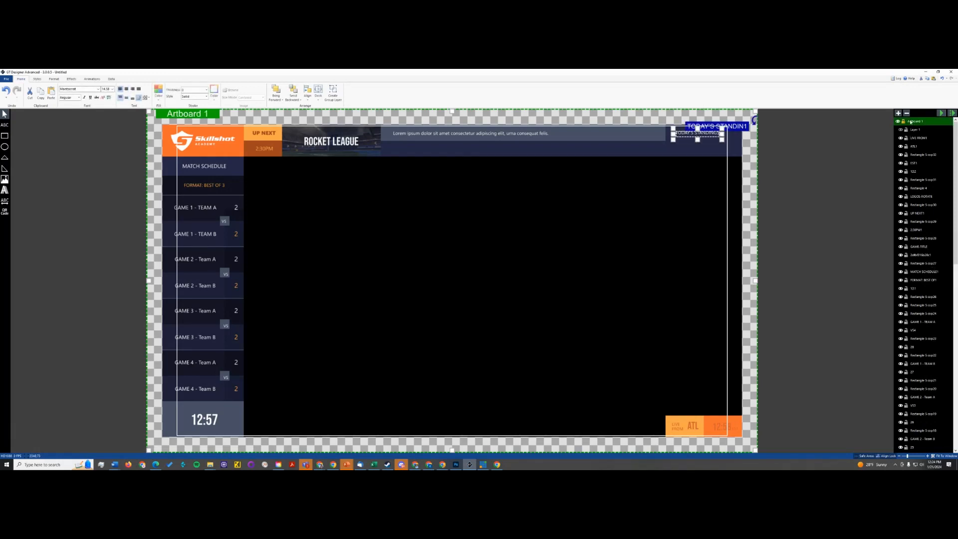
scroll(924, 249, "down", 10)
left_click(924, 331)
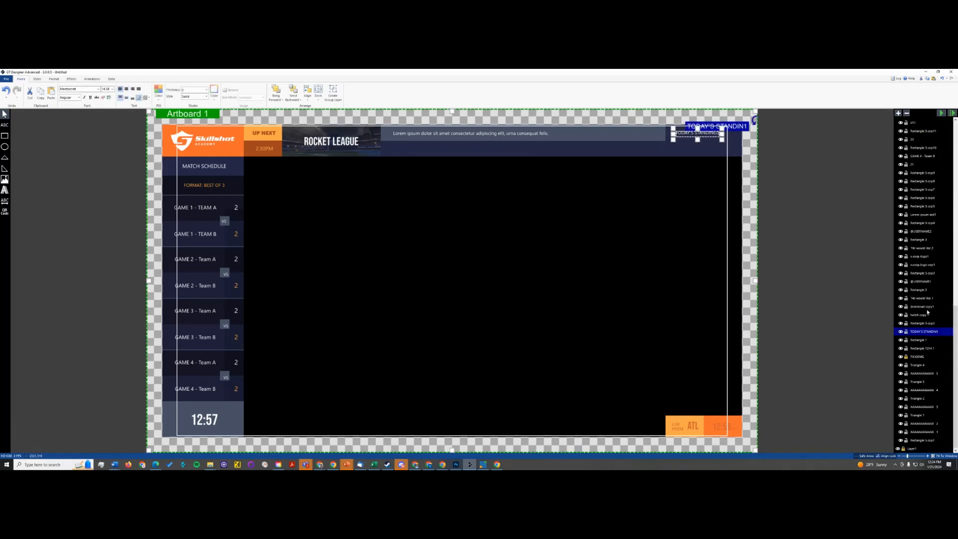
double_click(925, 333)
key("Return")
left_click(126, 98)
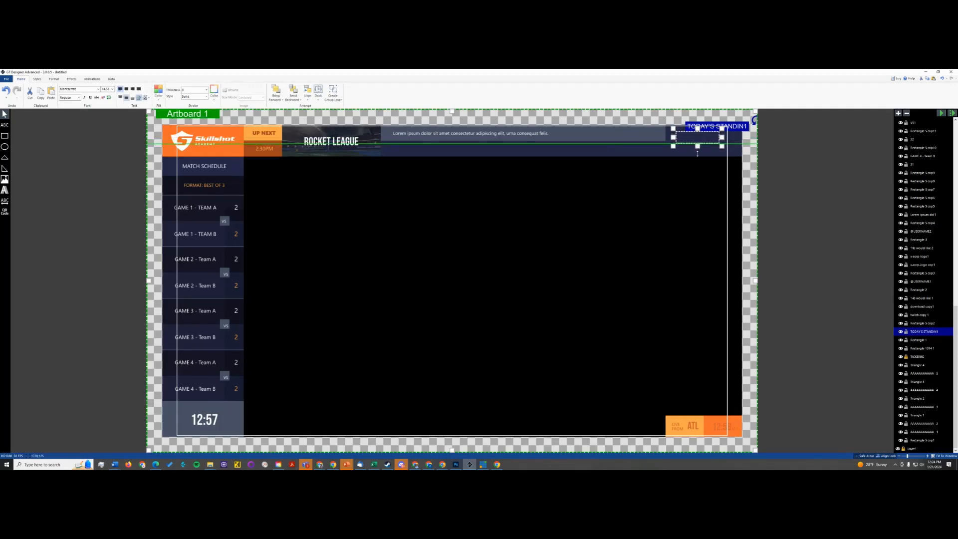
mouse_move(698, 140)
left_mouse_down()
mouse_move(698, 202)
mouse_move(697, 155)
left_mouse_up()
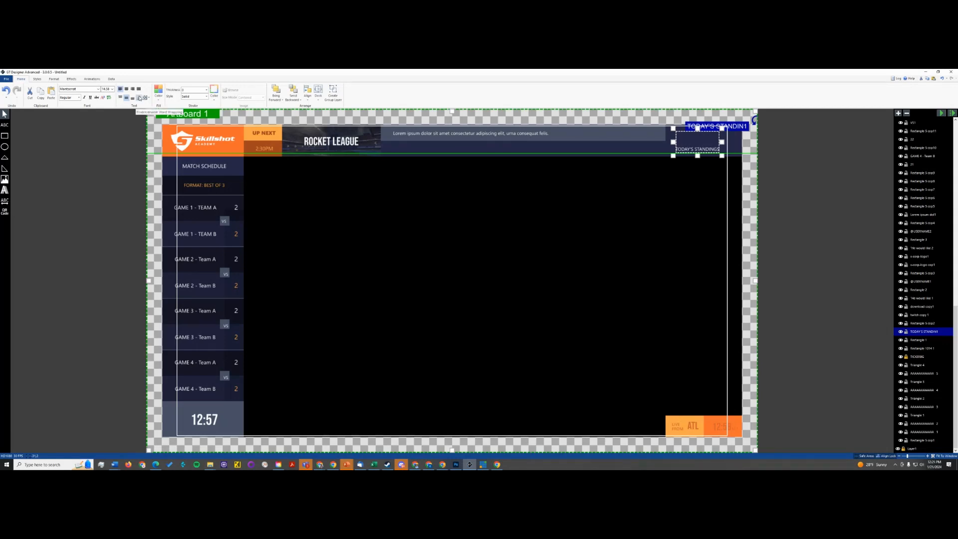
- Try aligning the TODAY'S STANDINGS text to the top of its box and extend the box slightly downward
double_click(684, 150)
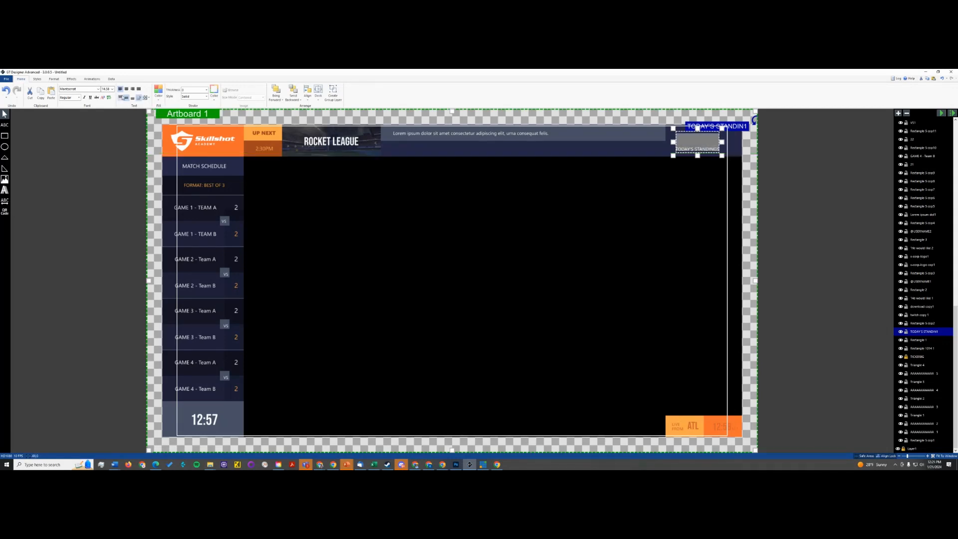
left_click(125, 98)
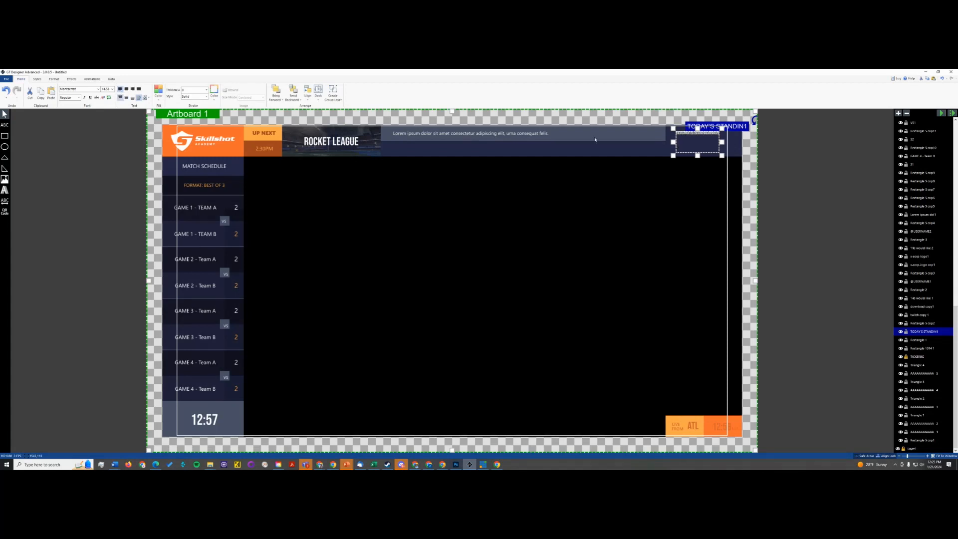
left_click(120, 98)
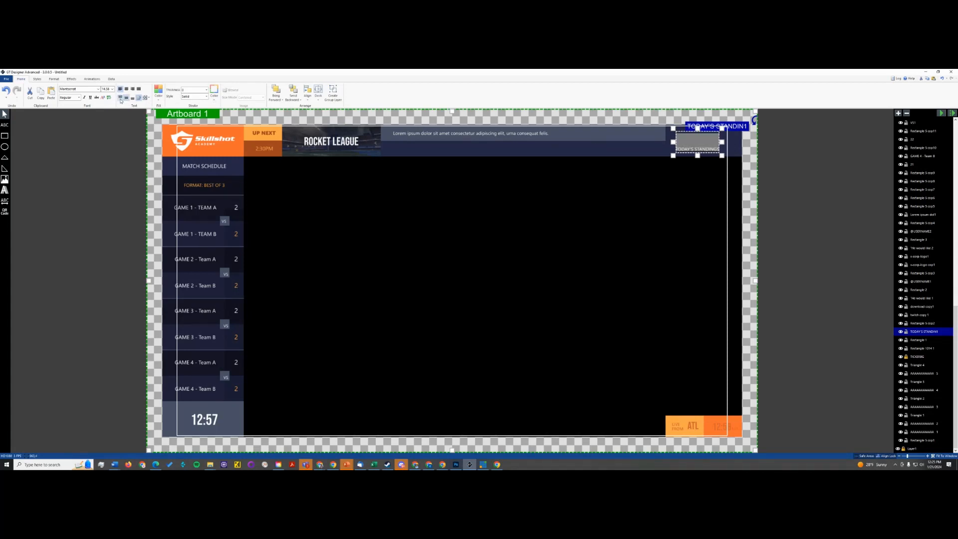
left_click(126, 98)
left_click_drag(698, 155, 698, 158)
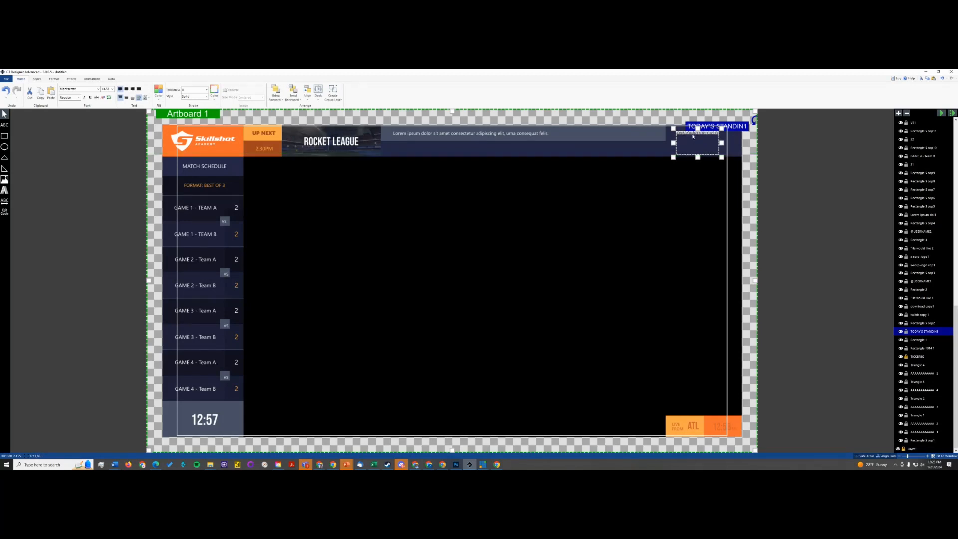
- Try TEST as the standings heading's text, and retype it as TODAY'S STANDINGS
type("TEST")
key("BackSpace")
key("BackSpace")
key("BackSpace")
key("BackSpace")
type("TODAY'S STANDINGS")
left_click(149, 98)
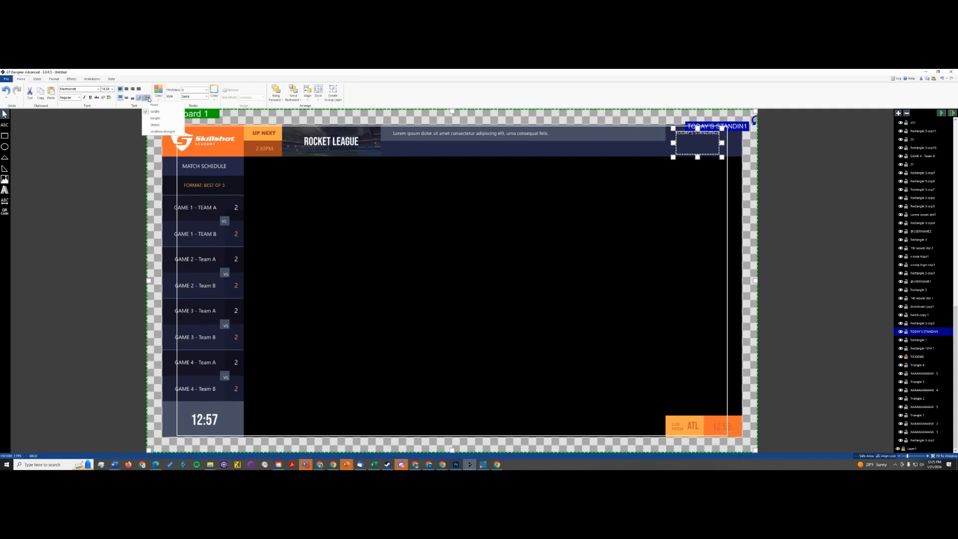
left_click(149, 99)
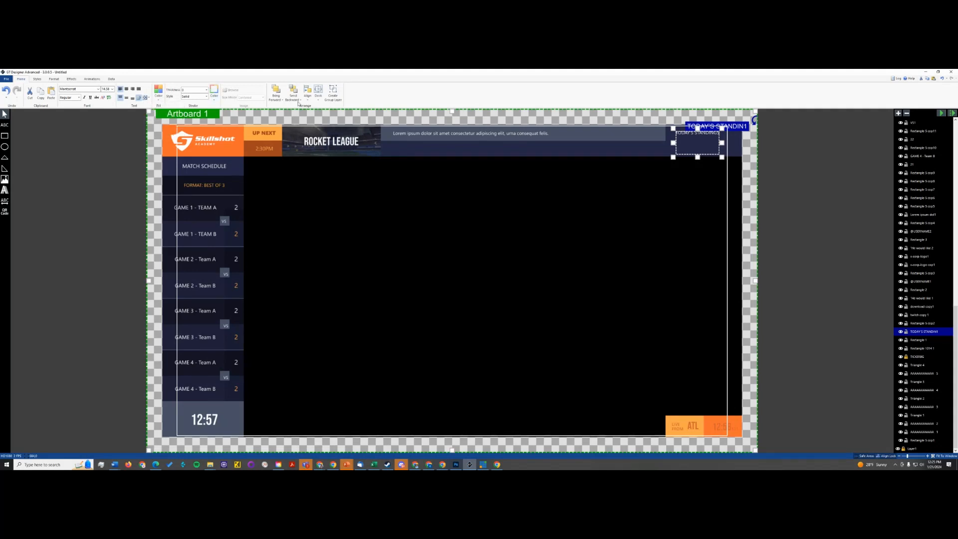
- Shift the TODAY'S STANDINGS text slightly down and align it to the bottom of its adjusted text box
left_click(847, 133)
left_click(690, 135)
left_click_drag(690, 135, 687, 138)
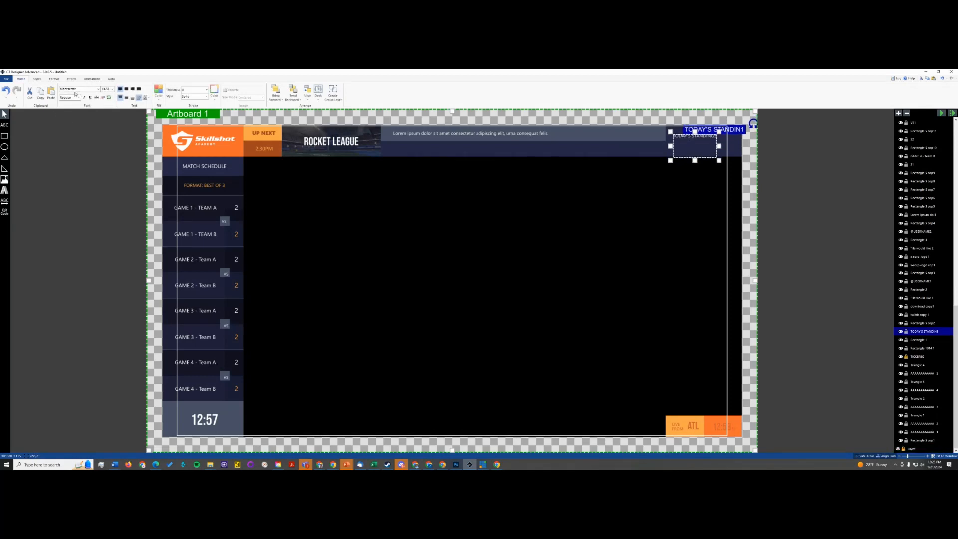
left_click(132, 98)
mouse_move(695, 161)
left_mouse_down()
mouse_move(694, 233)
mouse_move(694, 138)
mouse_move(709, 133)
mouse_move(704, 144)
left_mouse_up()
left_click(767, 150)
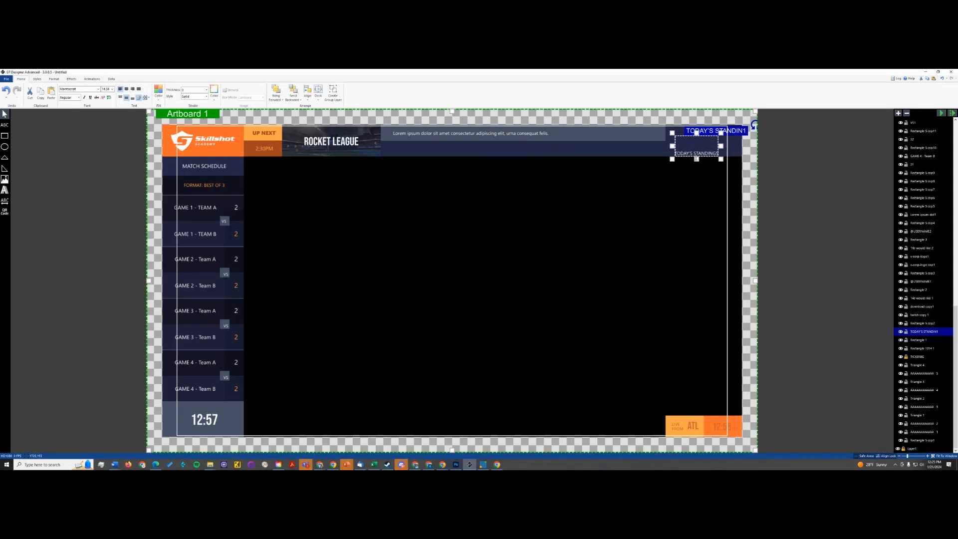
left_click(138, 98)
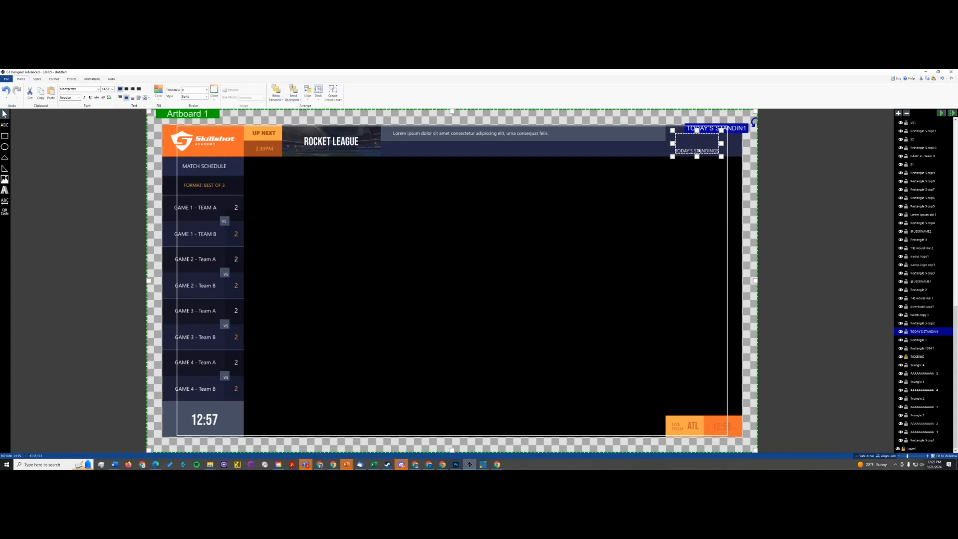
- Move the TODAY'S STANDINGS text up level with the ticker text in the header and nudge it slightly right
left_click_drag(699, 151, 699, 138)
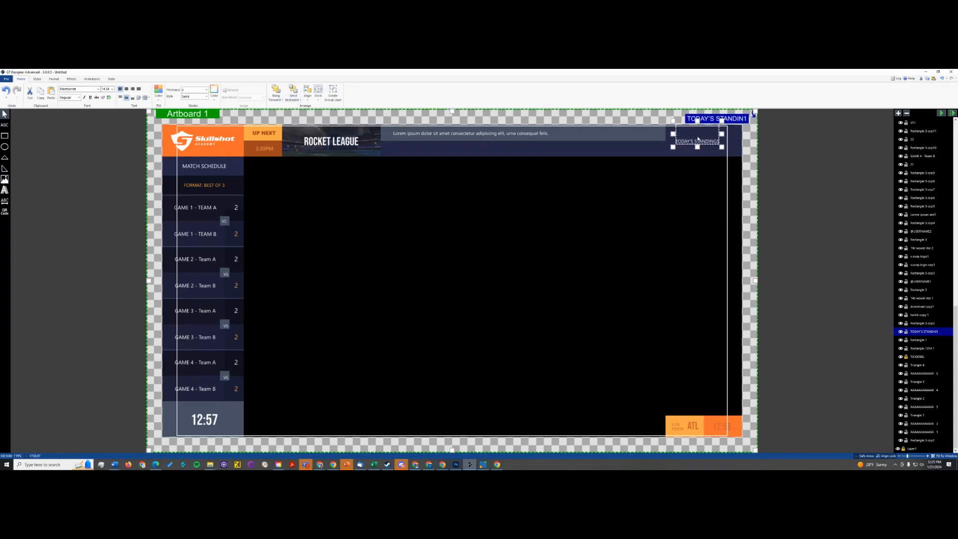
key("Up")
key("Up")
key("Up")
key("Up")
key("Up")
key("Up")
key("Up")
key("Up")
key("Up")
key("Up")
key("Up")
key("Up")
key("Up")
key("Up")
key("Up")
key("Up")
key("Up")
key("Up")
key("Up")
key("Up")
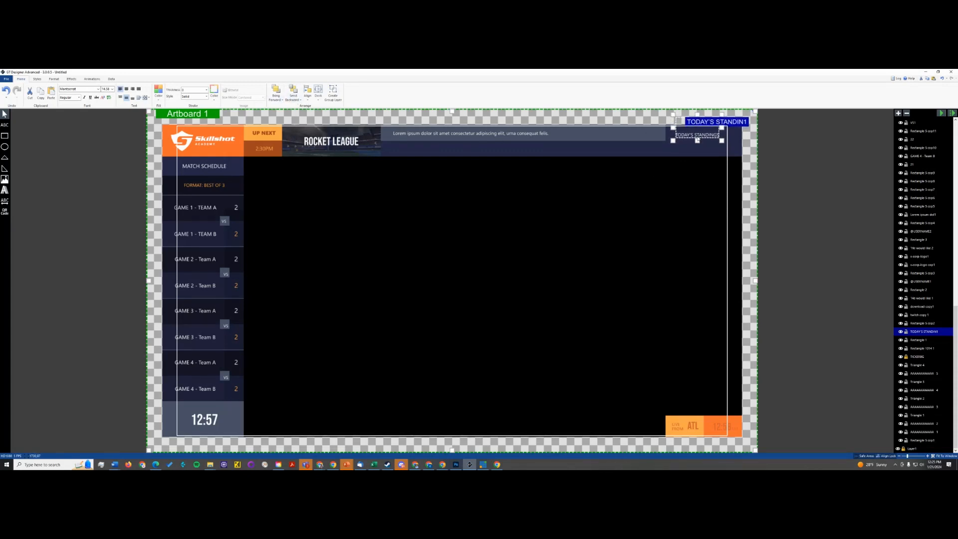
key("Up")
key("Up")
key("Up")
key("Up")
key("Up")
key("Up")
key("Up")
key("Right")
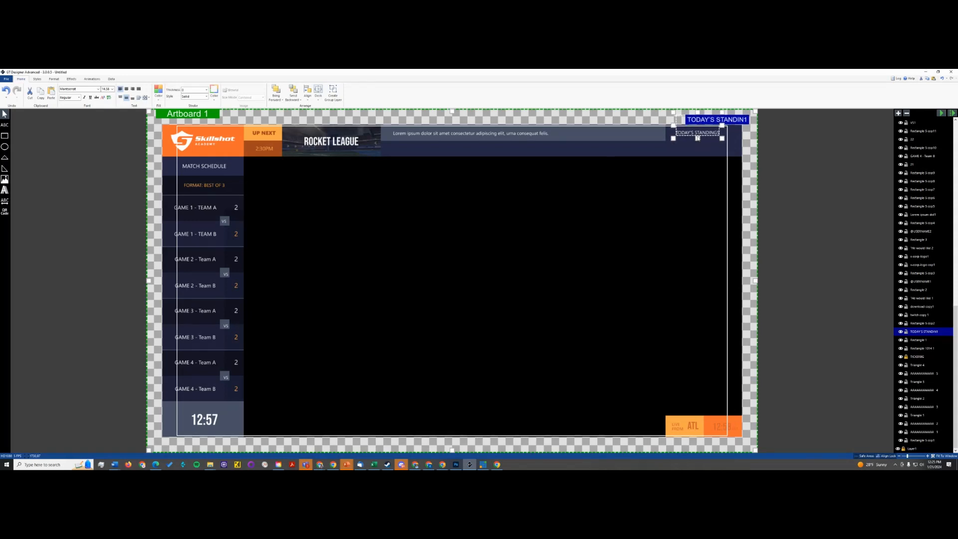
key("Right")
left_click(840, 163)
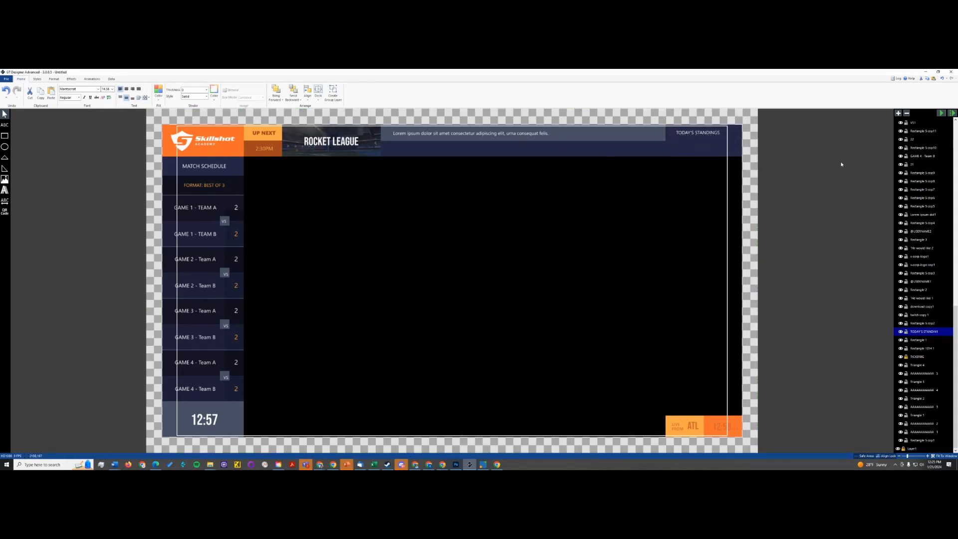
left_click(700, 134)
key("Down")
key("Down")
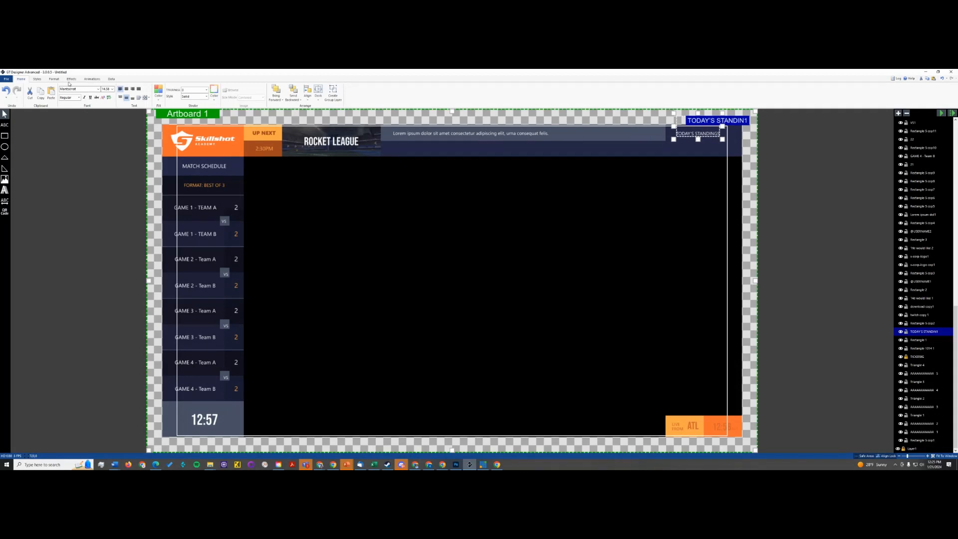
- Set the TODAY'S STANDINGS font weight to Black and widen its box to fit the full heading
left_click(78, 97)
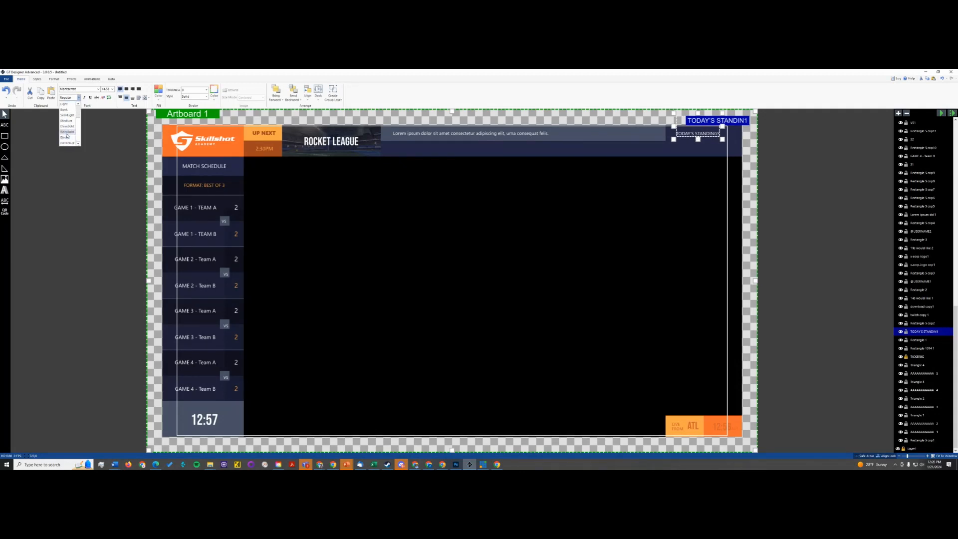
left_click(68, 137)
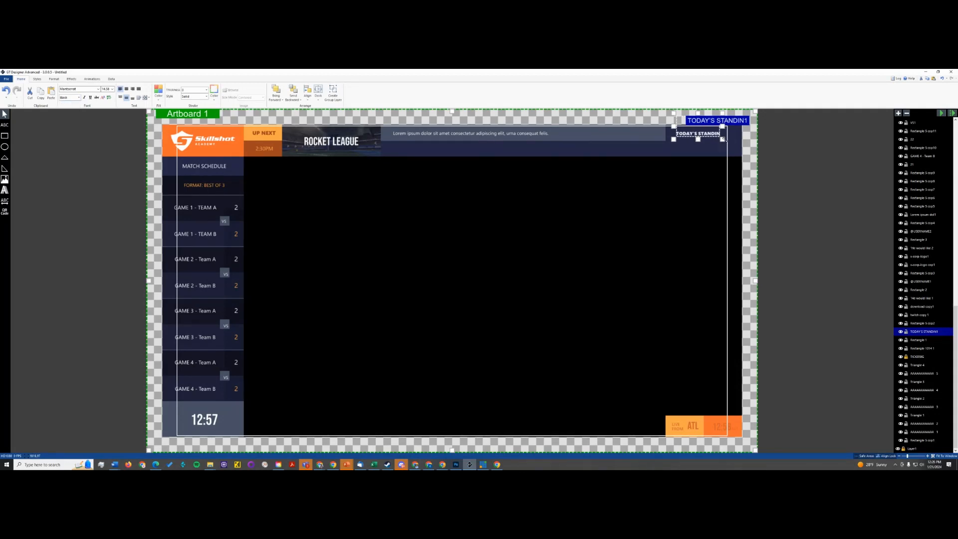
left_click(674, 141)
left_click(674, 139)
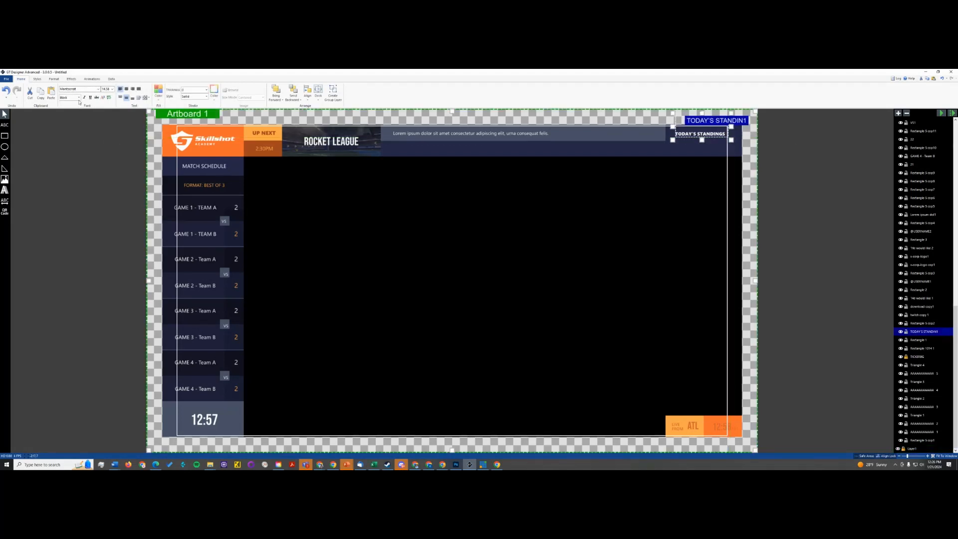
- Give the TODAY'S STANDINGS heading a lighter font weight and shift it slightly right within the header
left_click(79, 98)
left_click(105, 208)
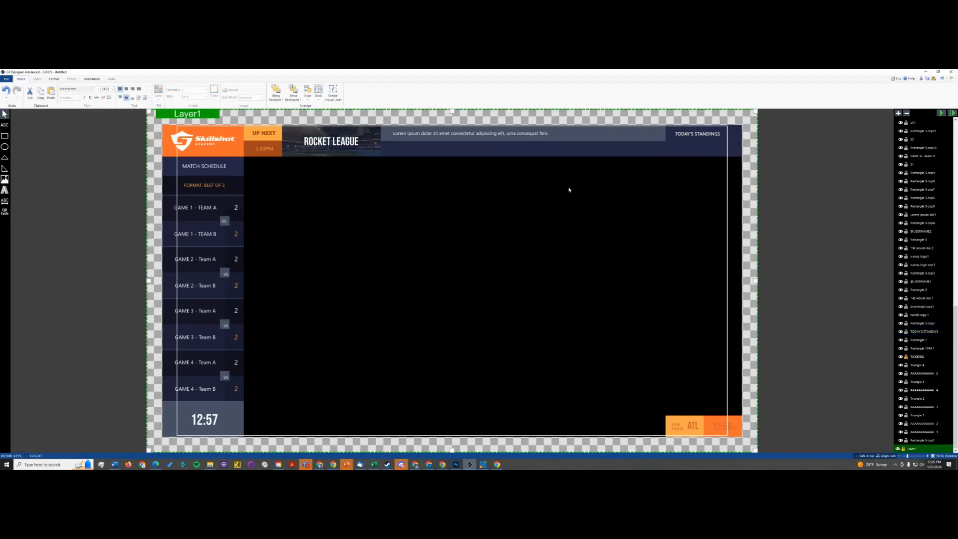
left_click(718, 139)
left_click_drag(707, 135, 704, 137)
left_click(788, 140)
left_click(813, 169)
- Select the Rectangle 5 cop2 layer behind the ticker text and look at its data options
left_click(929, 330)
left_click(928, 324)
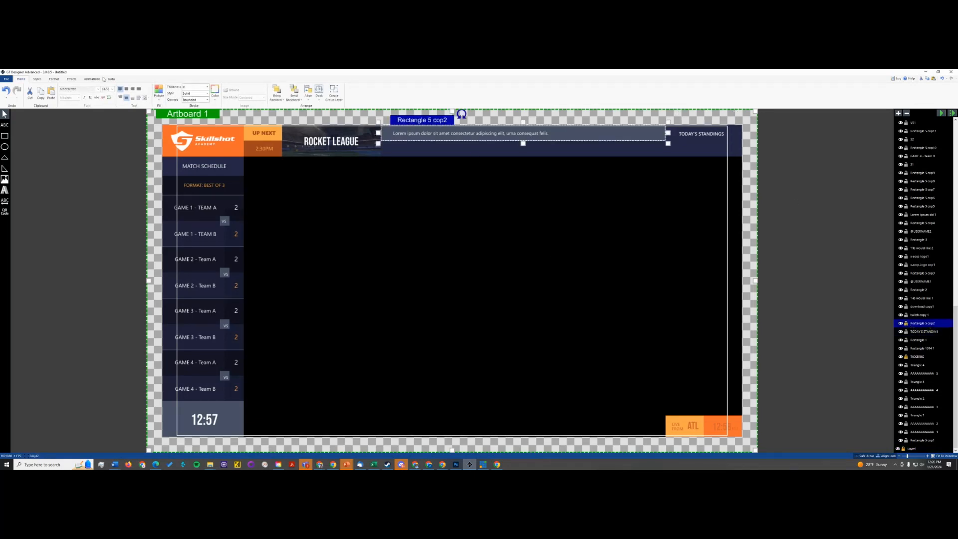
left_click(104, 79)
left_click(561, 184)
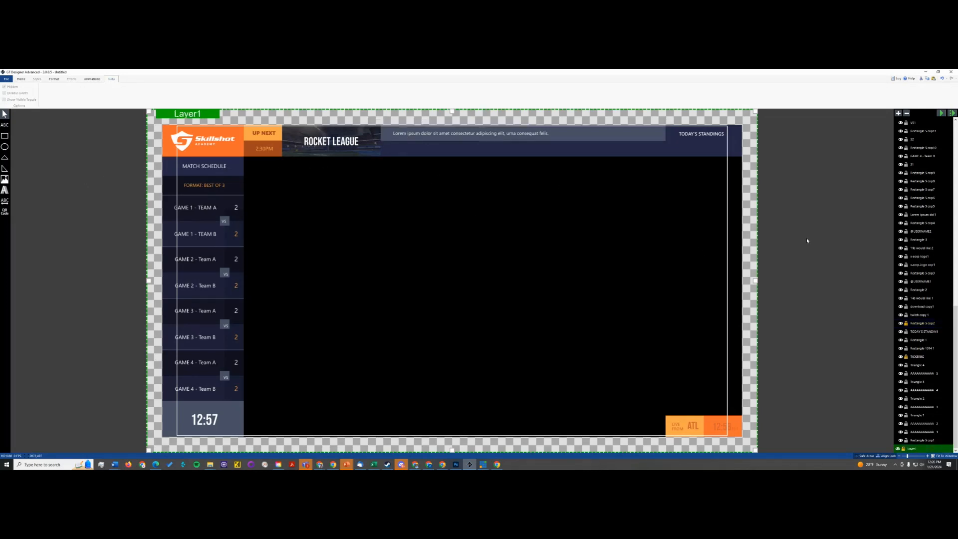
- Save the title as LBAR-VMIX in the building folder
left_click(6, 80)
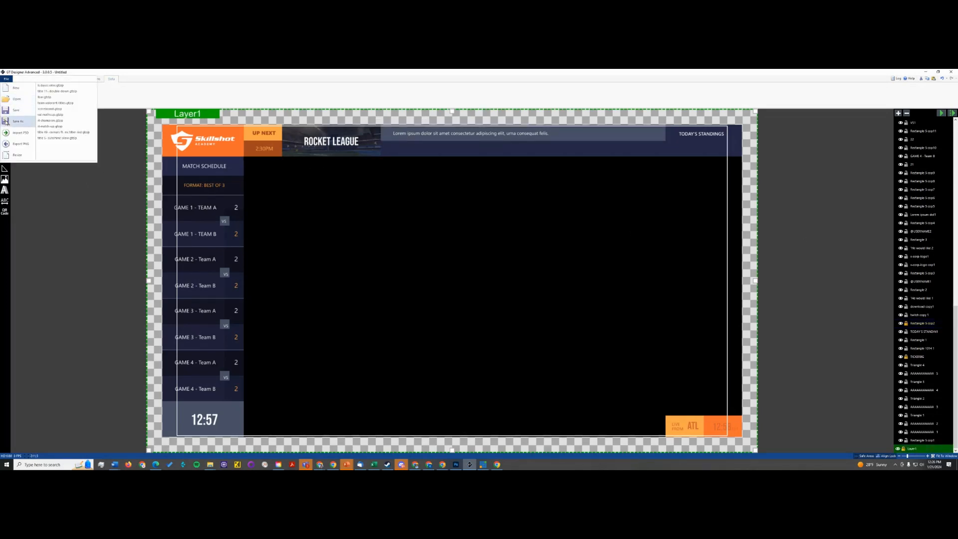
left_click(13, 122)
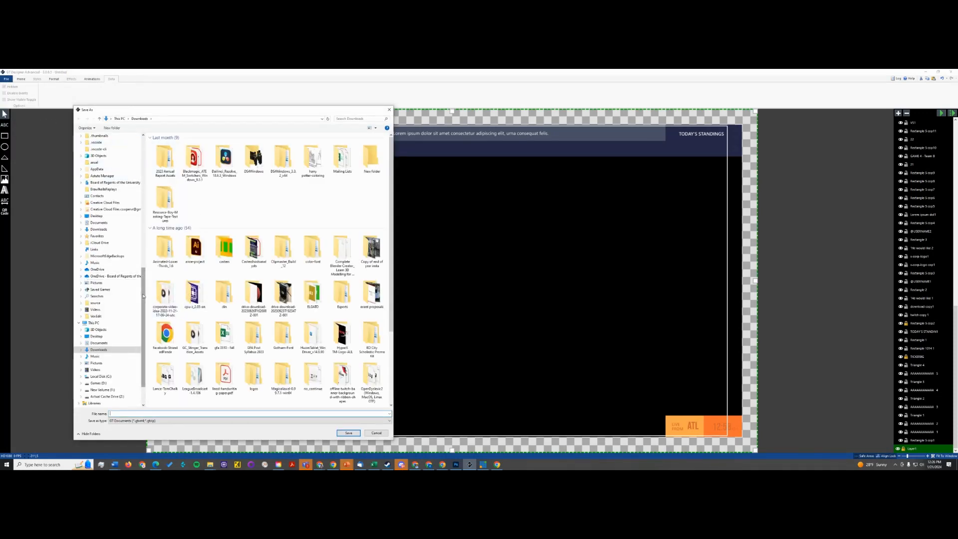
scroll(105, 175, "up", 15)
left_click(100, 152)
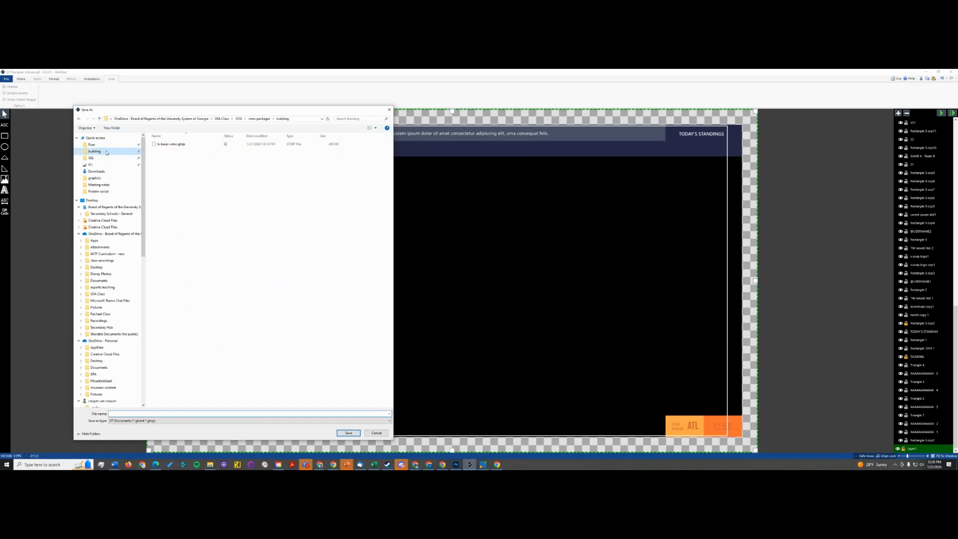
left_click(144, 414)
type("LBAR-VMIX")
key("Return")
- Switch to vMix and move its window over the middle of the overlay canvas
key("alt+Tab")
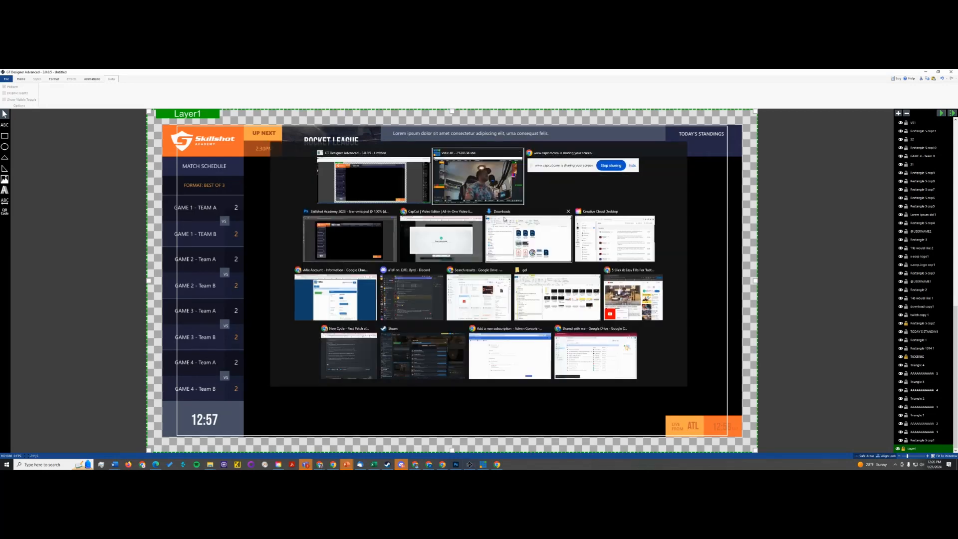
left_click(453, 180)
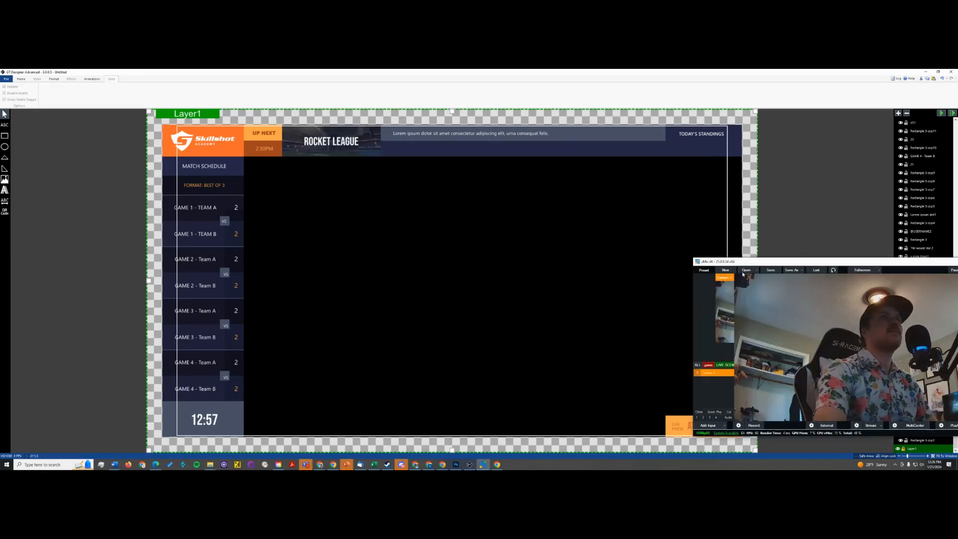
left_click_drag(794, 261, 416, 169)
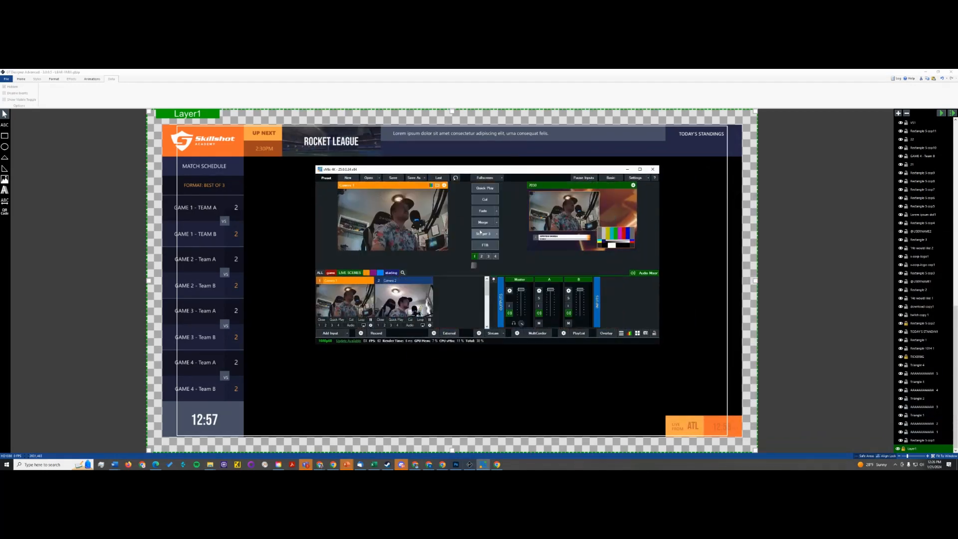
- Enlarge the vMix window and add the LBAR-VMIX title from the building folder as a new title input, previewing it
left_click_drag(660, 345, 888, 440)
left_click_drag(574, 169, 342, 118)
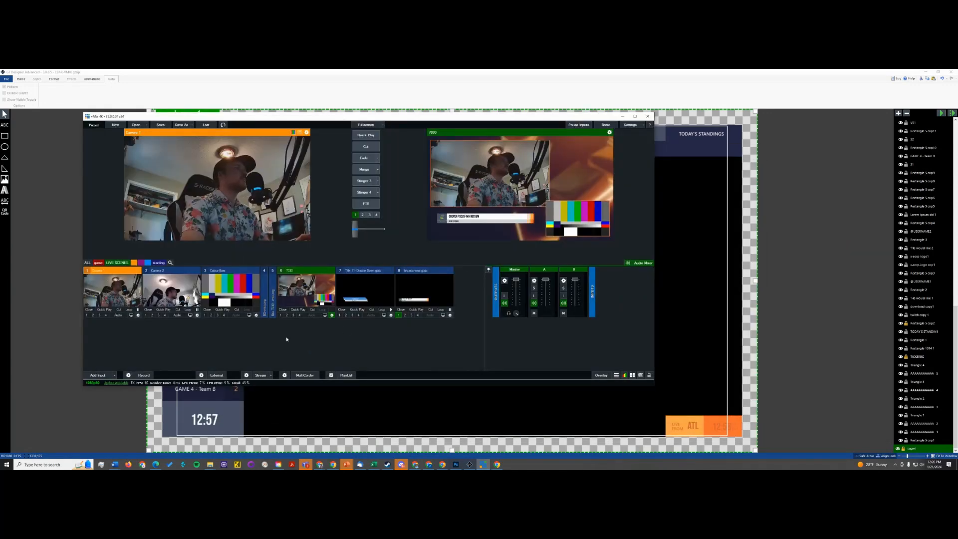
left_click(98, 375)
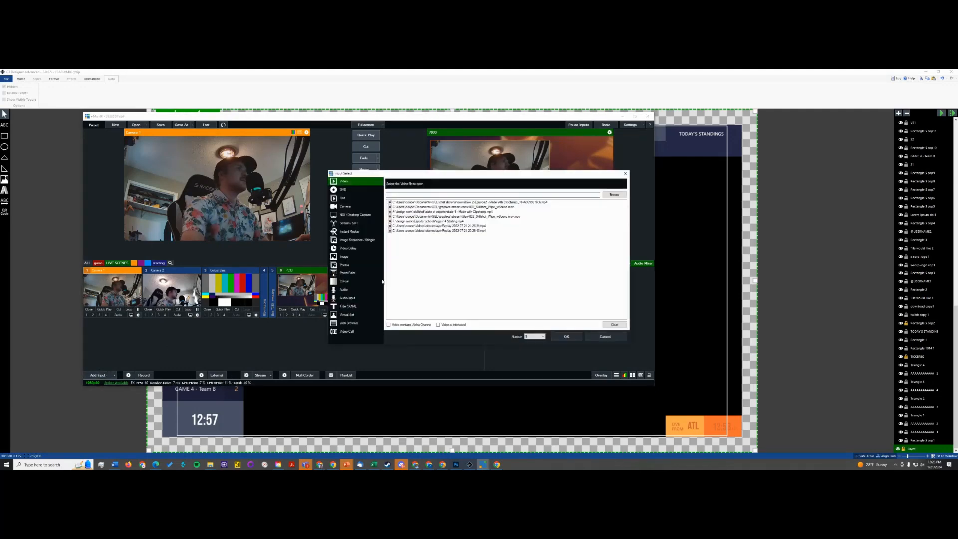
left_click(351, 305)
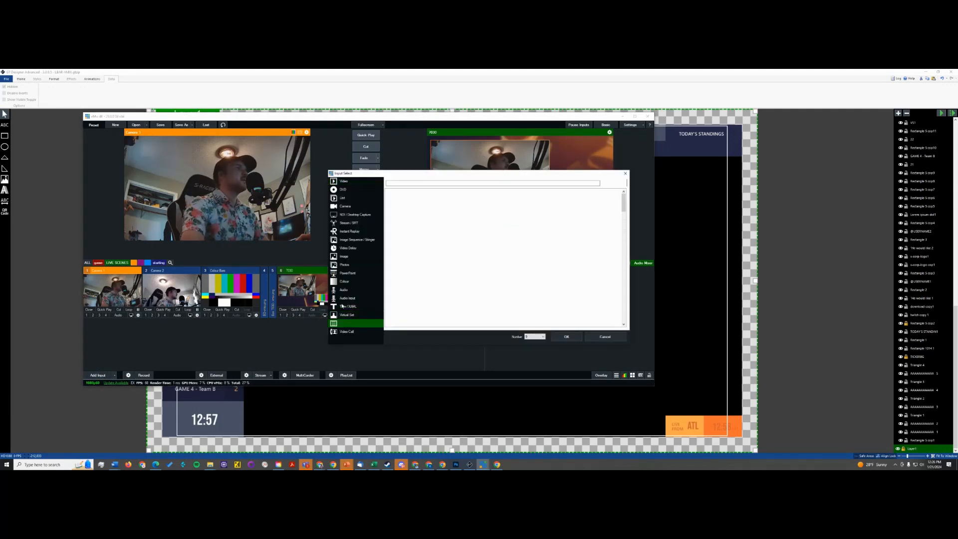
left_click(614, 183)
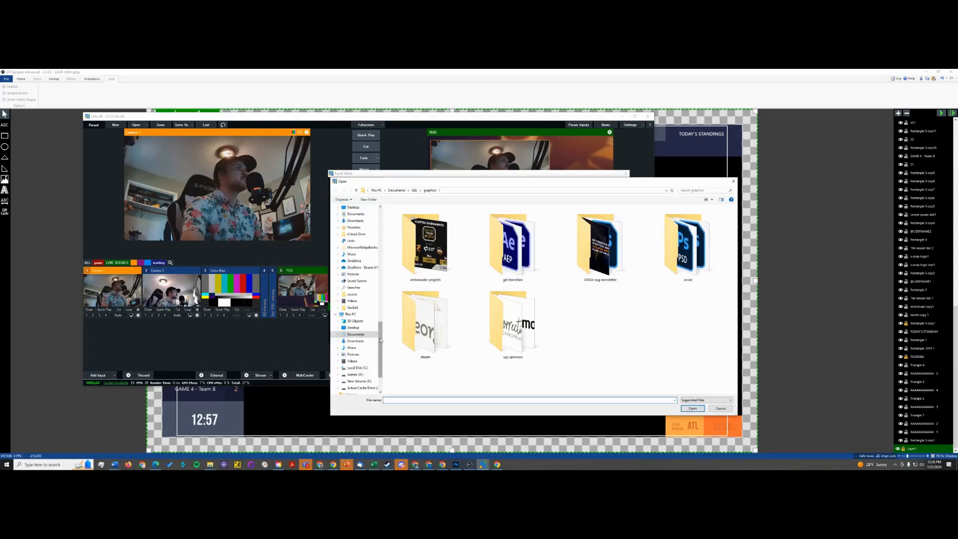
scroll(378, 261, "up", 10)
left_click(351, 222)
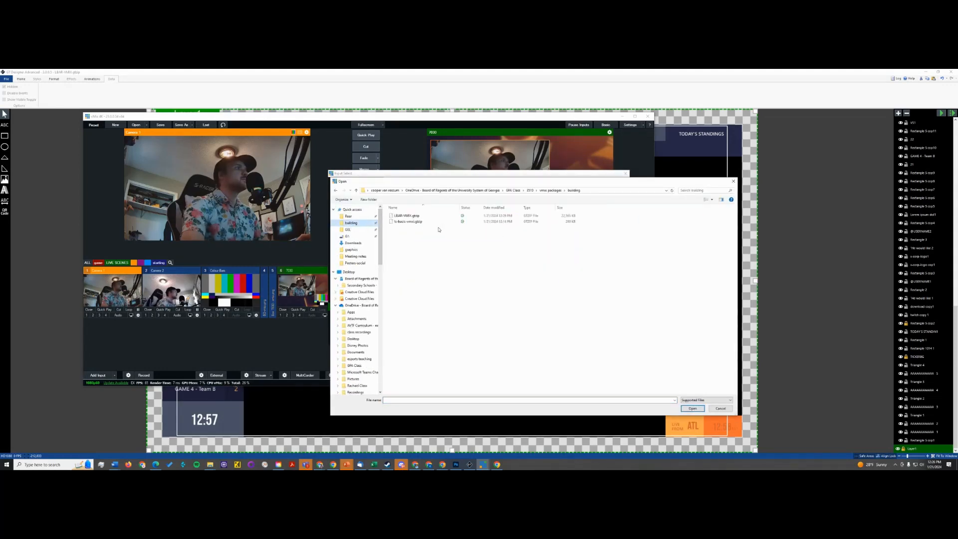
double_click(414, 216)
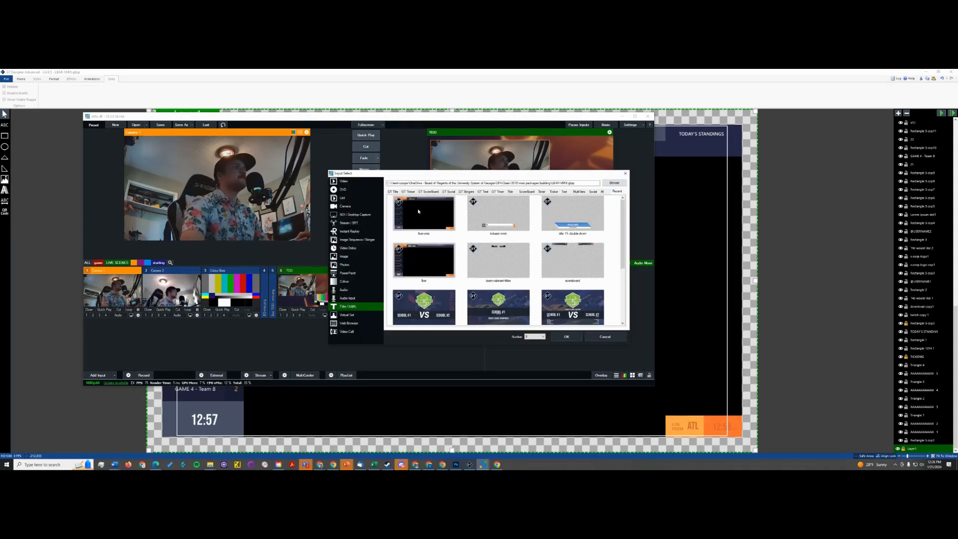
left_click(418, 211)
left_click(573, 341)
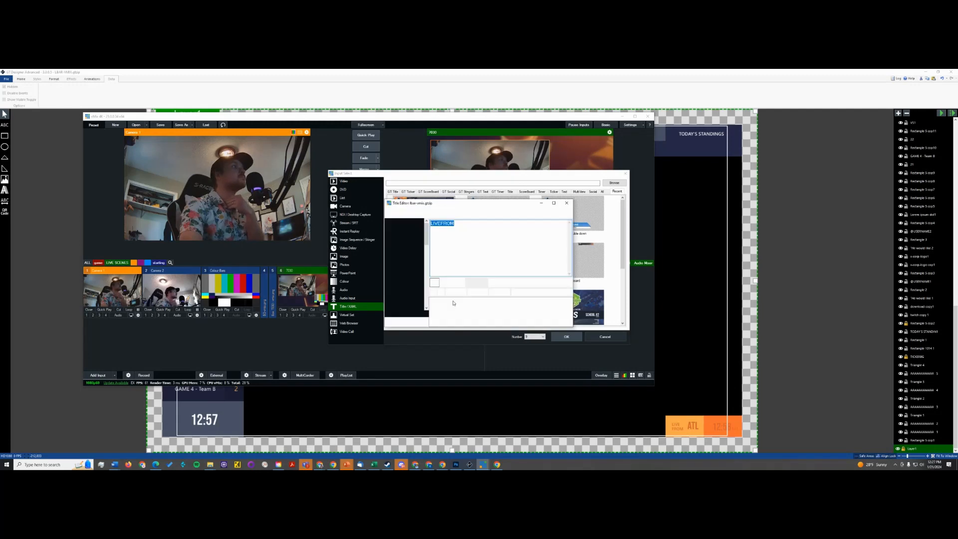
left_click(567, 206)
left_click(126, 343)
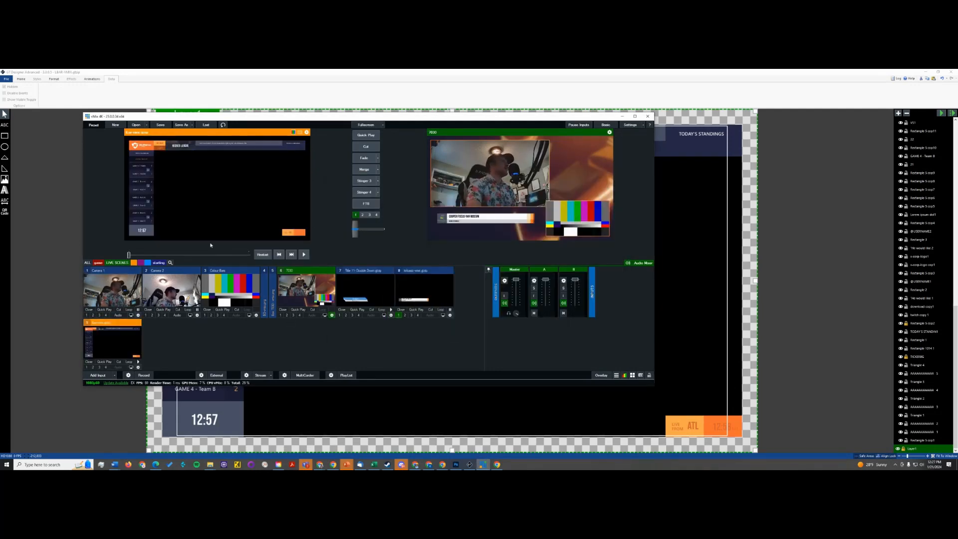
- Send the L-bar title to the live output with Merge and turn off the lower-third title on overlay 1
left_click_drag(654, 386, 822, 454)
left_click_drag(570, 118, 564, 96)
left_click(437, 149)
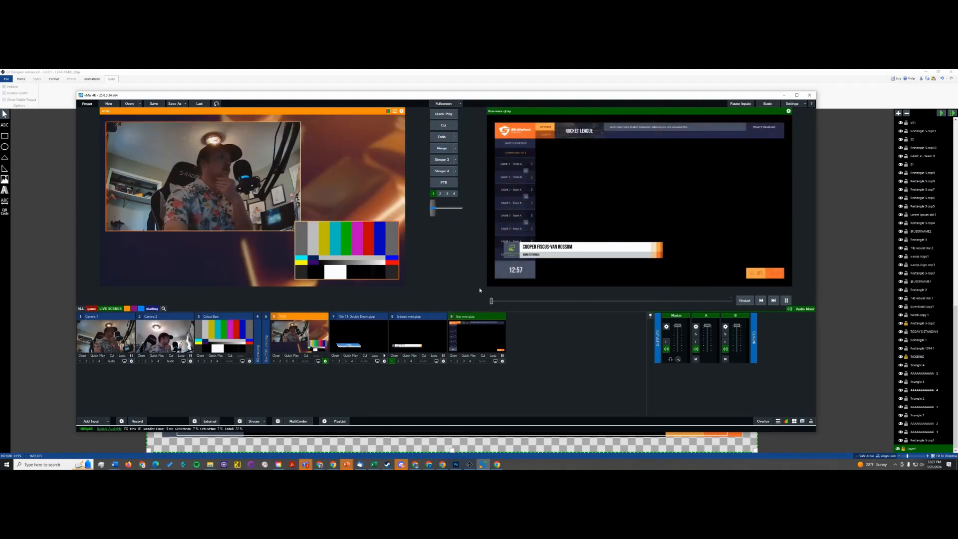
left_click(392, 360)
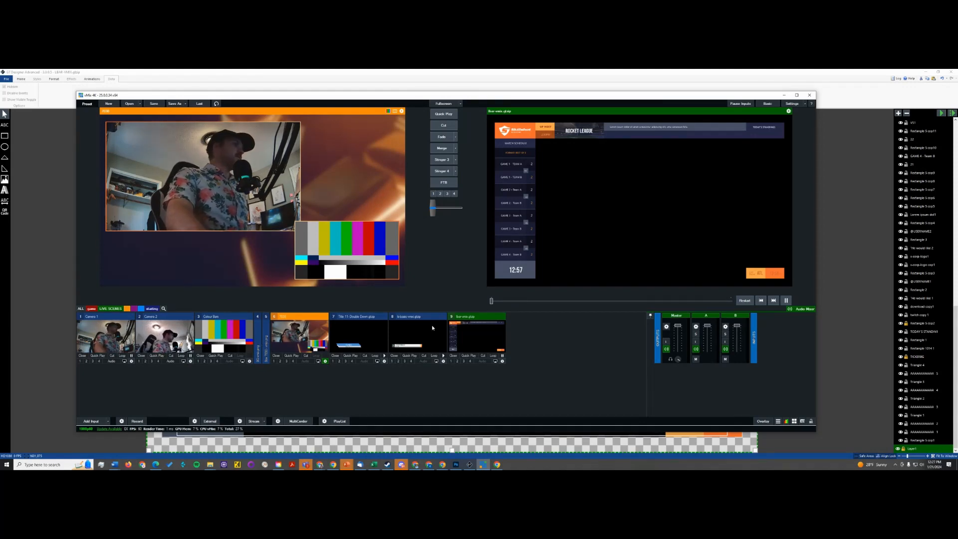
- Add a blank colour input and name it lbar
left_click(108, 421)
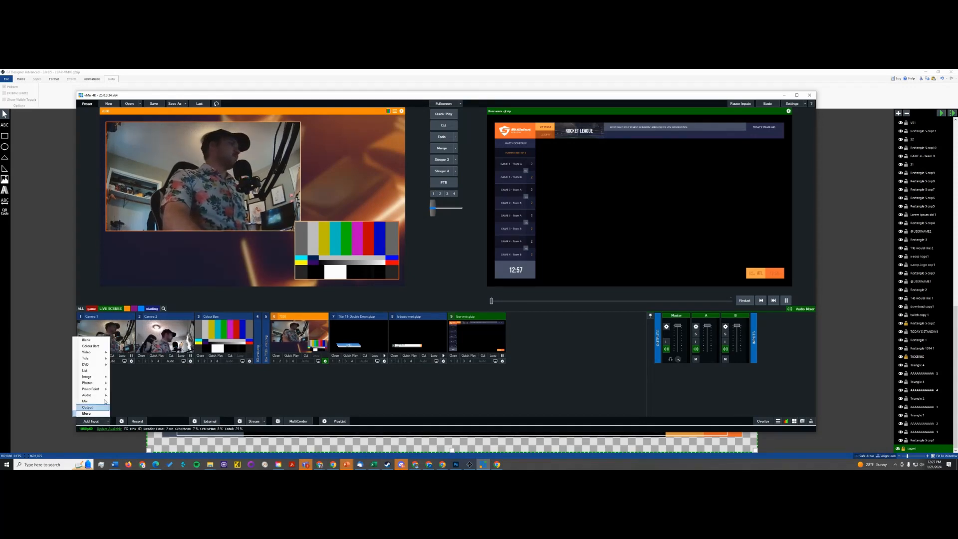
left_click(110, 340)
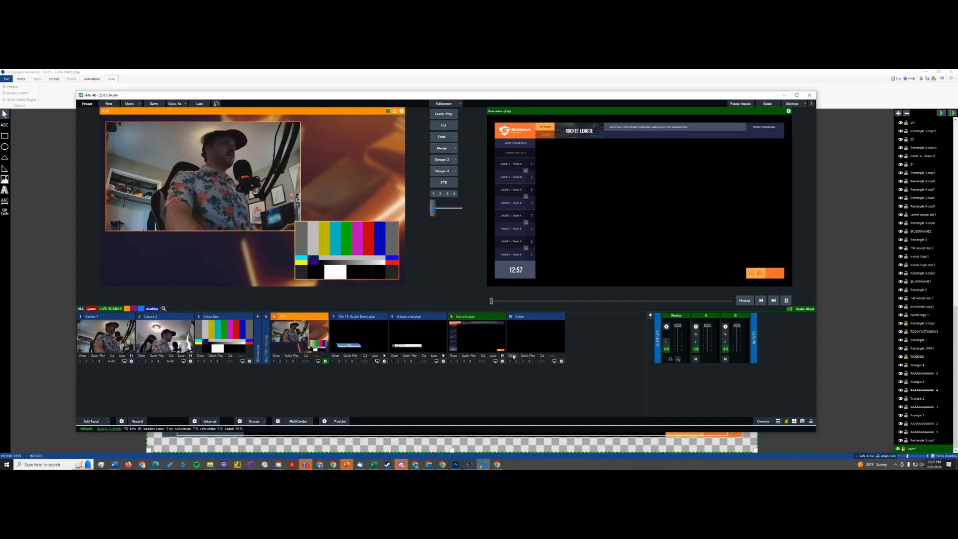
right_click(528, 329)
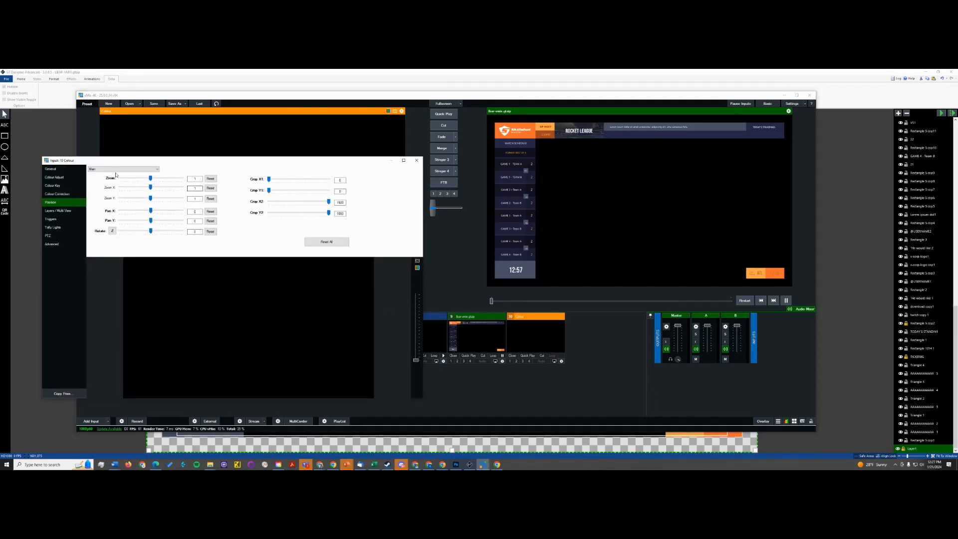
left_click(56, 170)
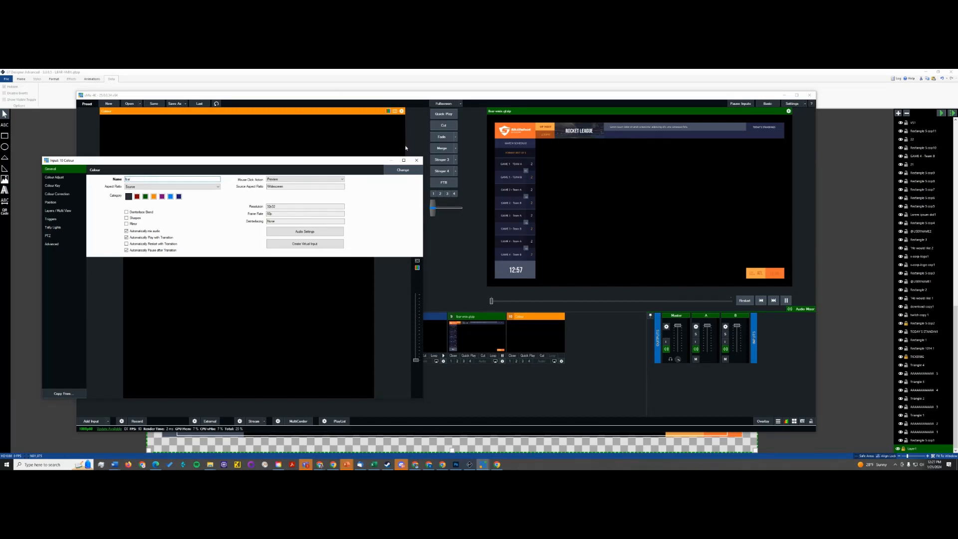
left_click(416, 160)
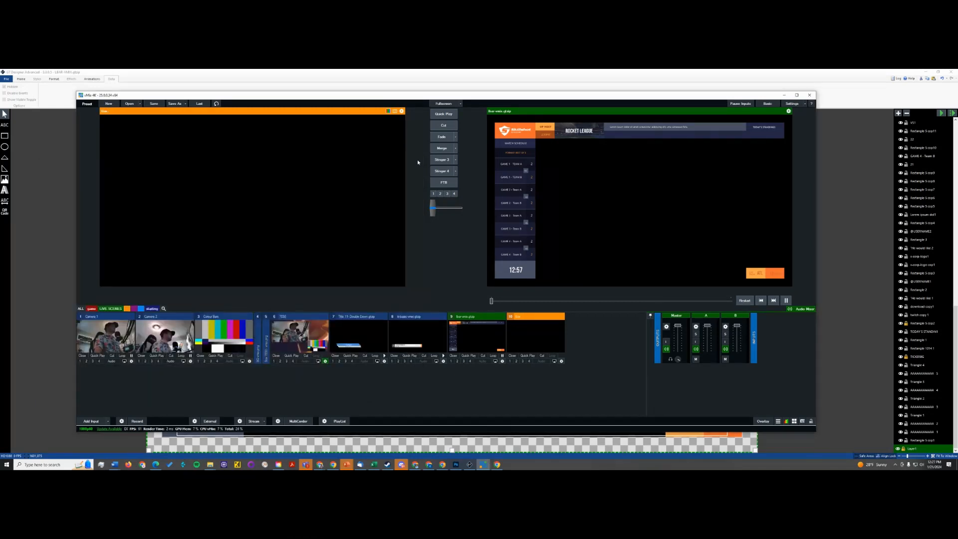
- Assign the BG-vmix.png background to layer 1 and the L-bar title to layer 10 of the lbar input, and merge it live
left_click(562, 361)
left_click(57, 210)
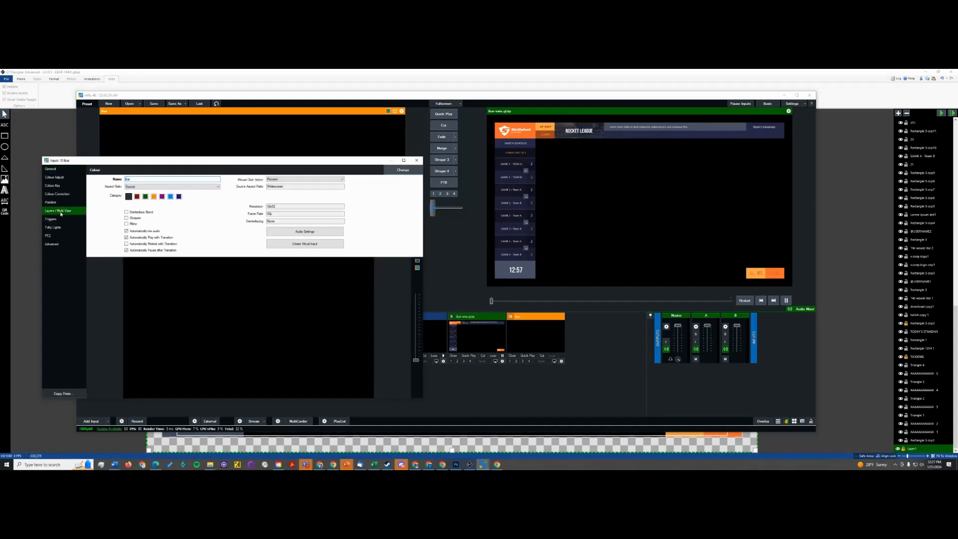
left_click(170, 169)
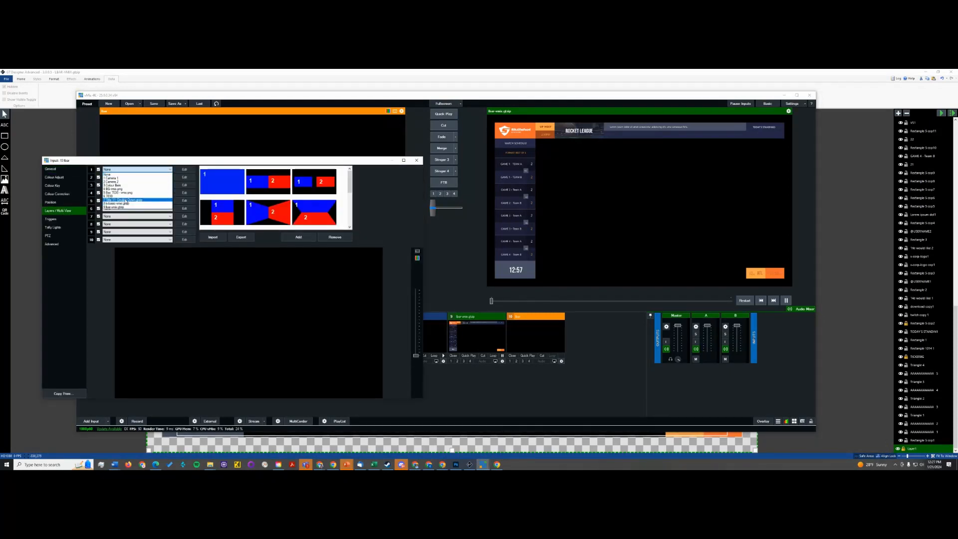
left_click(128, 189)
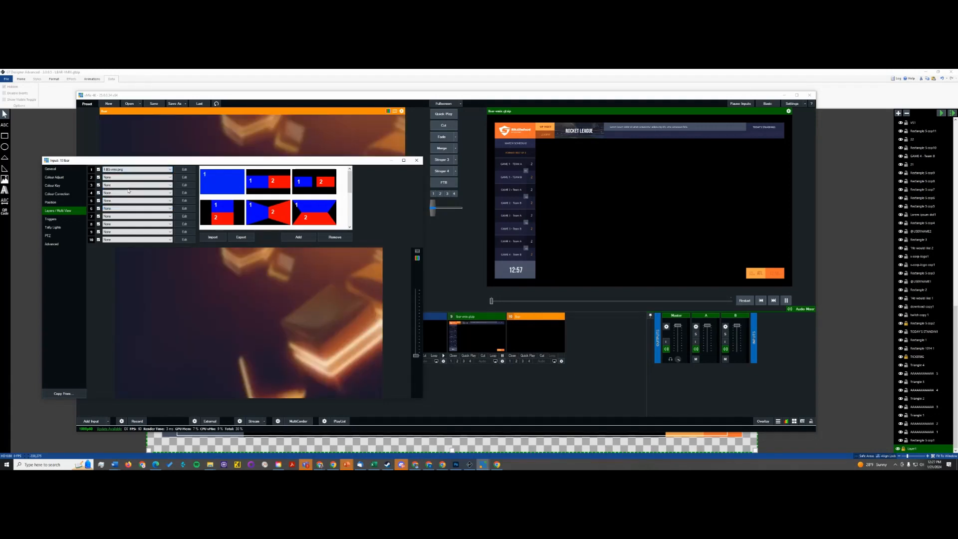
left_click(136, 240)
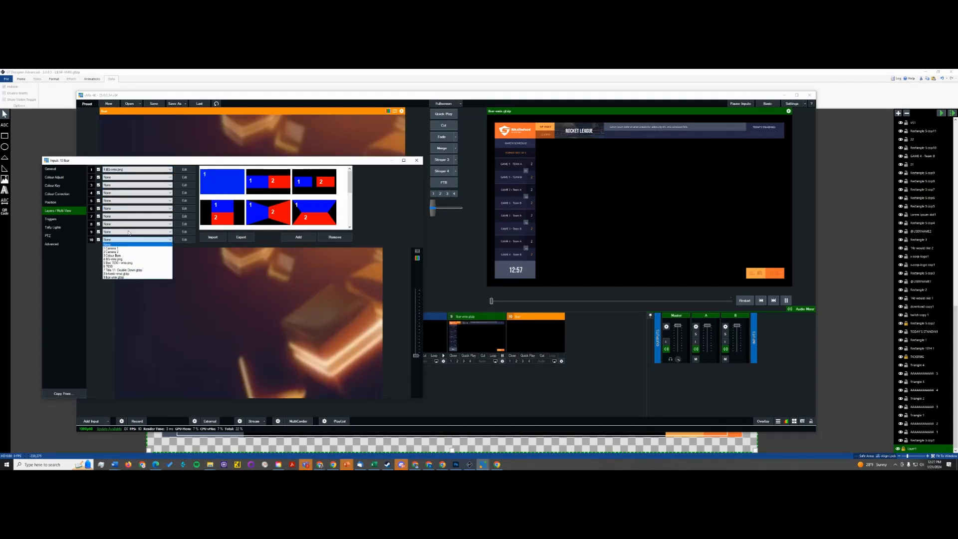
left_click(130, 277)
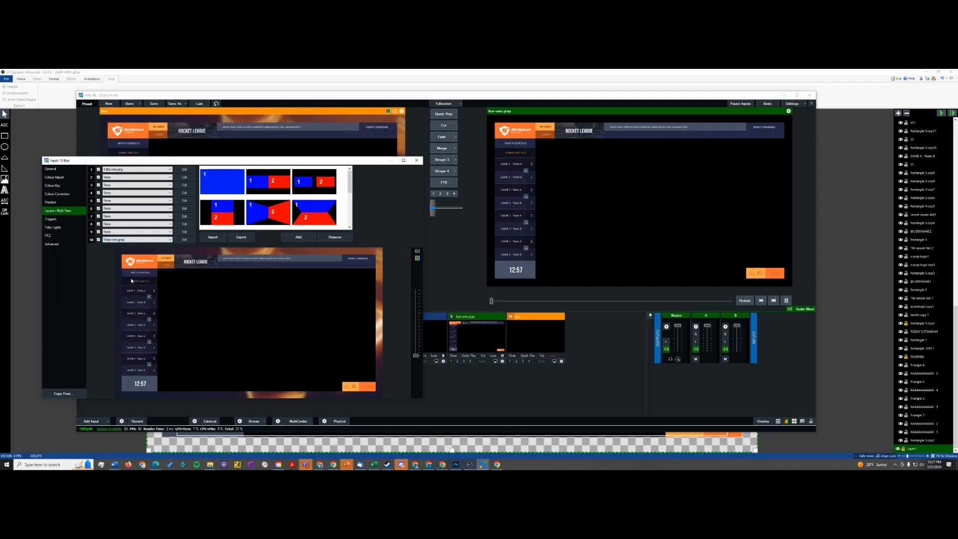
left_click(416, 161)
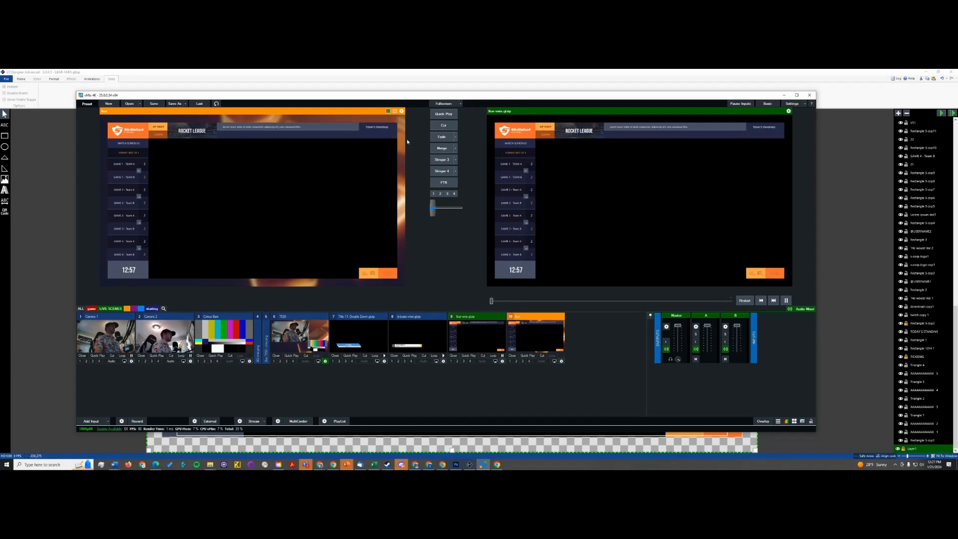
left_click(443, 148)
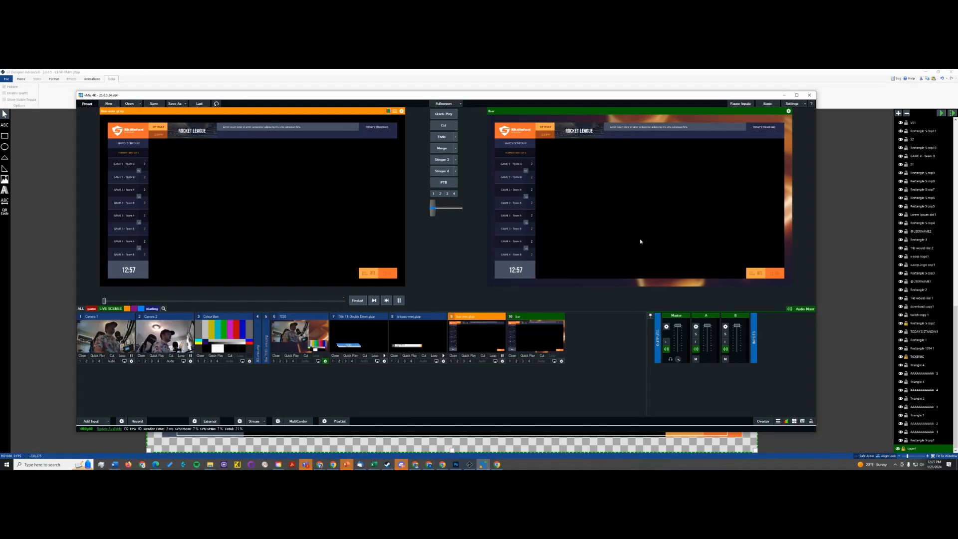
- Switch to GT Designer and delete the black Rectangle 4 filling the gameplay area of the overlay
key("alt+Tab")
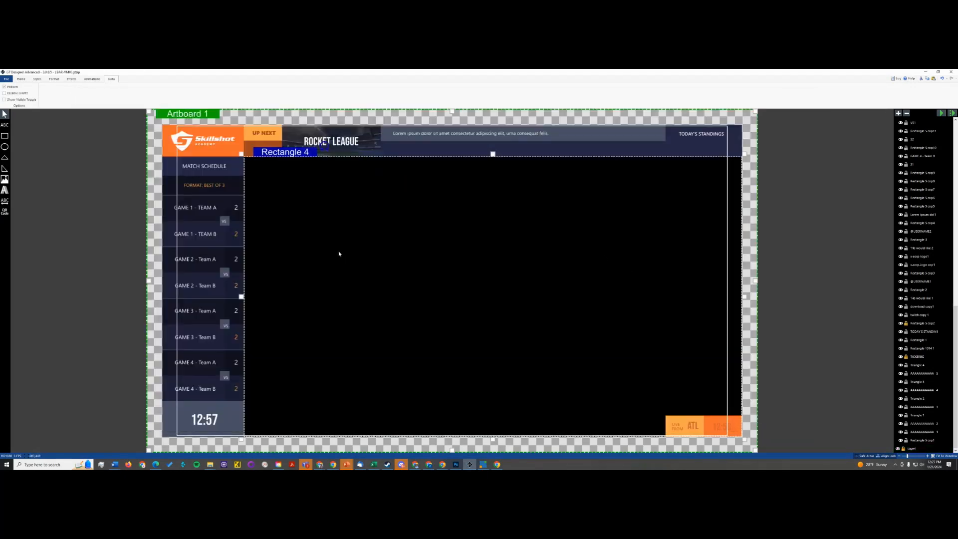
key("Delete")
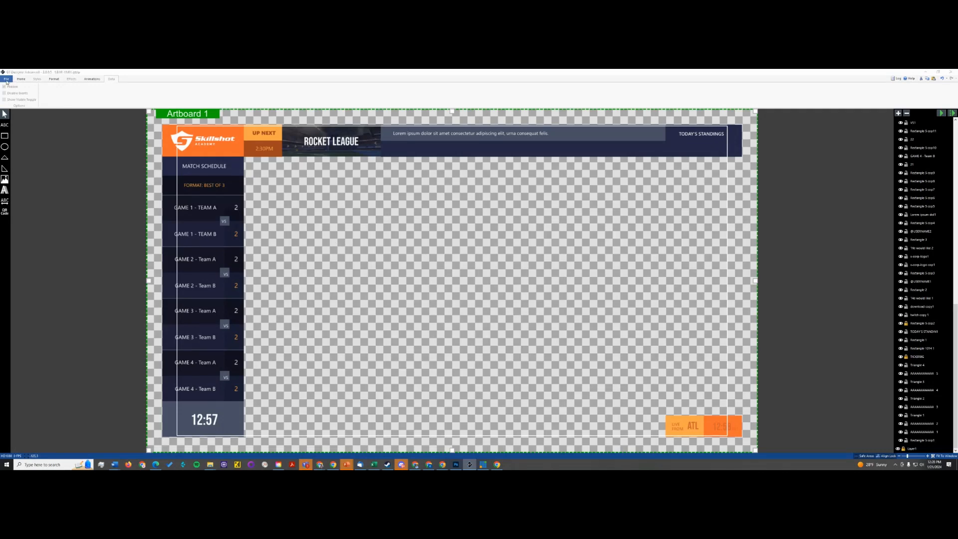
- Switch to vMix and try to reload the L-bar title input
key("alt+Tab")
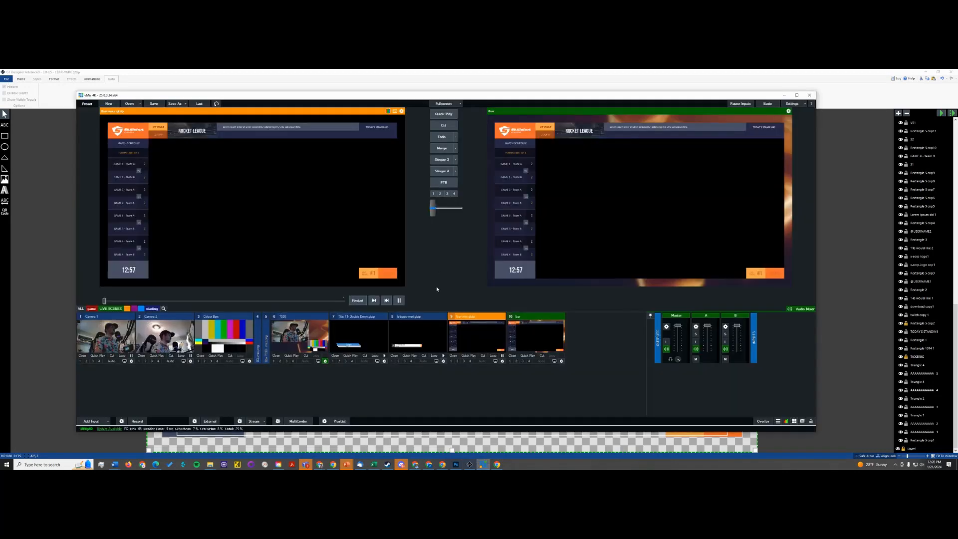
right_click(467, 337)
left_click(479, 347)
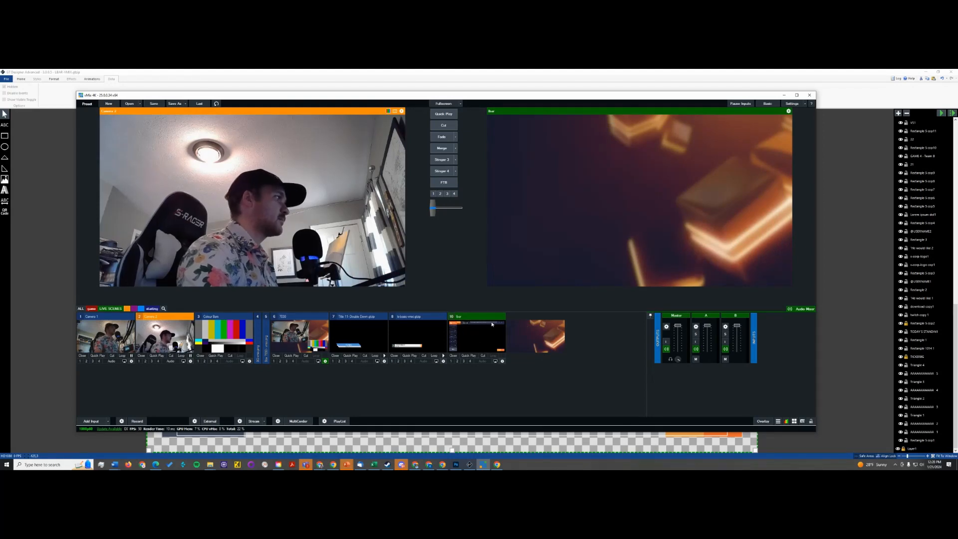
- Save the edited title in GT Designer over the existing LBAR-VMIX file and reload the L-bar title input in vMix
key("alt+Tab")
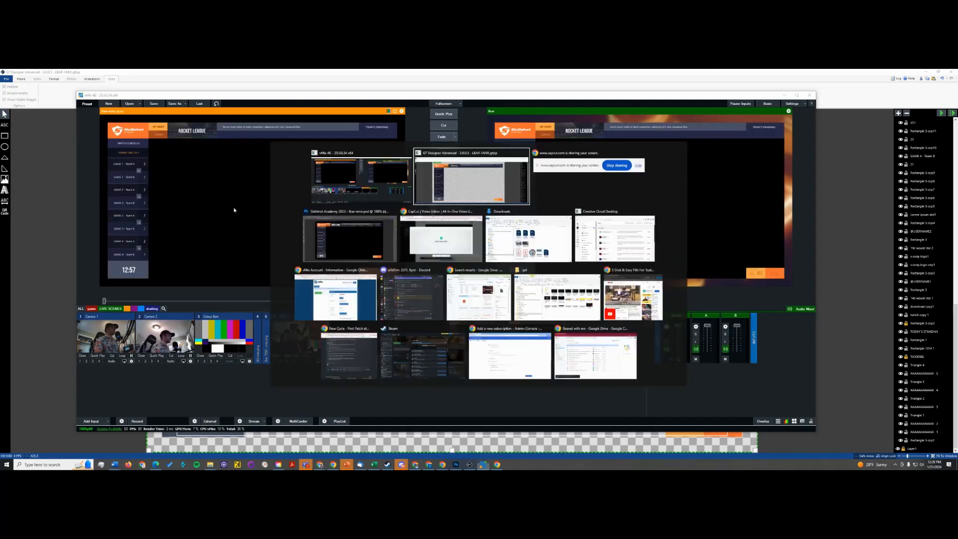
left_click(6, 80)
left_click(13, 115)
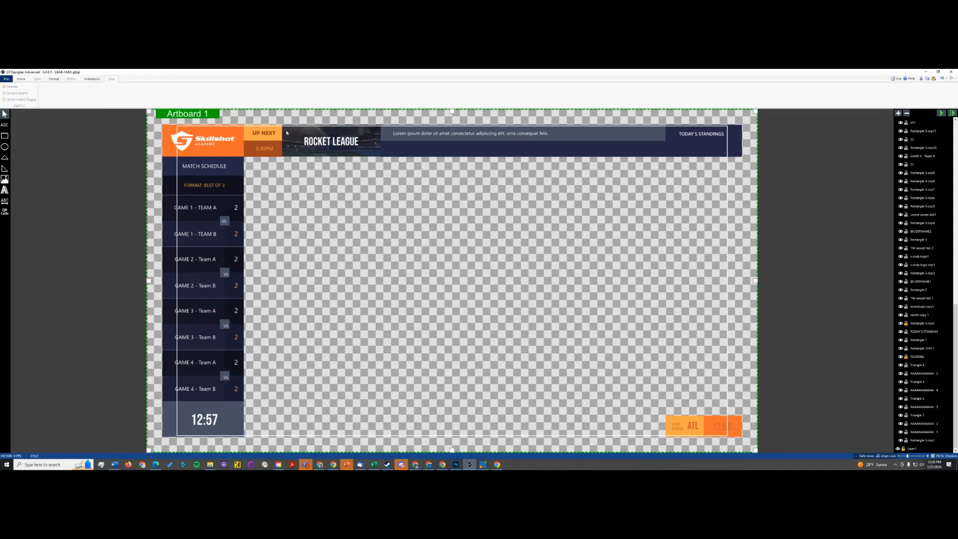
double_click(169, 145)
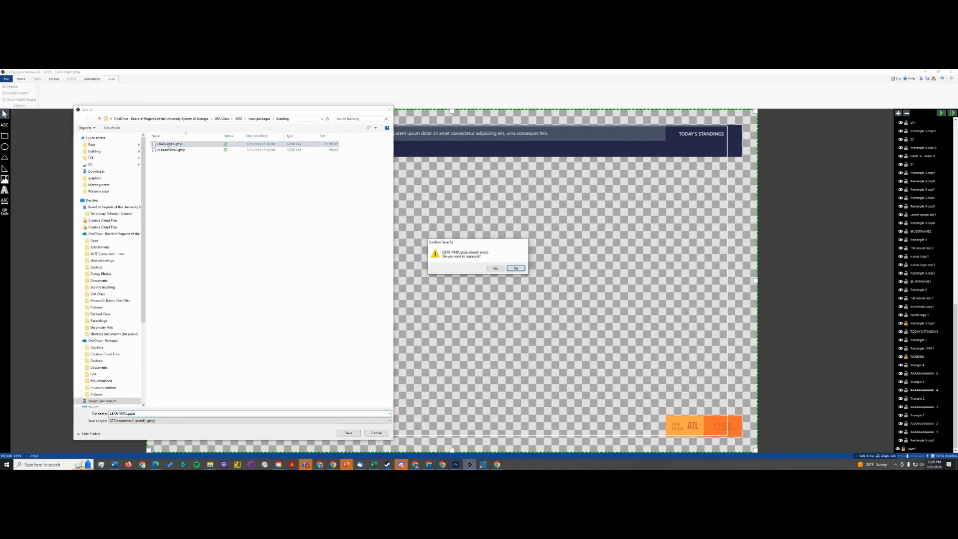
left_click(496, 268)
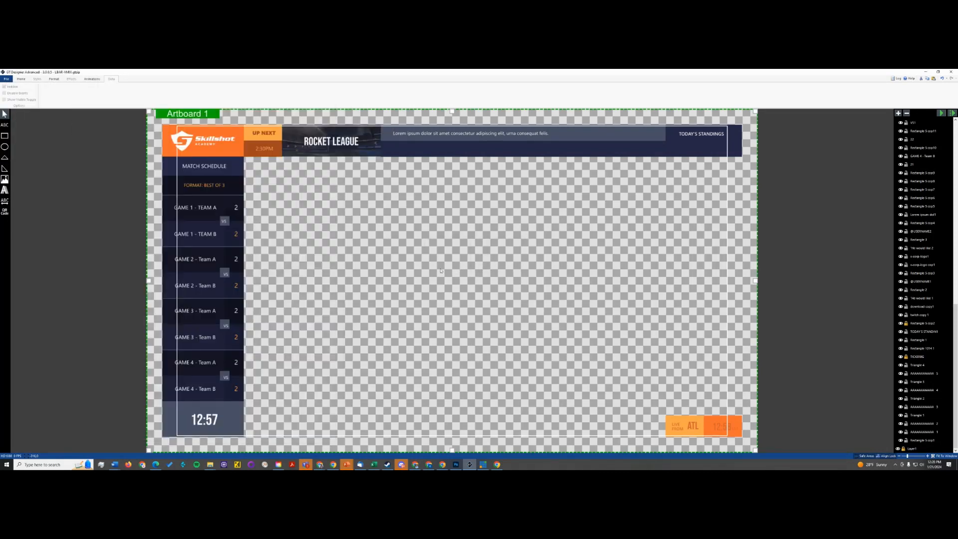
key("alt+Tab")
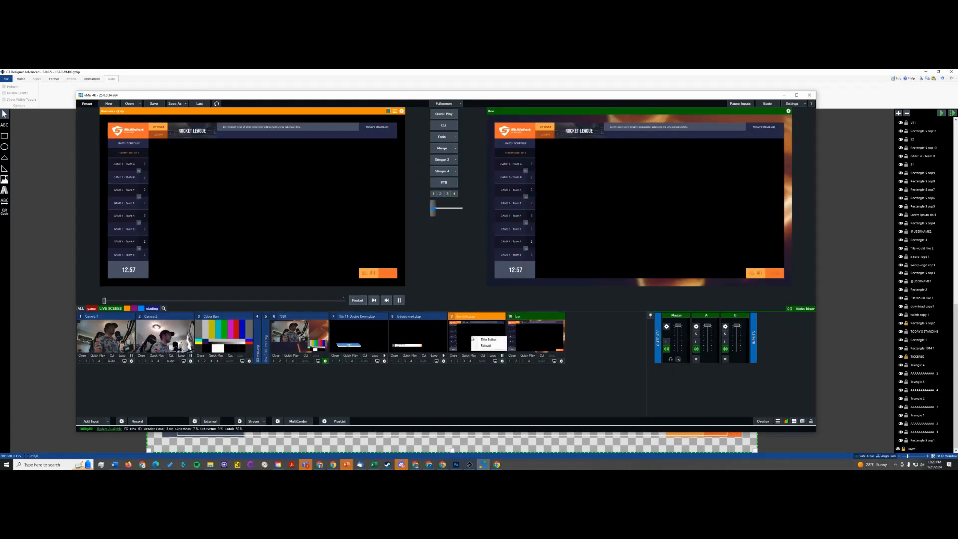
left_click(484, 345)
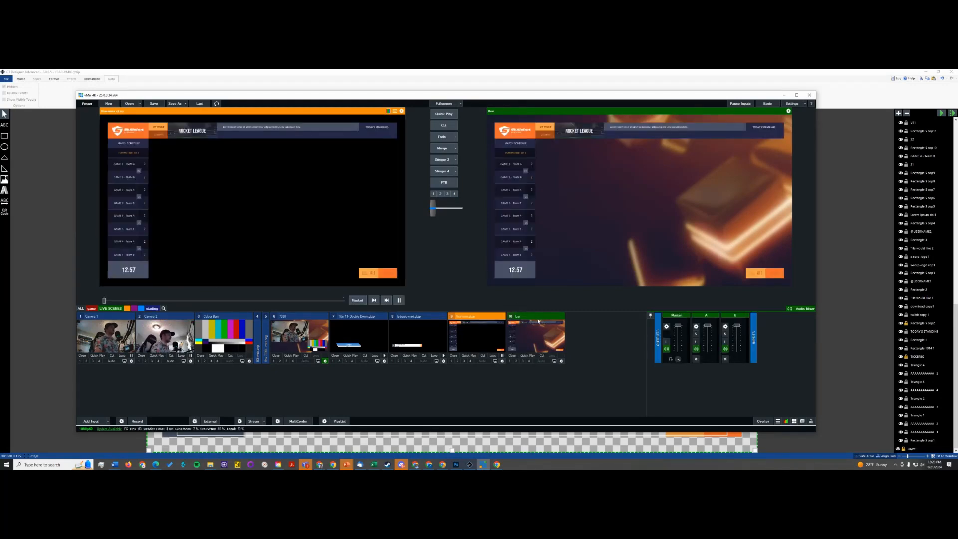
- Assign Camera 1 to layer 2 of the lbar input, between the background and the L-bar title
left_click(561, 360)
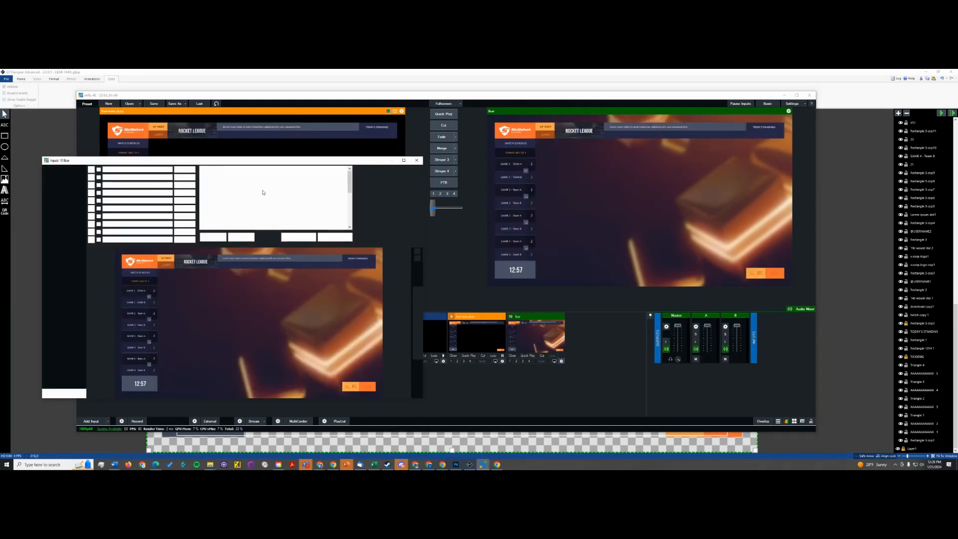
left_click(120, 177)
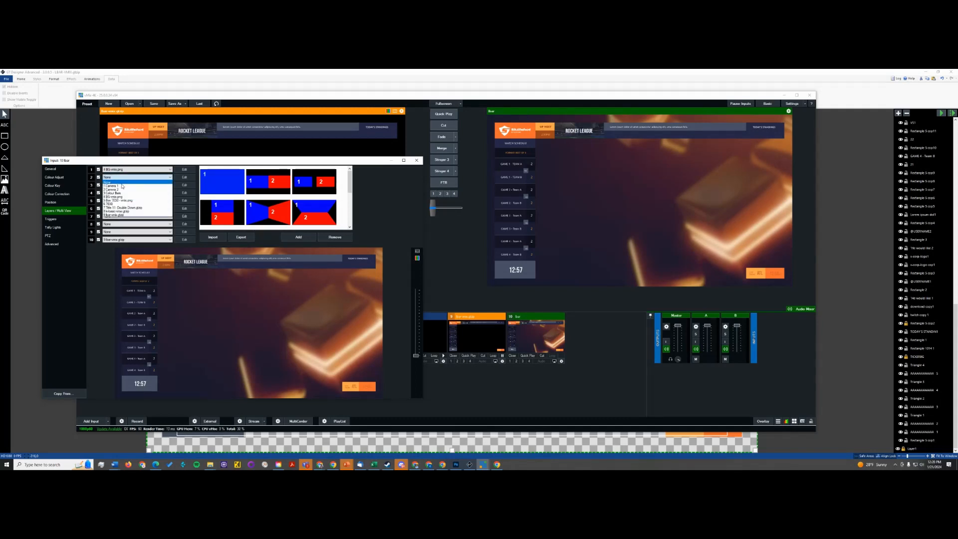
left_click(122, 186)
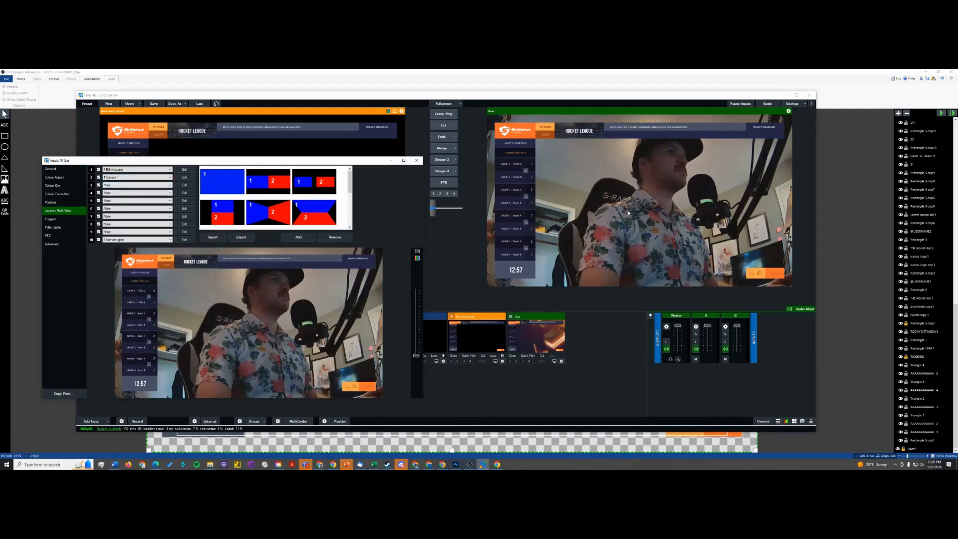
- Scale the Camera 1 layer of the lbar input to a zoom of about 0.82 and move it over the transparent gameplay area
left_click(183, 178)
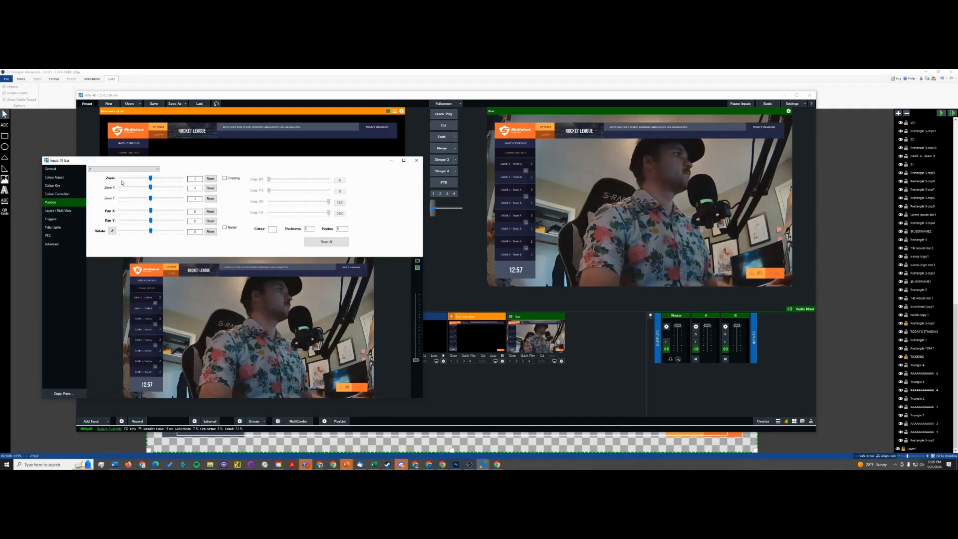
left_click_drag(151, 180, 148, 181)
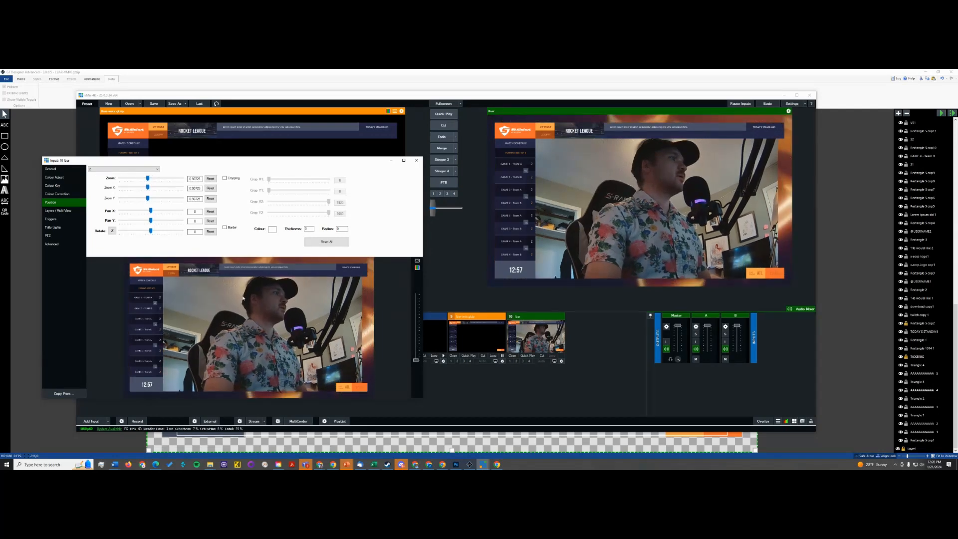
left_click_drag(243, 298, 287, 322)
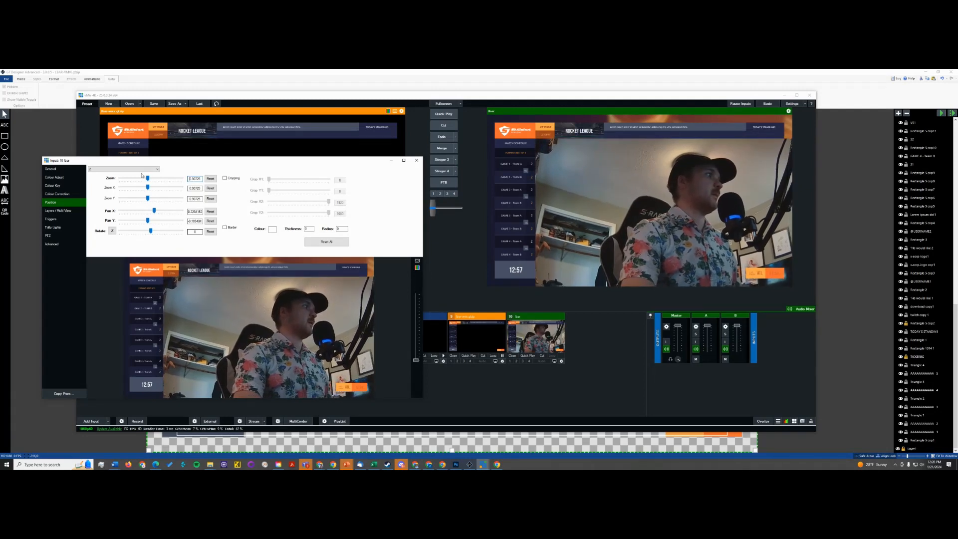
left_click_drag(147, 178, 144, 179)
left_click_drag(273, 340, 263, 335)
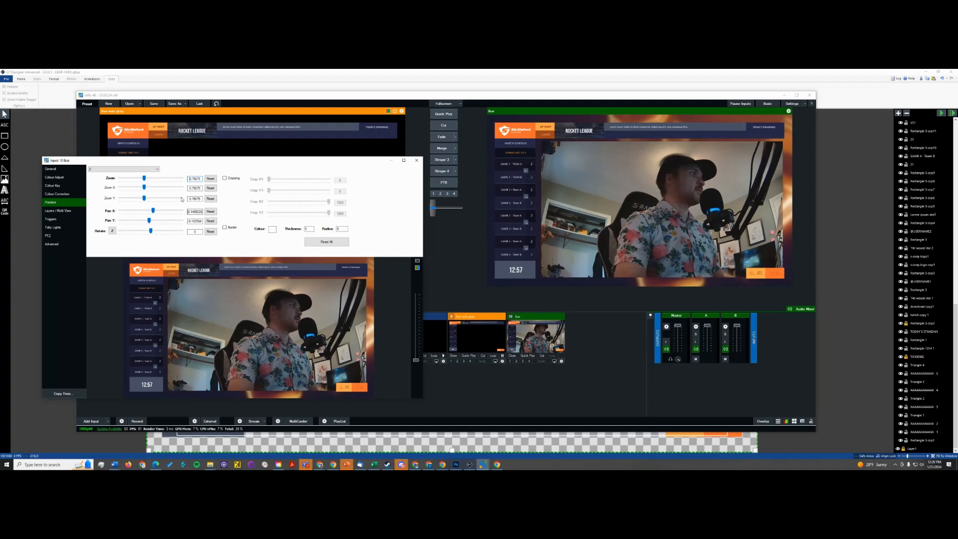
left_click_drag(146, 180, 146, 180)
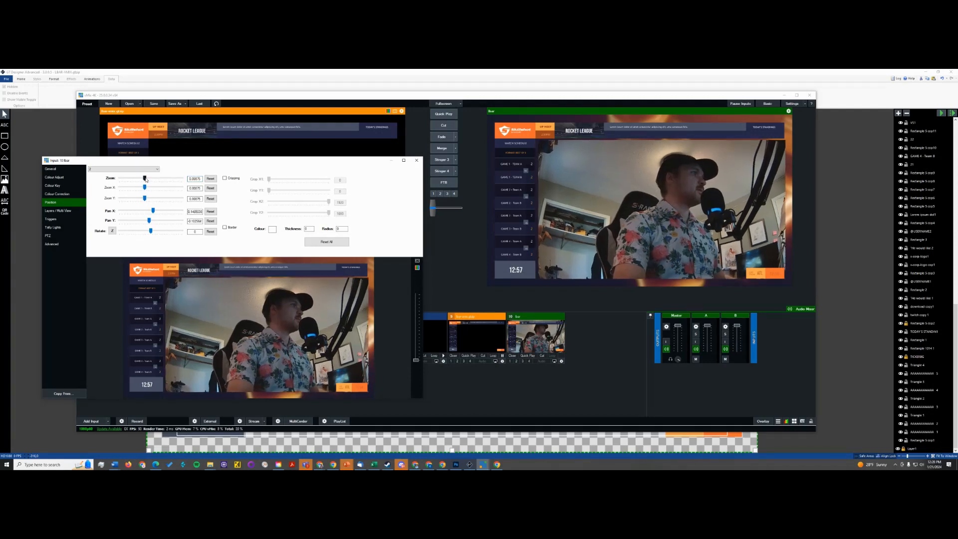
left_click_drag(289, 369, 288, 368)
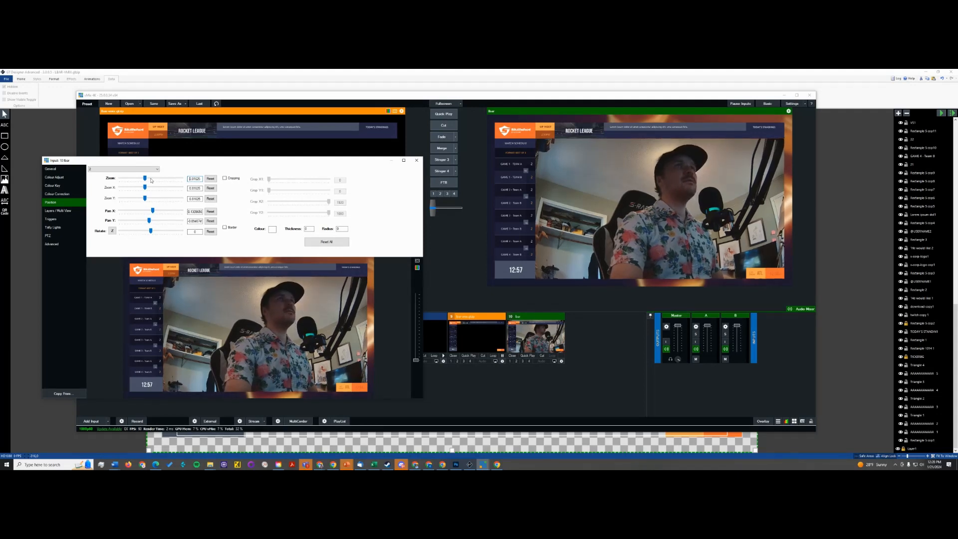
left_click_drag(151, 182, 152, 180)
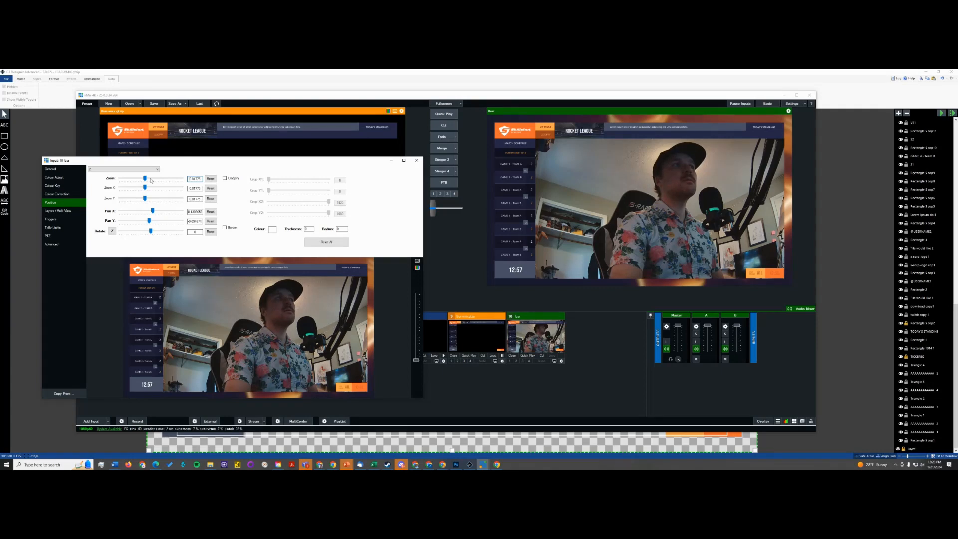
- Fine-tune the camera layer's horizontal pan to about 0.13 and its vertical pan to fit the gameplay frame, and close the input settings
left_click(152, 212)
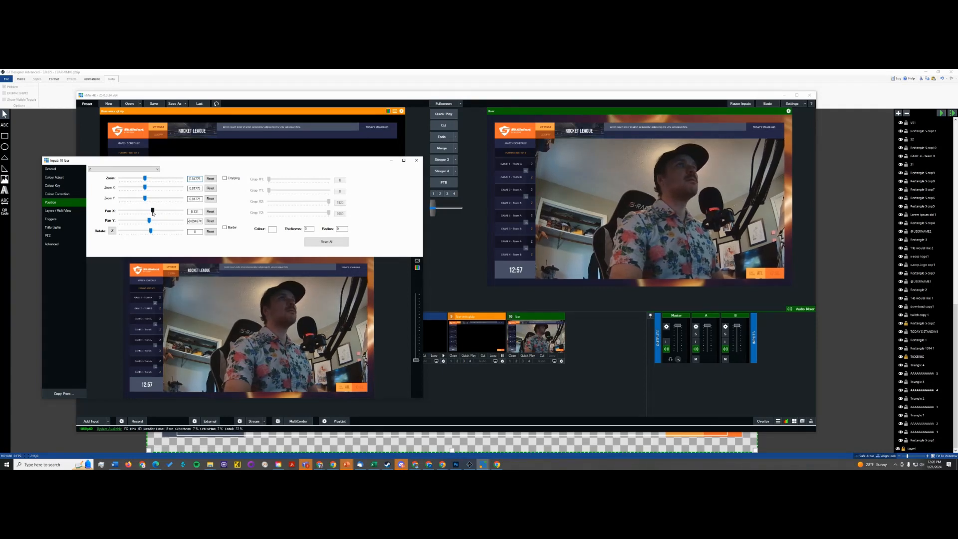
left_click(153, 220)
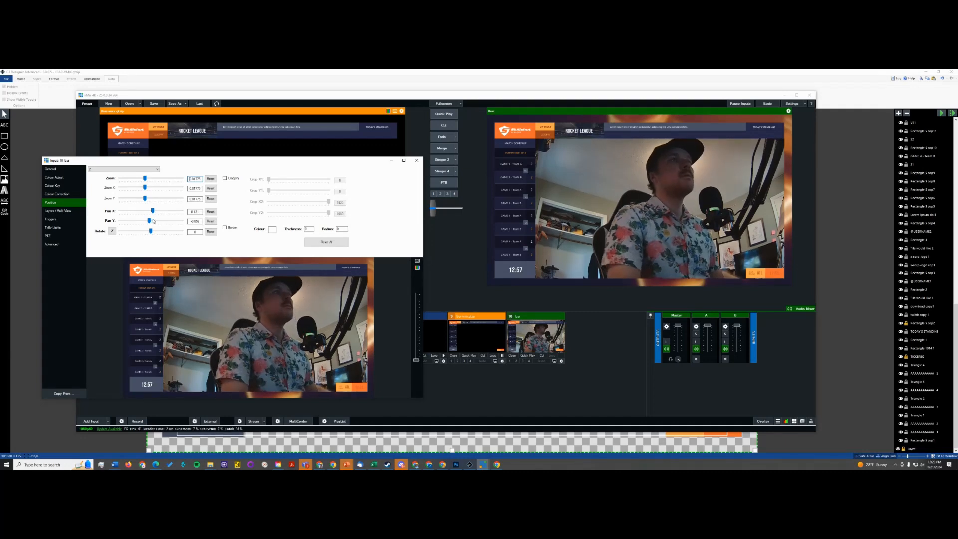
scroll(154, 220, "down", 1)
scroll(153, 220, "up", 2)
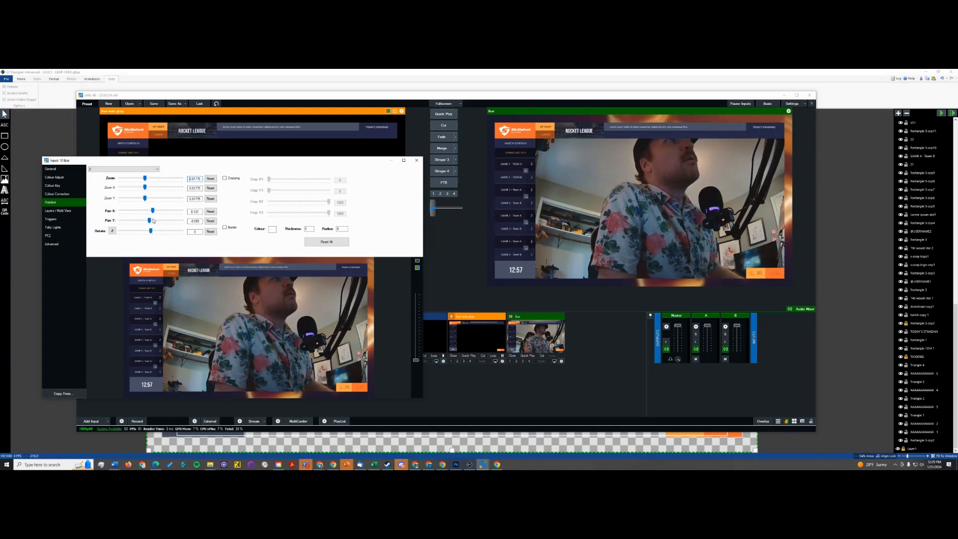
scroll(155, 212, "down", 1)
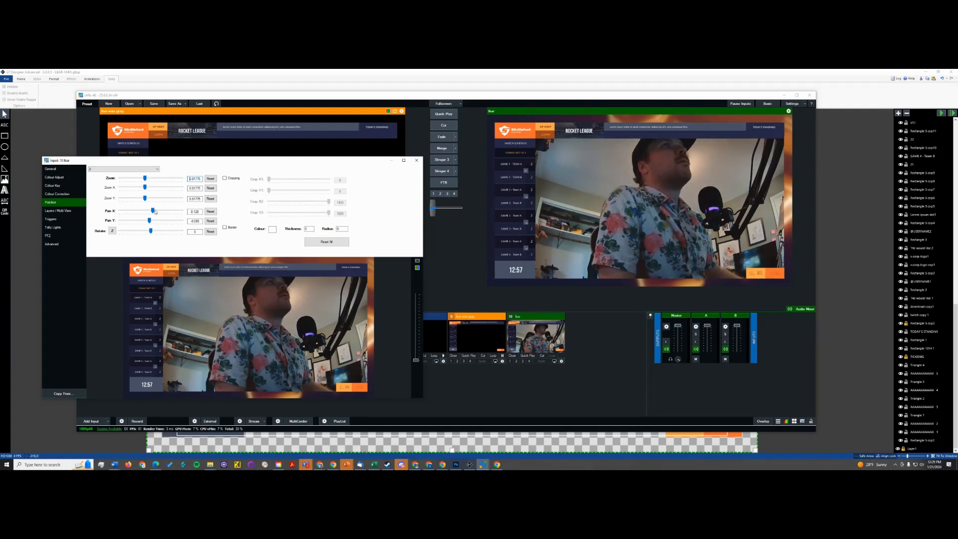
scroll(155, 212, "up", 1)
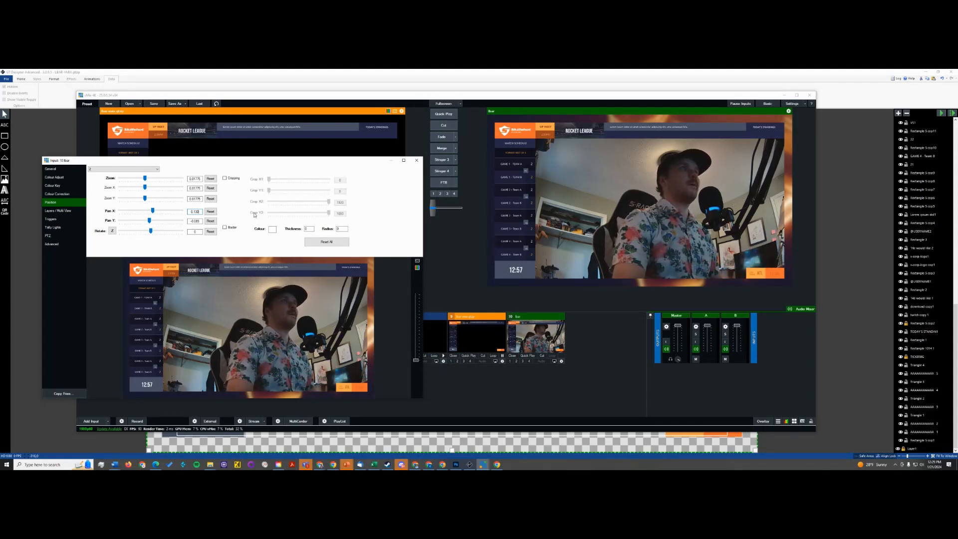
left_click(417, 160)
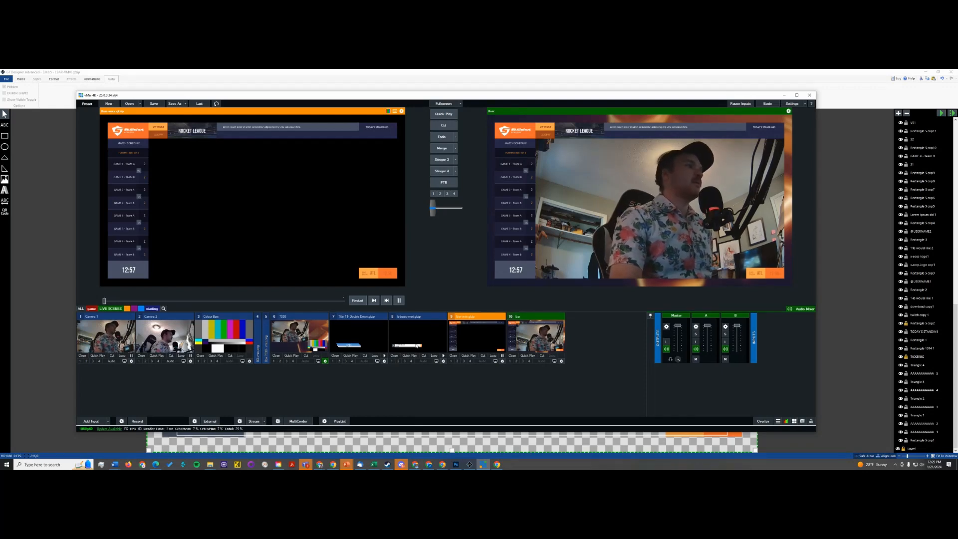
- Open the L-bar title in an enlarged title editor and look through its list of editable text fields
double_click(479, 336)
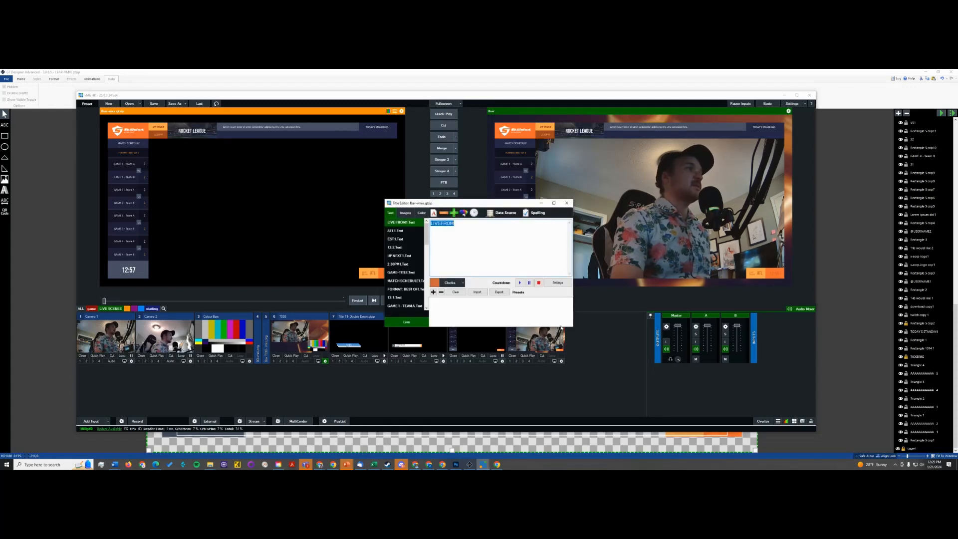
left_click_drag(574, 329, 722, 402)
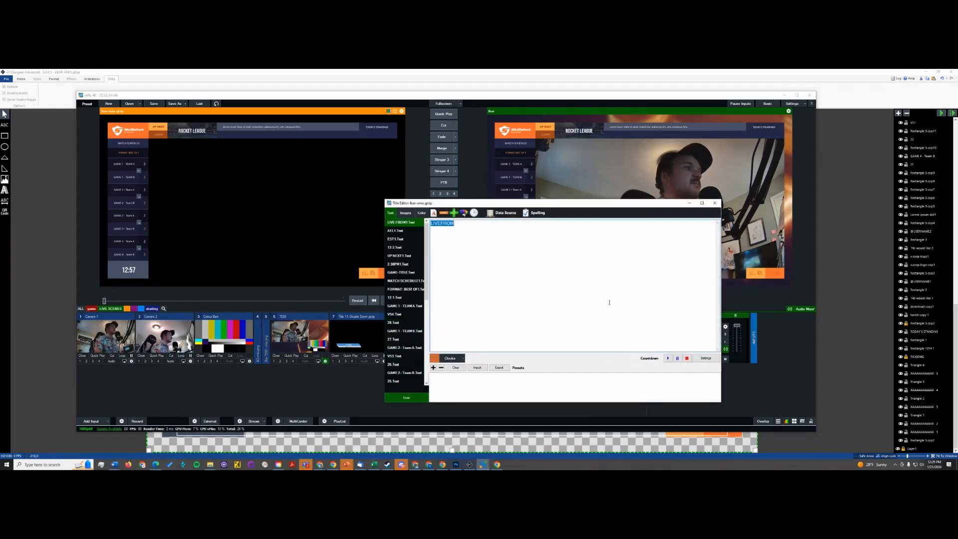
left_click_drag(538, 201, 278, 151)
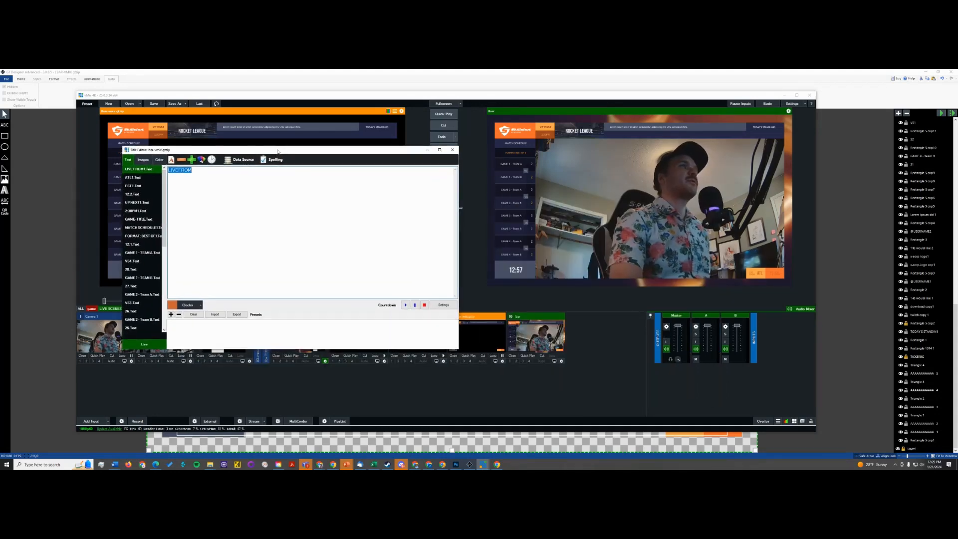
scroll(148, 252, "down", 7)
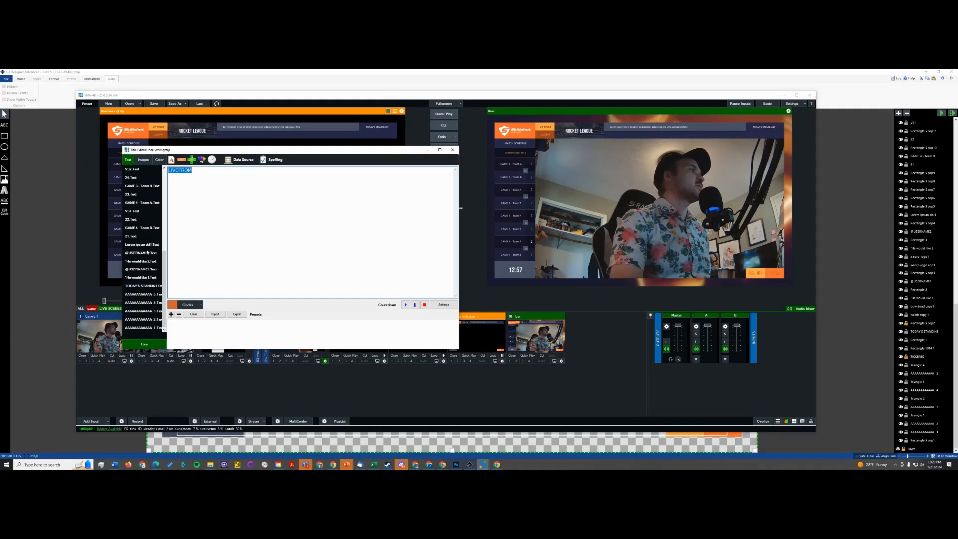
scroll(147, 252, "up", 8)
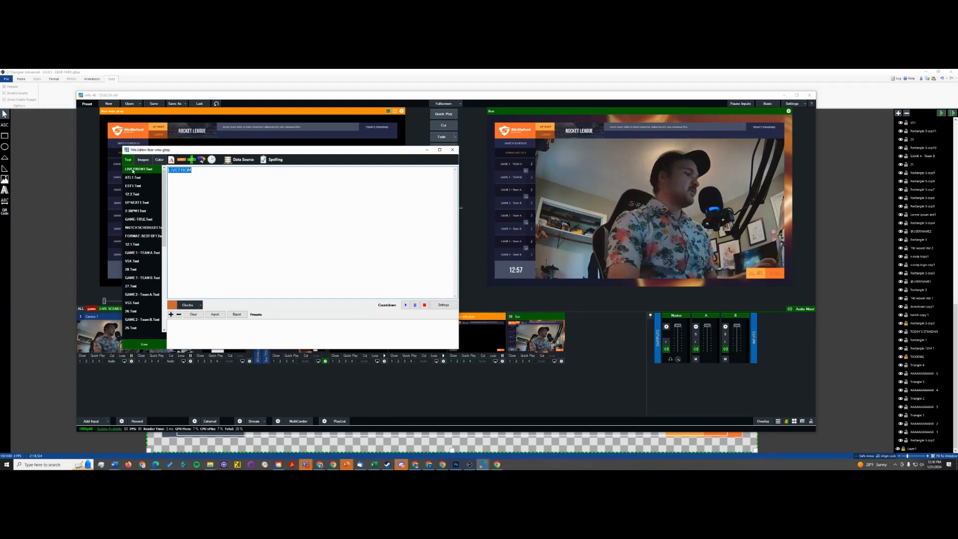
- Switch to GT Designer, hide the LIVE FROM1 text from the title's editable data, and save over the existing LBAR-VMIX file
key("alt+Tab")
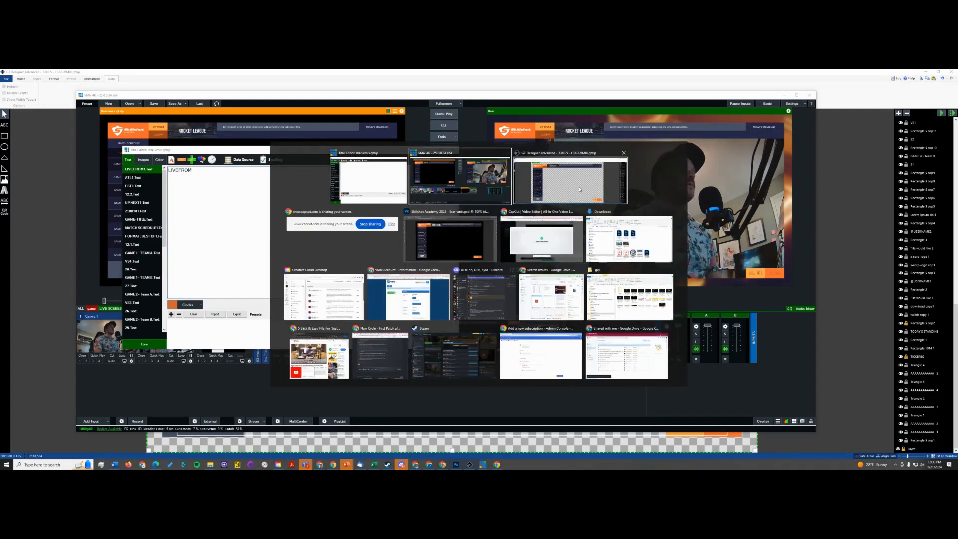
left_click(580, 189)
left_click(677, 429)
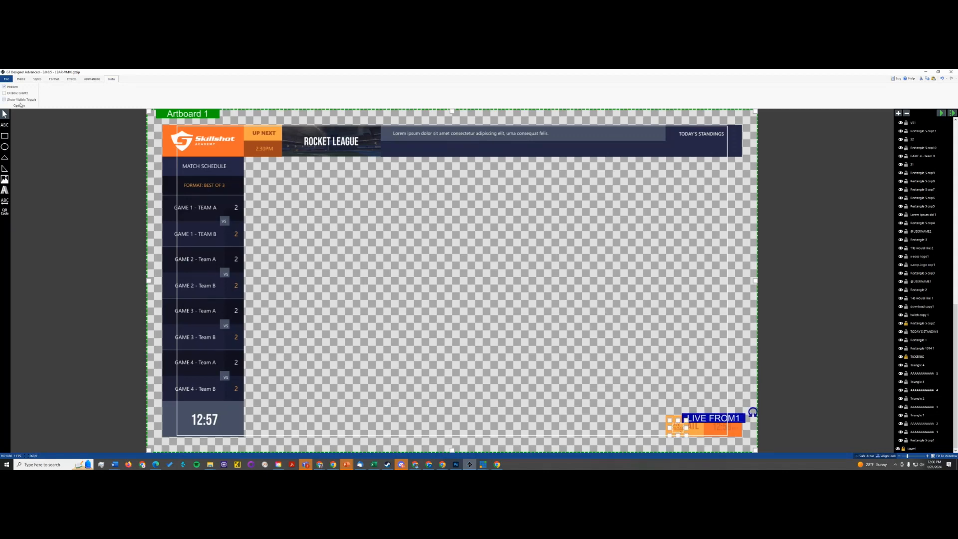
left_click(6, 80)
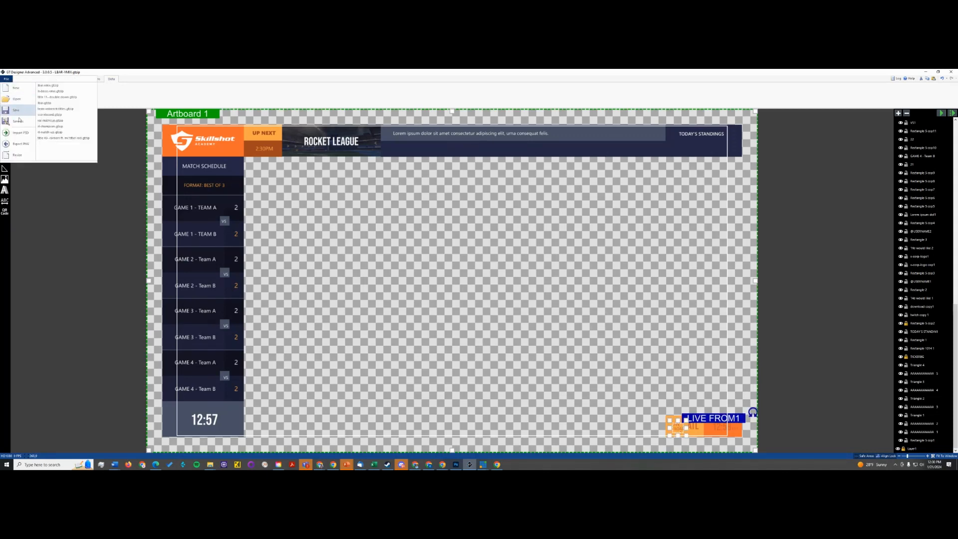
left_click(18, 120)
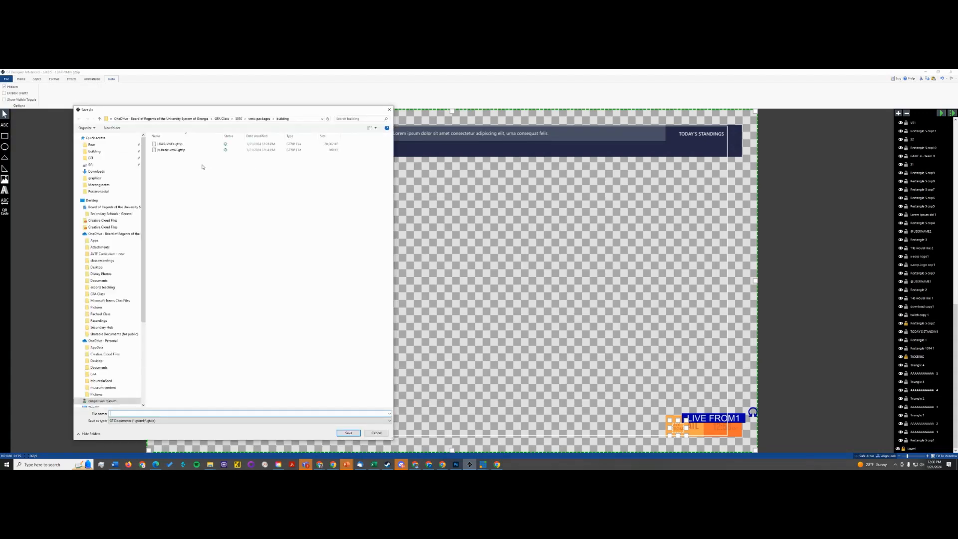
left_click(174, 146)
left_click(349, 433)
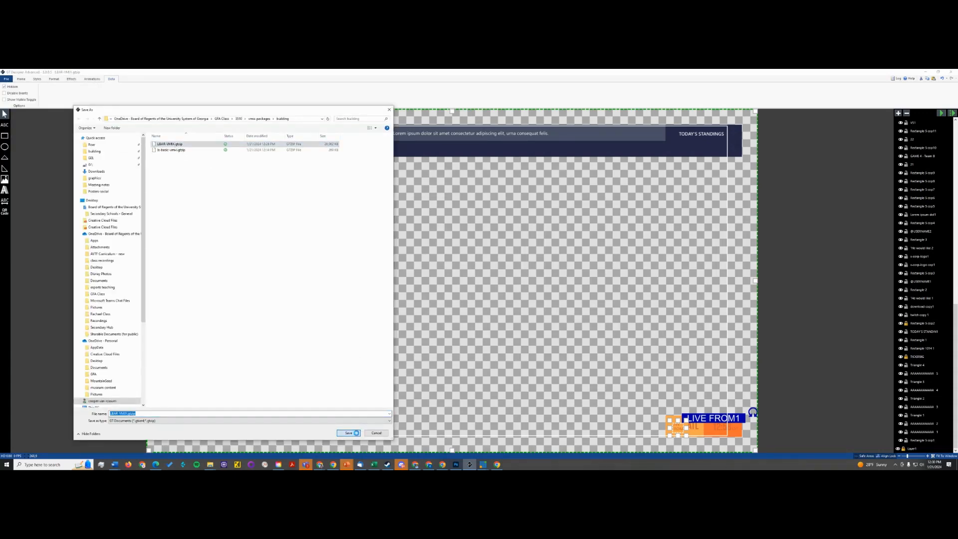
left_click(496, 270)
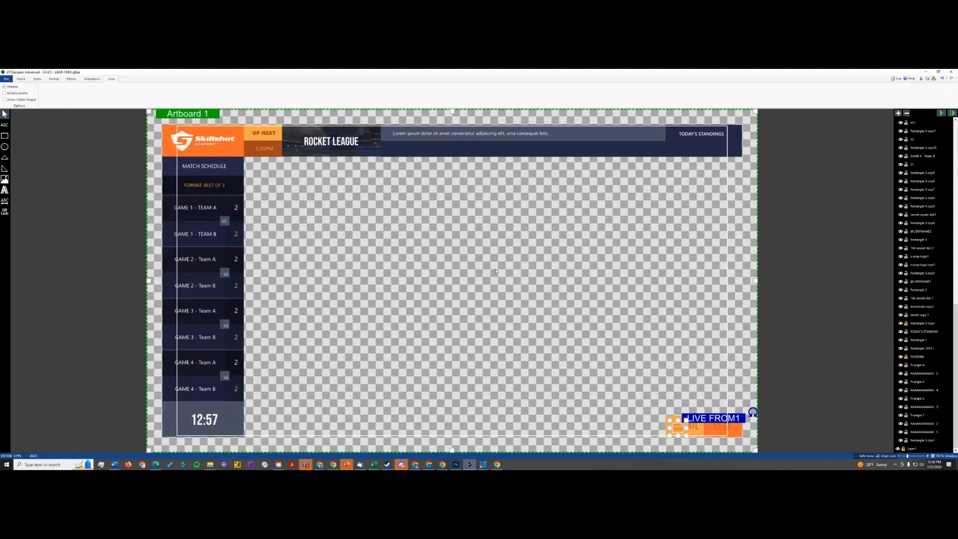
- Switch to vMix, reload the L-bar title input, and check its text fields in the title editor
left_click(483, 465)
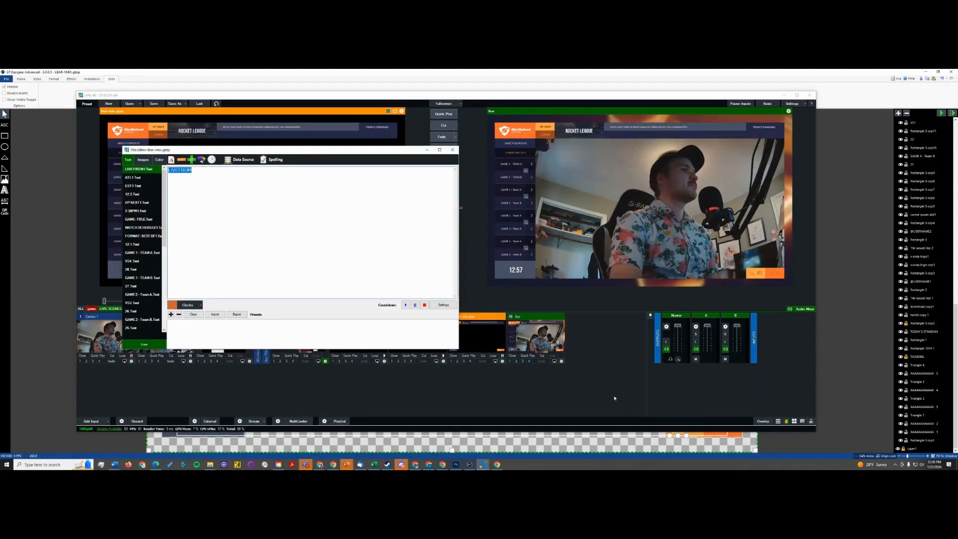
right_click(484, 329)
left_click(497, 338)
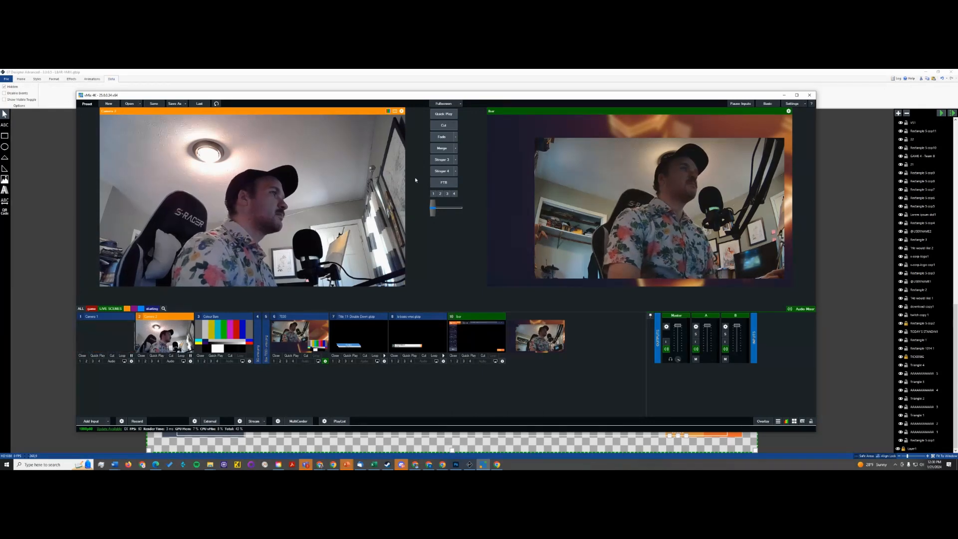
left_click(477, 334)
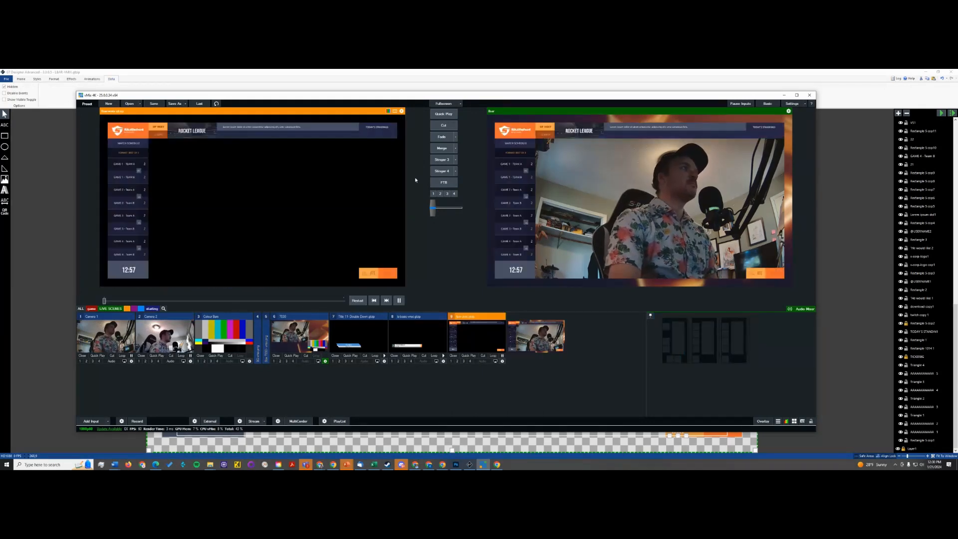
right_click(478, 335)
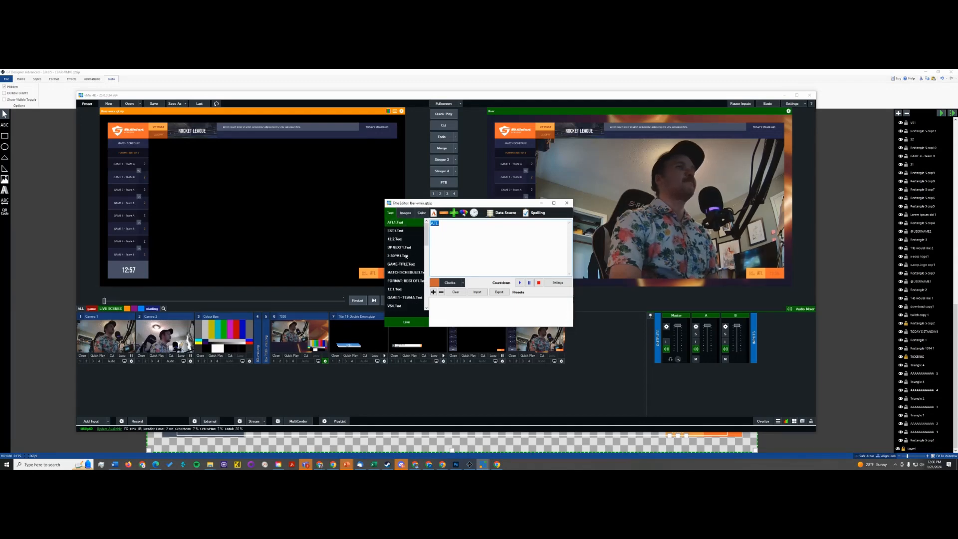
left_click(566, 203)
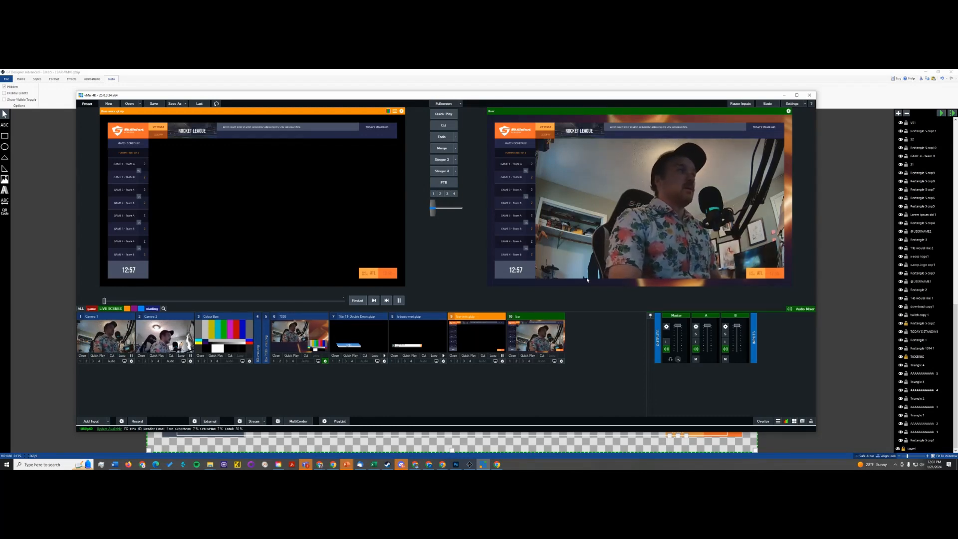
- Switch to GT Designer and inspect the match schedule elements of the overlay around the Game 2 rows
key("alt+Tab")
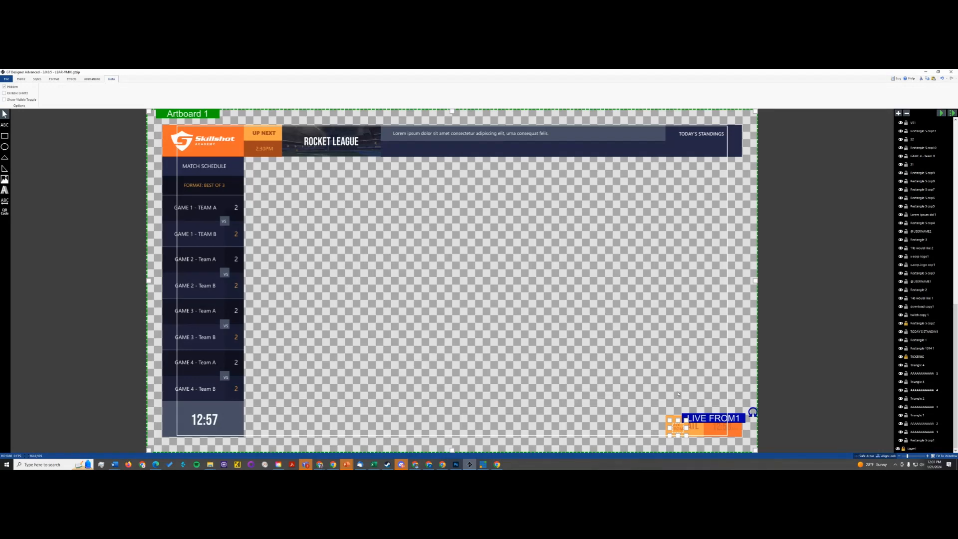
left_click(491, 237)
left_click(209, 285)
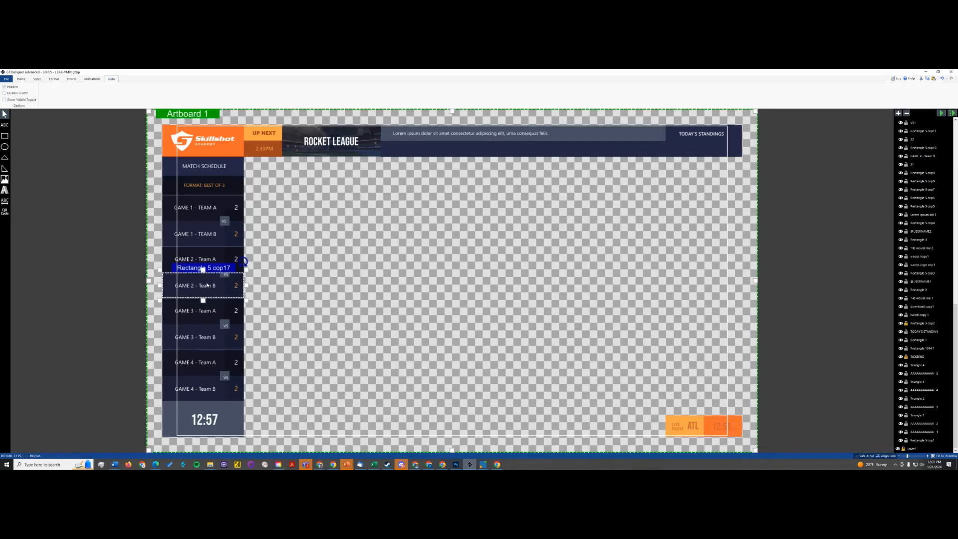
left_click(166, 254)
- Switch to vMix and examine the image and text fields of the L-bar title in the title editor
key("alt+Tab")
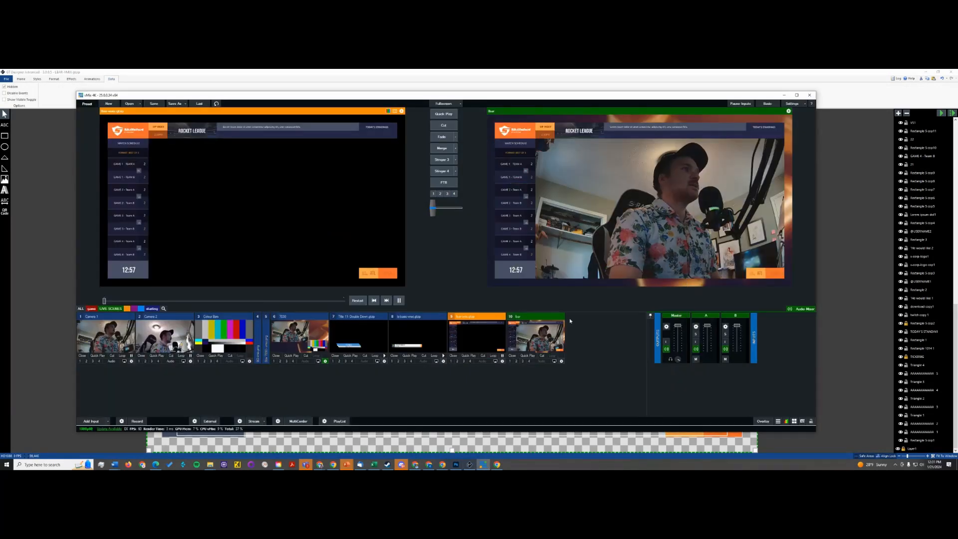
right_click(468, 336)
left_click(480, 340)
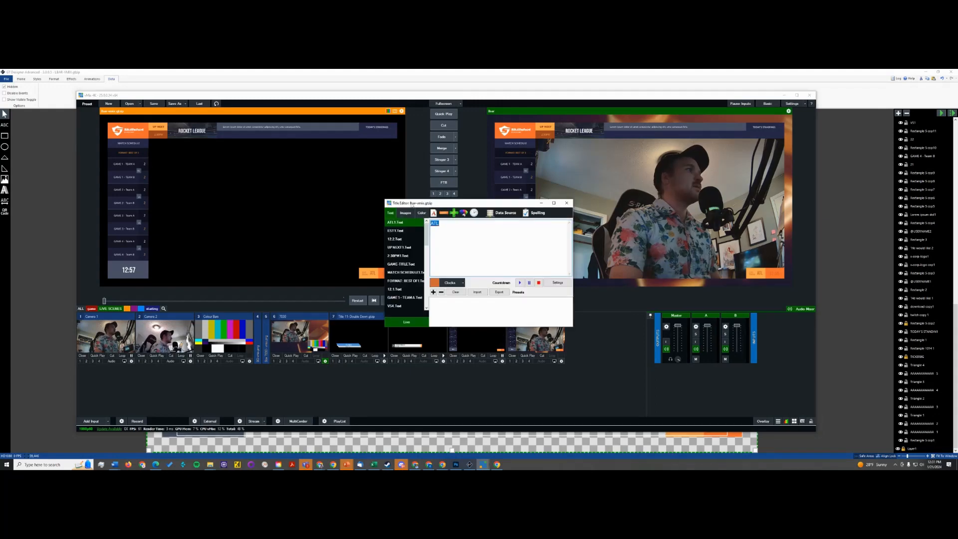
left_click(406, 213)
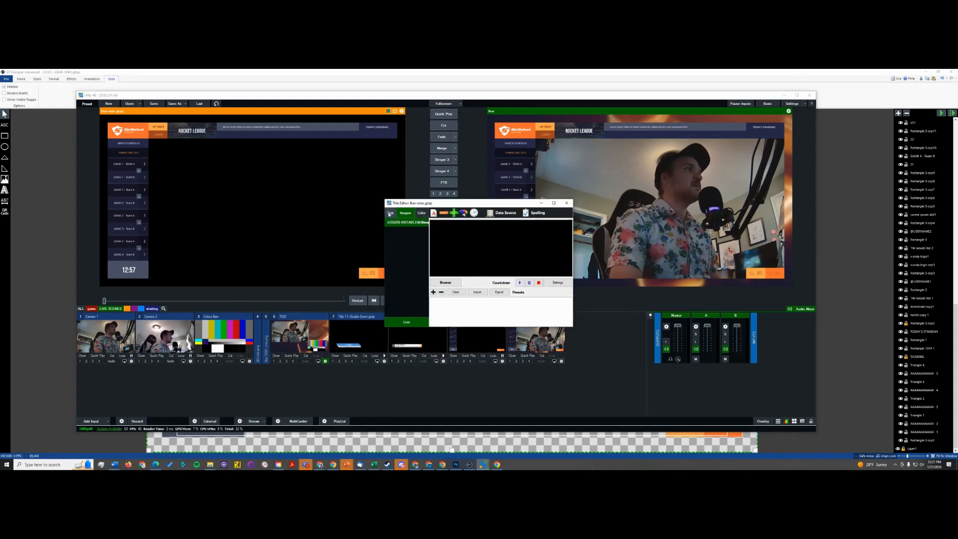
left_click(390, 212)
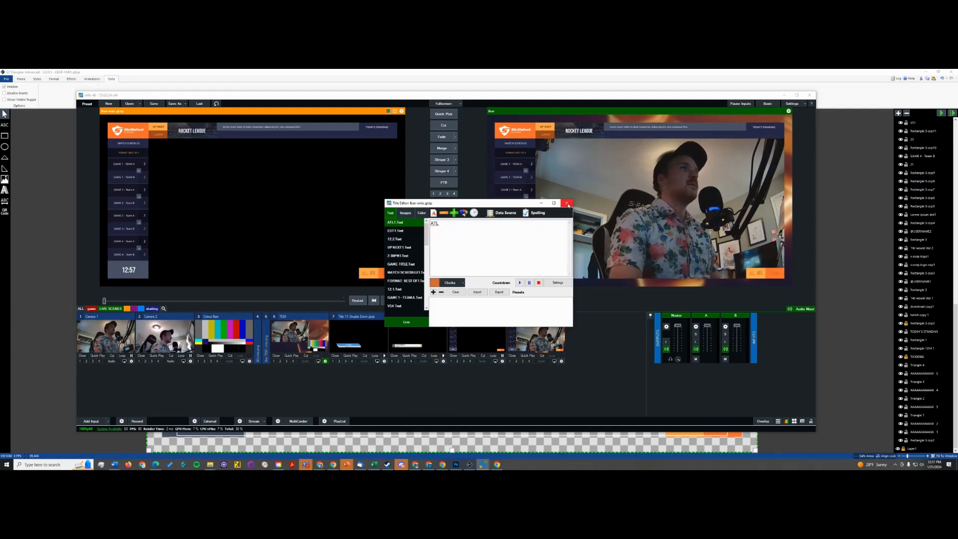
- Close the title editor and switch to GT Designer to locate the TICKERBG layer of the overlay
left_click(474, 153)
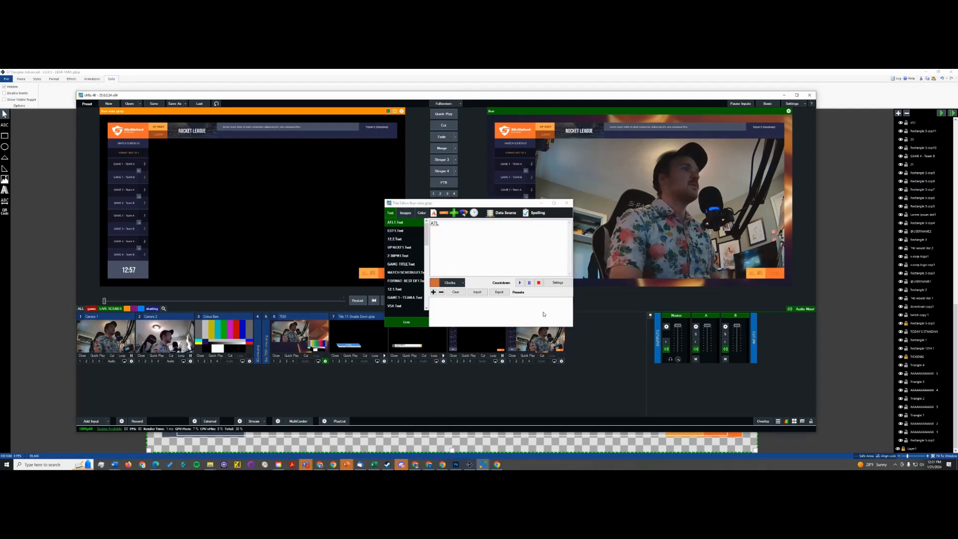
left_click(567, 203)
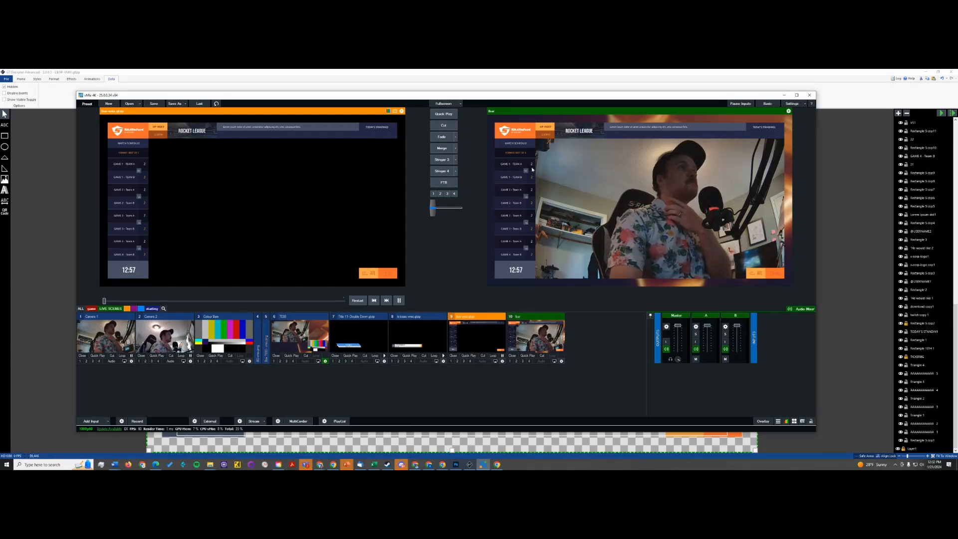
key("alt+Tab")
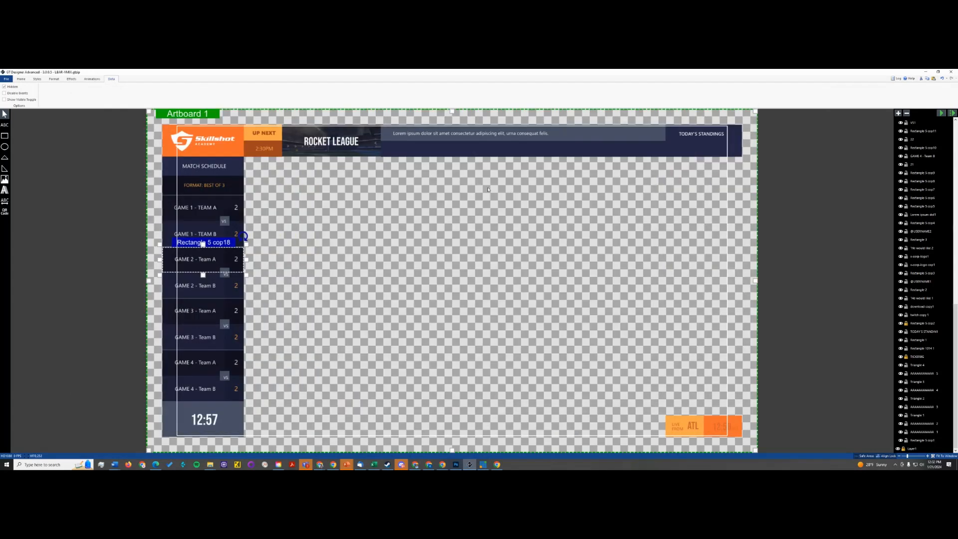
left_click(463, 150)
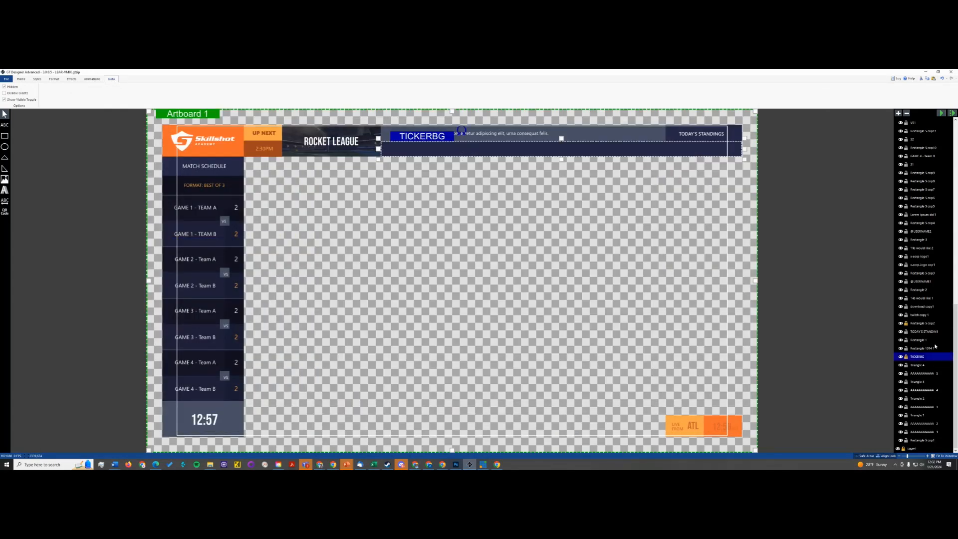
- Delete the five unseen AAAAAAAAAAA placeholder text layers, numbered 5 to 1, from the ticker bar
double_click(924, 374)
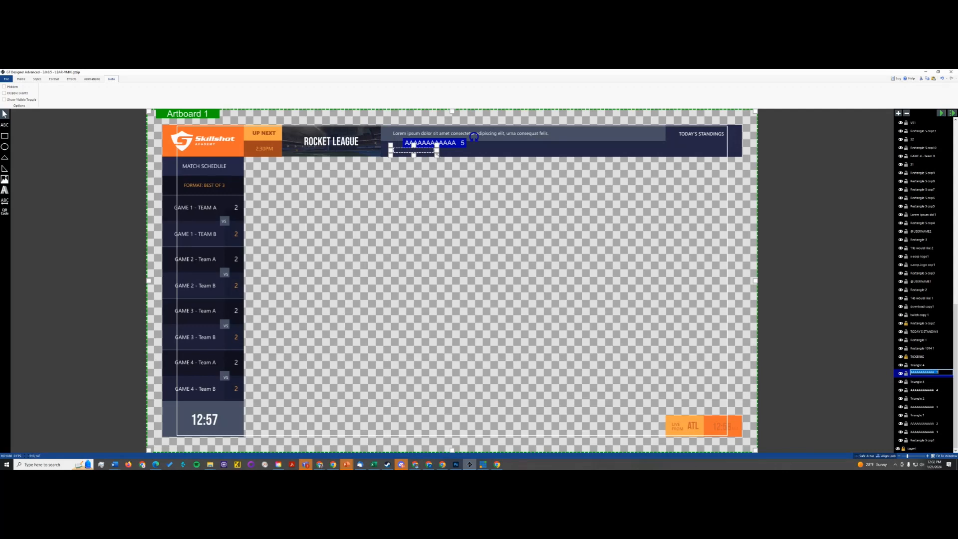
left_click_drag(437, 155, 597, 168)
key("Delete")
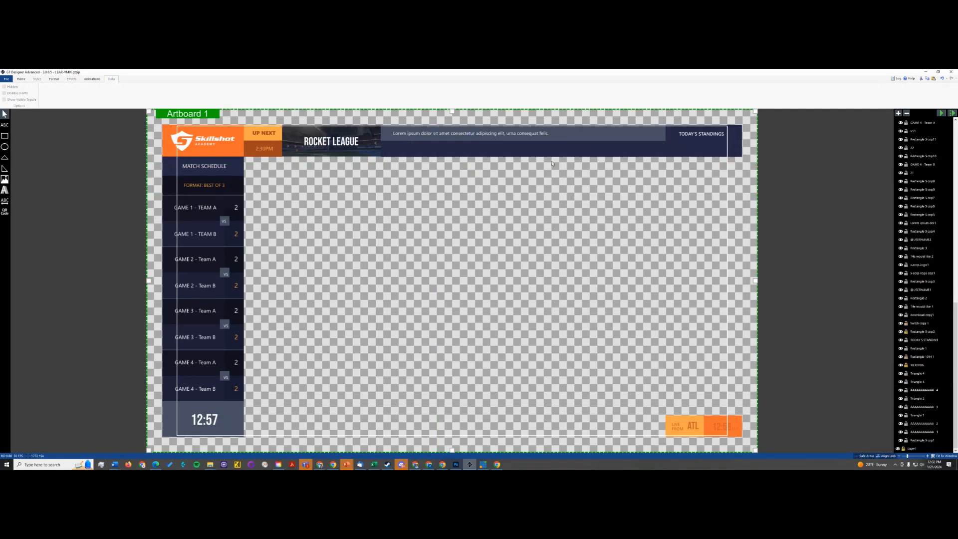
left_click(923, 391)
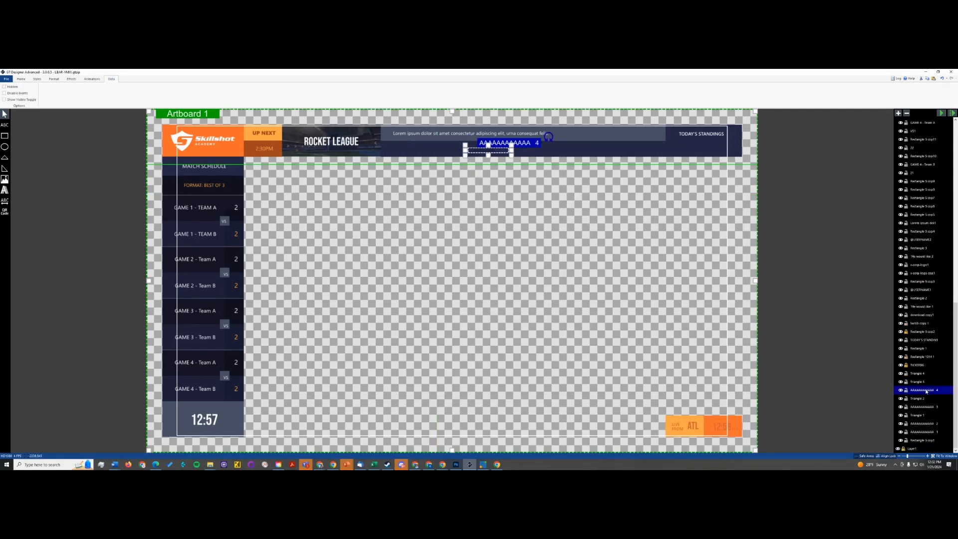
key("Delete")
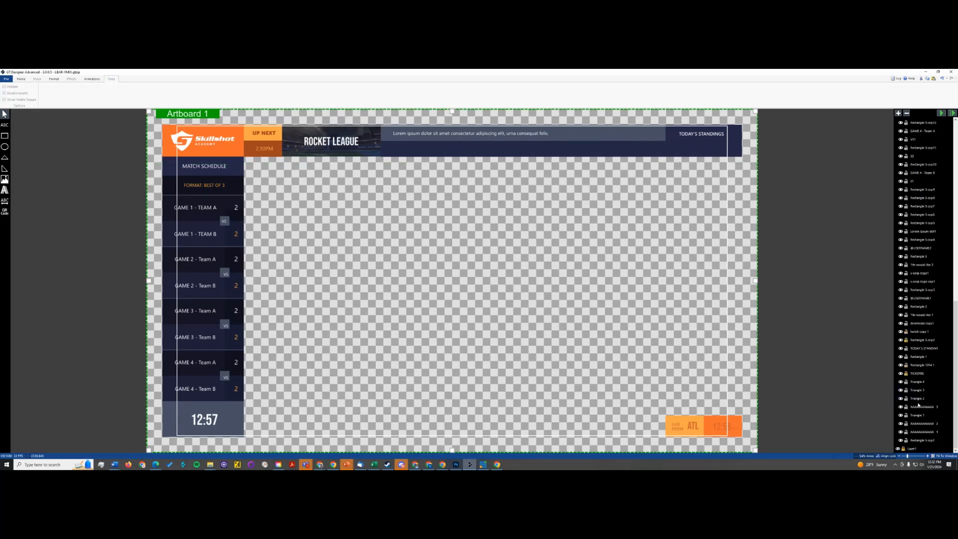
left_click(919, 413)
key("Delete")
left_click(920, 423)
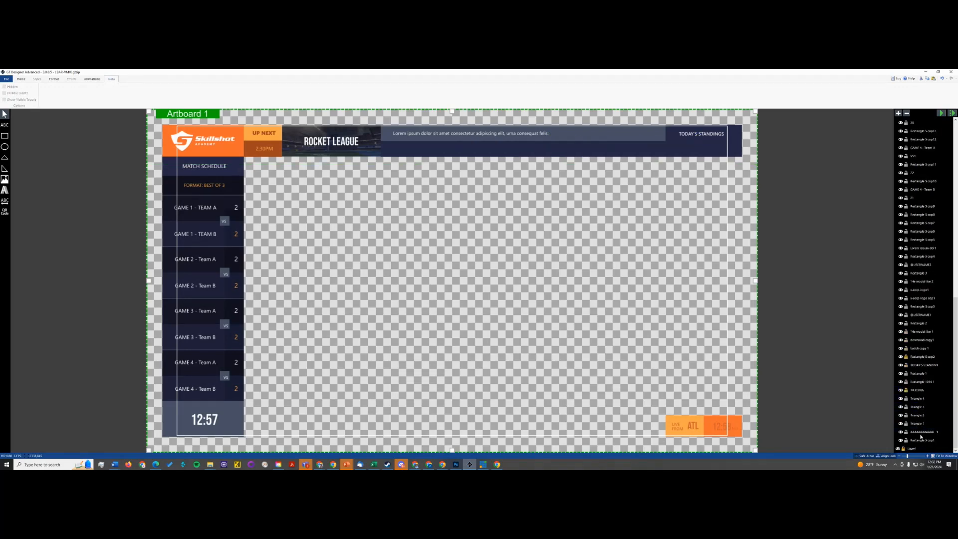
key("Delete")
left_click(921, 436)
key("Delete")
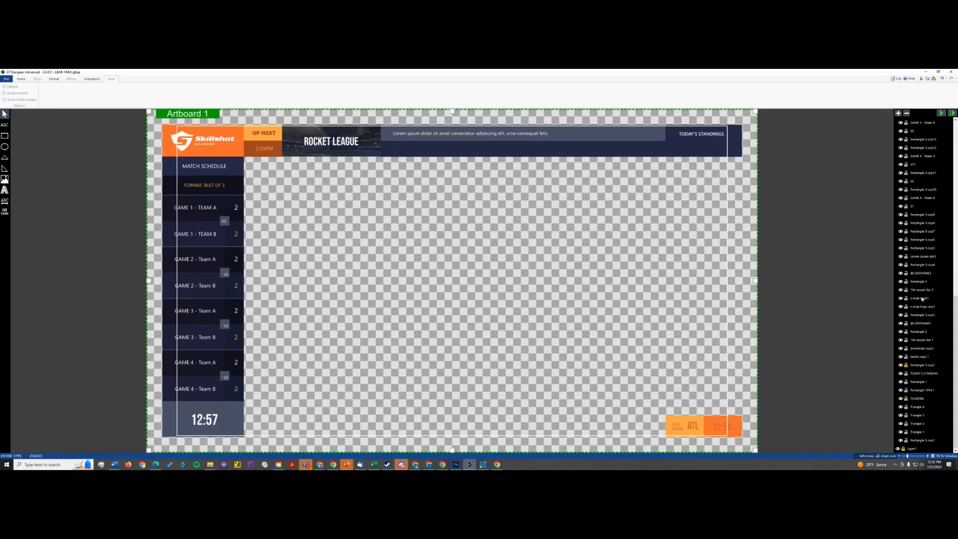
- Delete the Triangle 4, Triangle 3, Triangle 2 and Triangle 1 layers from the ticker bar
left_click(920, 407)
key("Delete")
left_click(919, 415)
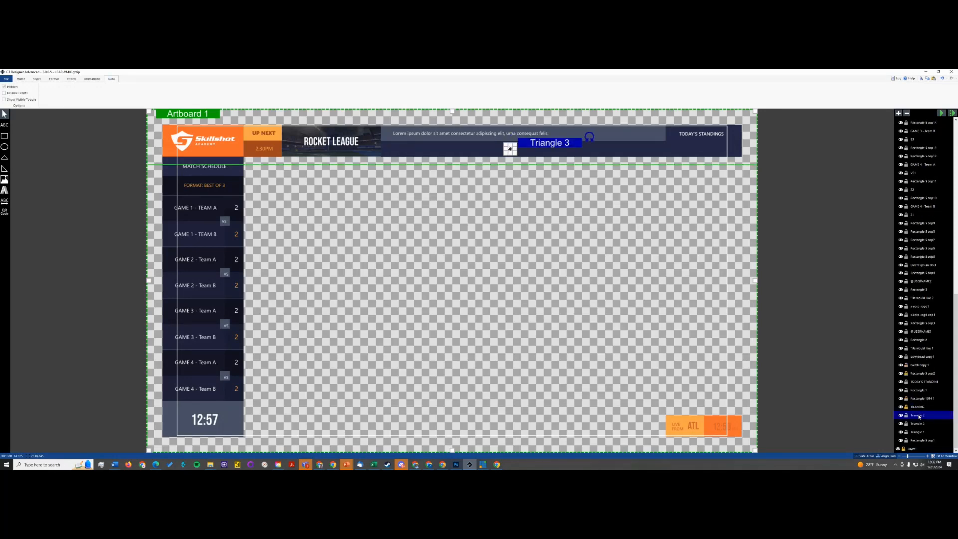
key("Delete")
left_click(917, 415)
left_click(918, 423)
key("Delete")
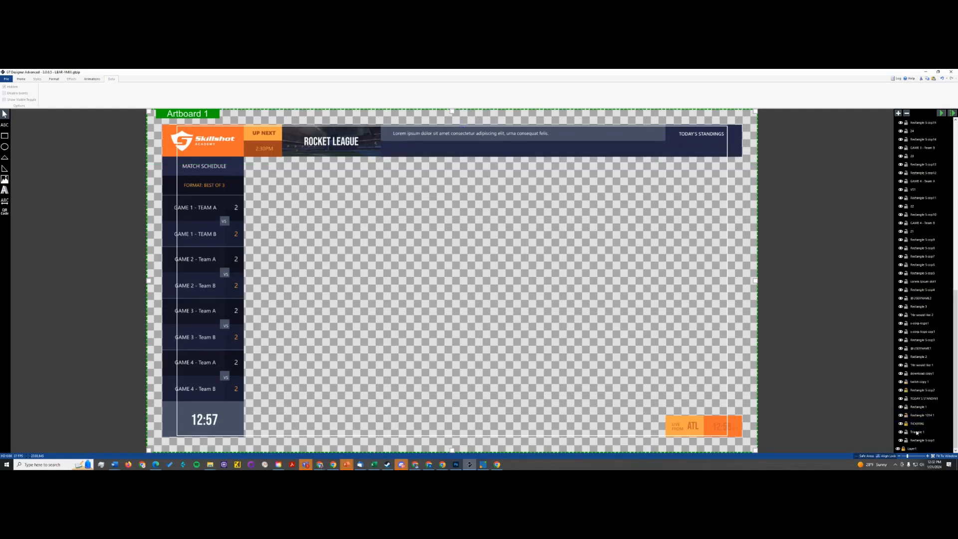
left_click(918, 425)
key("Delete")
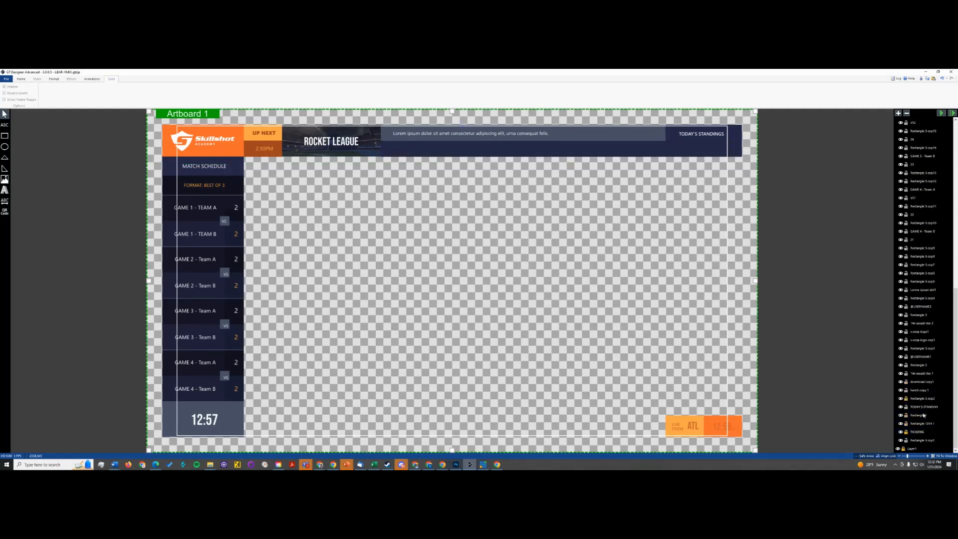
- Check the layers around TODAY'S STANDINGS and delete the unused twitch copy 1 and download copy1 images
left_click(924, 417)
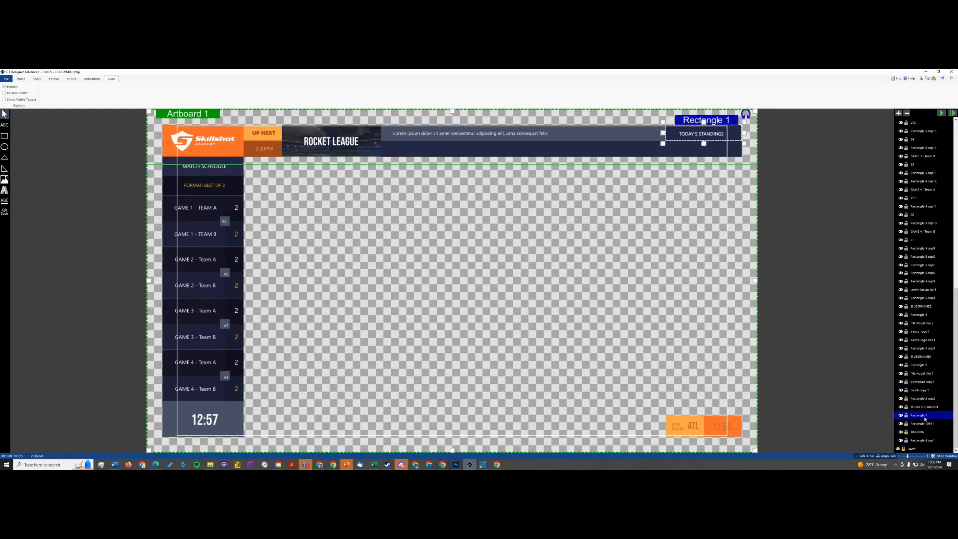
left_click(918, 407)
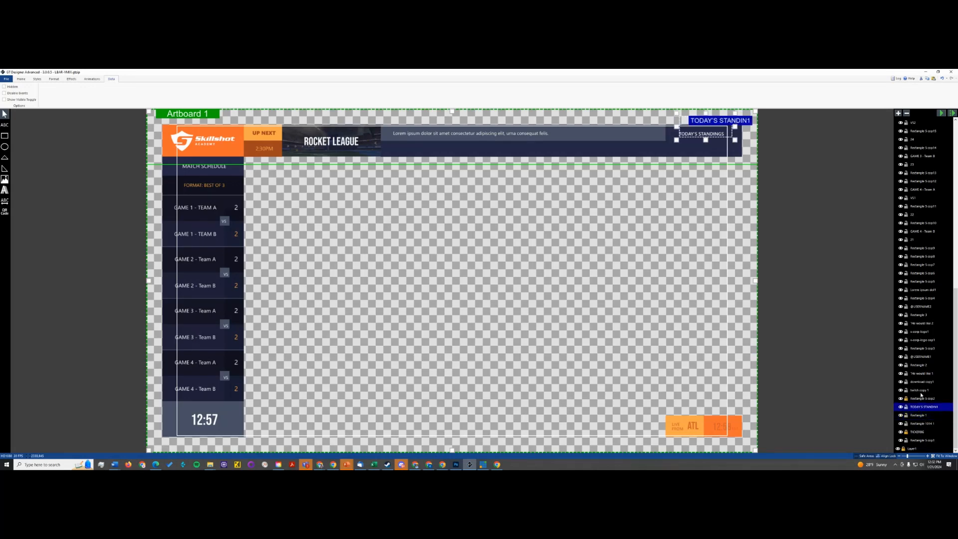
left_click(922, 391)
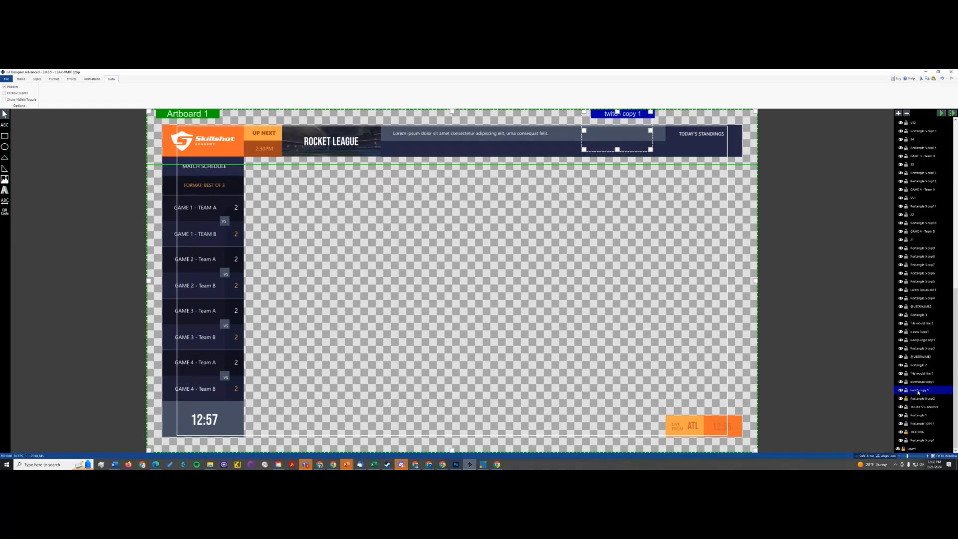
key("Delete")
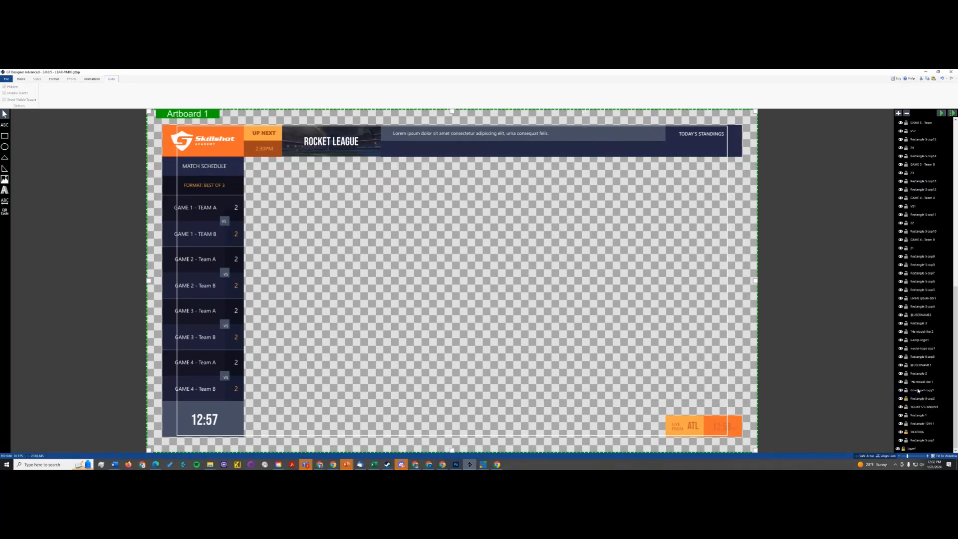
left_click(919, 391)
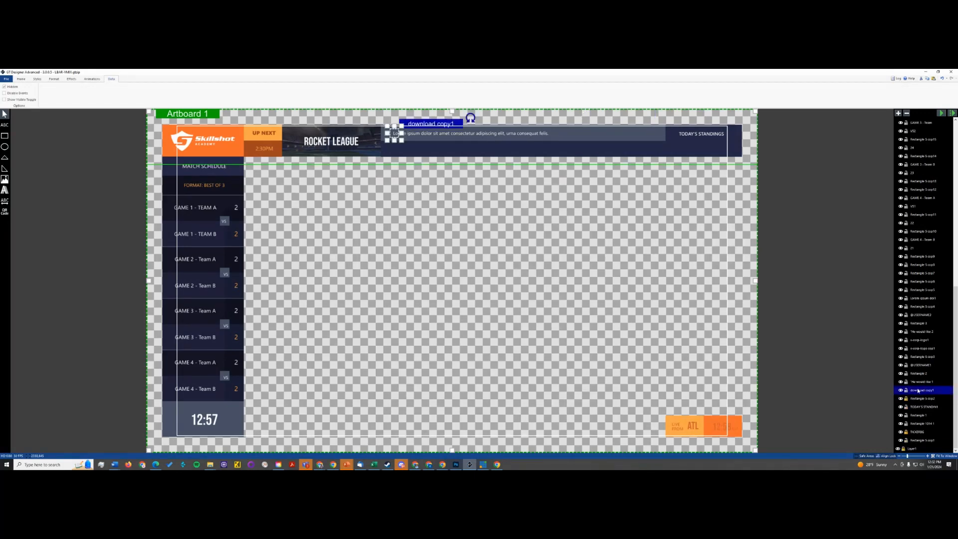
key("Delete")
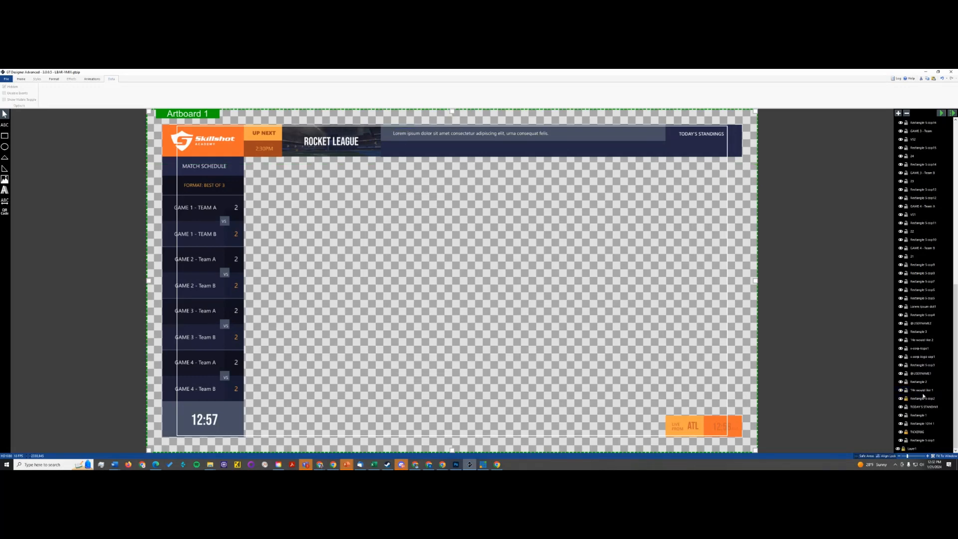
left_click(924, 394)
key("Delete")
left_click(920, 391)
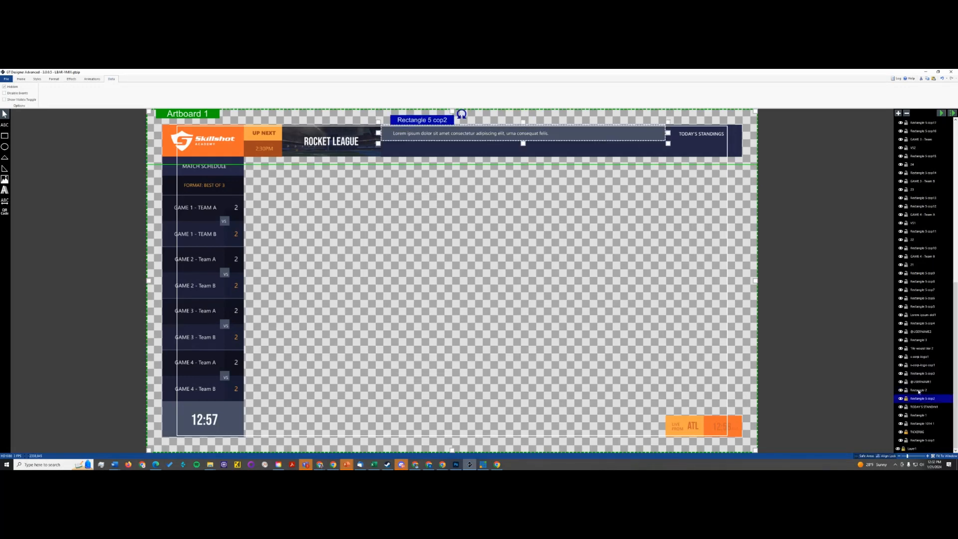
key("Delete")
left_click(919, 392)
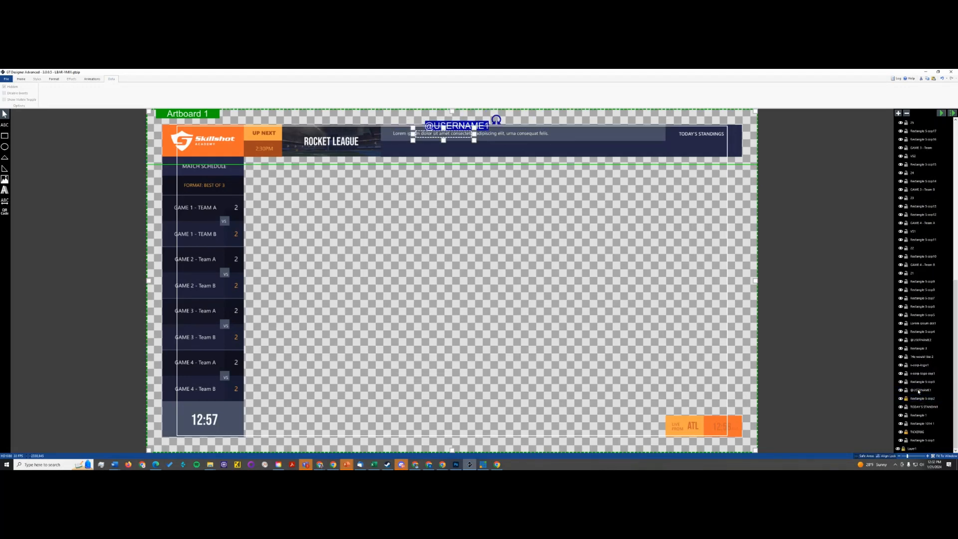
key("Delete")
left_click(919, 391)
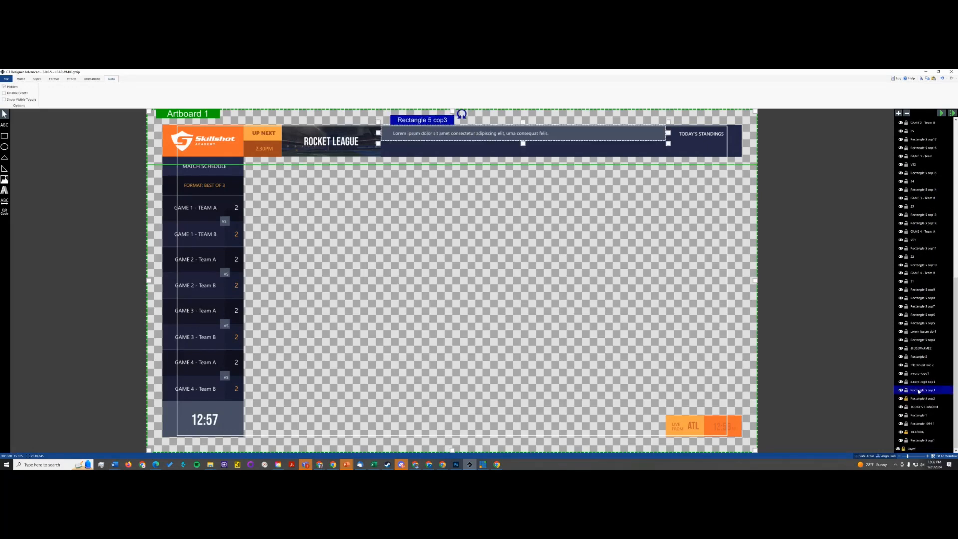
key("Delete")
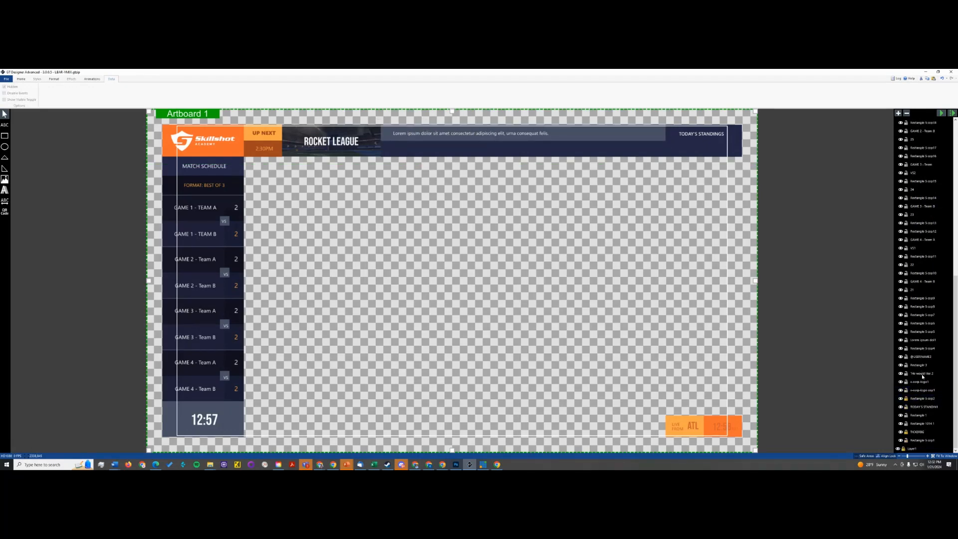
- Delete the "He would like 2 text layer and both x-corp logo layers from the ticker area
key("Delete")
left_click(492, 287)
left_click(922, 375)
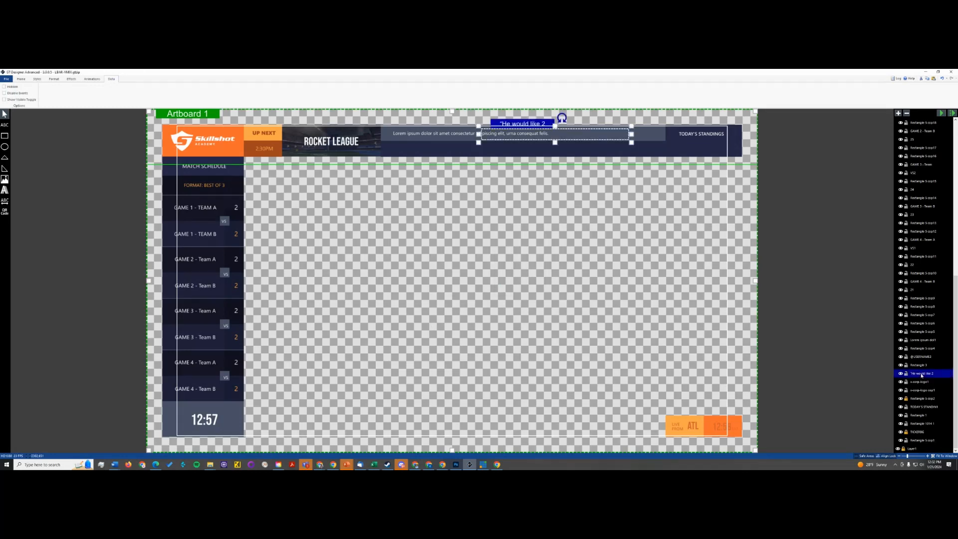
key("Delete")
left_click(922, 383)
key("Delete")
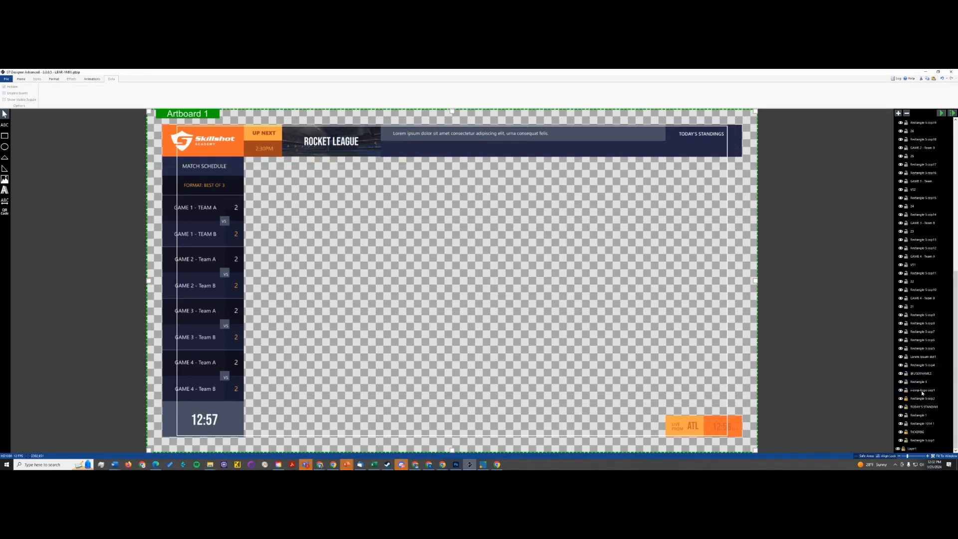
left_click(923, 393)
key("Delete")
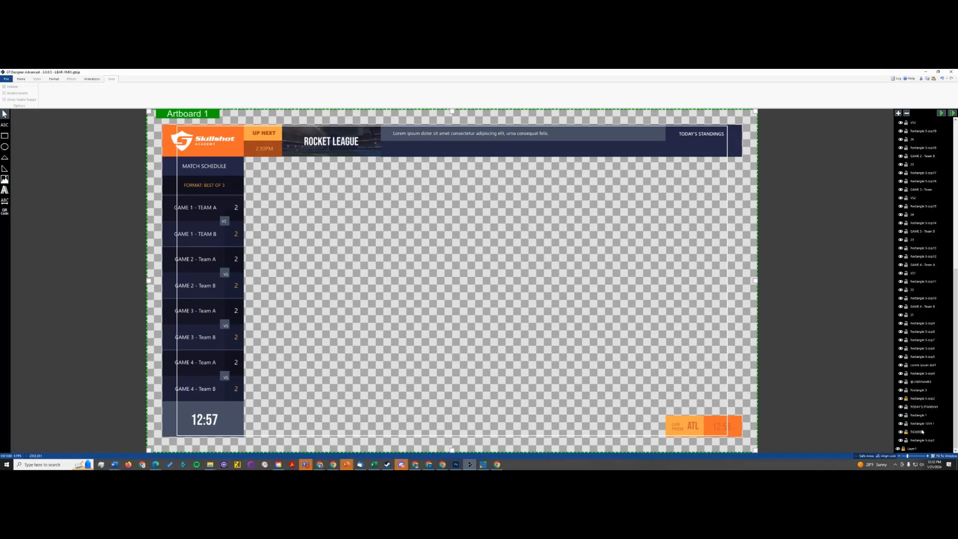
- Delete the redundant Rectangle 5 cop1 layer beneath TICKERBG and the small Rectangle 1014 1 layer beside TODAY'S STANDINGS
left_click(921, 441)
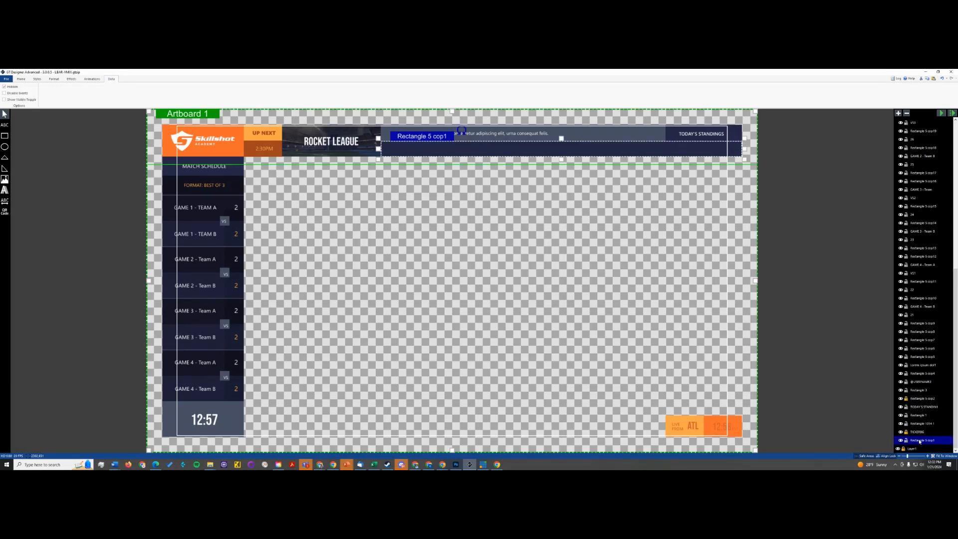
key("Delete")
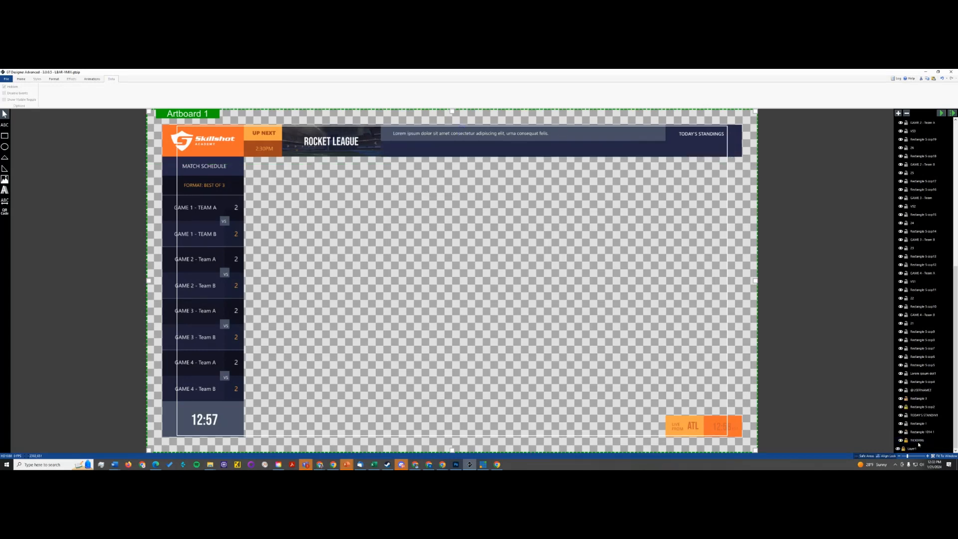
key("ctrl+z")
scroll(932, 425, "down", 1)
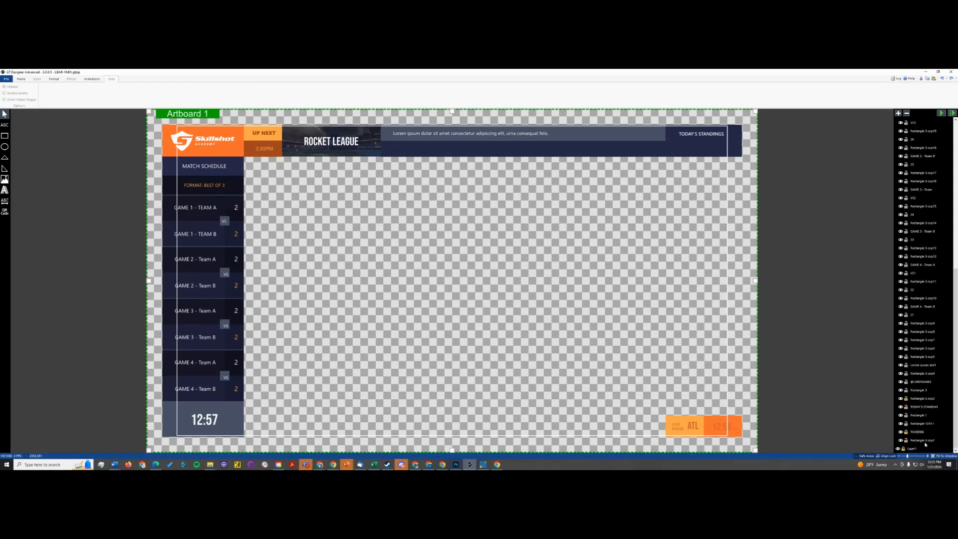
left_click(926, 443)
key("Delete")
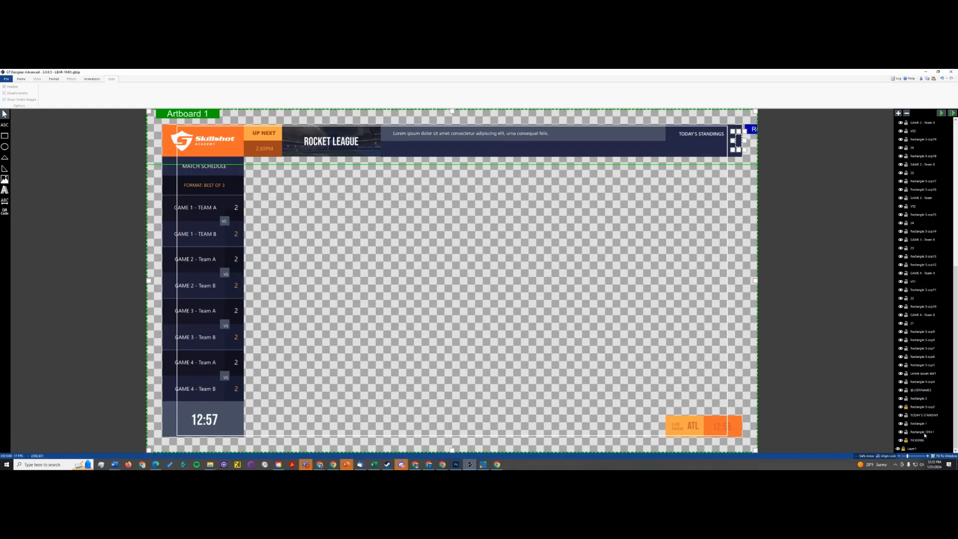
left_click(924, 432)
key("Delete")
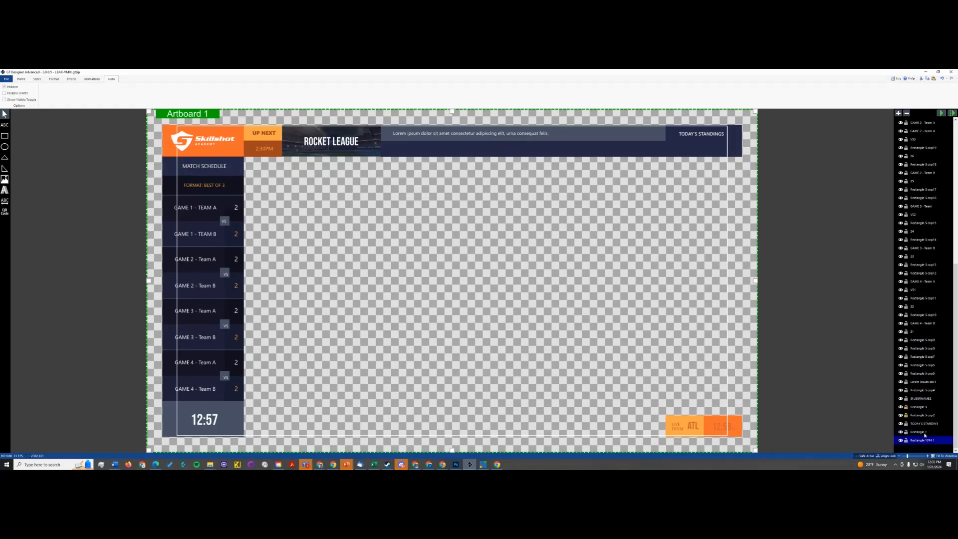
- Try deleting the Rectangle 1 layer behind the TODAY'S STANDINGS text and undo the deletion
left_click(924, 433)
key("Delete")
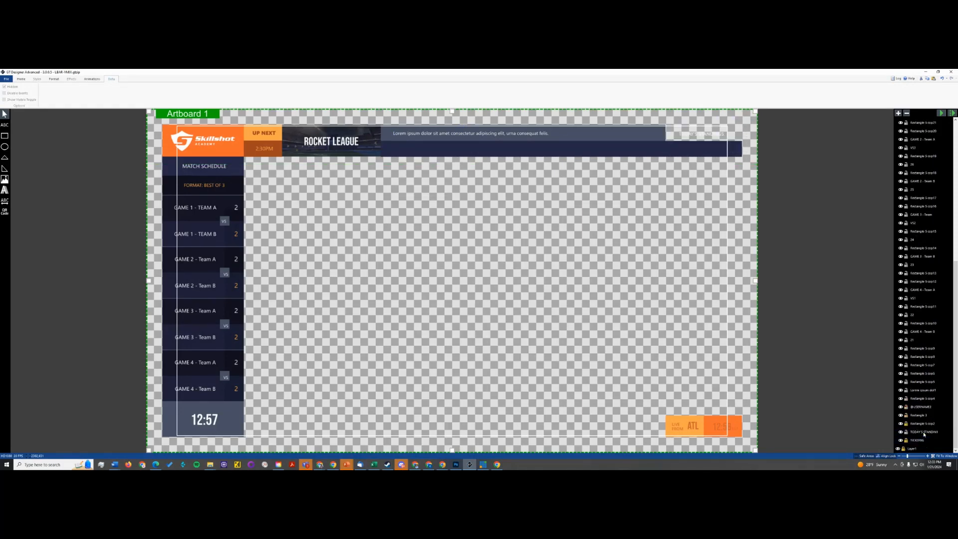
key("ctrl+z")
- Delete the duplicate Rectangle 5 cop2 layer behind the ticker text
left_click(924, 424)
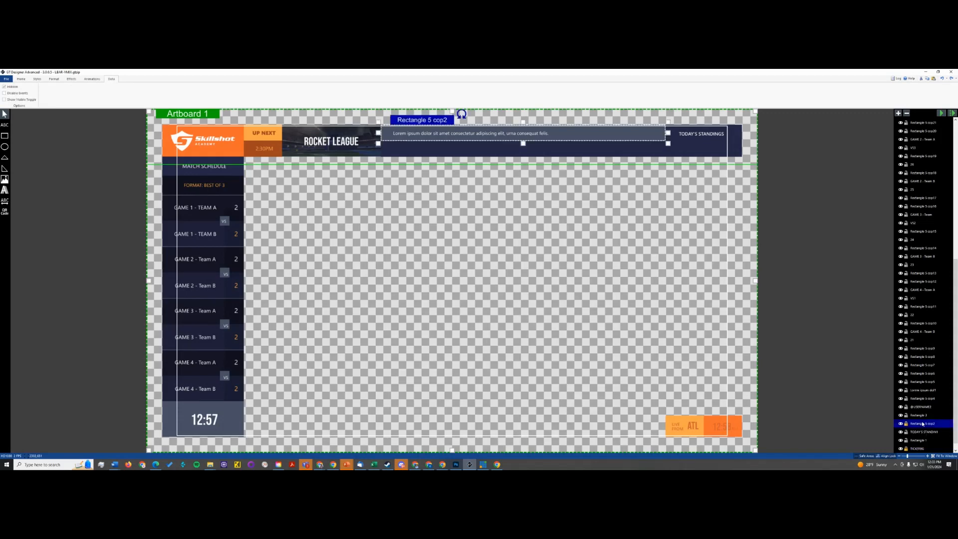
key("Delete")
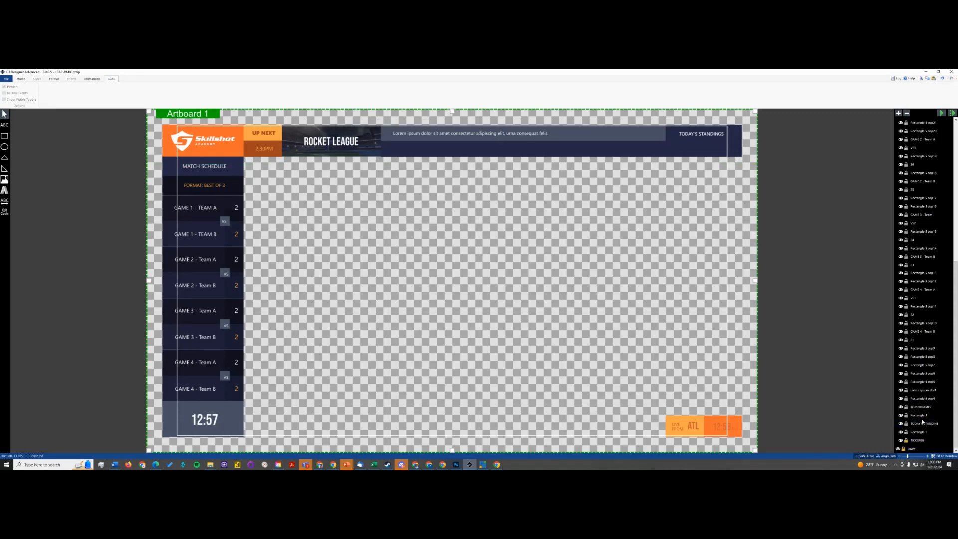
key("ctrl+z")
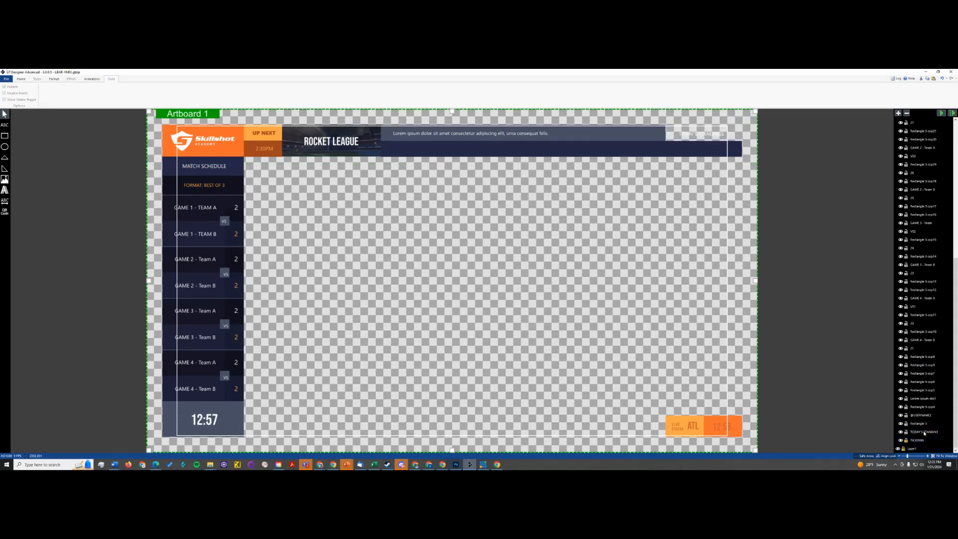
- Restore the deleted Rectangle 1 layer behind the TODAY'S STANDINGS text
key("ctrl+z")
- Try deleting the Rectangle 5 cop5 layer behind the match schedule and undo the deletion
left_click(925, 390)
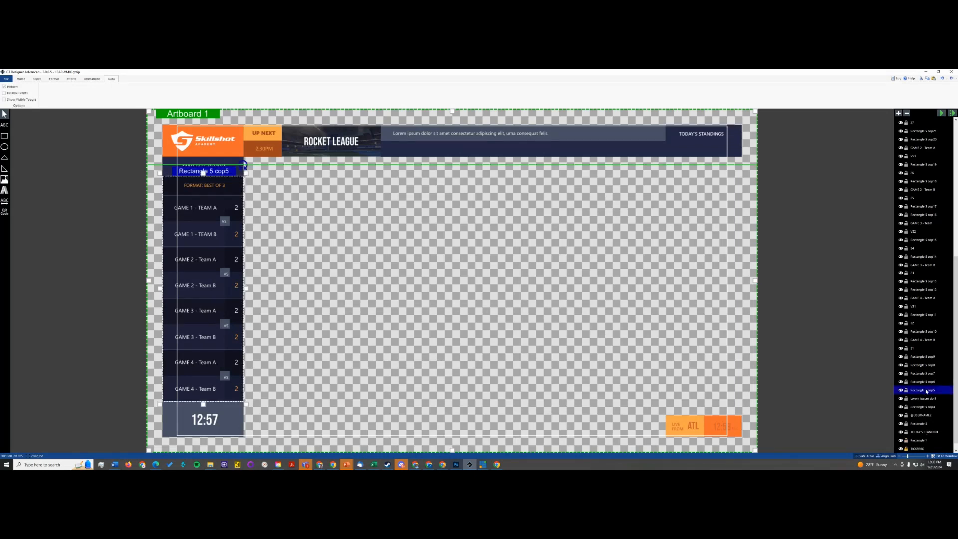
key("Delete")
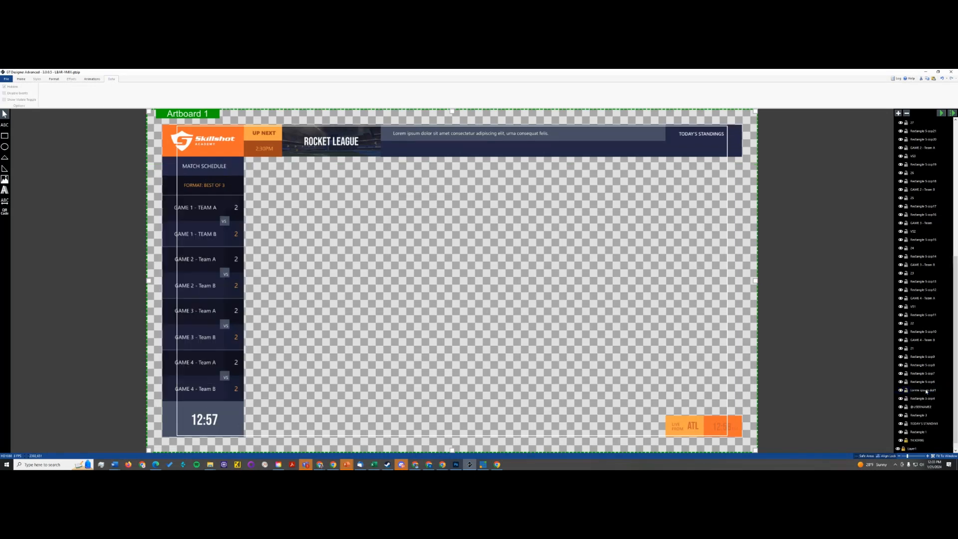
key("ctrl+z")
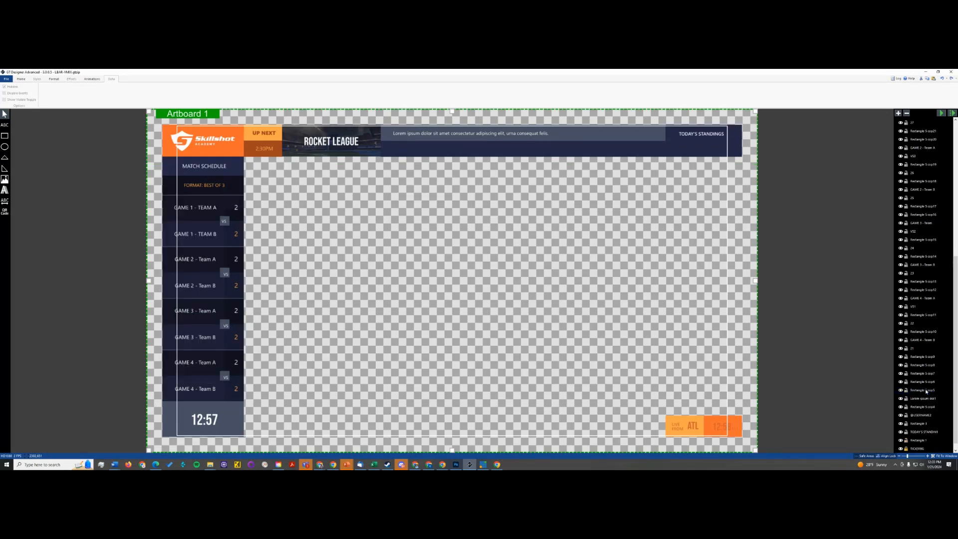
left_click(915, 349)
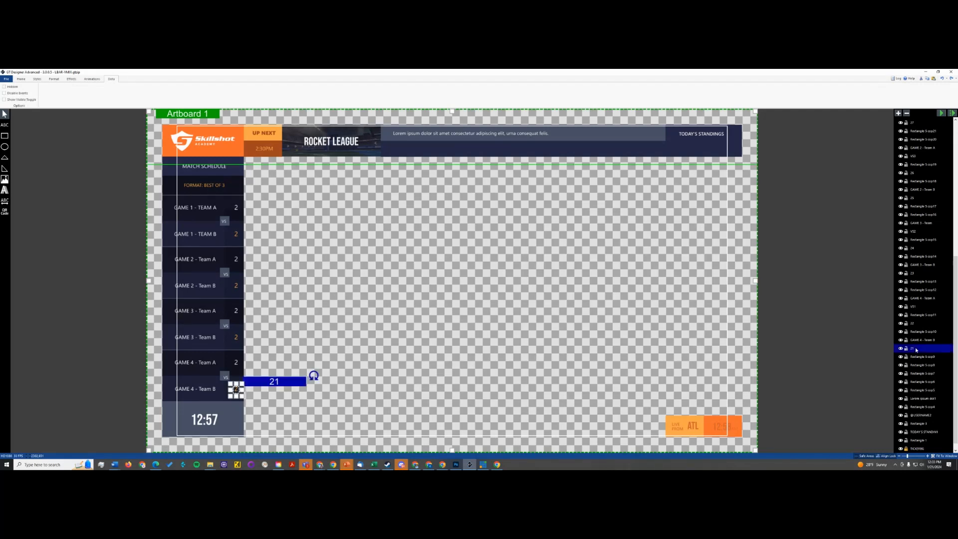
left_click(917, 341)
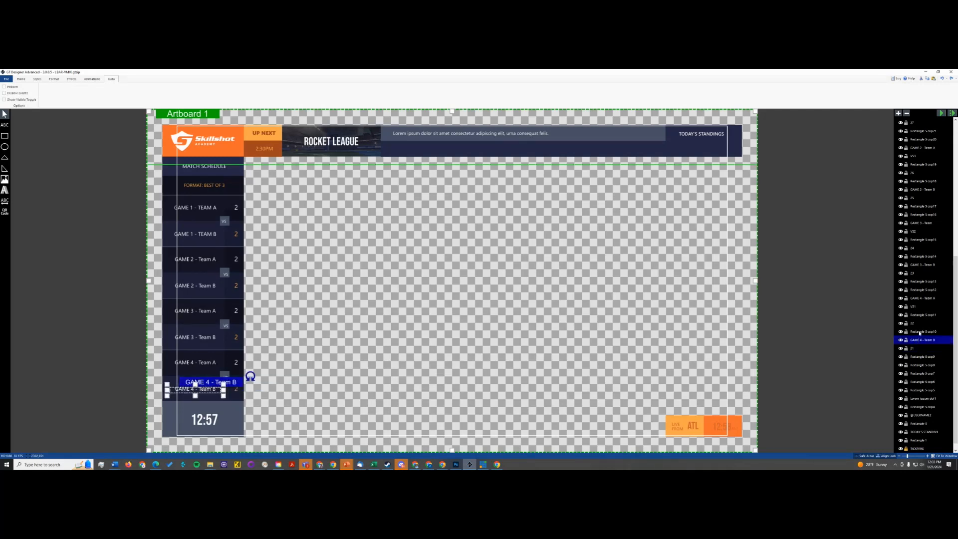
left_click(919, 332)
scroll(933, 390, "down", 1)
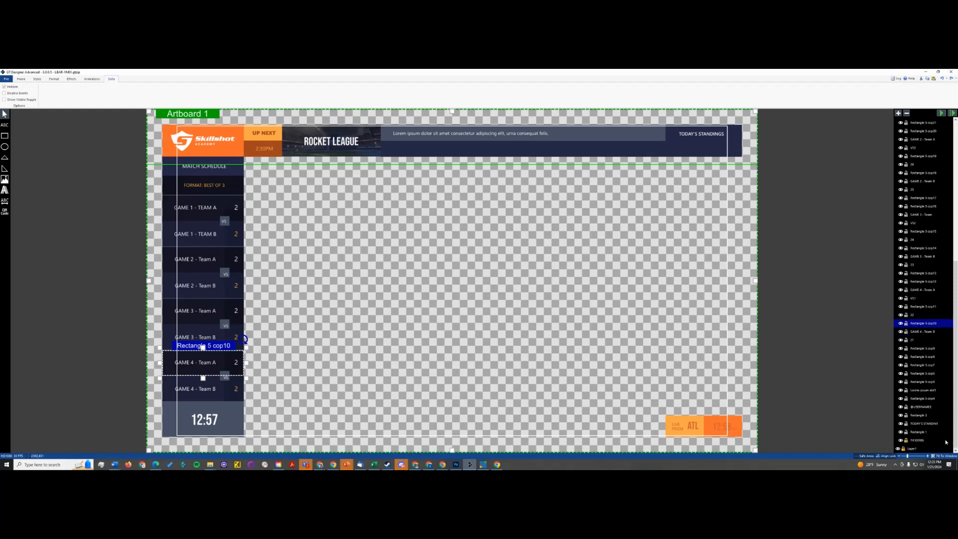
- Add a ticker object across the full width of the TICKERBG bar, below the lorem ipsum callout
left_click(915, 440)
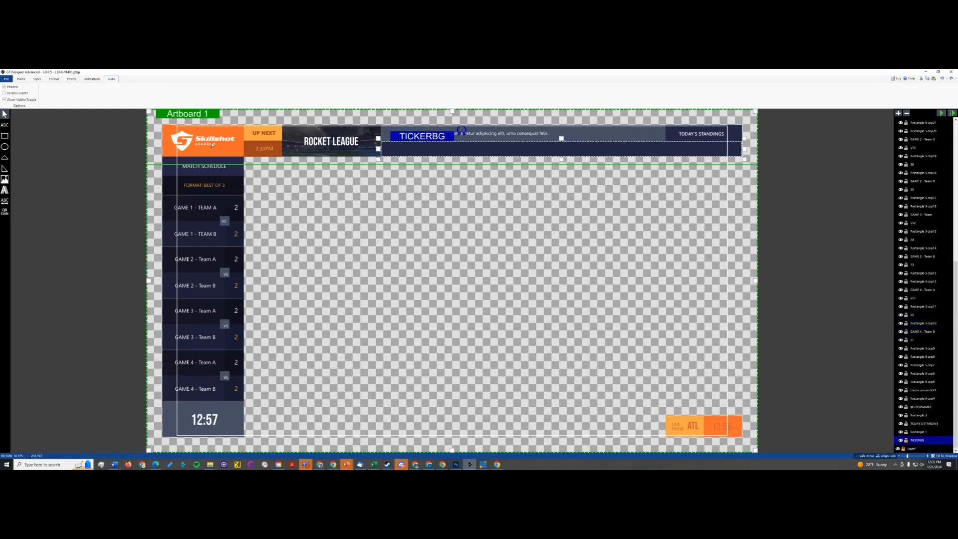
left_click(5, 201)
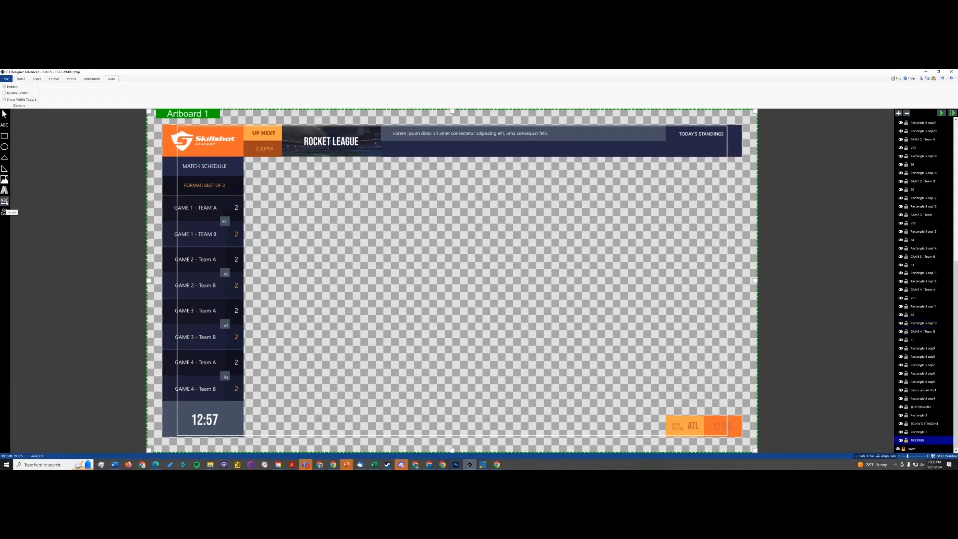
left_click_drag(384, 142, 742, 158)
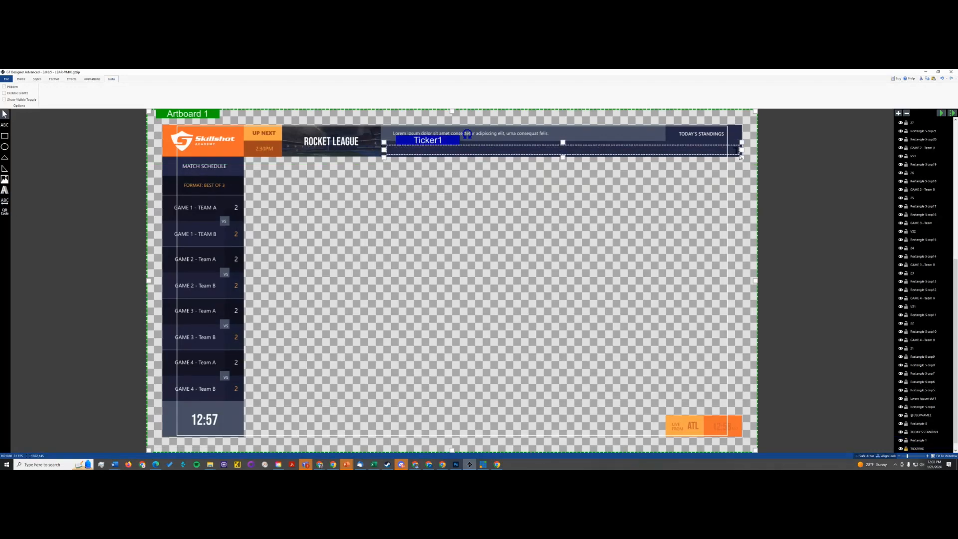
- Set the new ticker's font to Mont
left_click(21, 80)
left_click(97, 89)
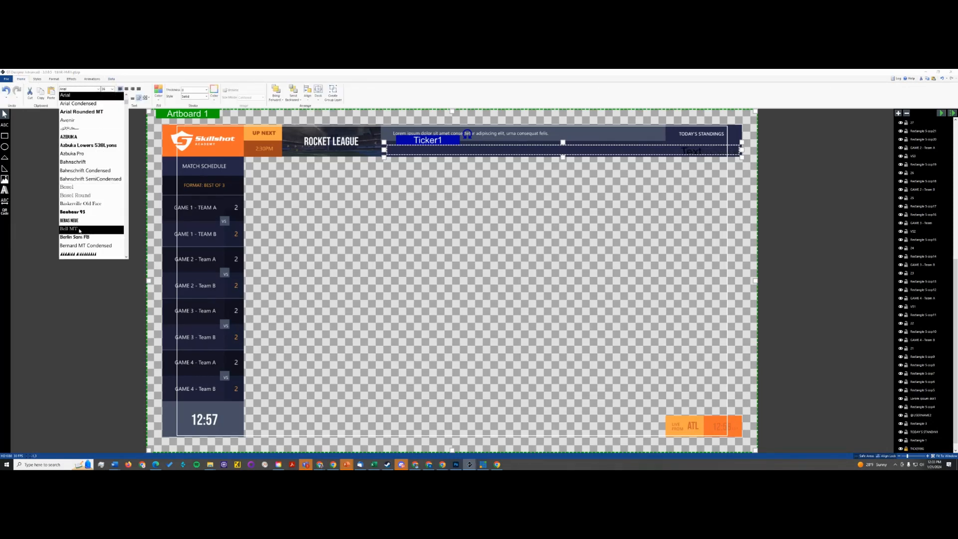
left_click_drag(127, 101, 127, 108)
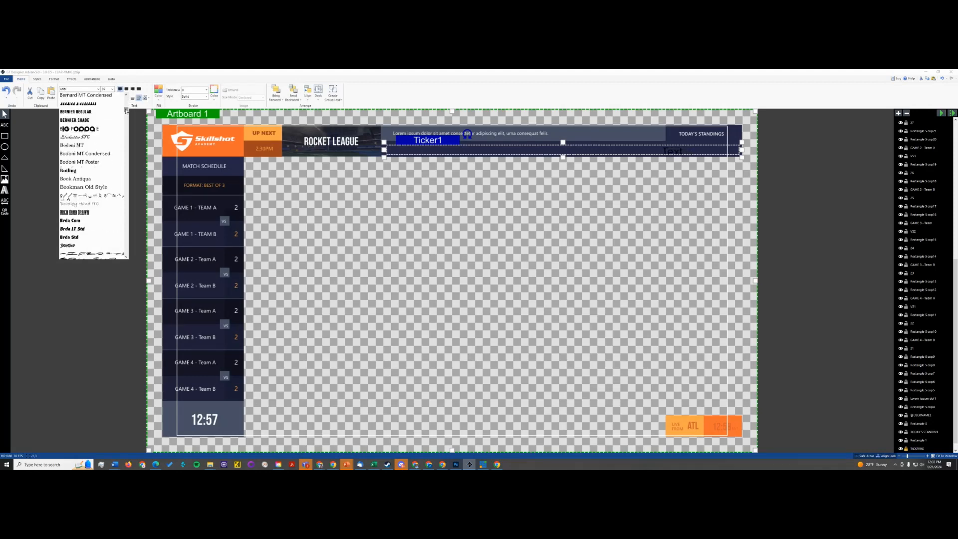
left_click(79, 89)
double_click(80, 88)
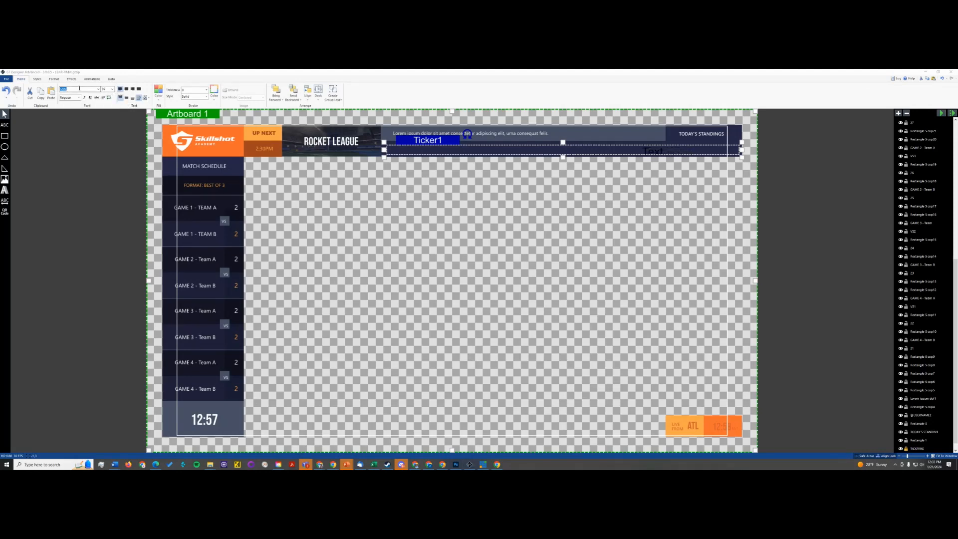
left_click(97, 88)
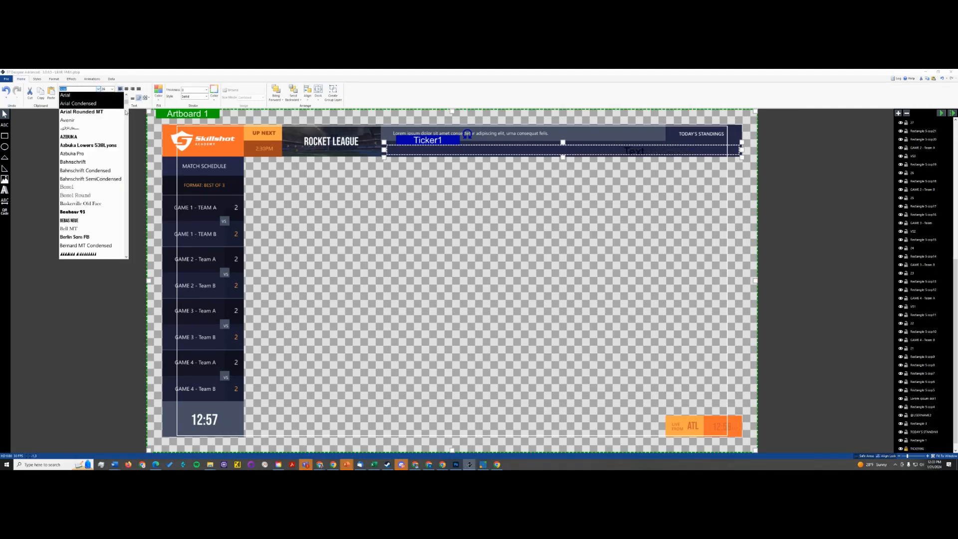
left_click_drag(126, 104, 126, 195)
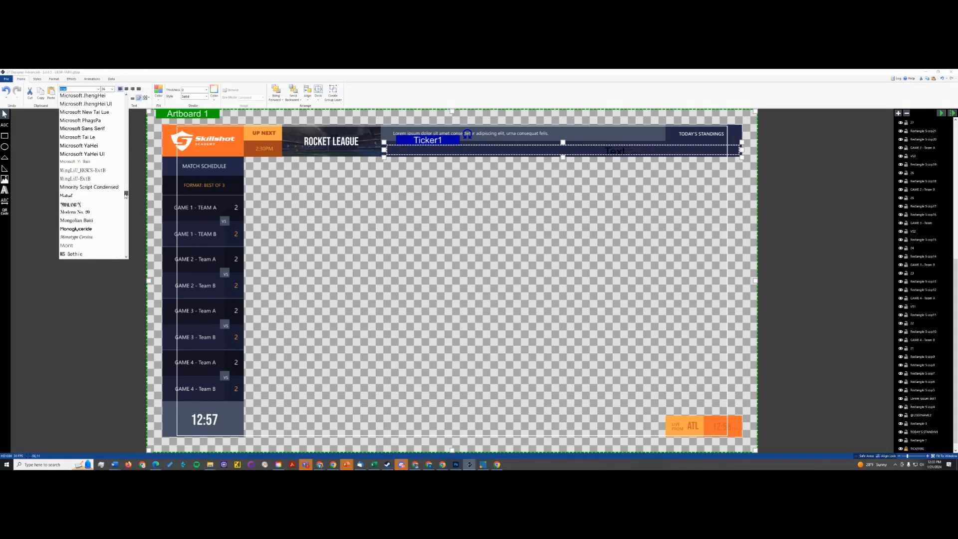
scroll(79, 247, "down", 1)
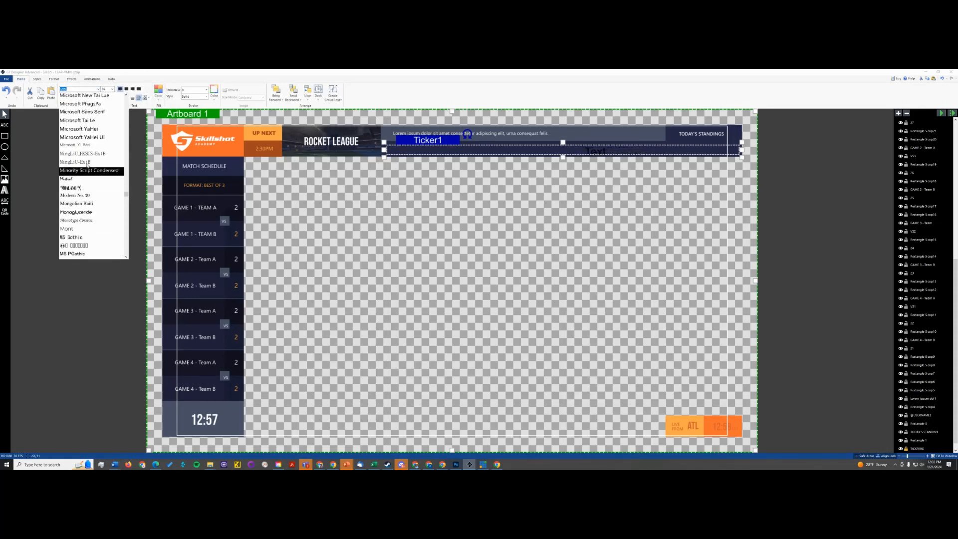
left_click(79, 230)
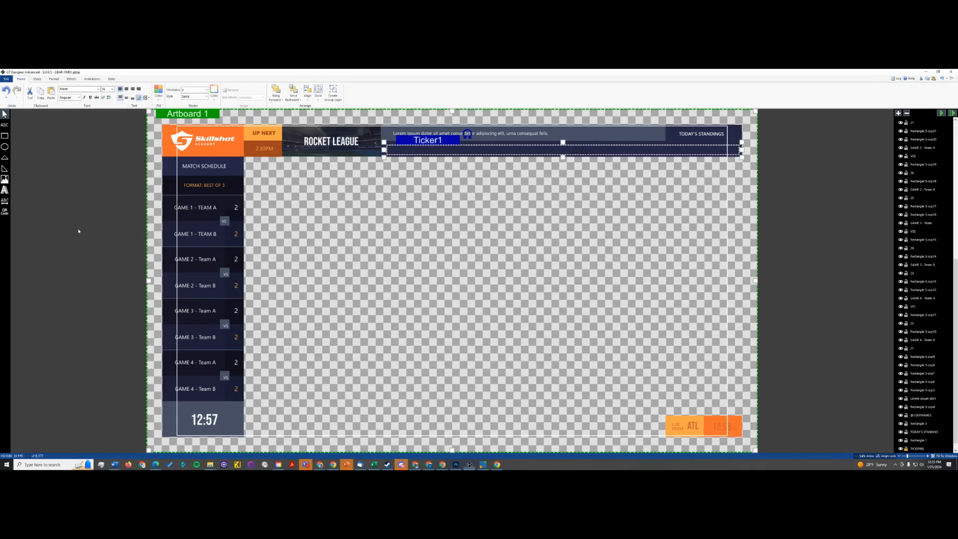
- Set the ticker's font size to 15 and its content to TICKER TEXT
left_click(79, 98)
left_click(108, 89)
type("15")
double_click(397, 148)
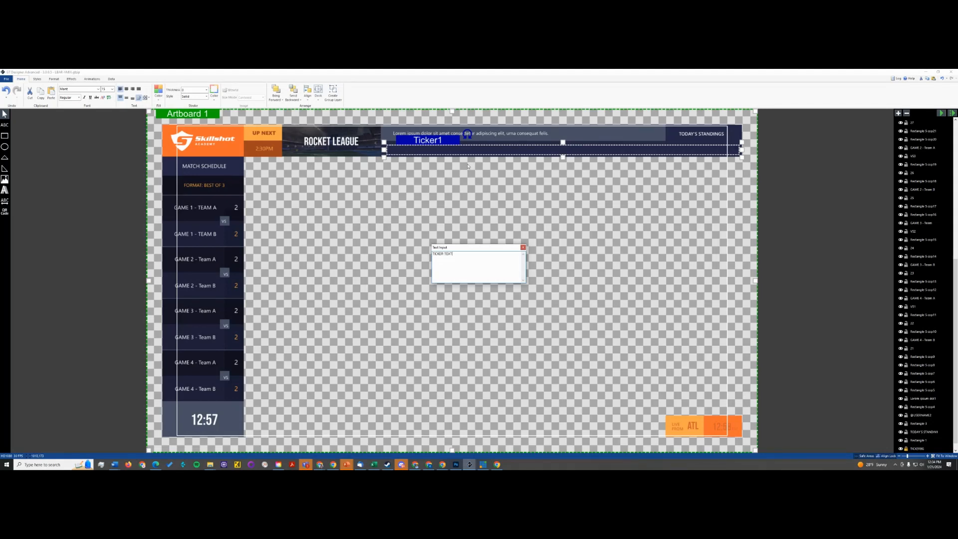
left_click(453, 150)
left_click(409, 151)
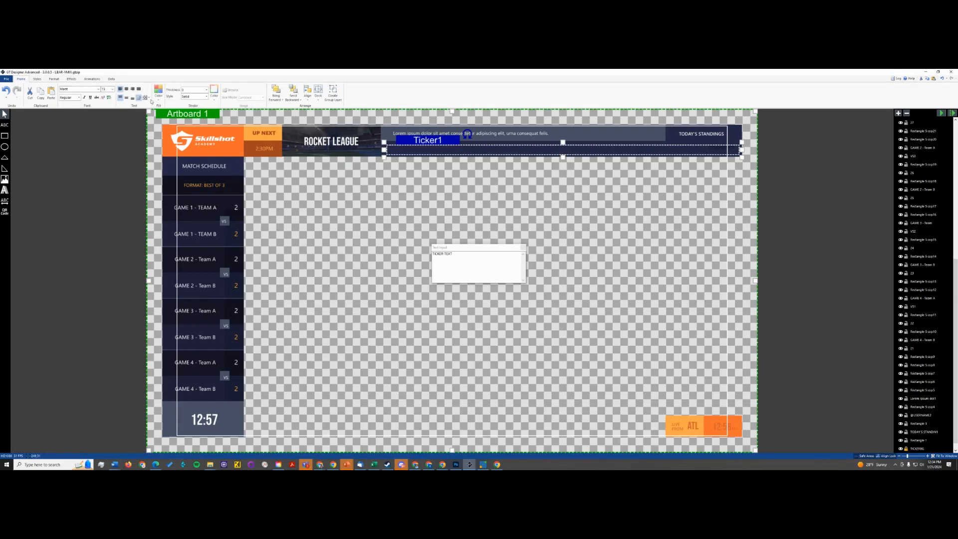
left_click(216, 167)
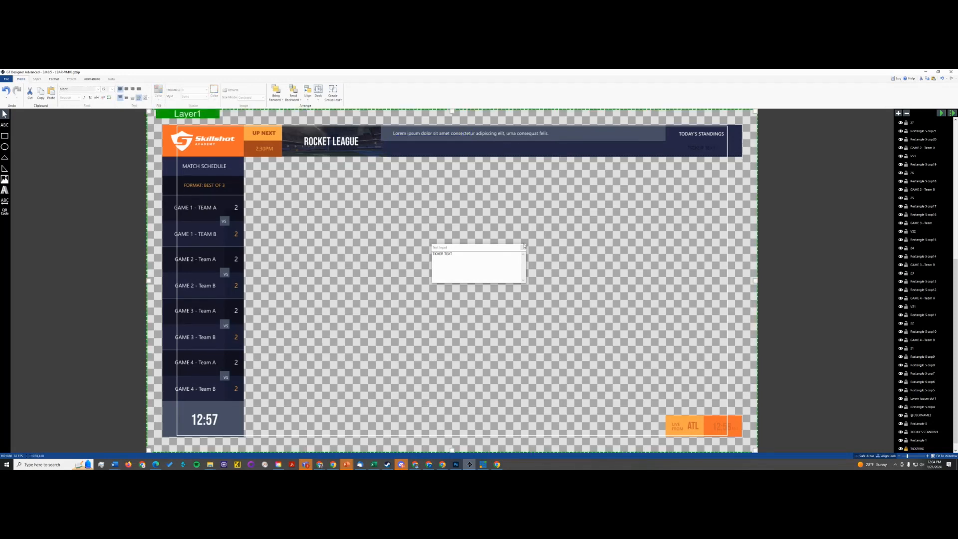
left_click(523, 248)
- Rename the lorem ipsum text layer in the header bar as TOP BAR CALLOUT
left_click(424, 131)
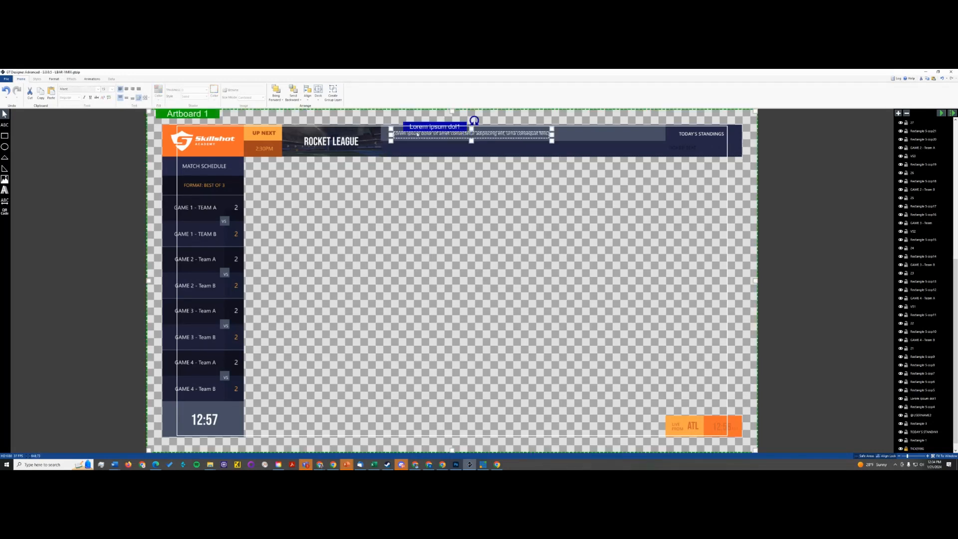
double_click(923, 399)
type("TOP BAR CALLOUT")
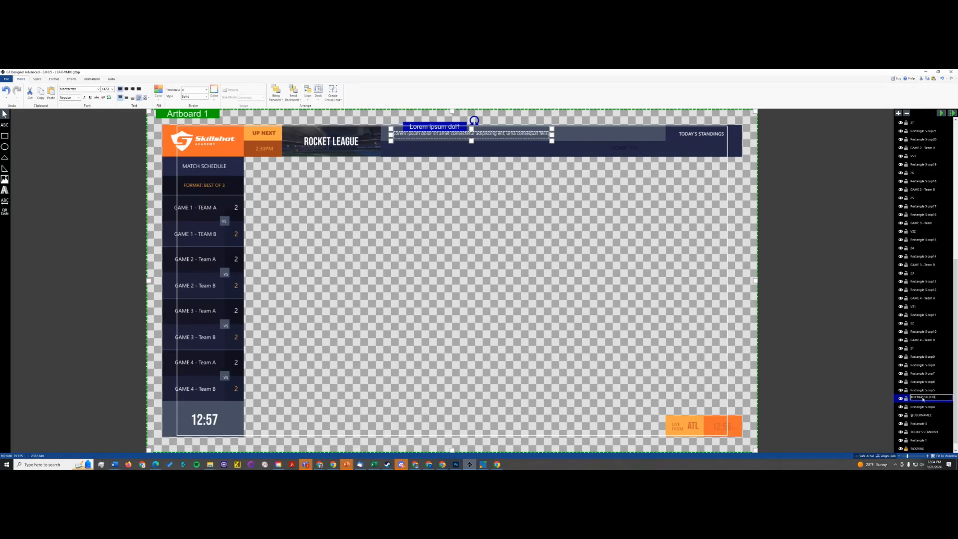
left_click(862, 345)
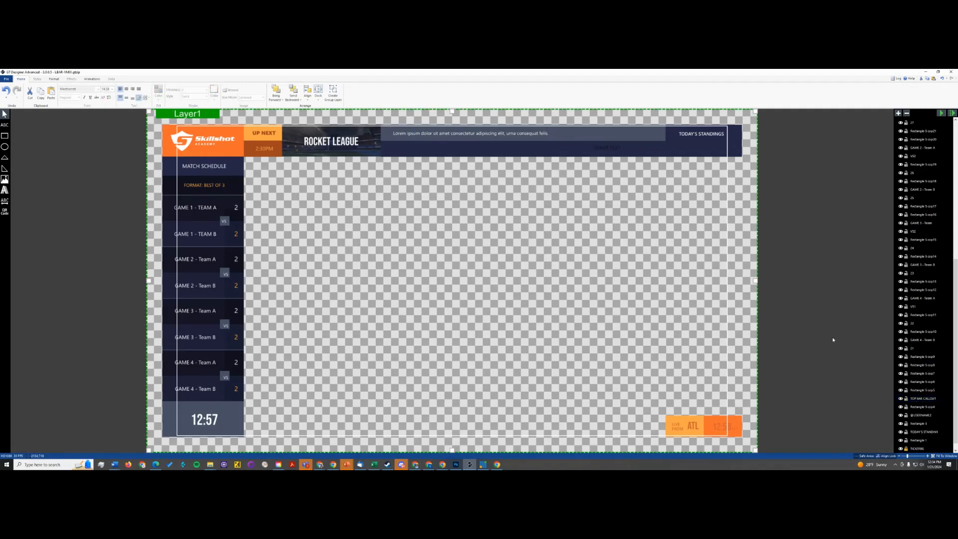
- Give the ticker text a light fill colour and choose a heavier font weight
scroll(917, 328, "up", 10)
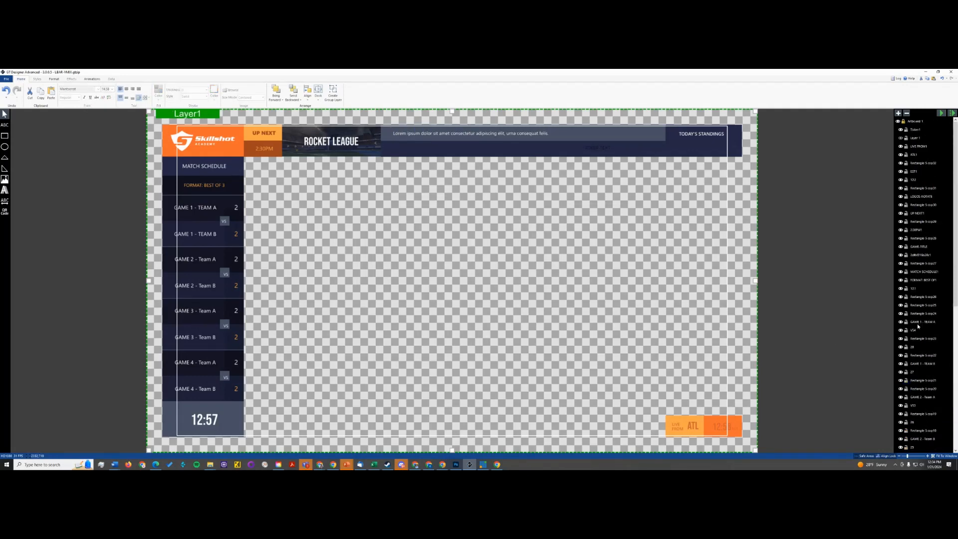
left_click(580, 148)
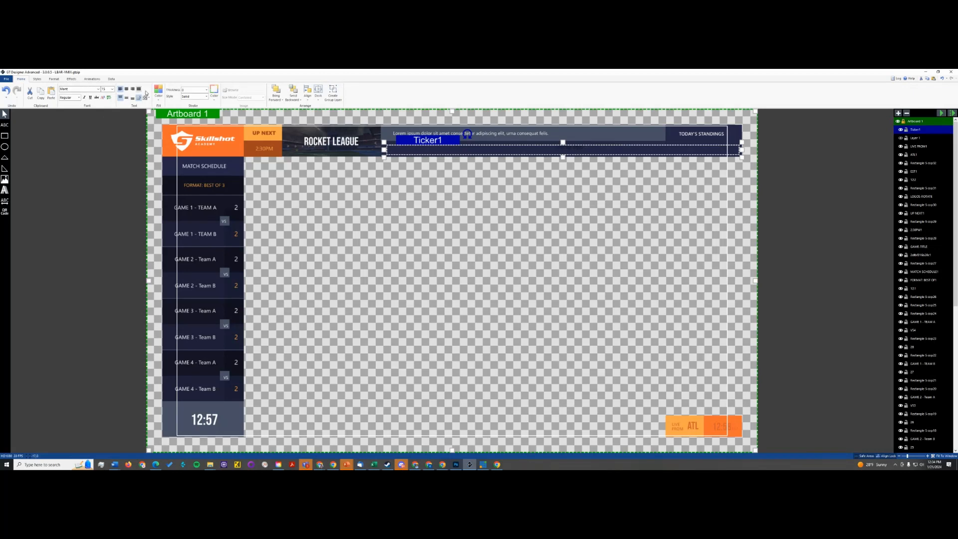
left_click(158, 91)
left_click(142, 140)
left_click(78, 97)
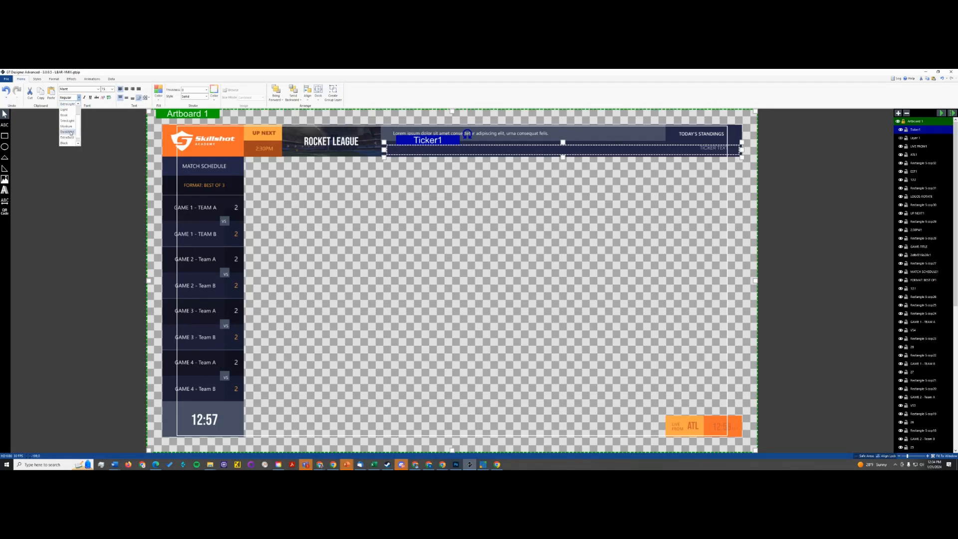
left_click(71, 132)
left_click(75, 214)
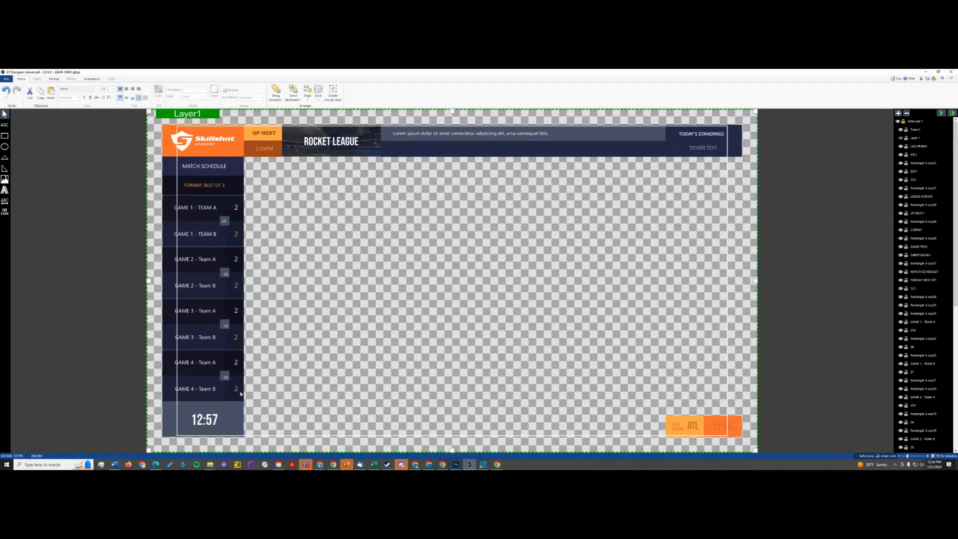
left_click(210, 419)
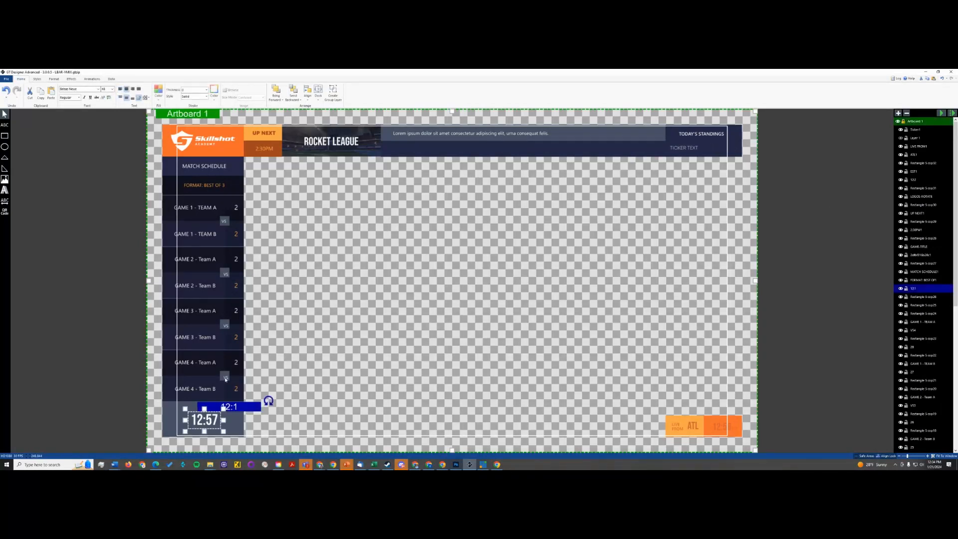
left_click(226, 380)
left_click(98, 266)
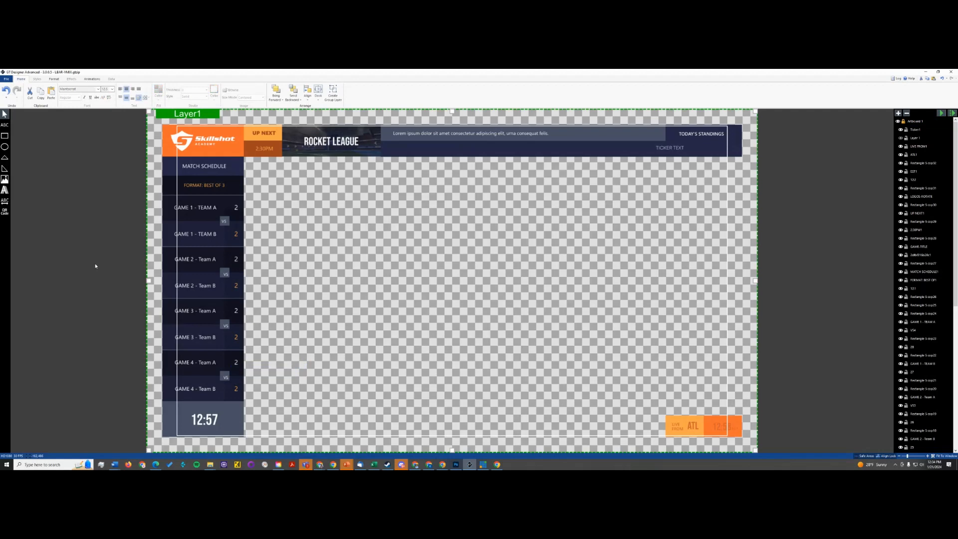
left_click(209, 185)
left_click(91, 185)
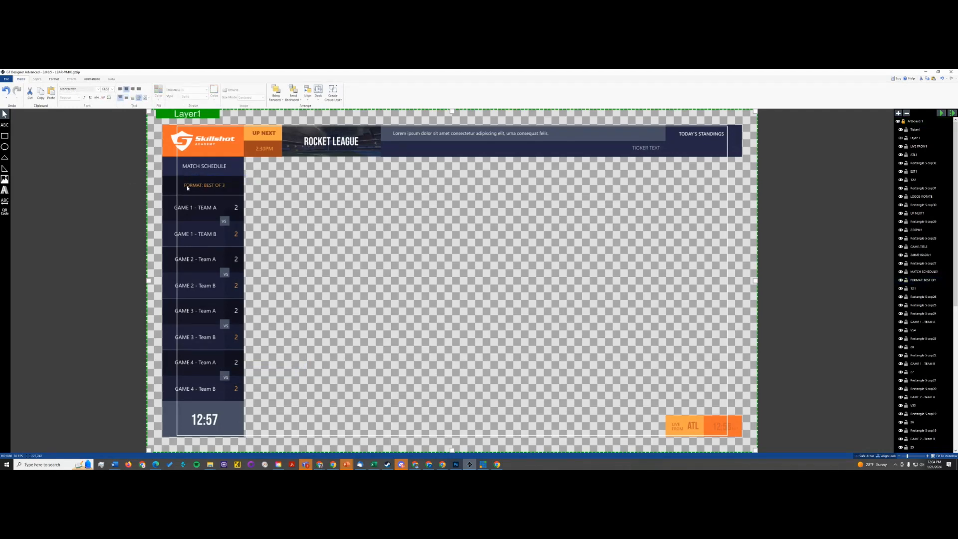
- Remove the trailing 1 from the FORMAT: BEST OF1 and MATCH SCHEDULE1 layer names
left_click(909, 280)
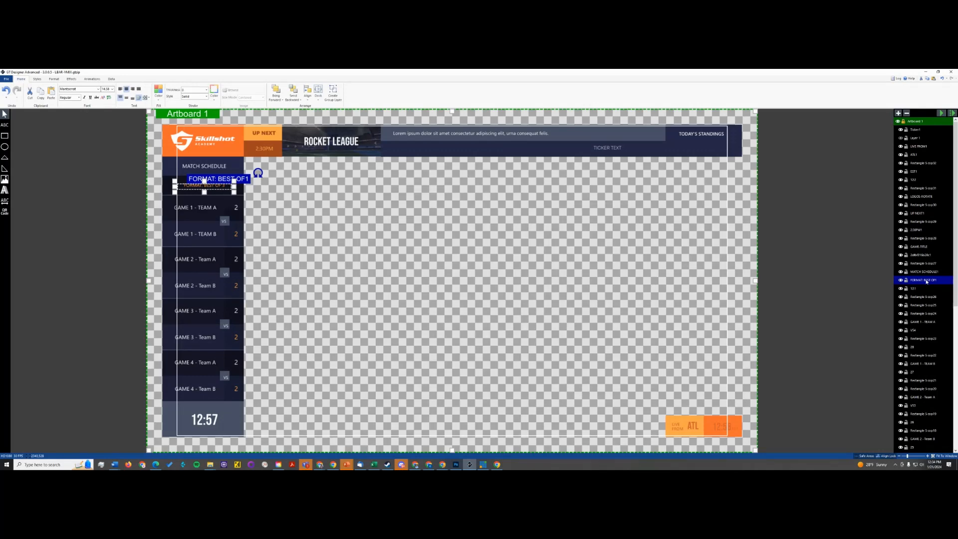
double_click(934, 280)
left_click(935, 280)
key("BackSpace")
left_click(934, 271)
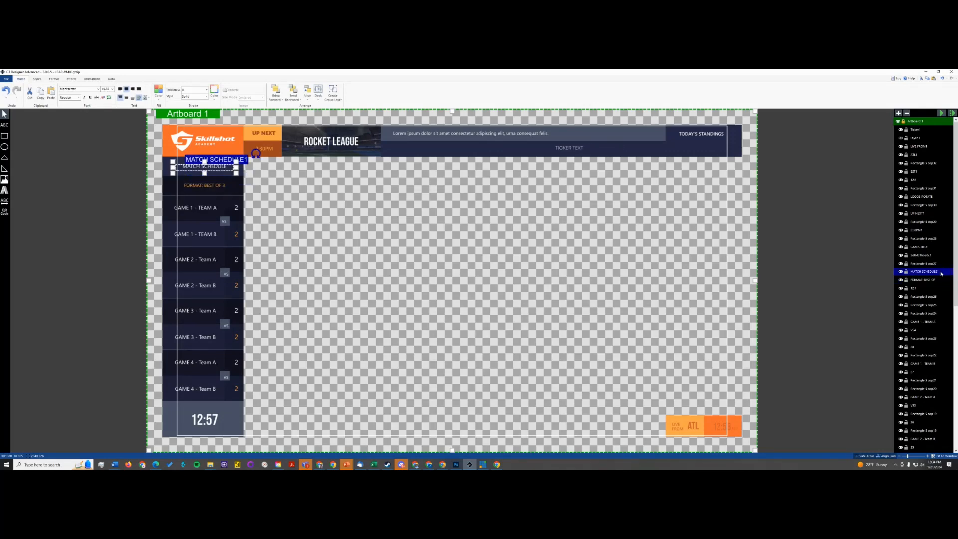
double_click(937, 271)
left_click(937, 271)
key("BackSpace")
- Rename the background image layer behind the ROCKET LEAGUE title as GAME-BG
left_click(923, 255)
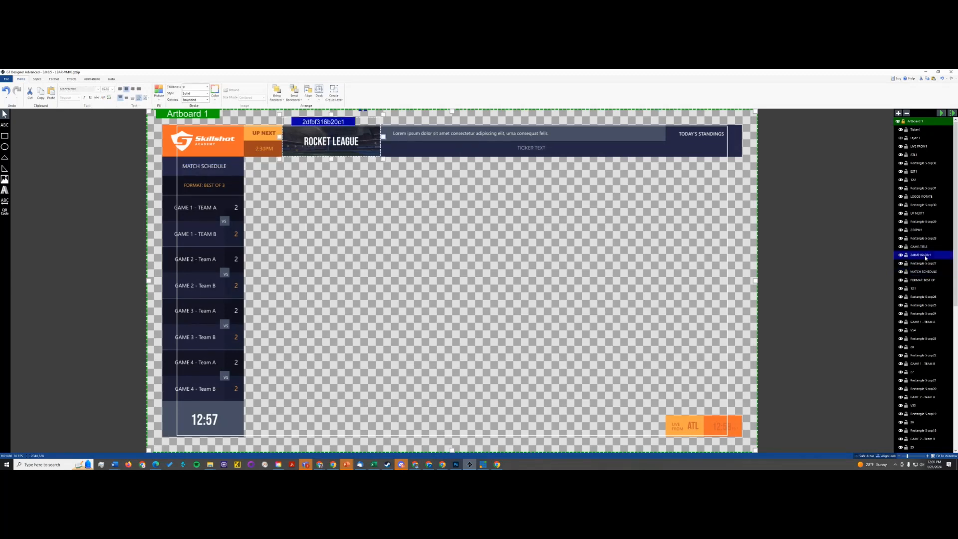
double_click(923, 255)
type("GAME")
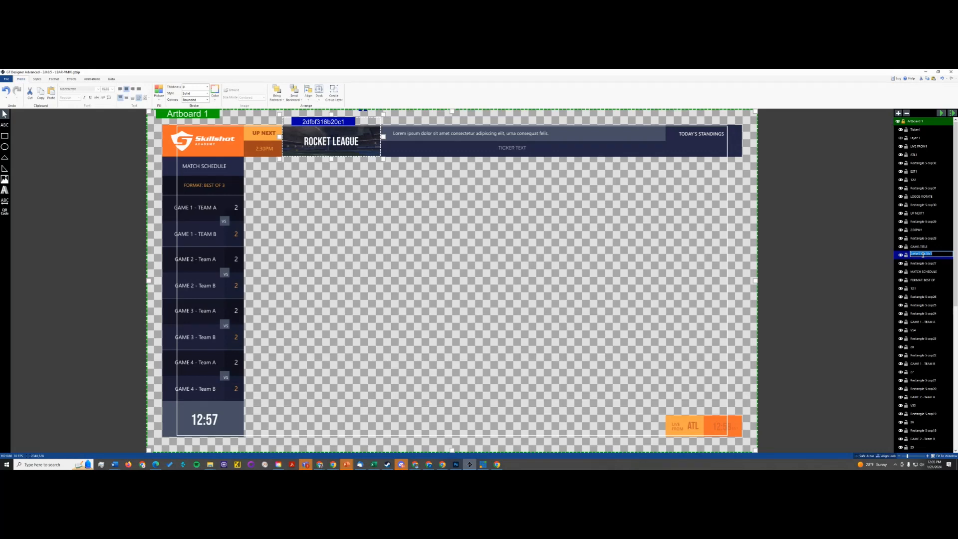
type("-BG")
key("Return")
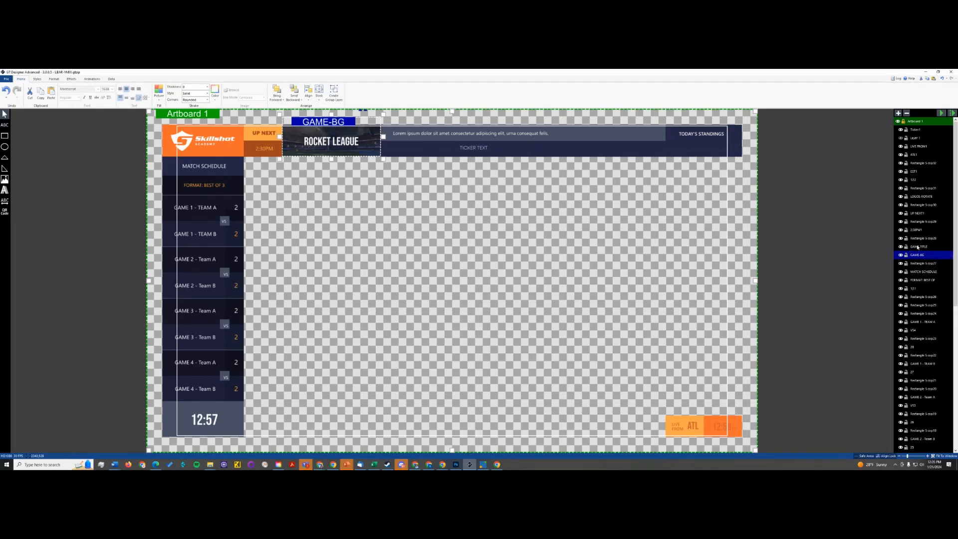
- Rename the 2:30PM1 text layer as NEXT TIME
left_click(913, 231)
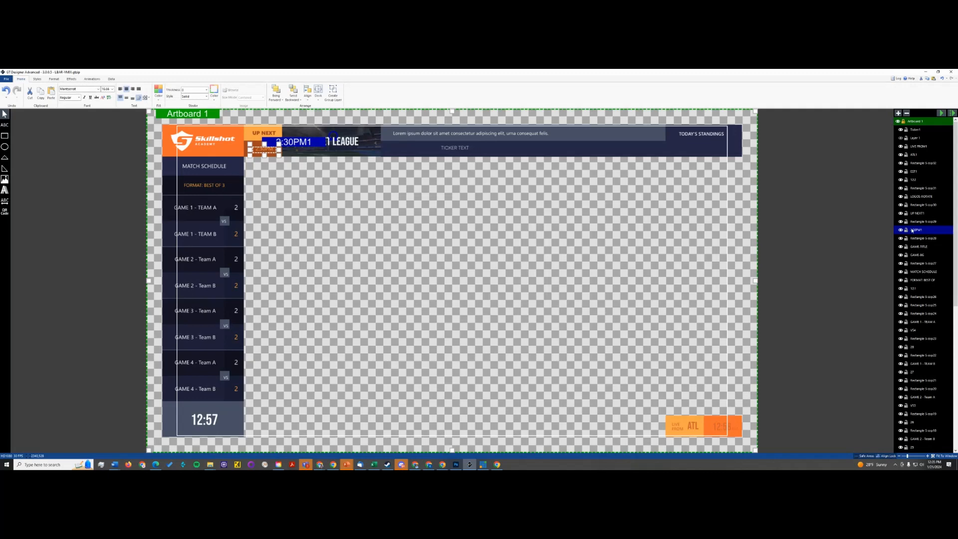
double_click(913, 229)
double_click(915, 228)
type("NEXT TIME")
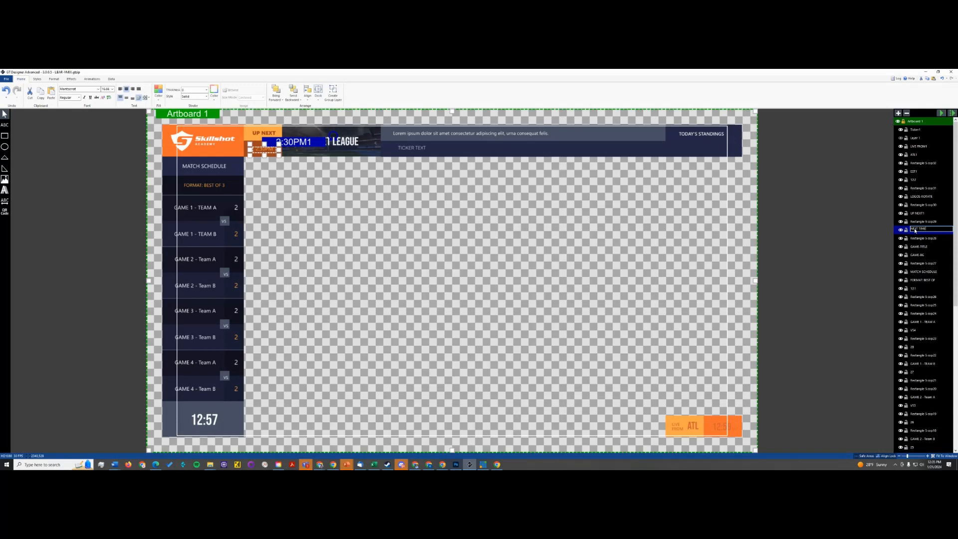
key("Return")
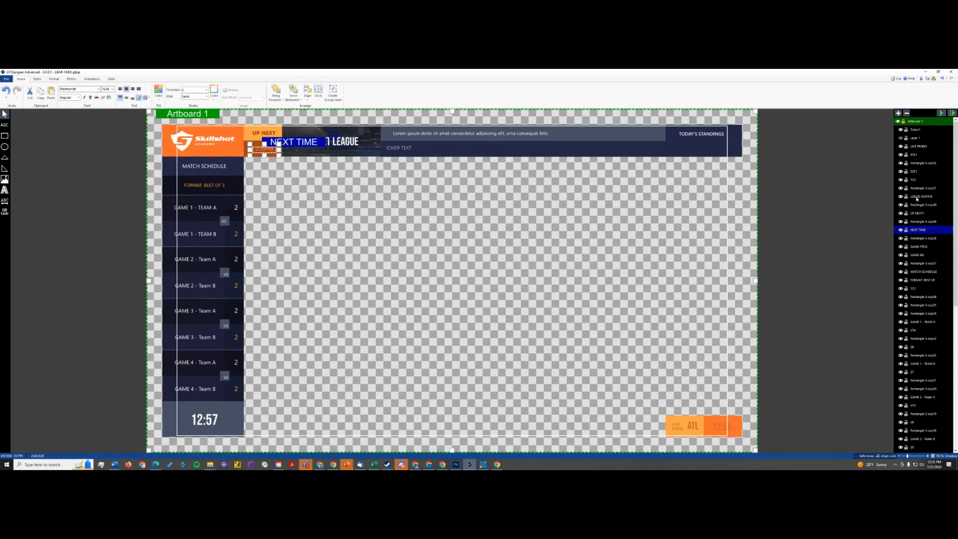
- Rename the clock text layer in the orange box at the artboard's lower-right corner as current-time
left_click(916, 180)
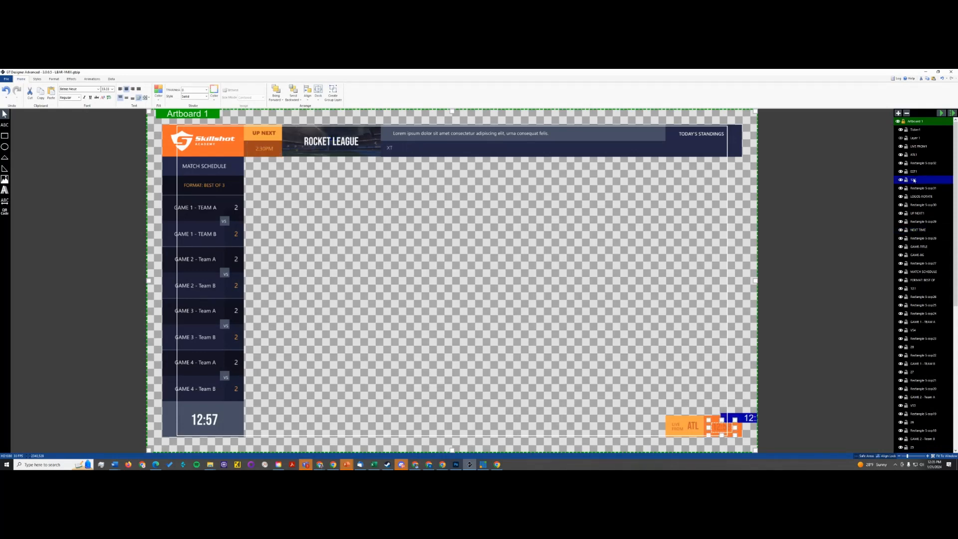
double_click(915, 180)
type("CL")
type("-time")
key("Return")
- Save the title over the existing LBAR-VMIX file in the building folder
left_click(7, 79)
left_click(17, 121)
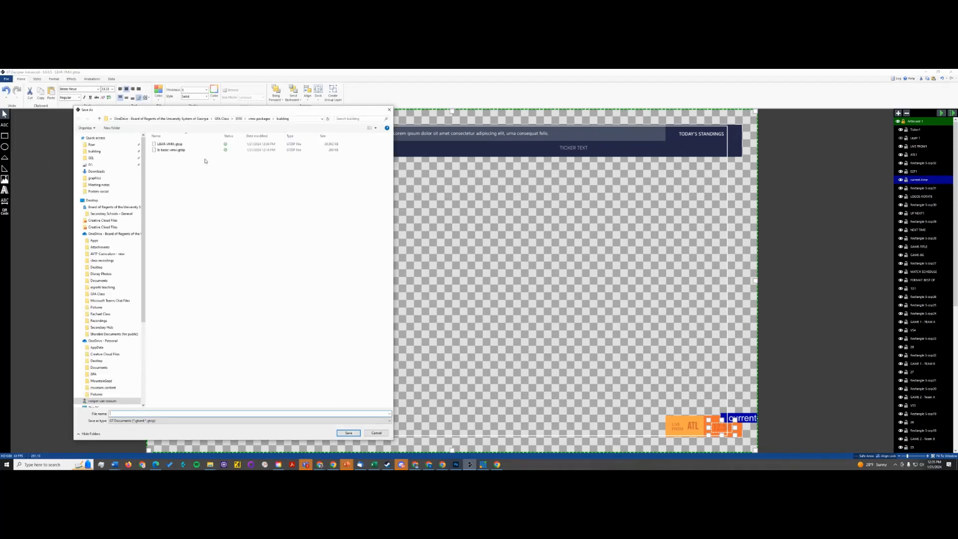
double_click(169, 143)
left_click(496, 268)
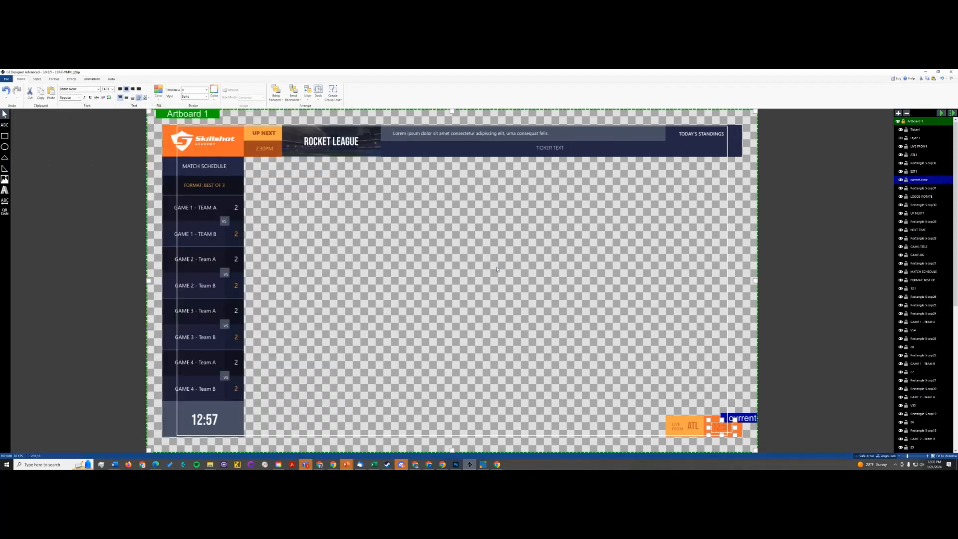
- Switch to vMix and reload the lbar title input with the saved changes
key("alt+Tab")
left_click(473, 175)
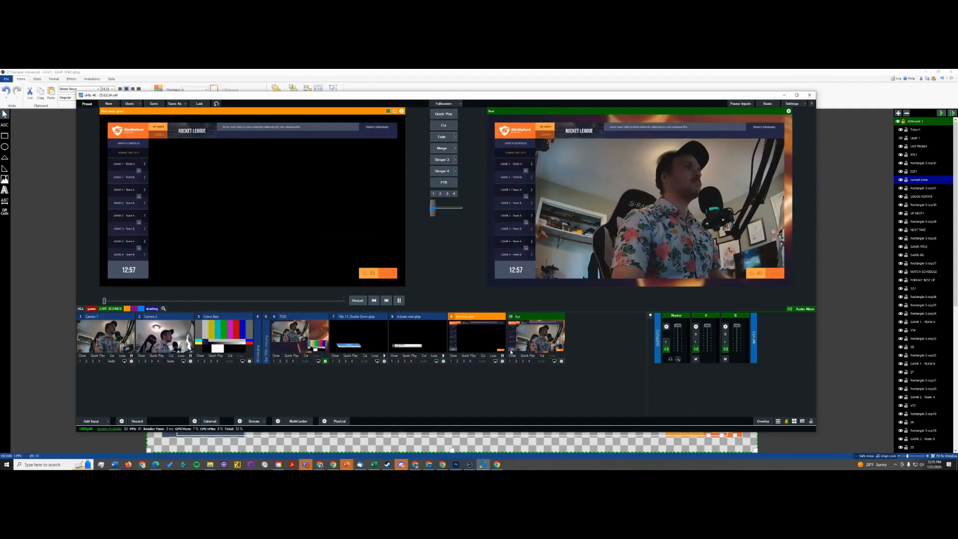
right_click(480, 343)
left_click(497, 353)
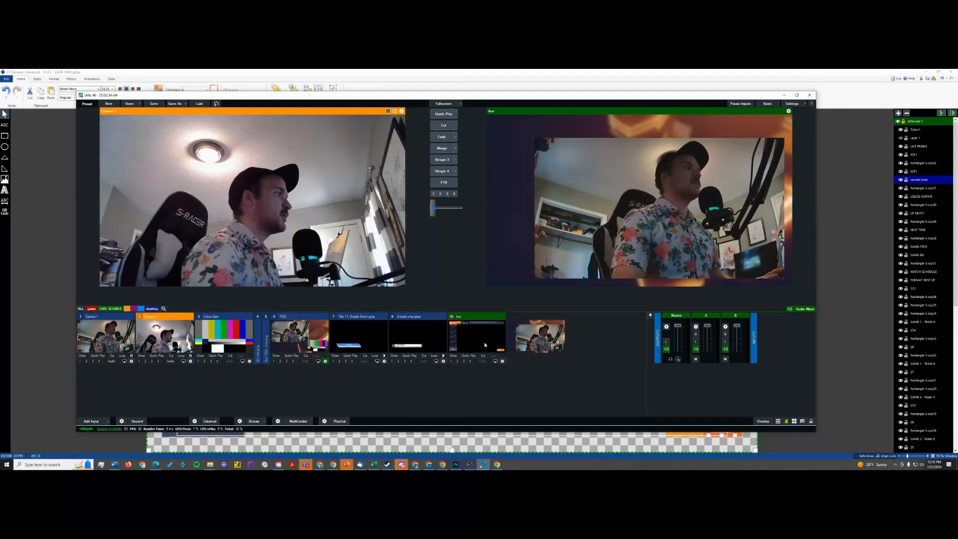
- Open the lbar title for text editing and set current-time to the 12-hour 00-12 time-of-day clock
left_click(482, 341)
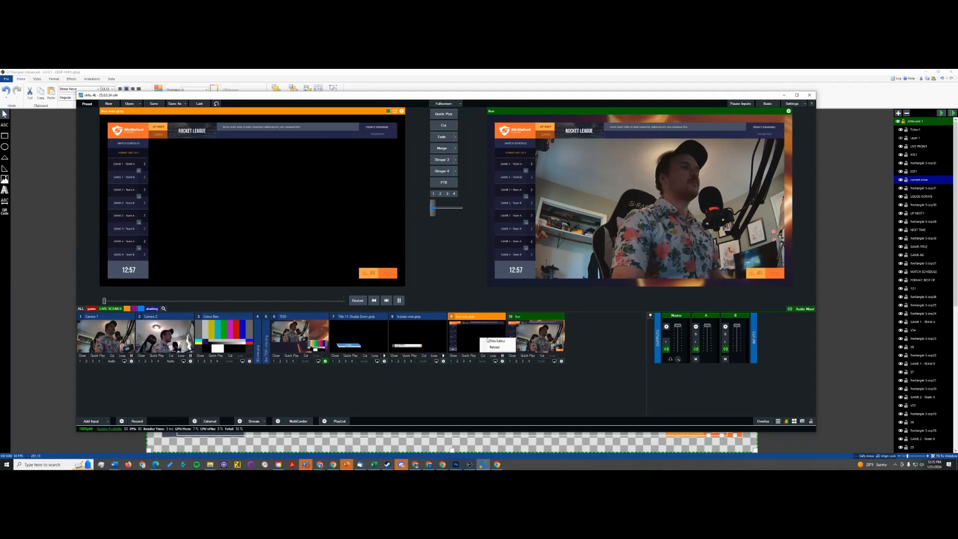
double_click(480, 340)
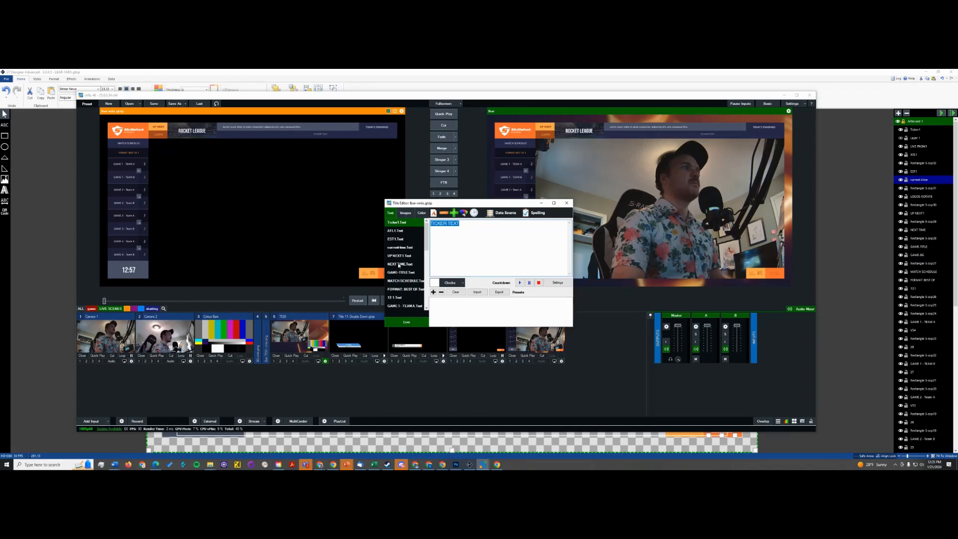
left_click(401, 247)
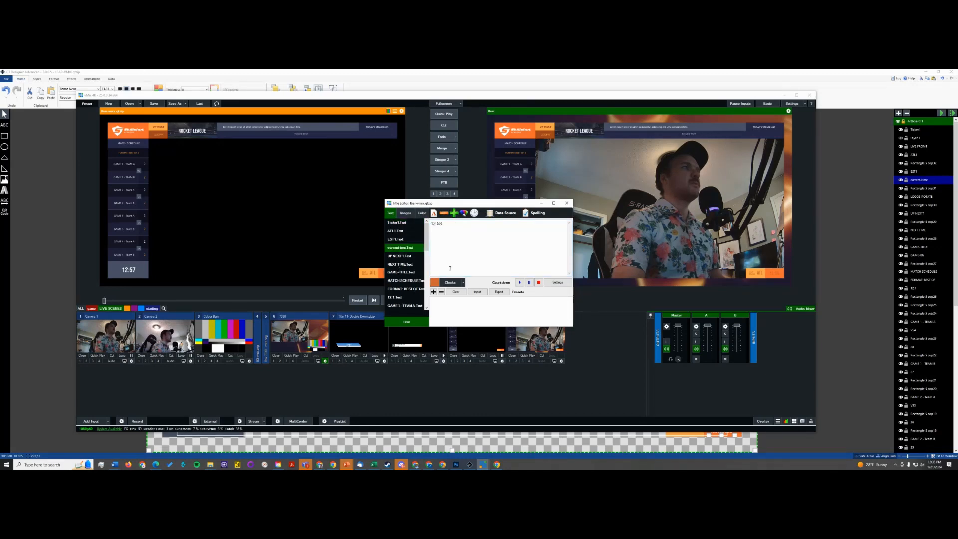
left_click(452, 283)
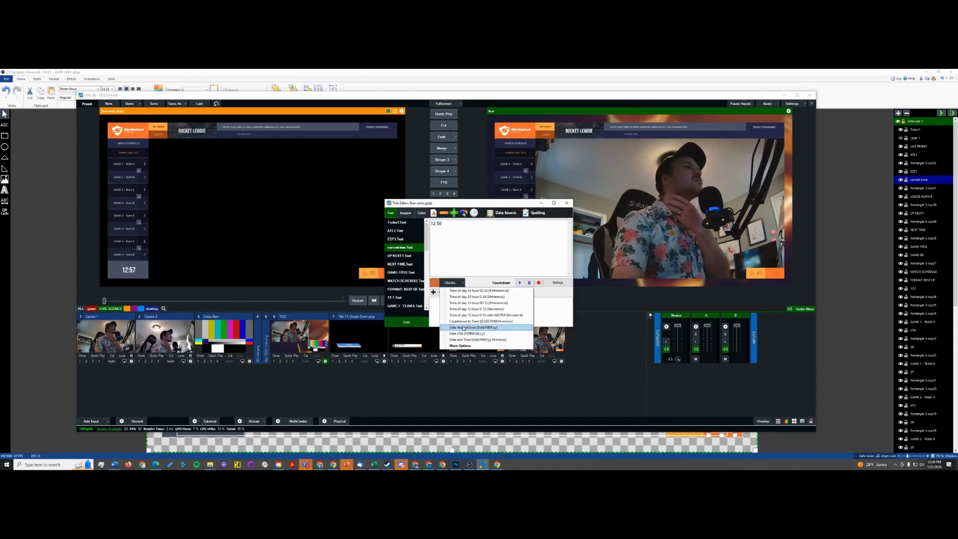
left_click(471, 303)
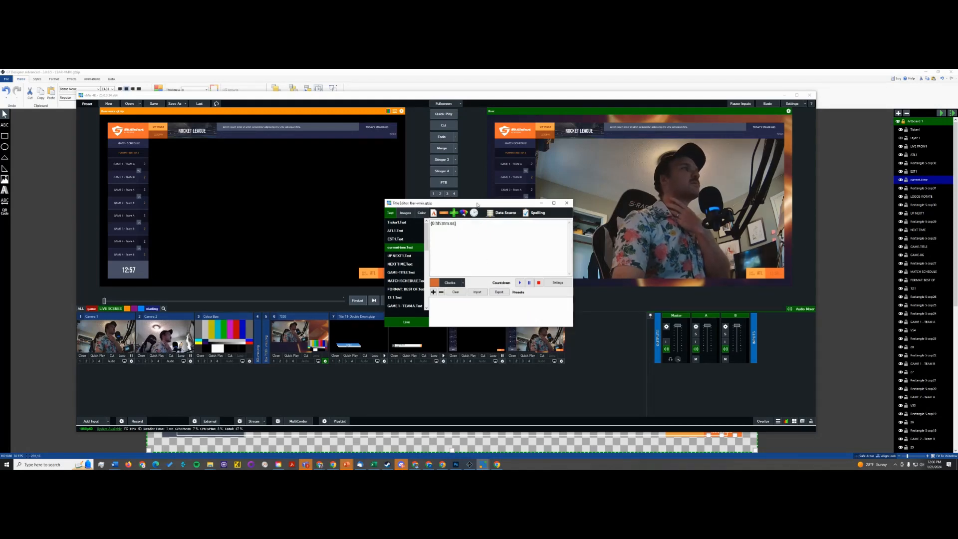
- Move the Title Editor off the preview and remove the seconds from the current-time clock format
left_click_drag(475, 203, 564, 211)
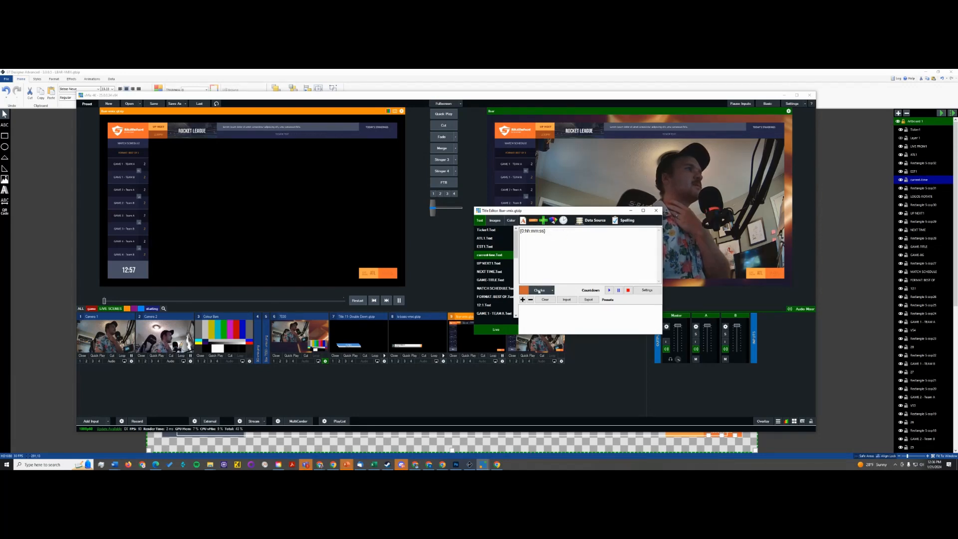
left_click(540, 291)
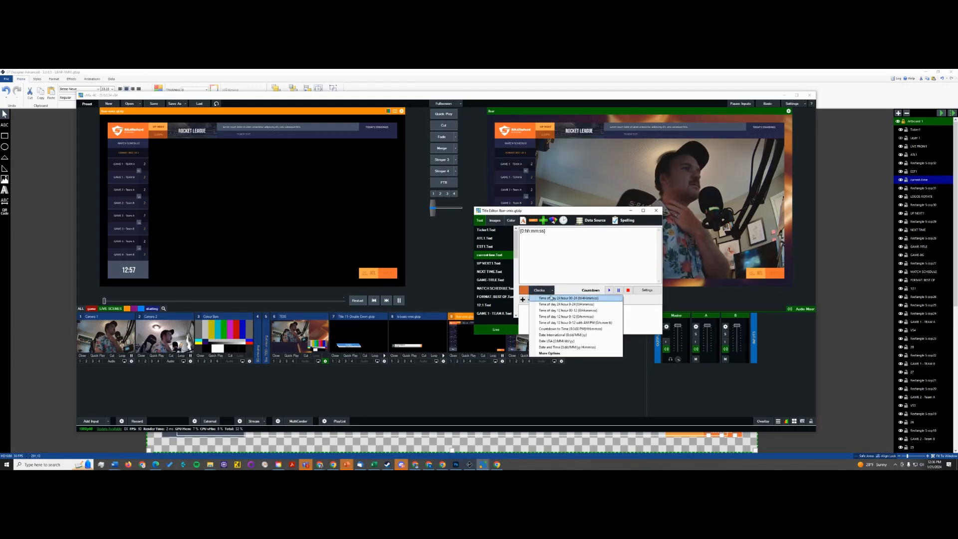
double_click(545, 231)
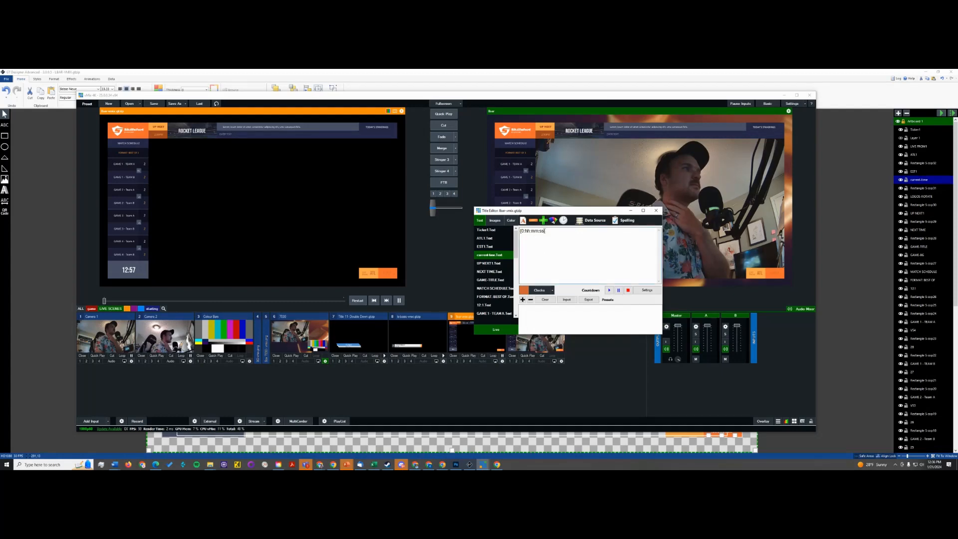
left_click(544, 231)
key("BackSpace")
key("BackSpace")
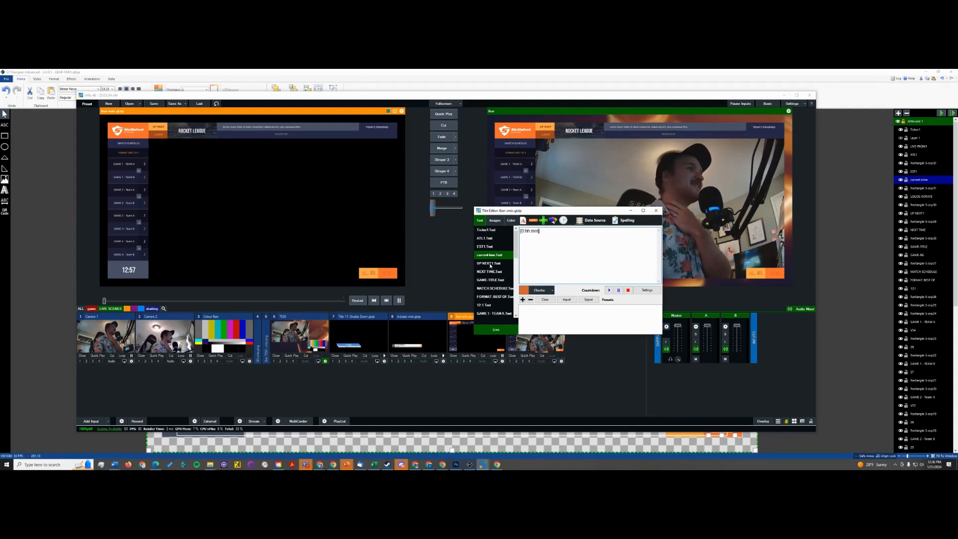
- Check the title's text fields, and in GT Designer rename the sidebar's 12:57 clock layer as Current Time 2
scroll(500, 303, "down", 4)
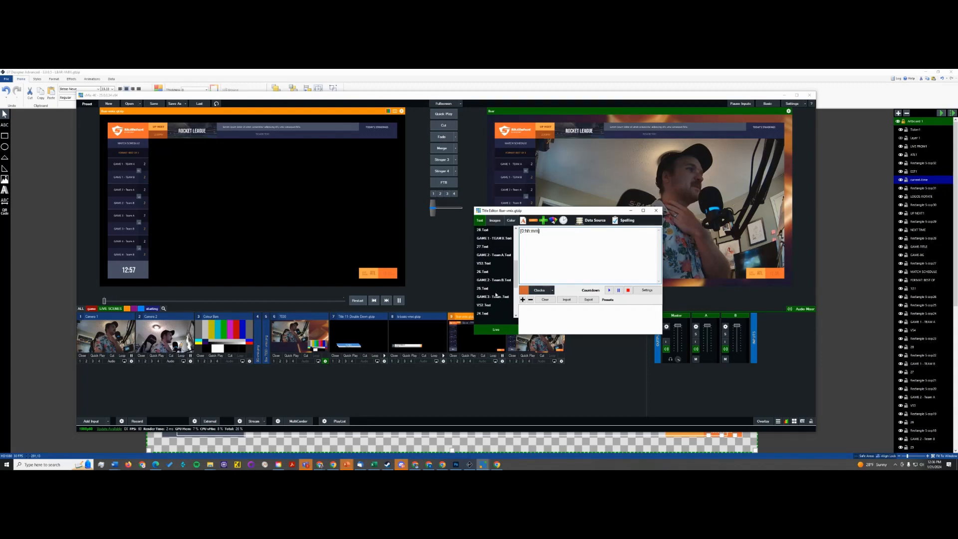
left_click(488, 248)
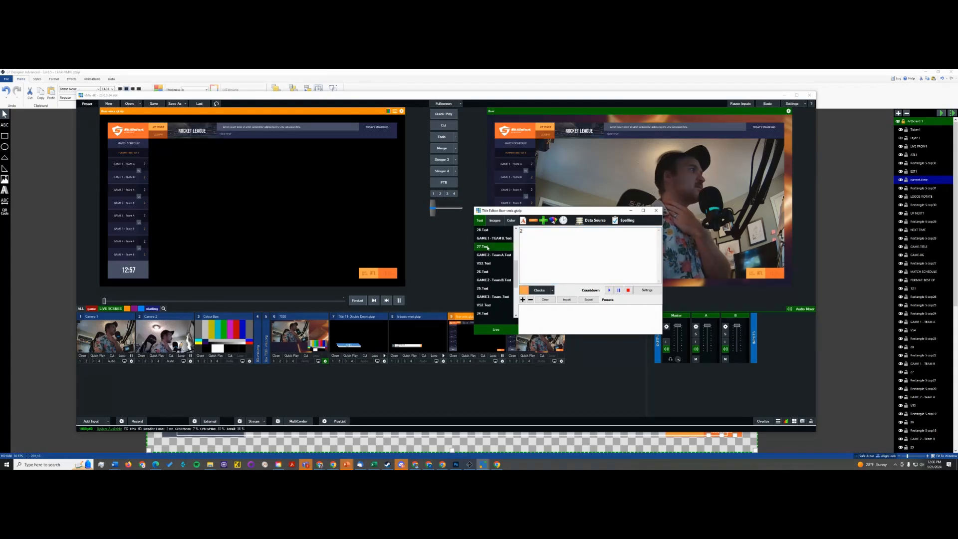
scroll(488, 248, "up", 5)
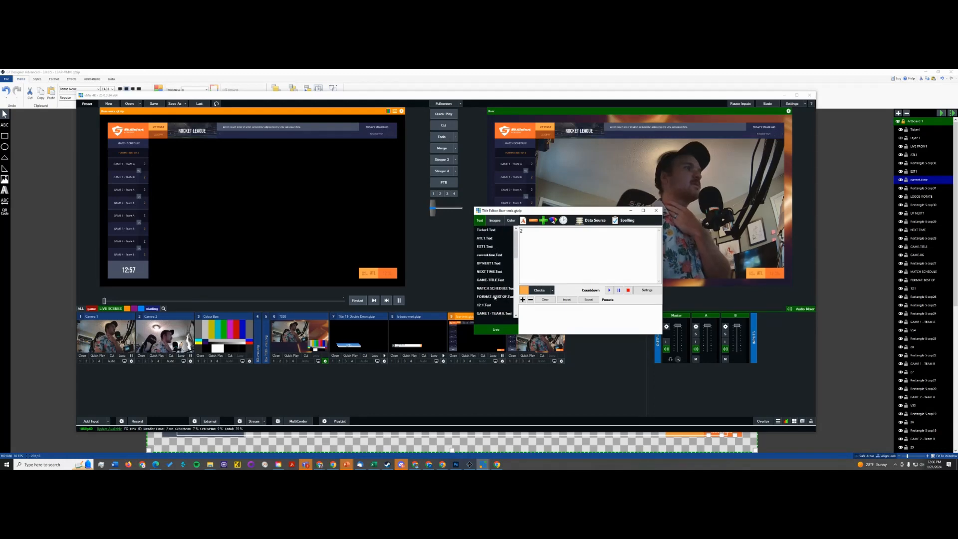
left_click(487, 272)
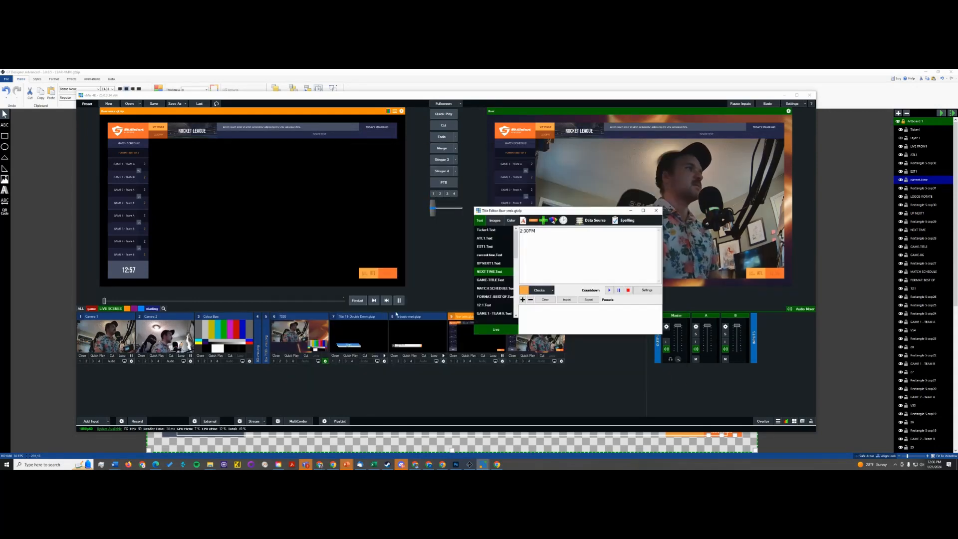
key("alt+Tab")
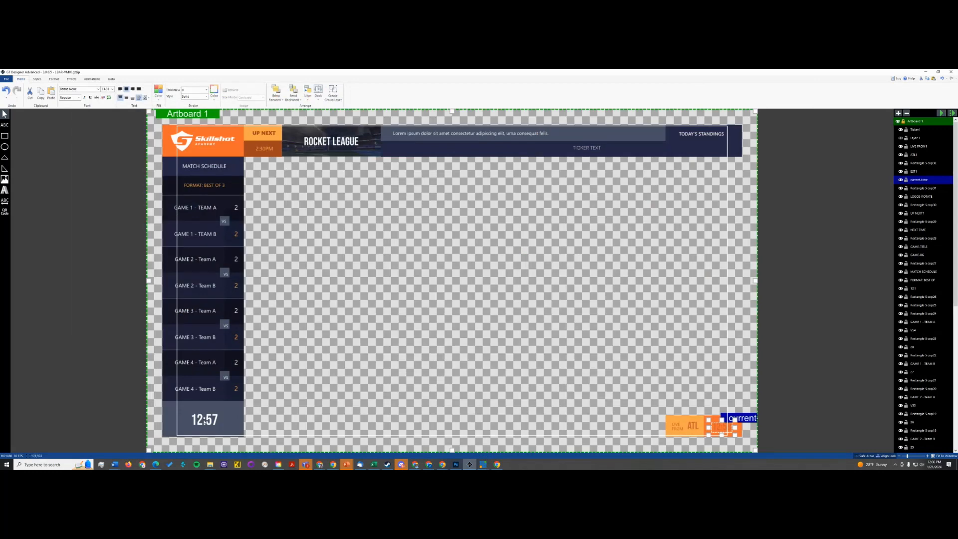
left_click(204, 420)
double_click(914, 288)
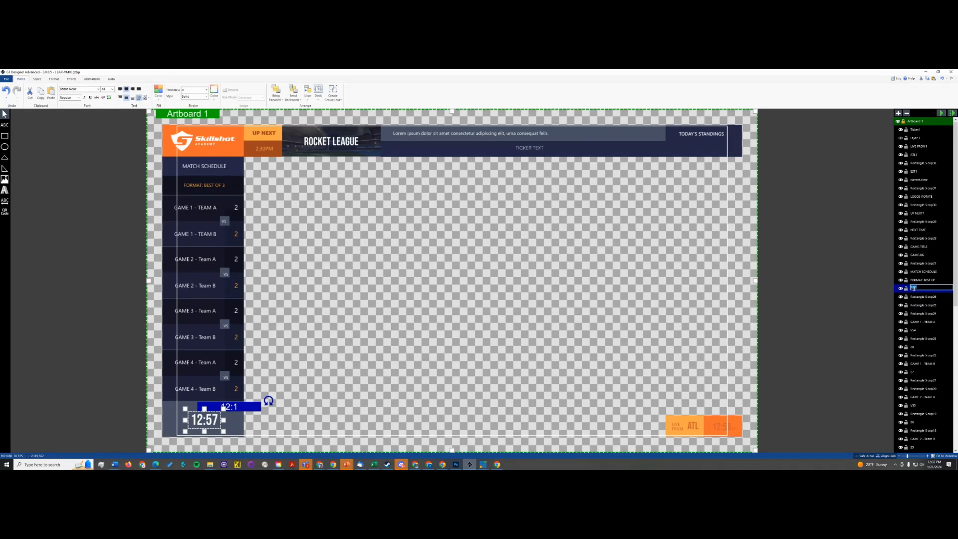
type("Current1")
key("Return")
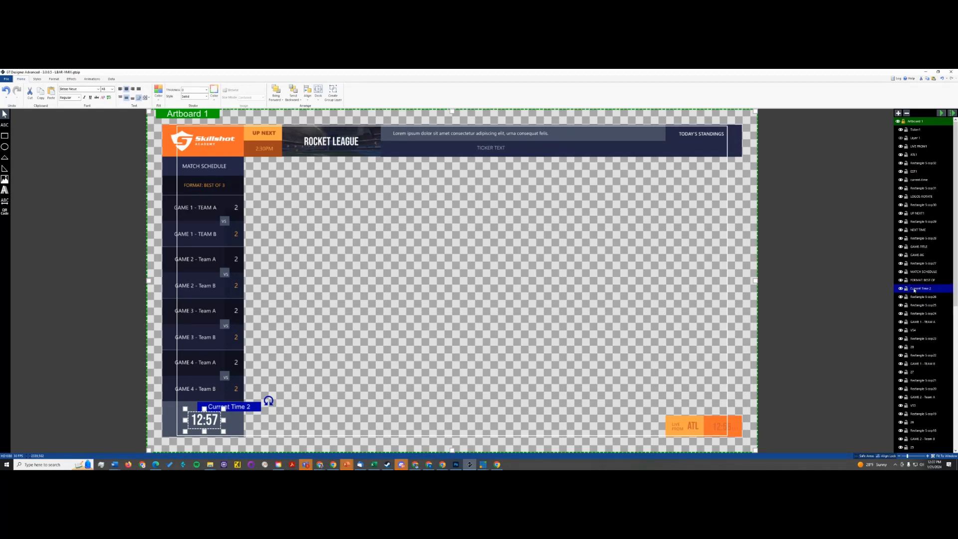
key("alt+Tab")
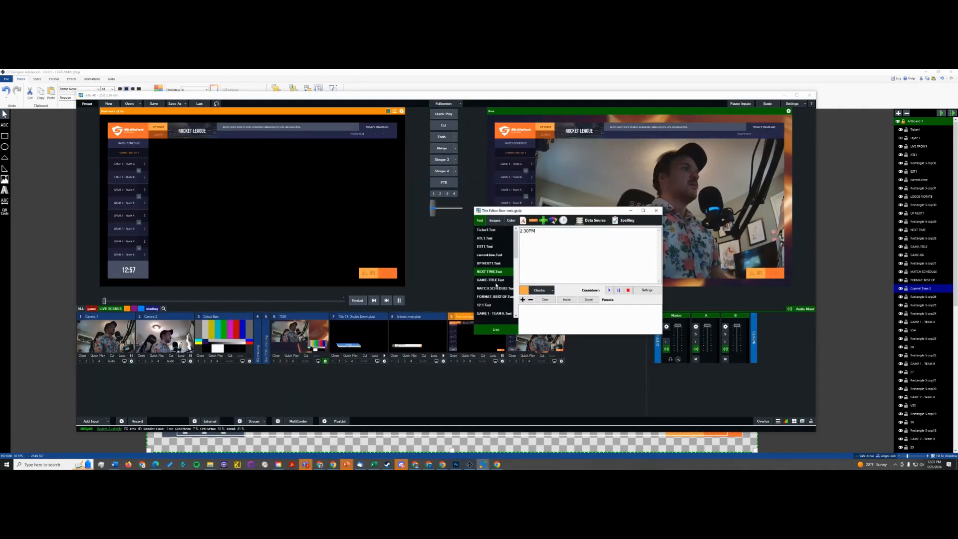
scroll(496, 285, "down", 2)
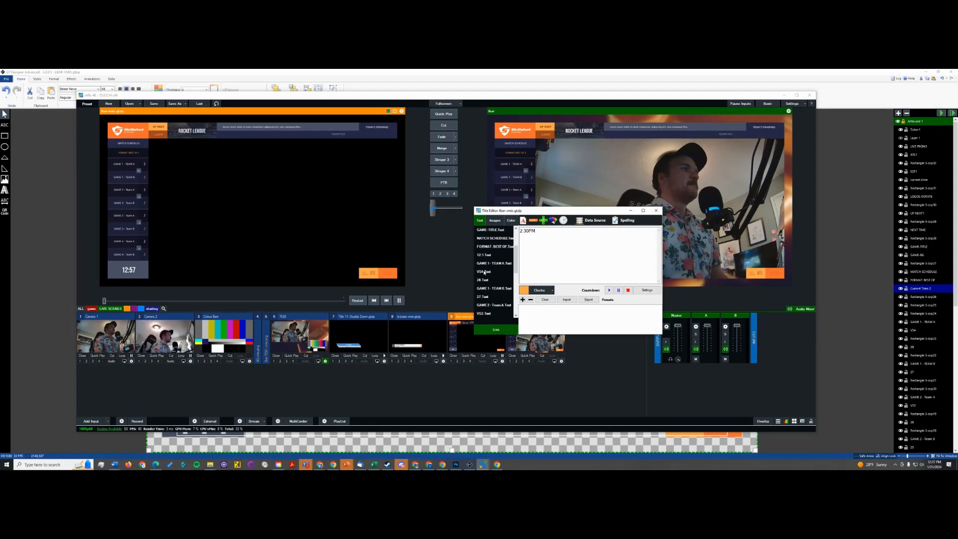
key("alt+Tab")
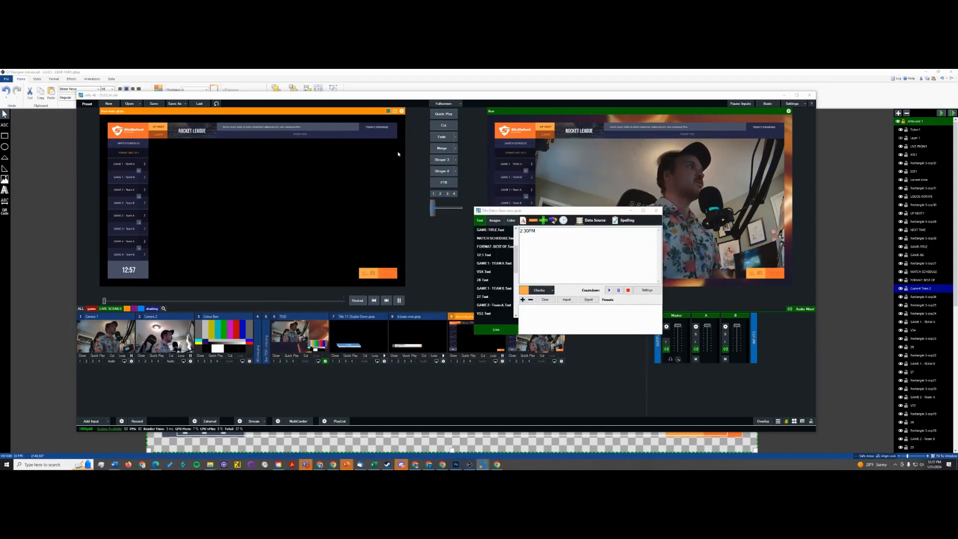
key("alt+Tab")
left_click(494, 184)
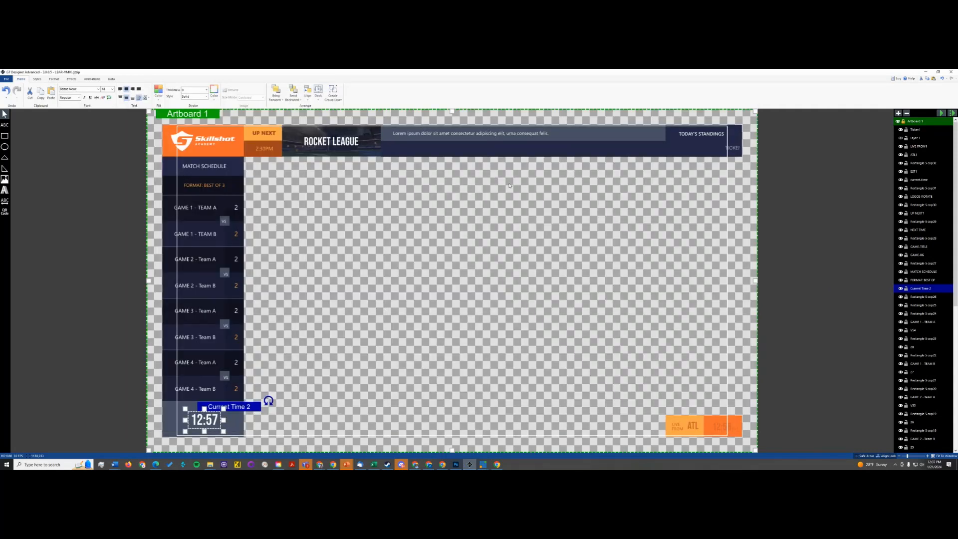
key("alt+Tab")
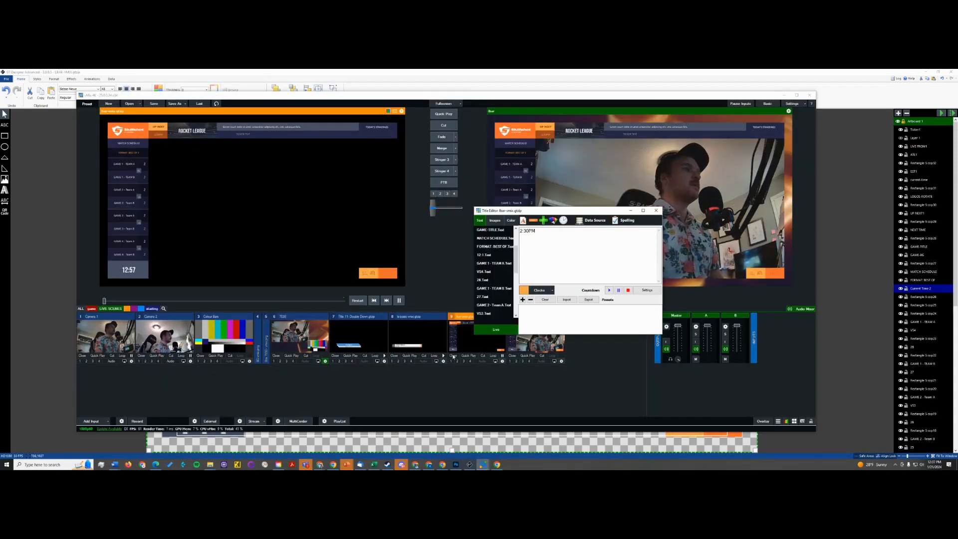
key("alt+Tab")
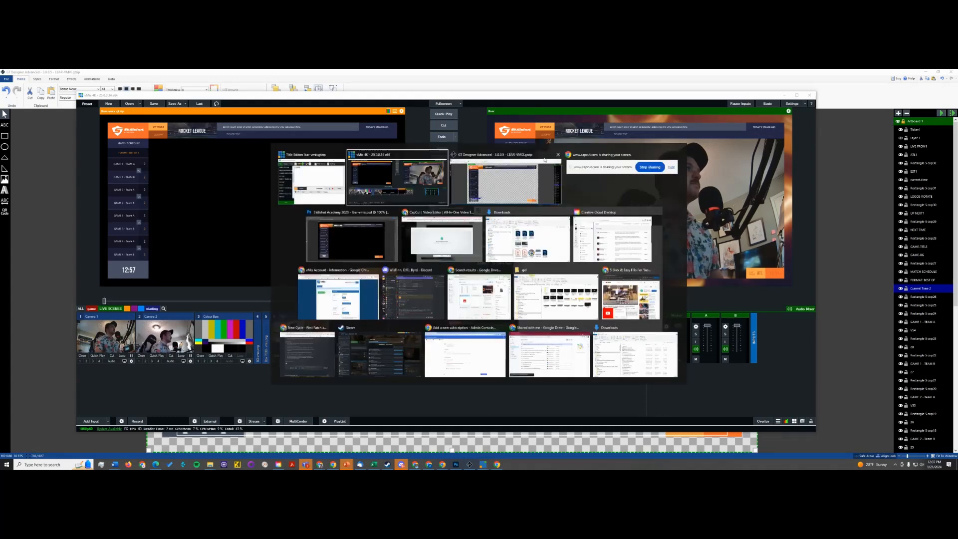
left_click(440, 243)
left_click(445, 392)
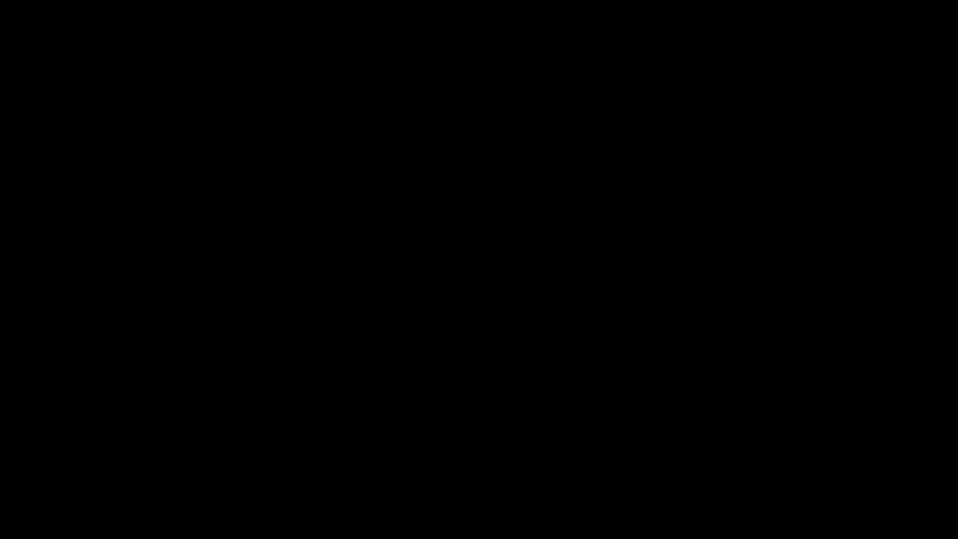